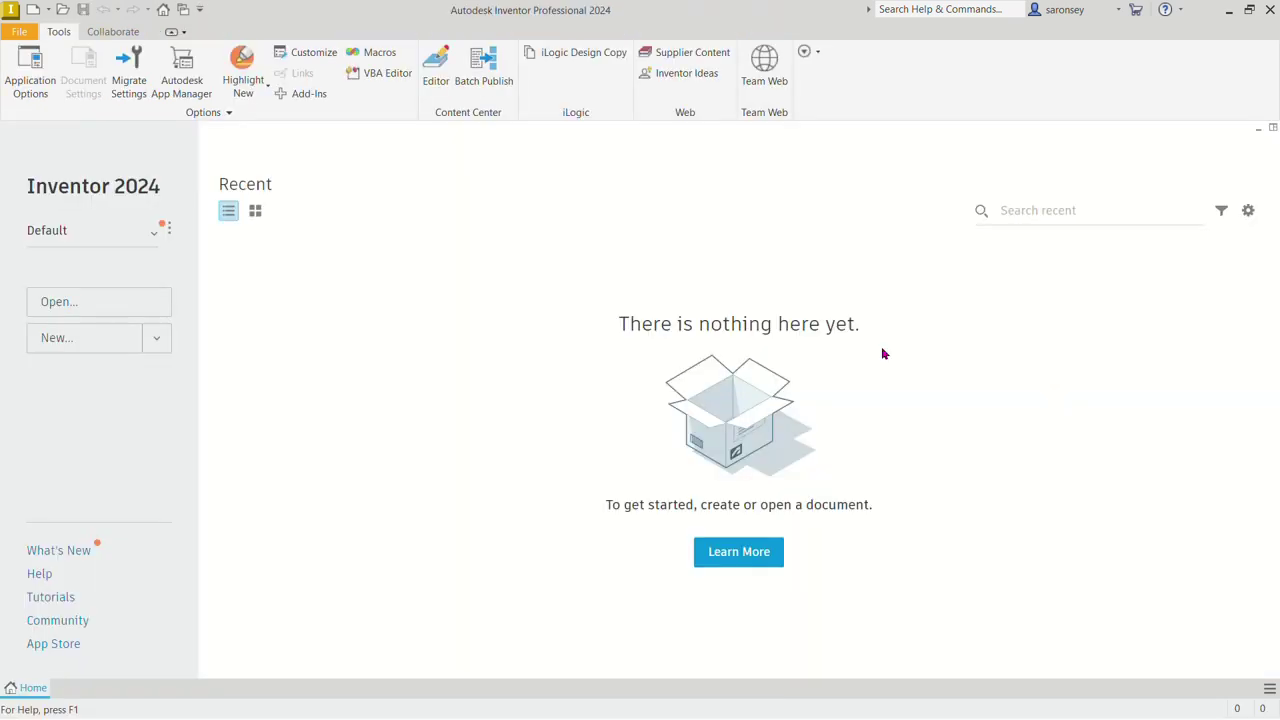
Step: Create a new part file from the metric Standard (mm).ipt template
left_click(33, 10)
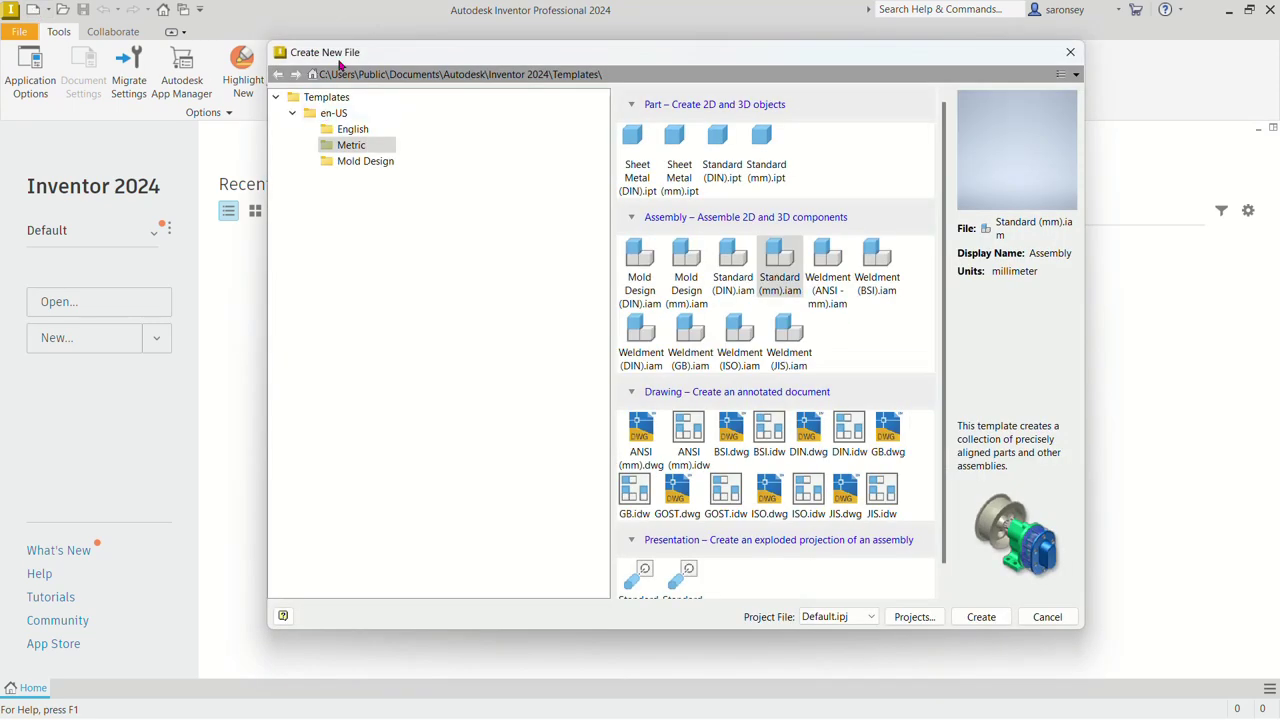
left_click(384, 148)
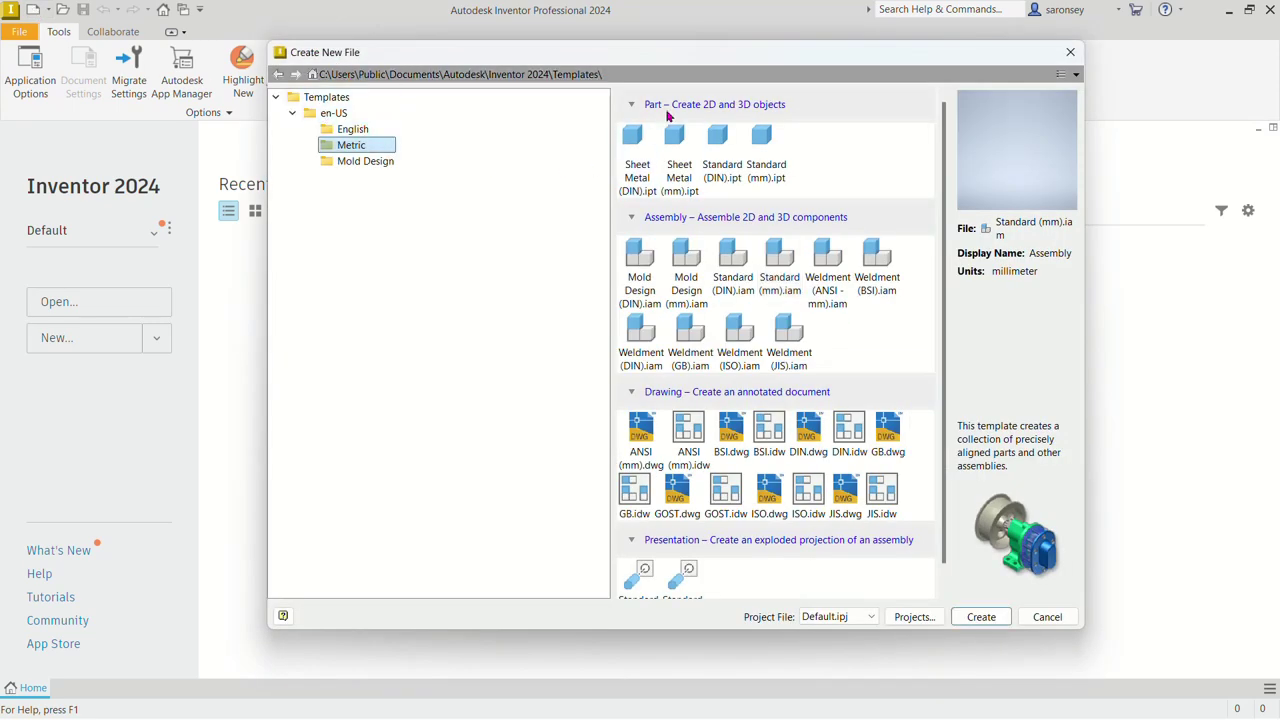
left_click(768, 138)
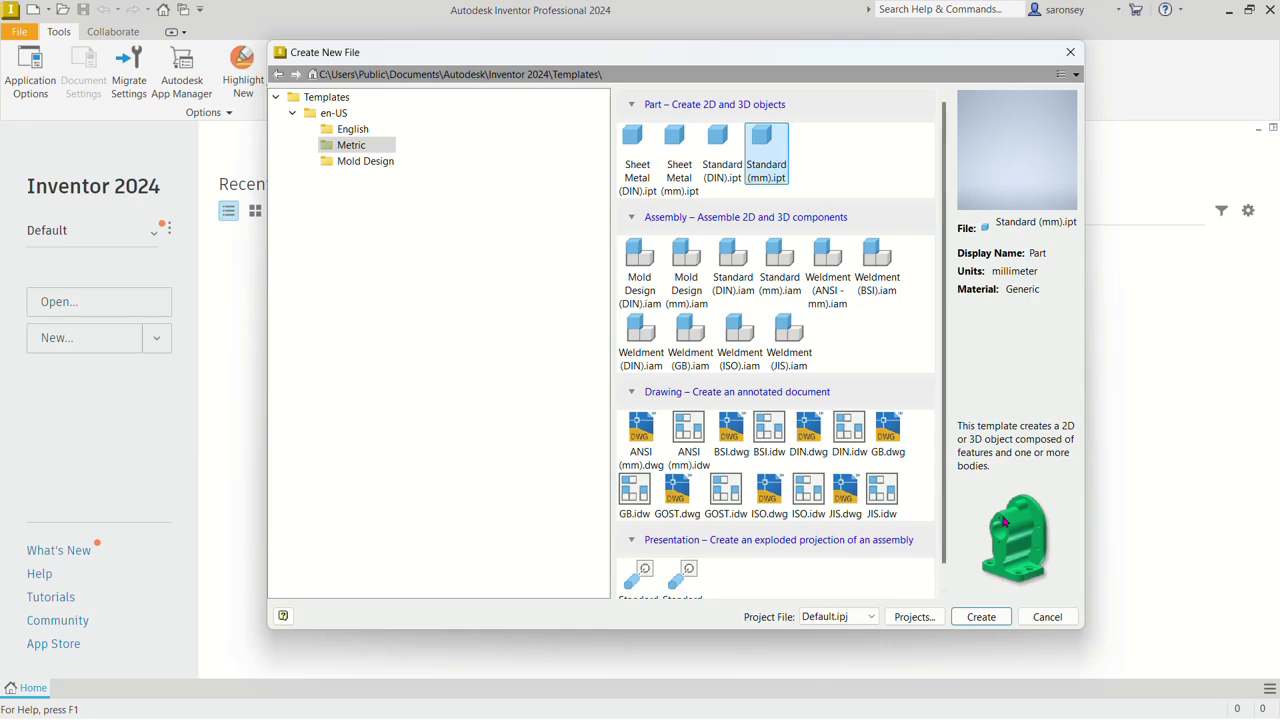
left_click(994, 618)
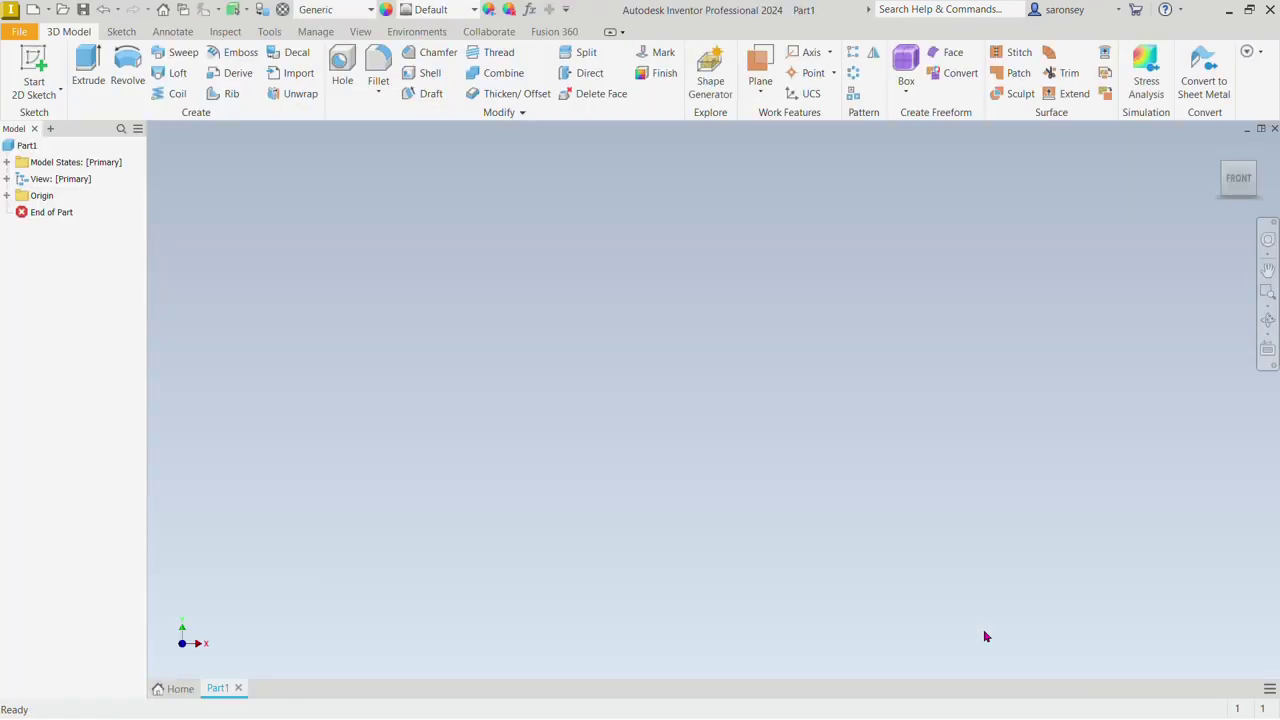
Step: Start a 2D sketch on the front plane and draw a horizontal line with a second line descending from its right end
left_click(31, 62)
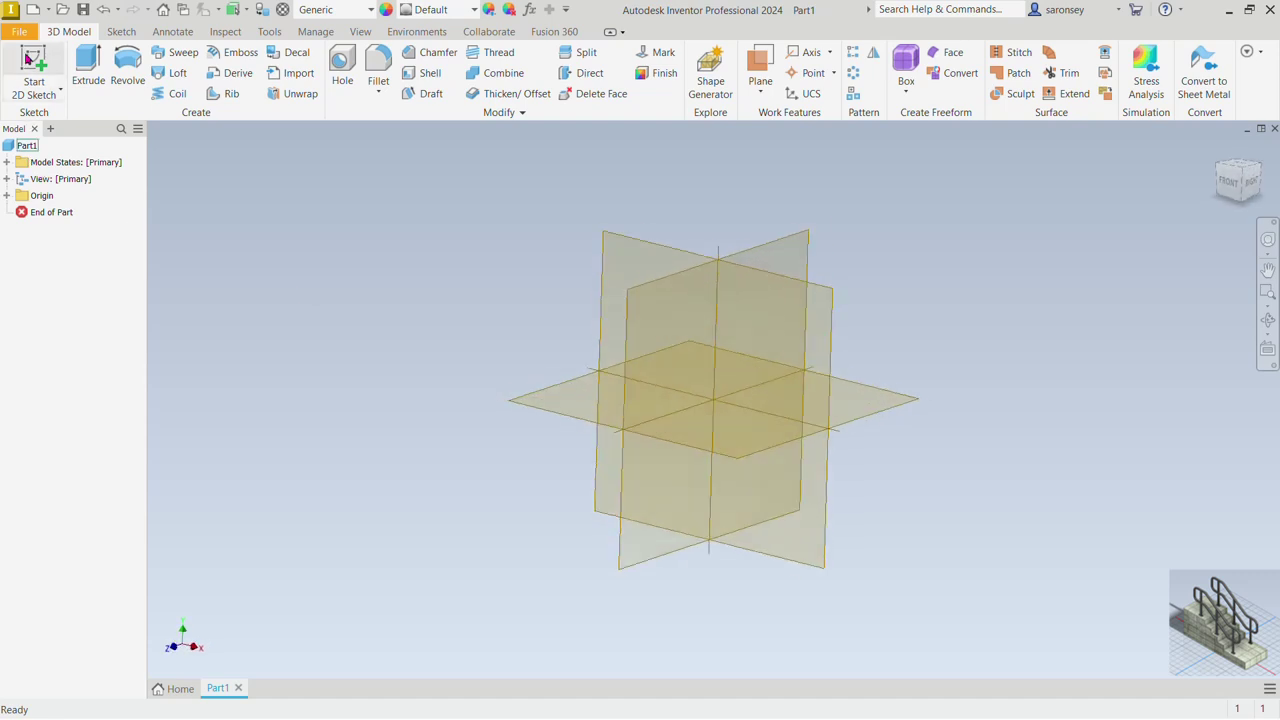
left_click(660, 242)
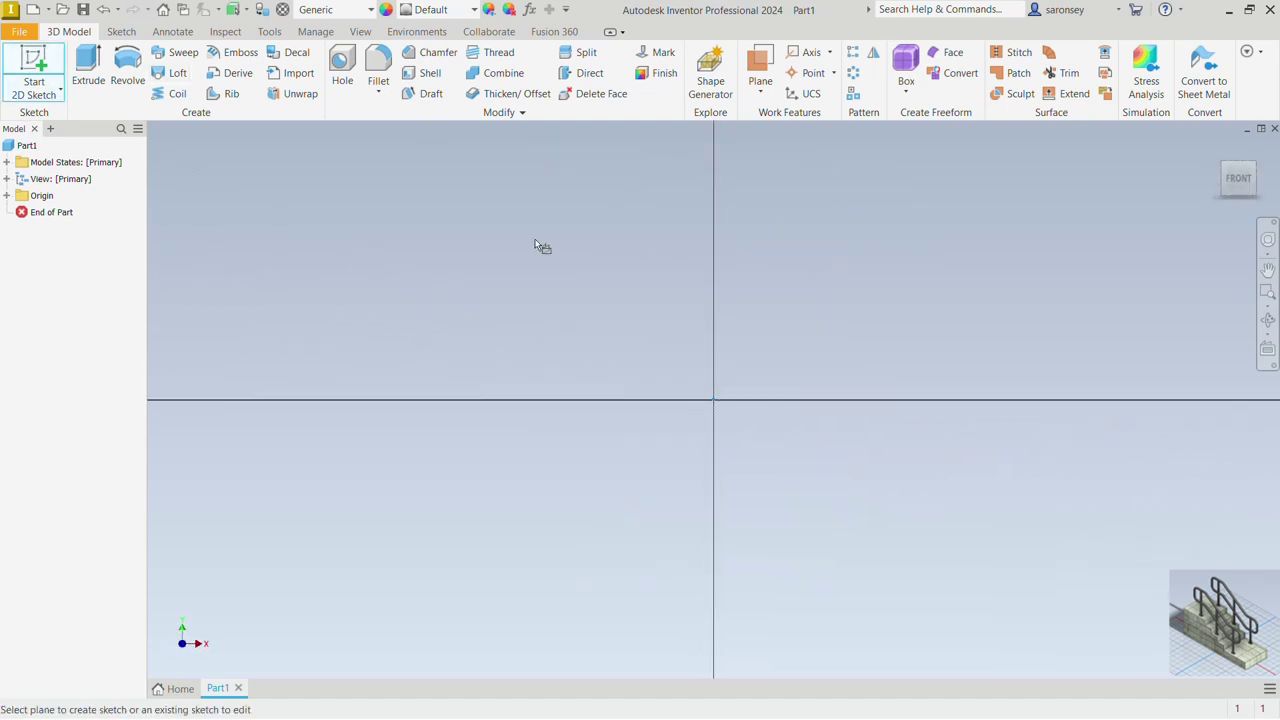
left_click(87, 78)
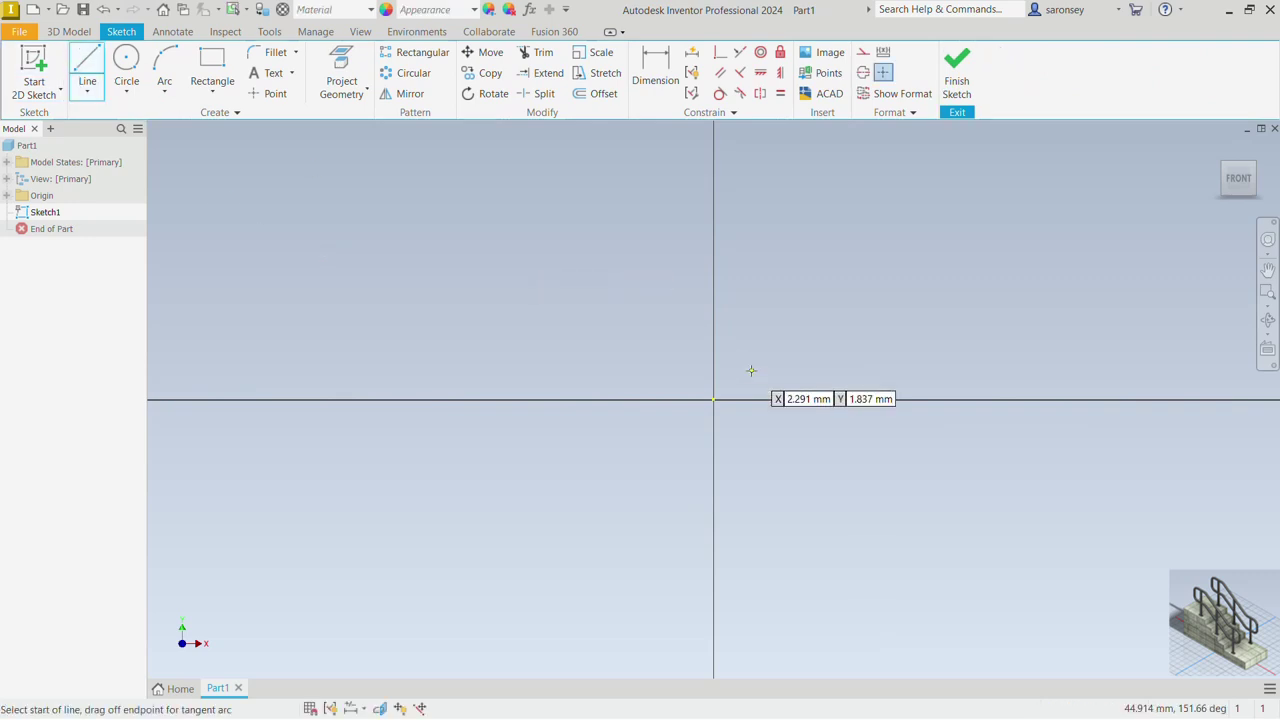
left_click(635, 310)
left_click(809, 311)
left_click(805, 463)
right_click(884, 312)
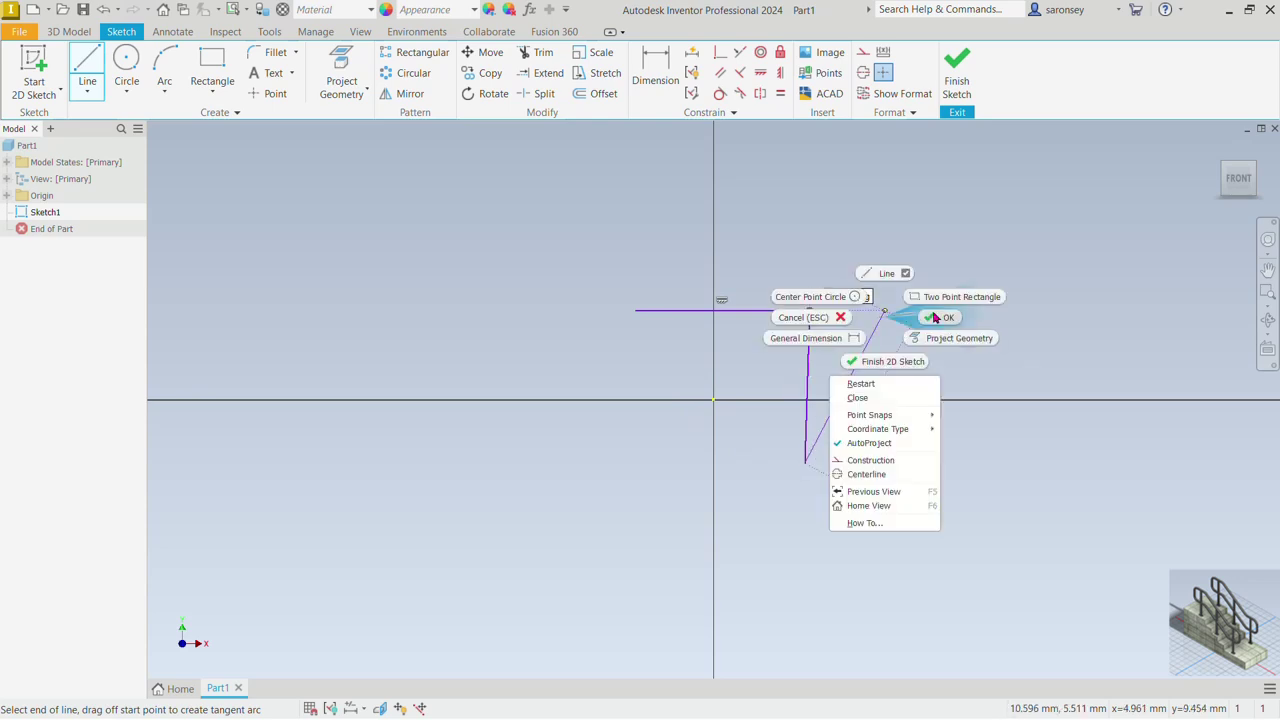
left_click(935, 317)
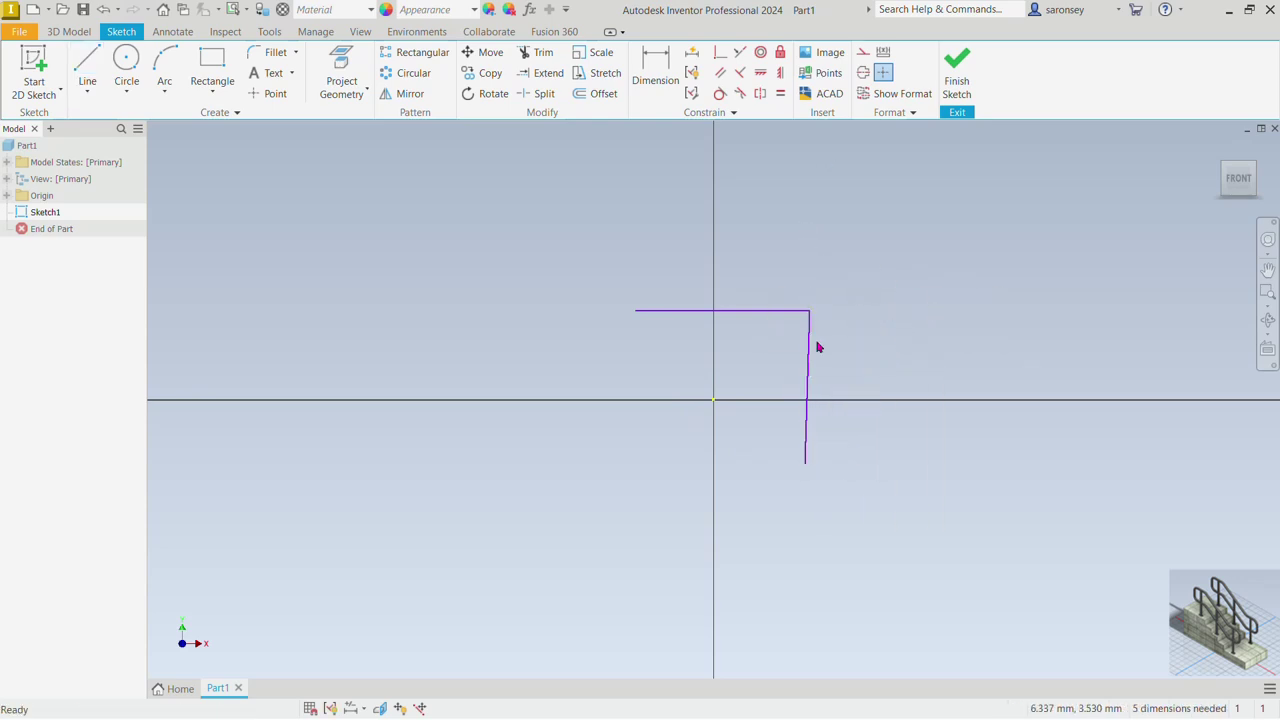
Step: Apply a vertical constraint to the descending line
left_click(810, 362)
left_click(781, 74)
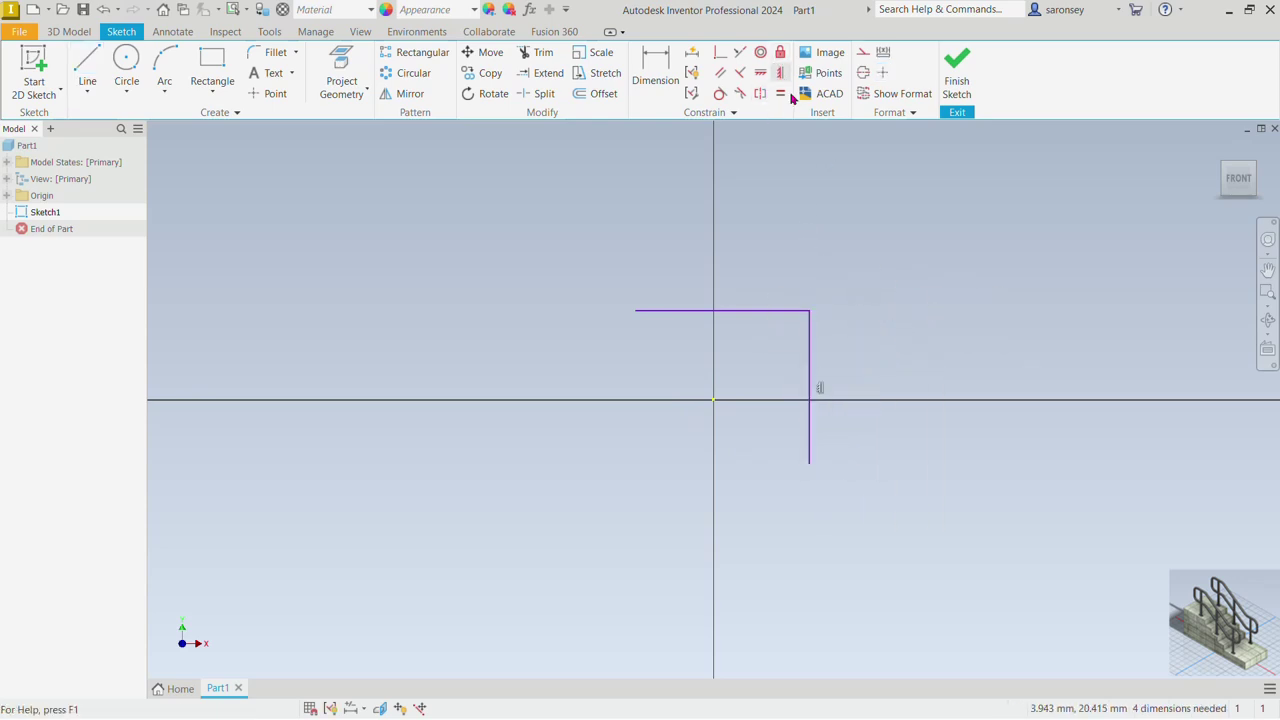
left_click(781, 77)
Step: Dimension the horizontal line's length as 280 mm
left_click(660, 75)
left_click(761, 312)
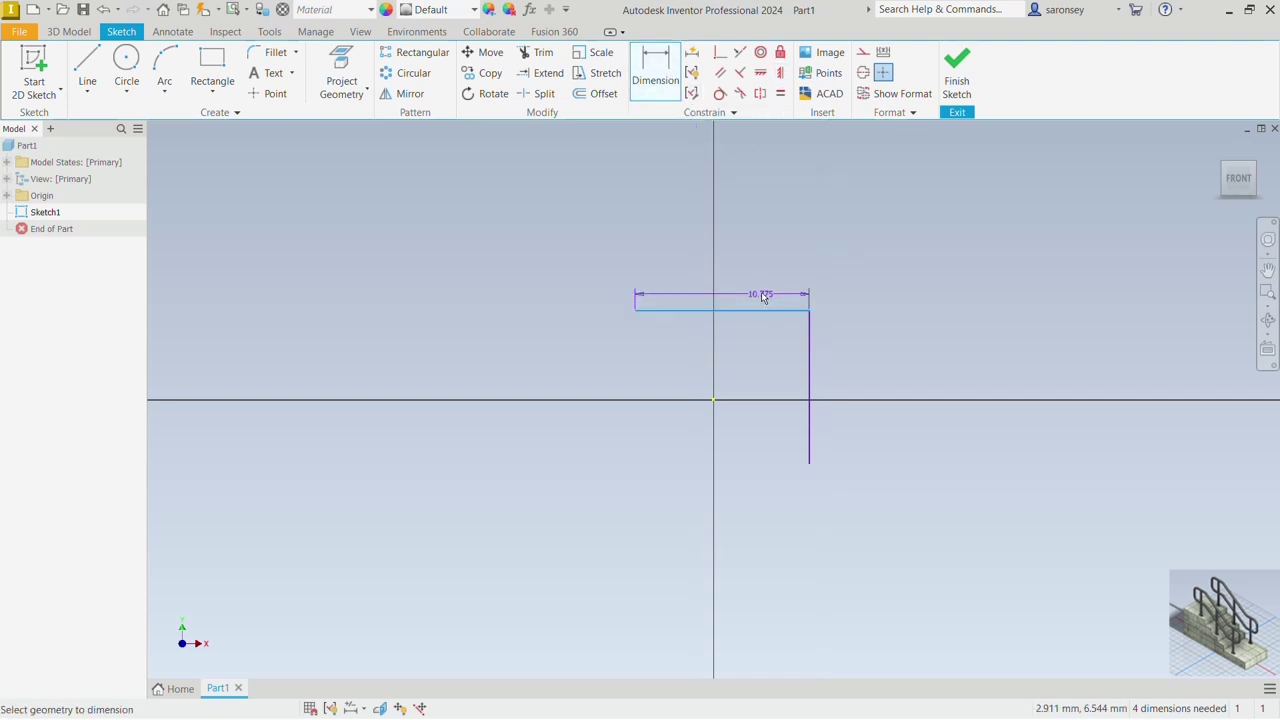
left_click(761, 284)
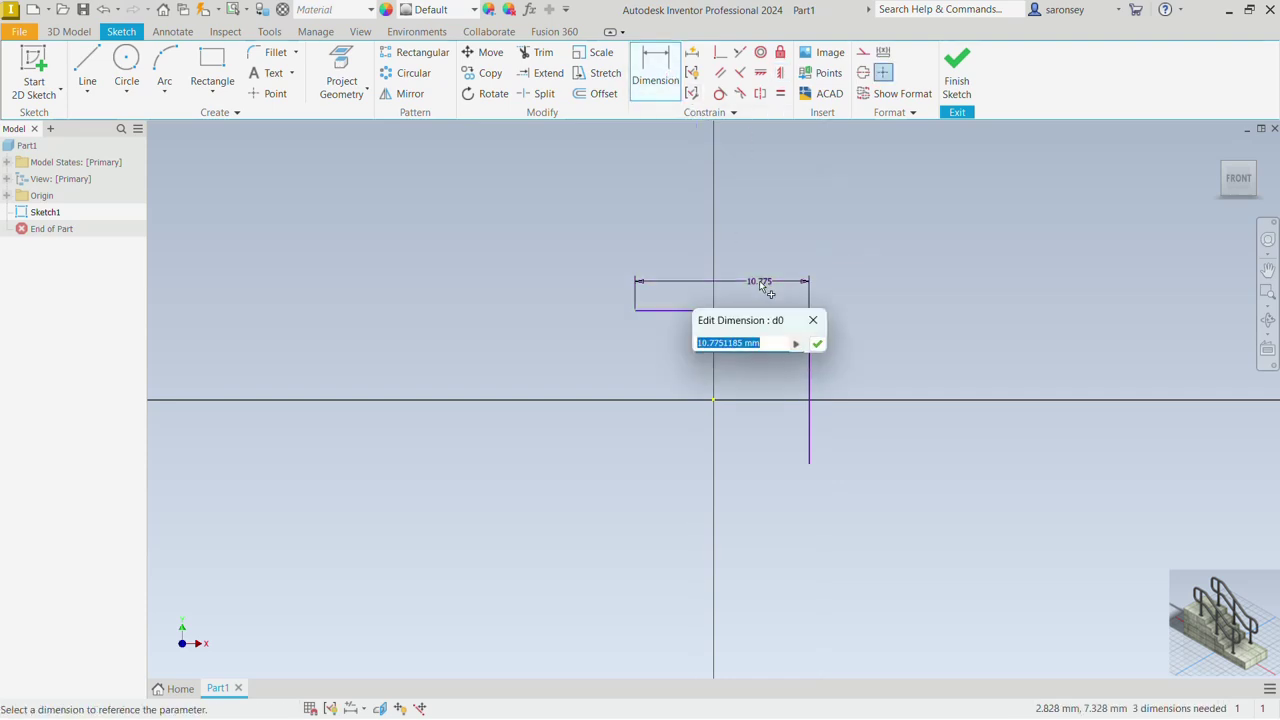
type("280")
key("Return")
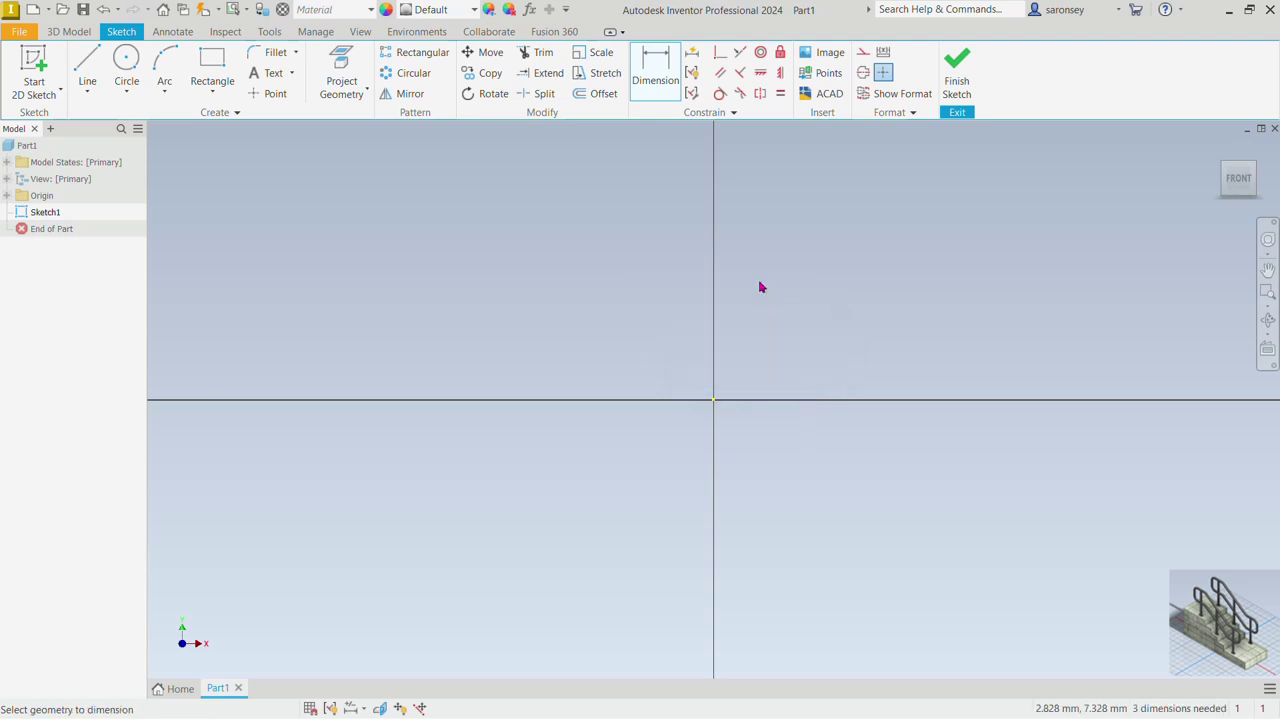
Step: Dimension the vertical line as 190 mm and place the horizontal line's dimension further above it
scroll(774, 304, "up", 3)
middle_click_drag(783, 294, 690, 362)
left_click(774, 340)
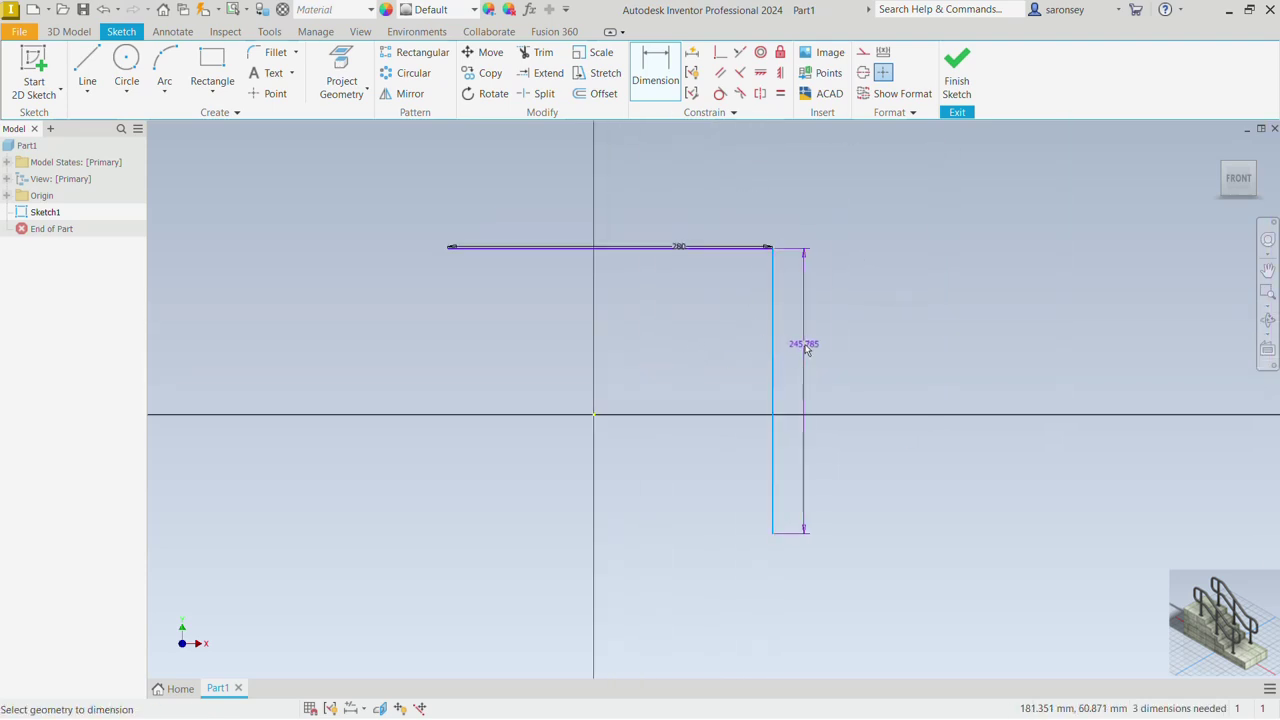
left_click(804, 343)
type("190")
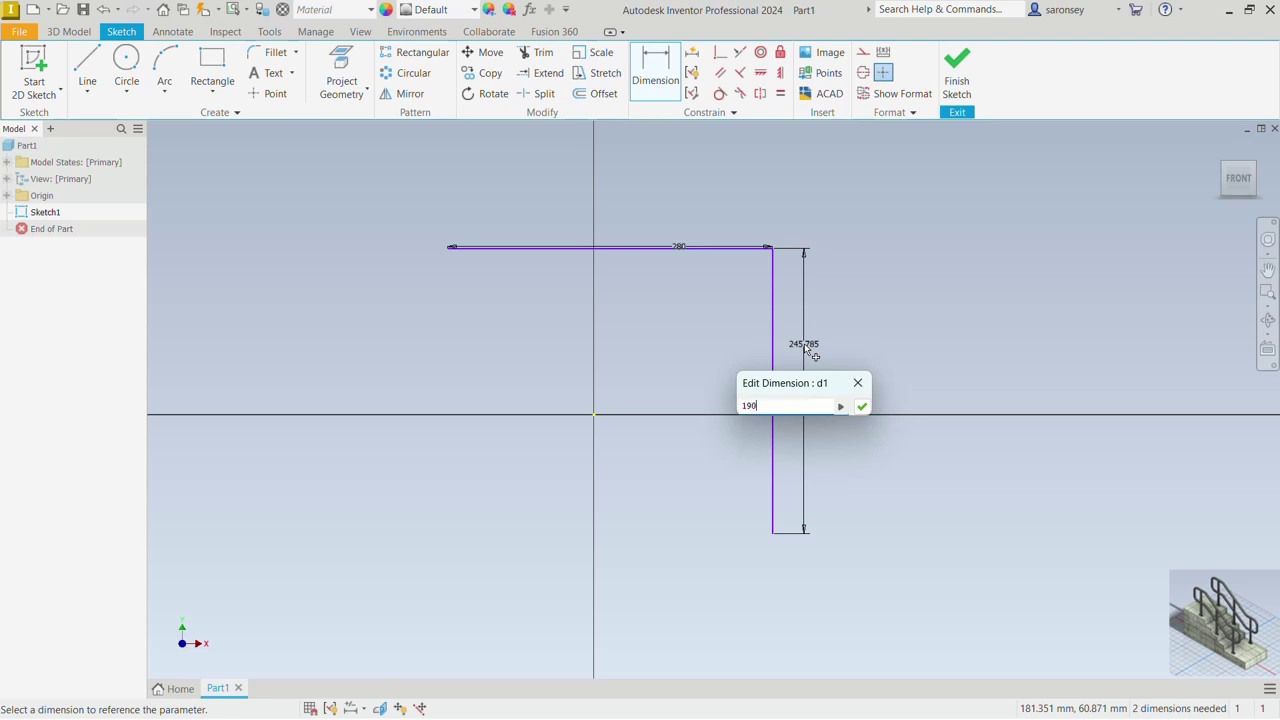
key("Return")
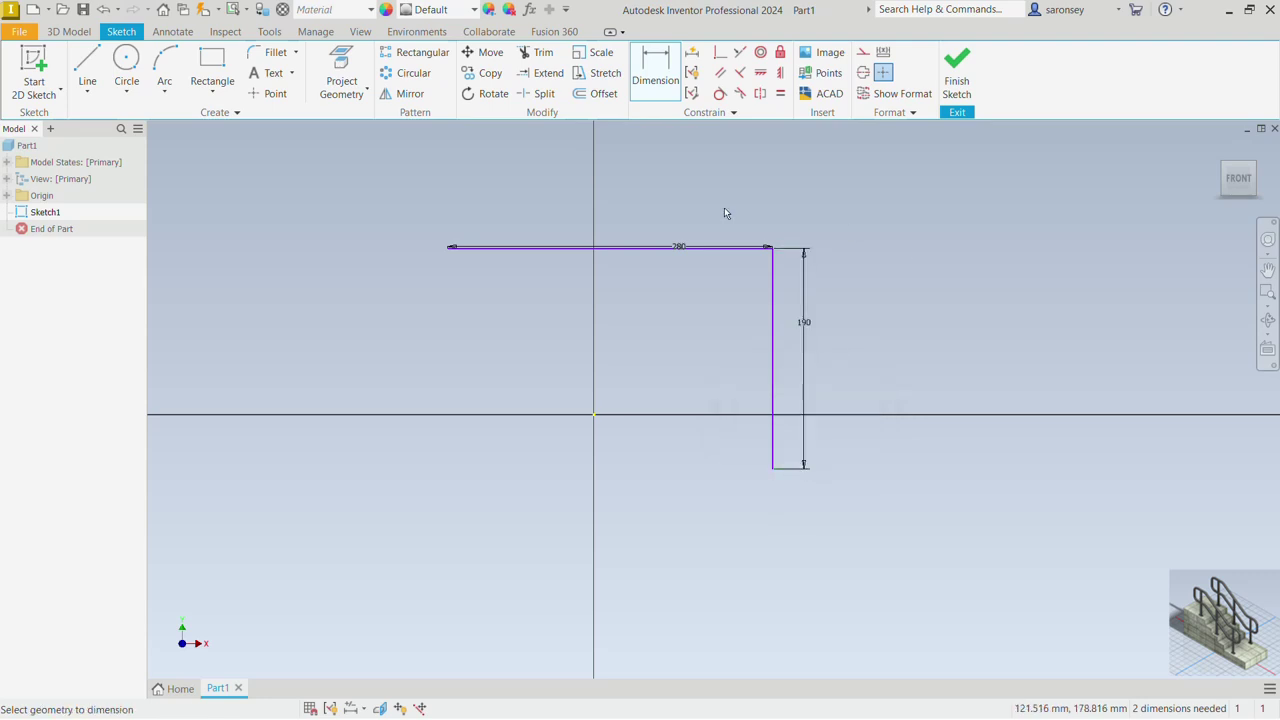
key("Escape")
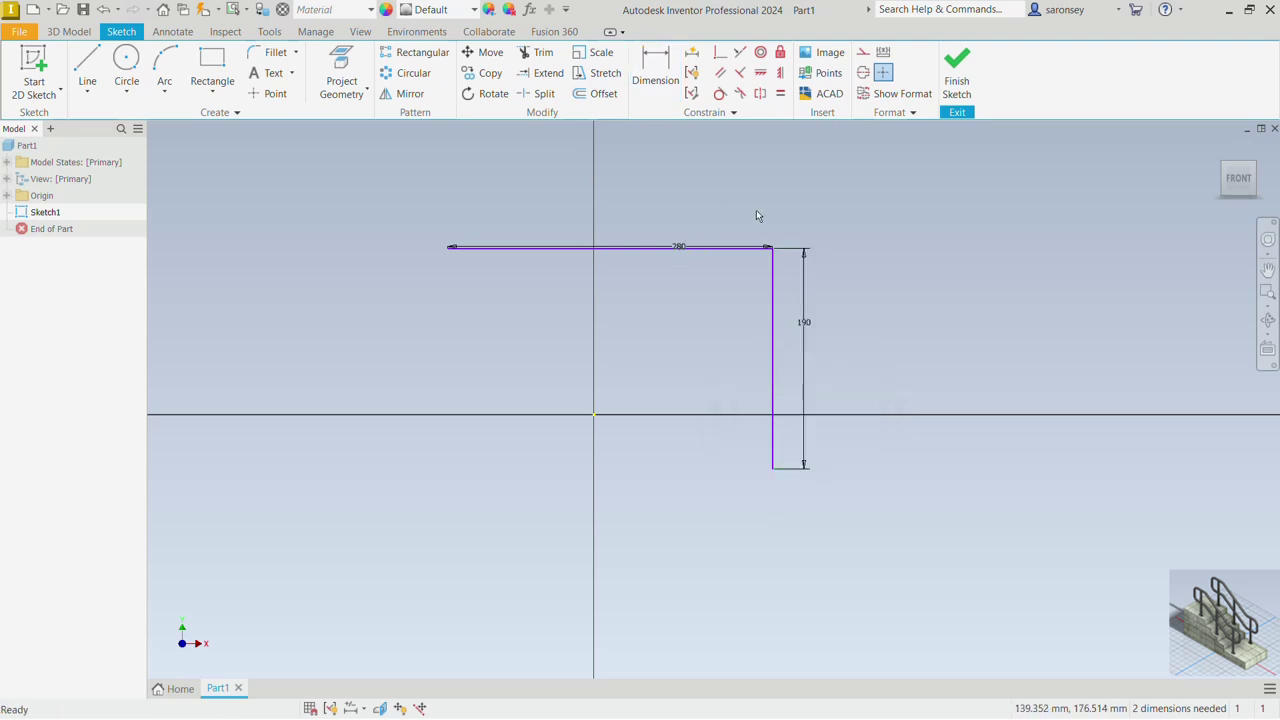
left_click(681, 248)
left_click(705, 227)
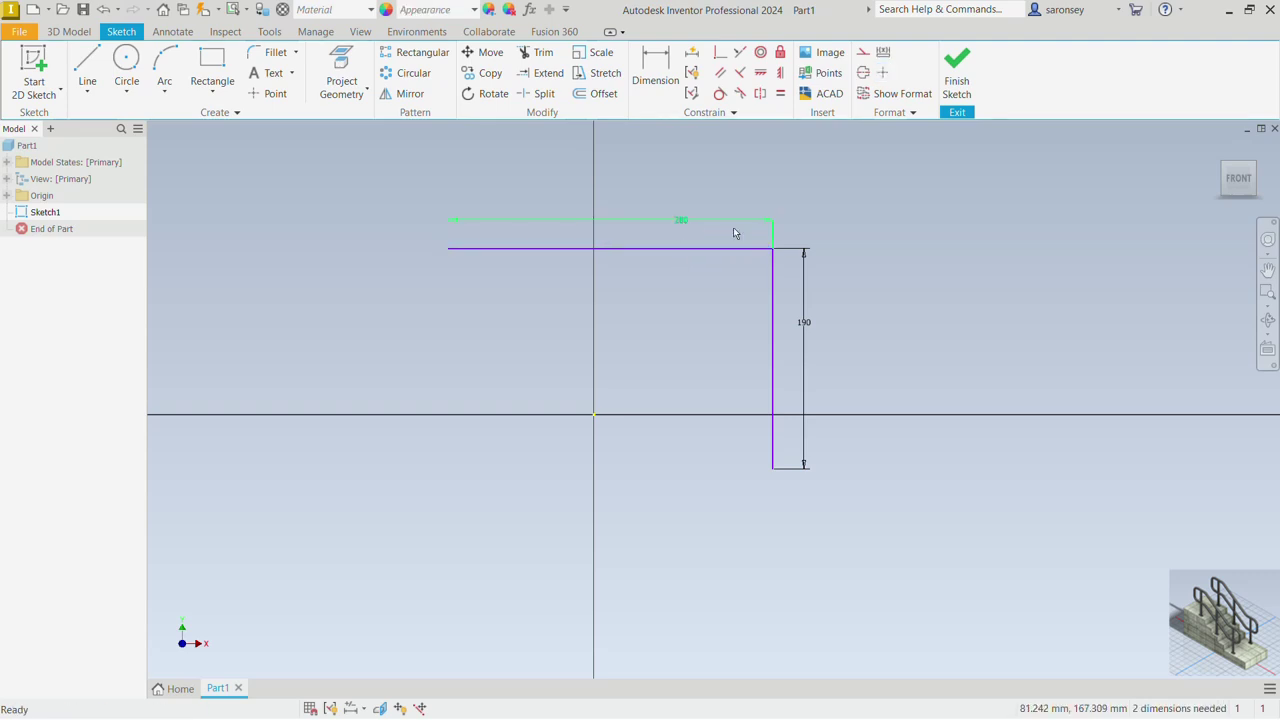
Step: Align the midpoint of the horizontal line vertically with the sketch origin
left_click(781, 72)
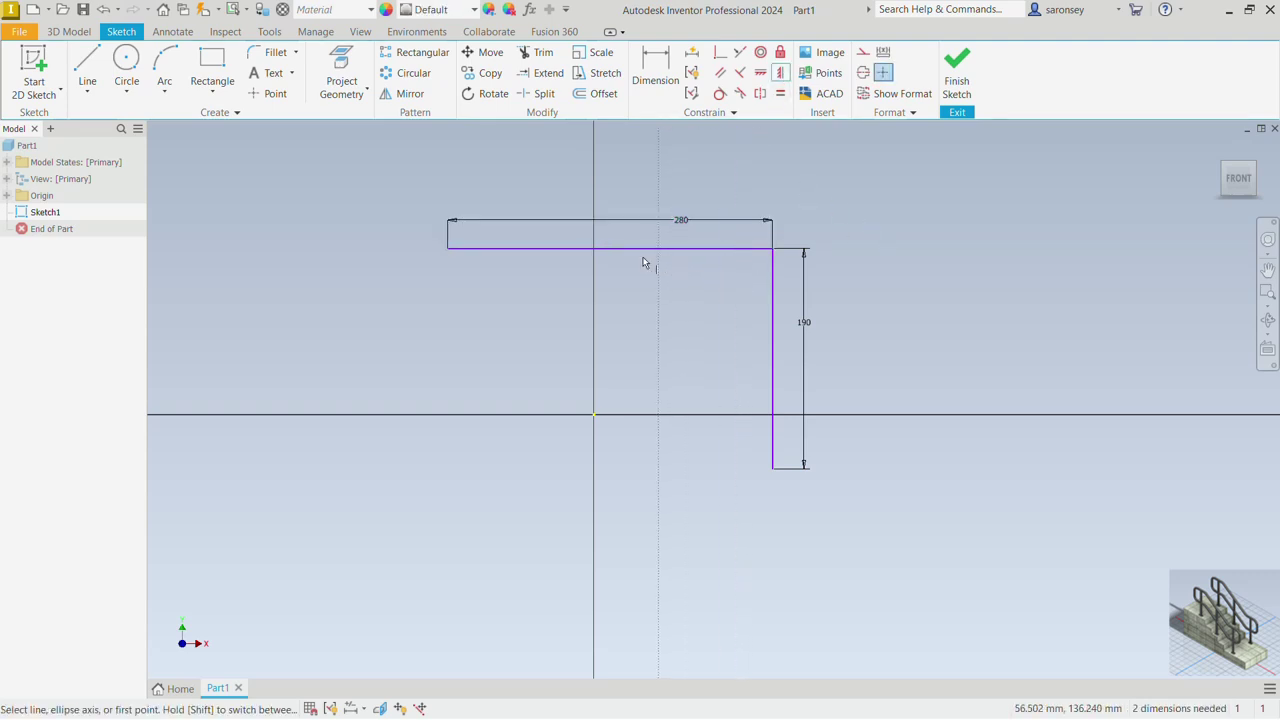
left_click(610, 249)
left_click(594, 417)
left_click(780, 72)
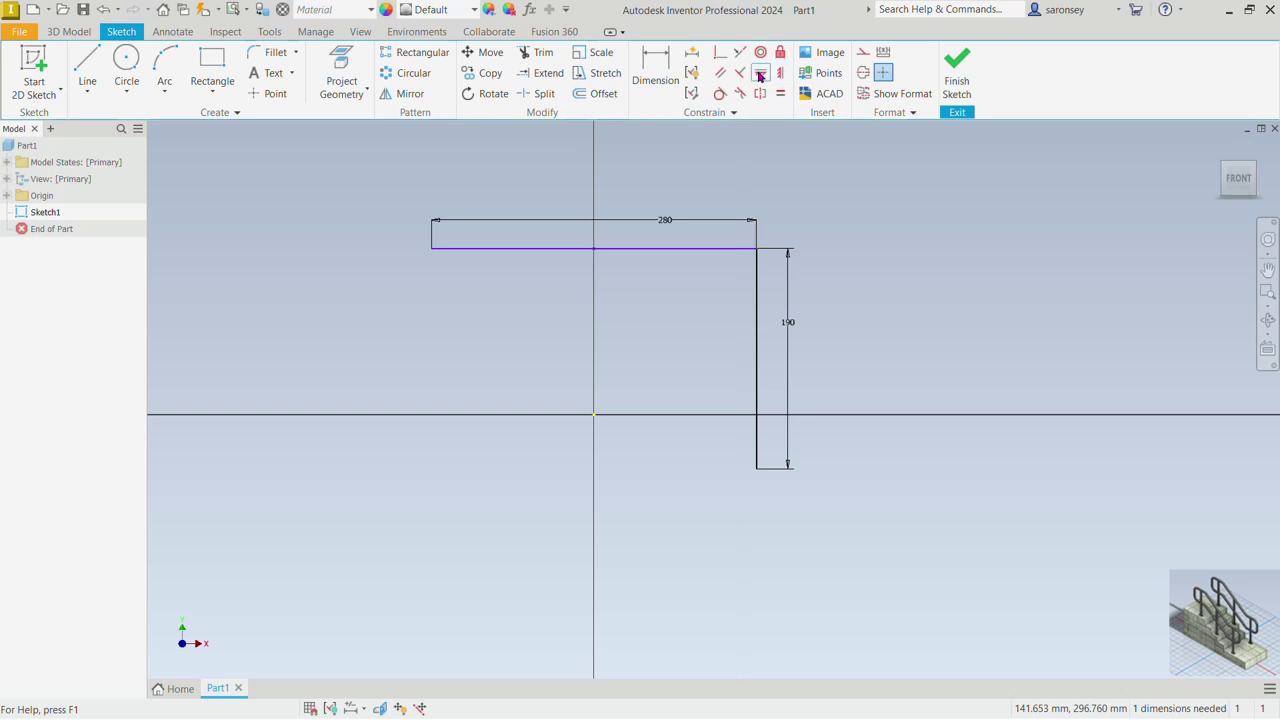
Step: Align the midpoint of the vertical line horizontally with the sketch origin
left_click(760, 75)
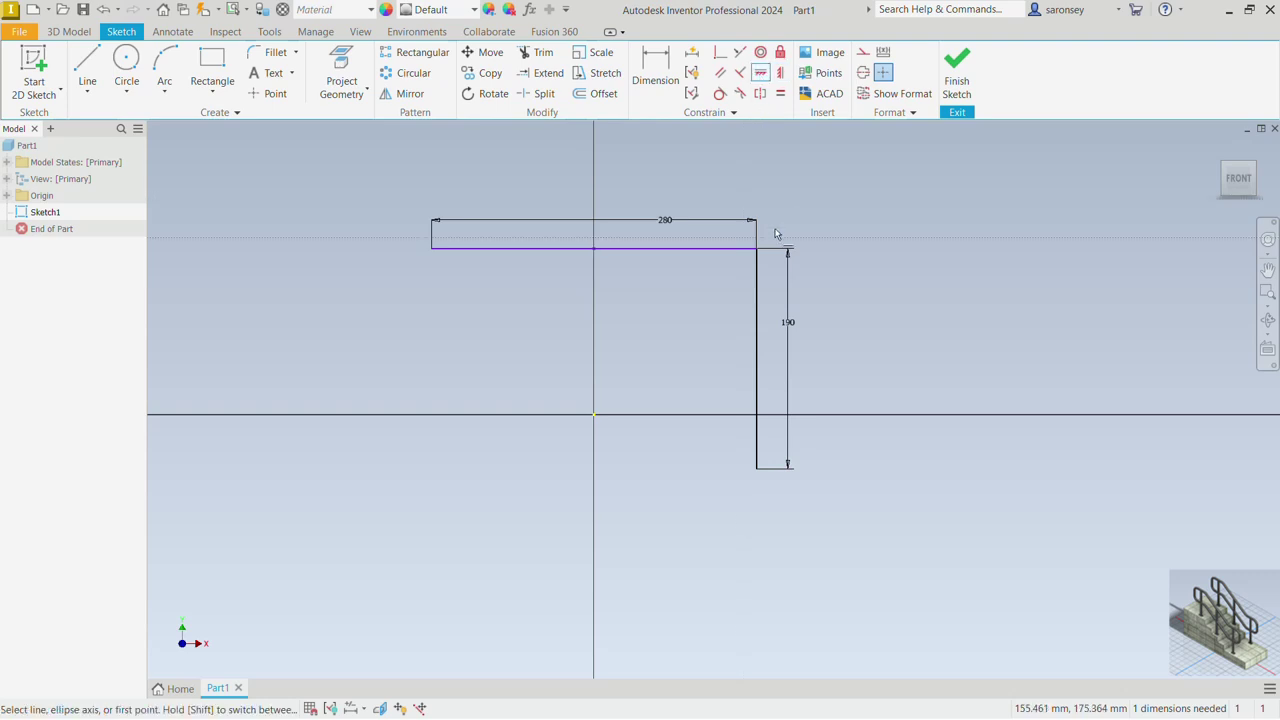
left_click(756, 360)
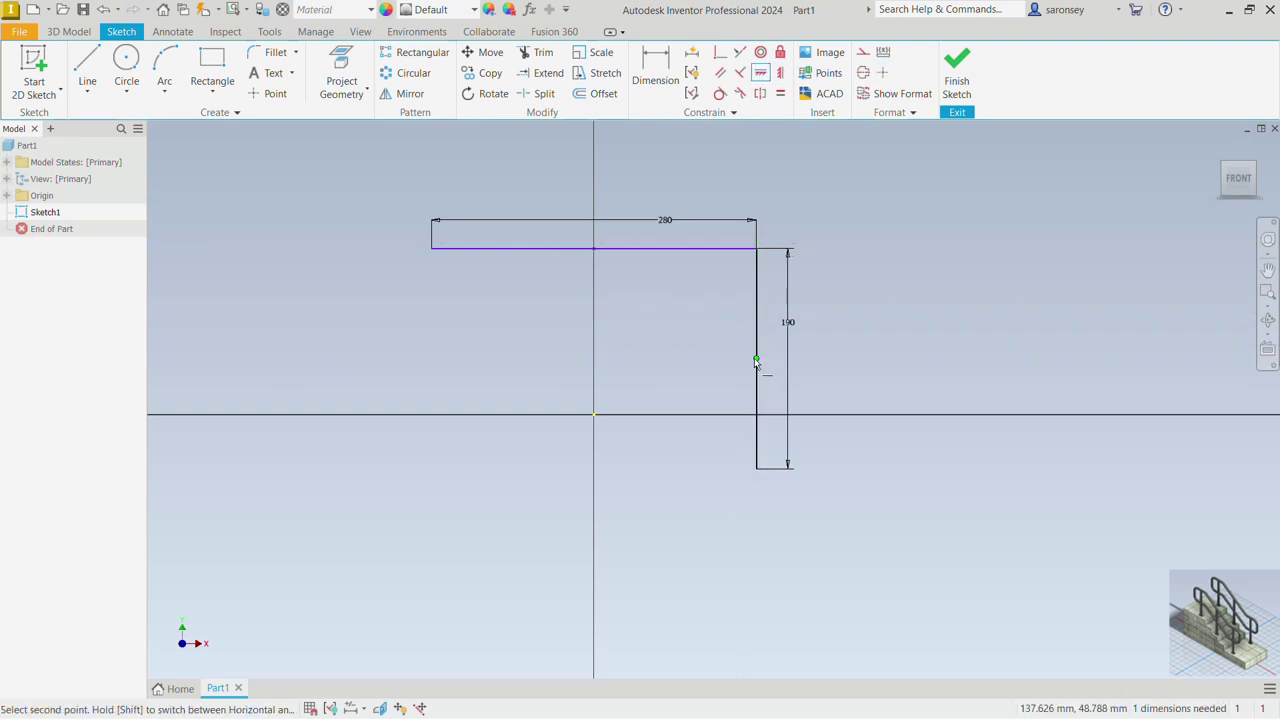
left_click(594, 415)
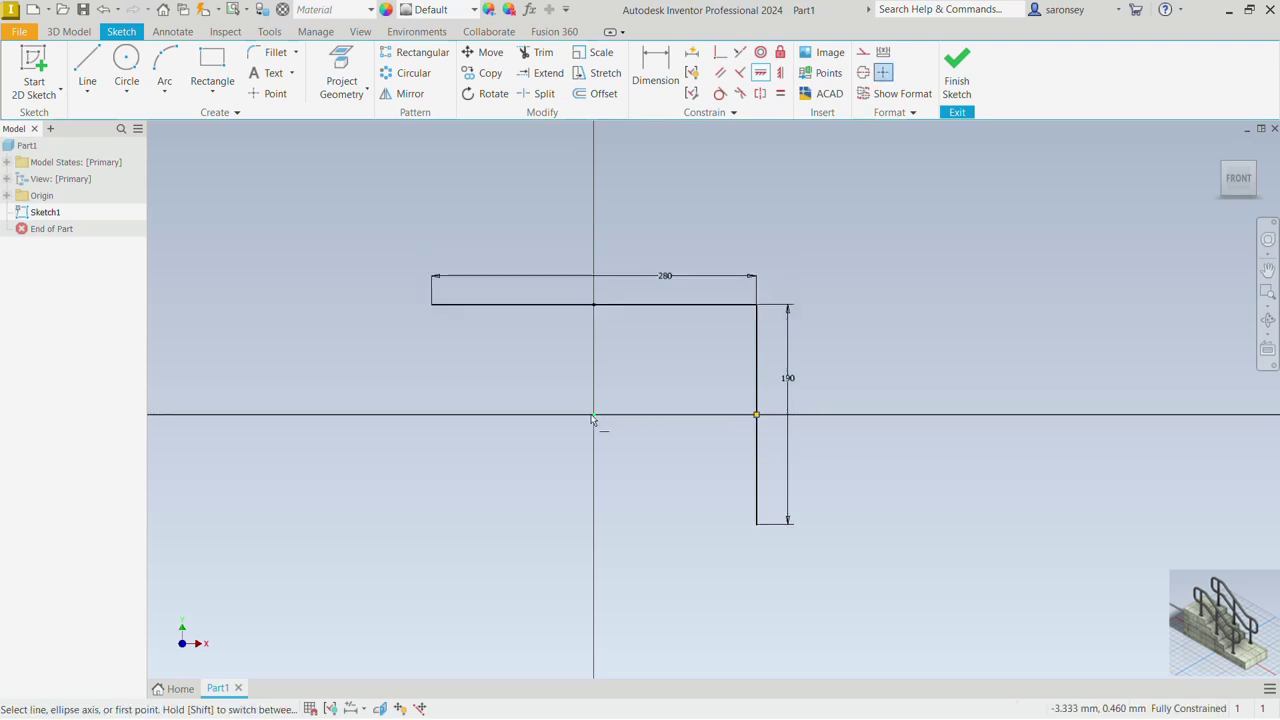
key("Escape")
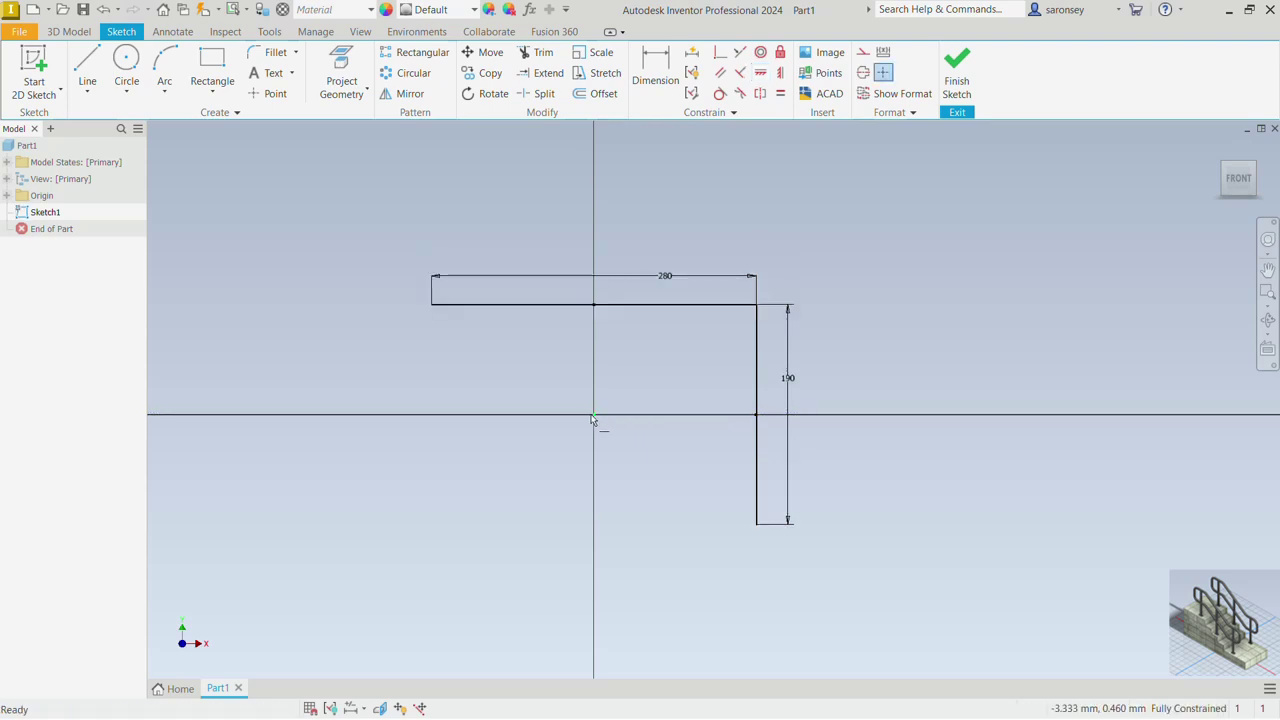
Step: Draw a vertical line about 196 mm long upward from the left end of the horizontal line
middle_click_drag(651, 386, 698, 390)
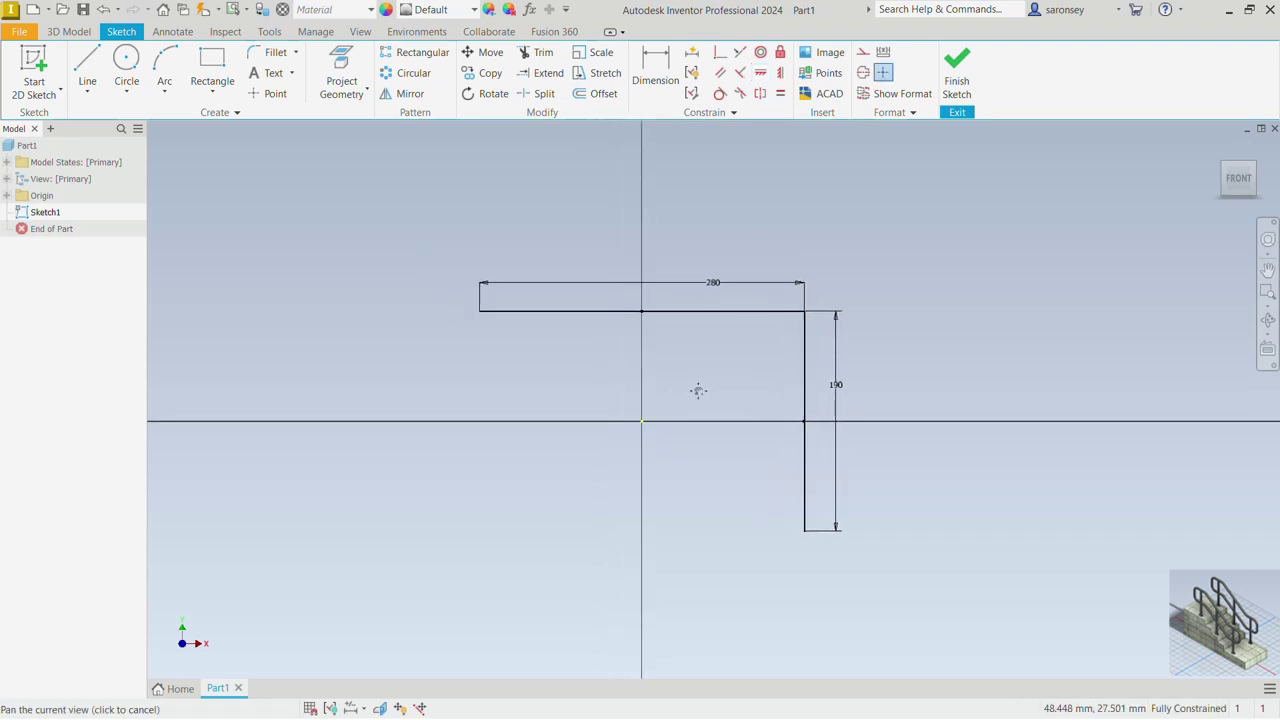
left_click(87, 60)
scroll(579, 313, "down", 2)
middle_click_drag(579, 313, 662, 357)
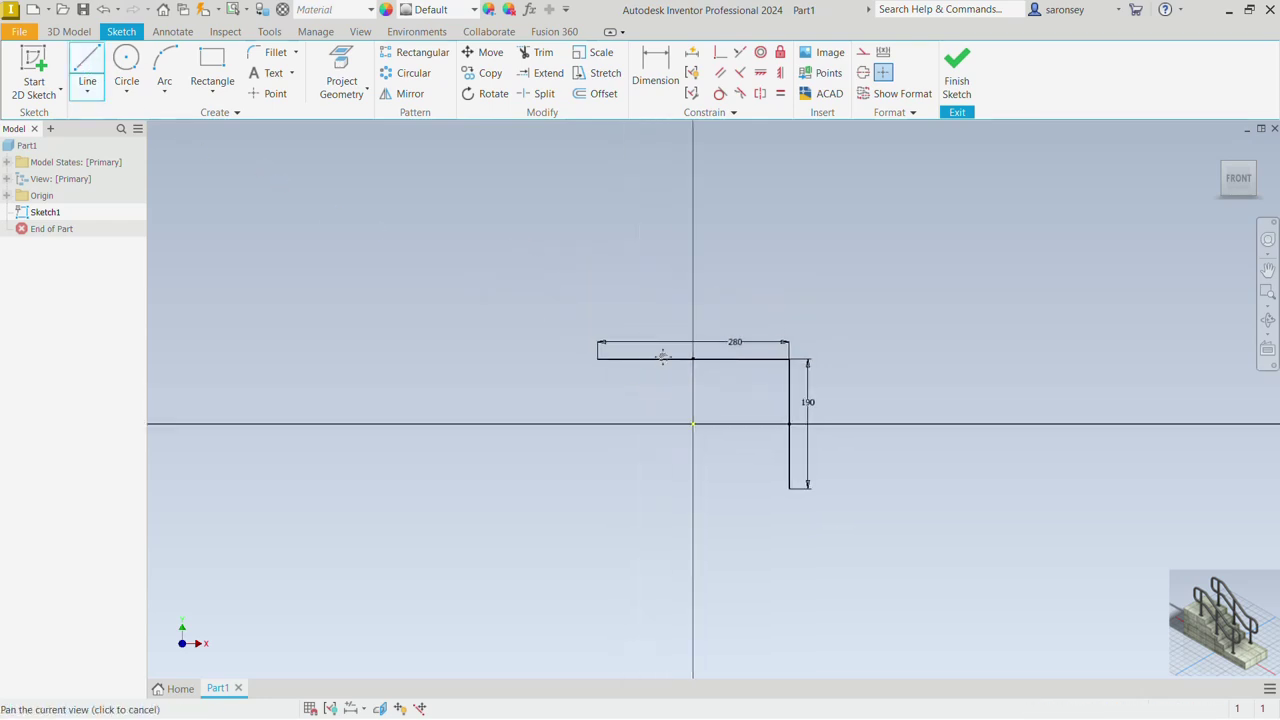
left_click(598, 358)
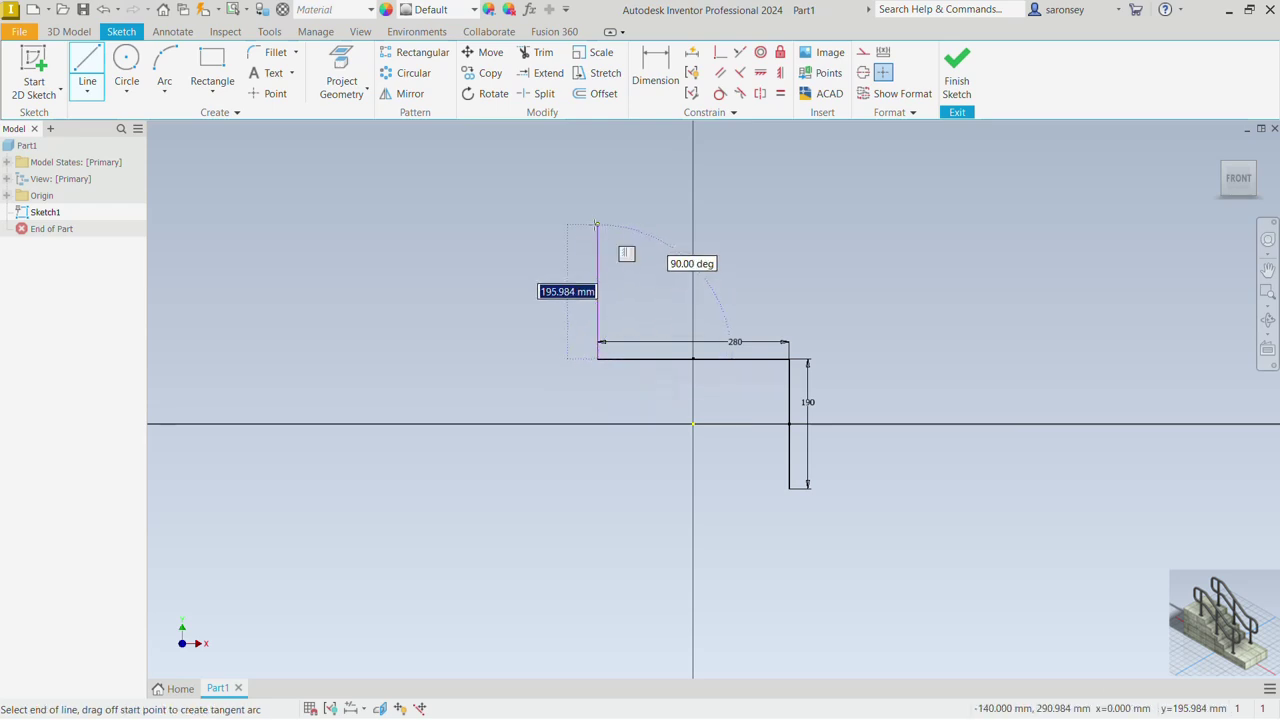
left_click(597, 224)
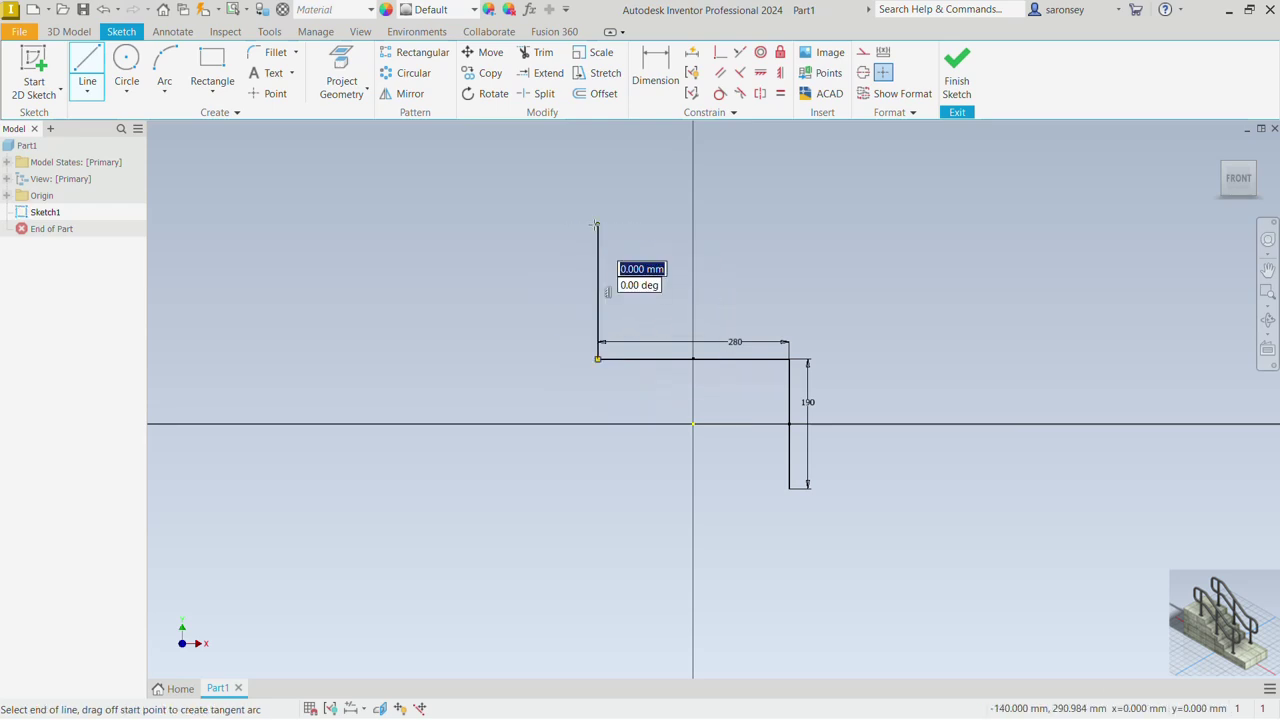
Step: Apply an equal constraint between the upper vertical line and the 190 mm vertical line
left_click(780, 93)
left_click(599, 283)
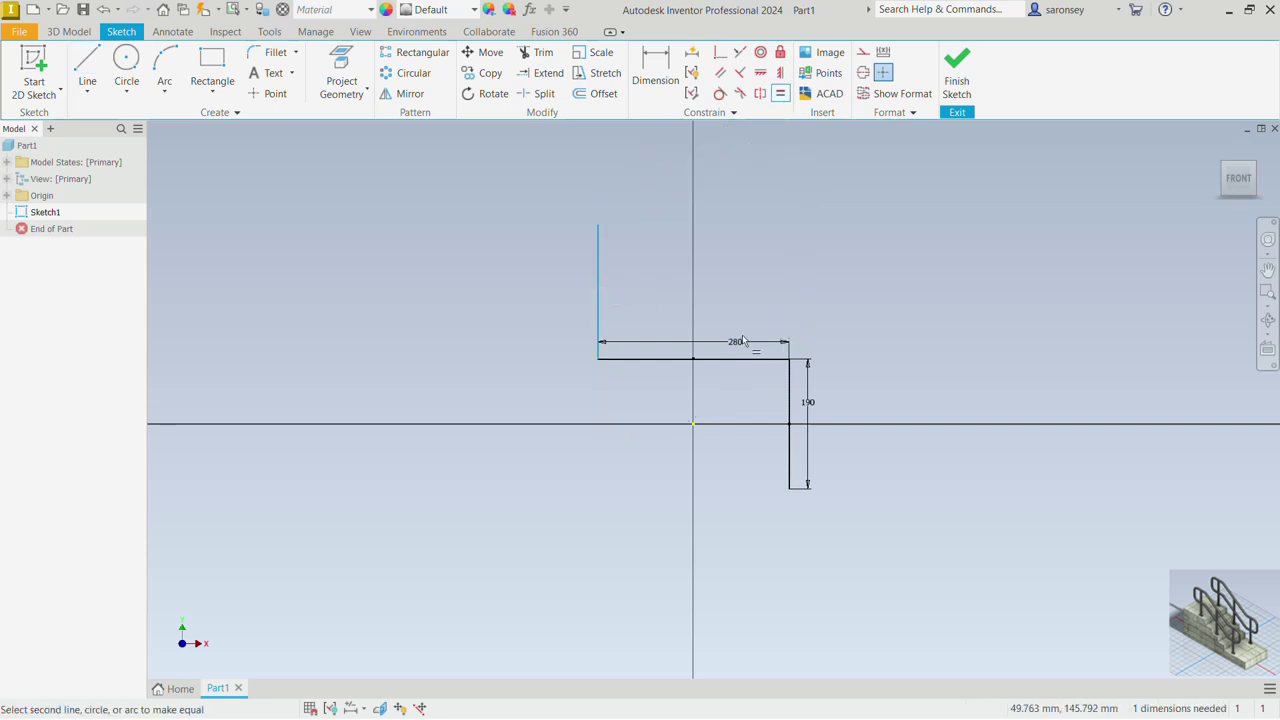
left_click(790, 391)
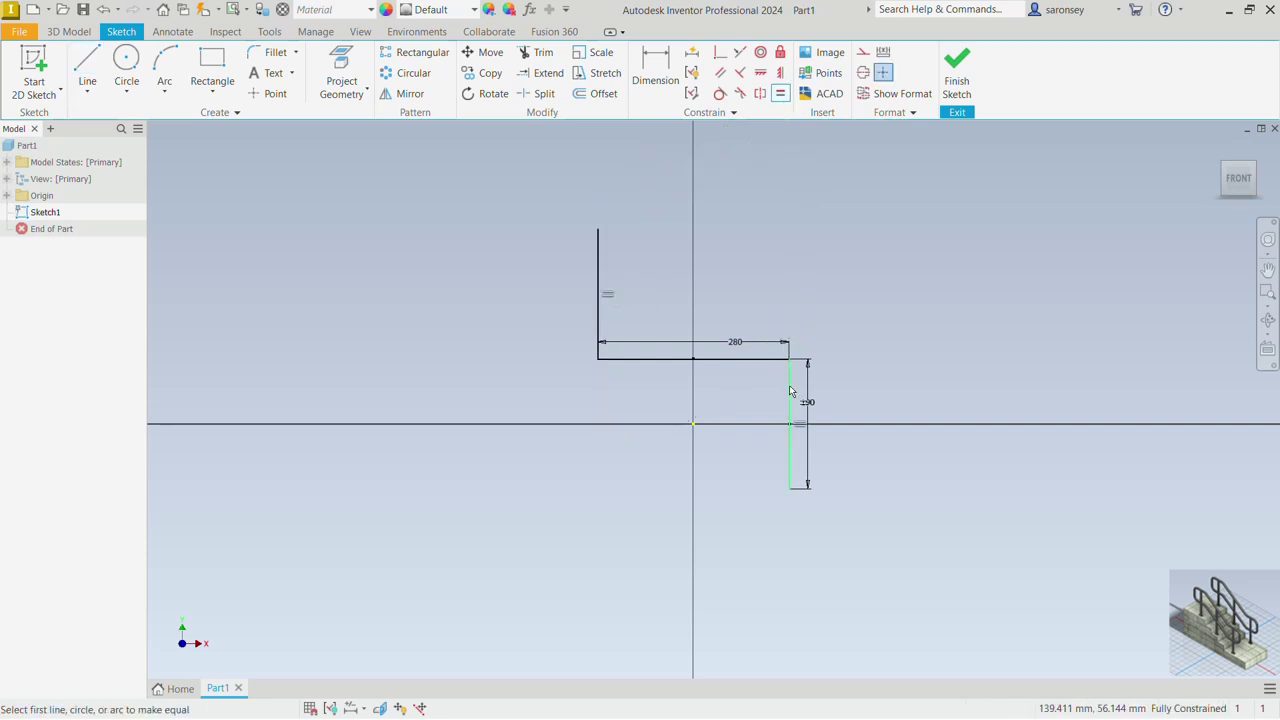
Step: Draw a horizontal tread about 240 mm leftward from the upper riser's top end, then a riser about 147 mm upward
left_click(87, 76)
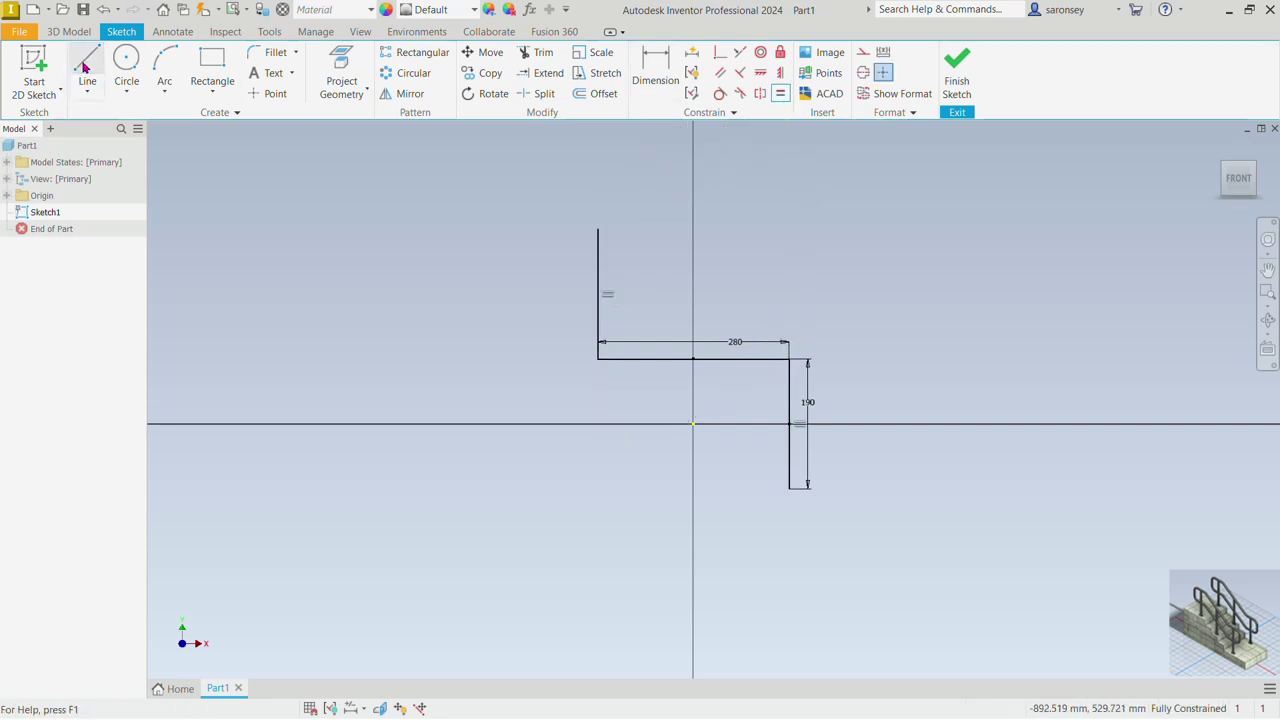
left_click(598, 229)
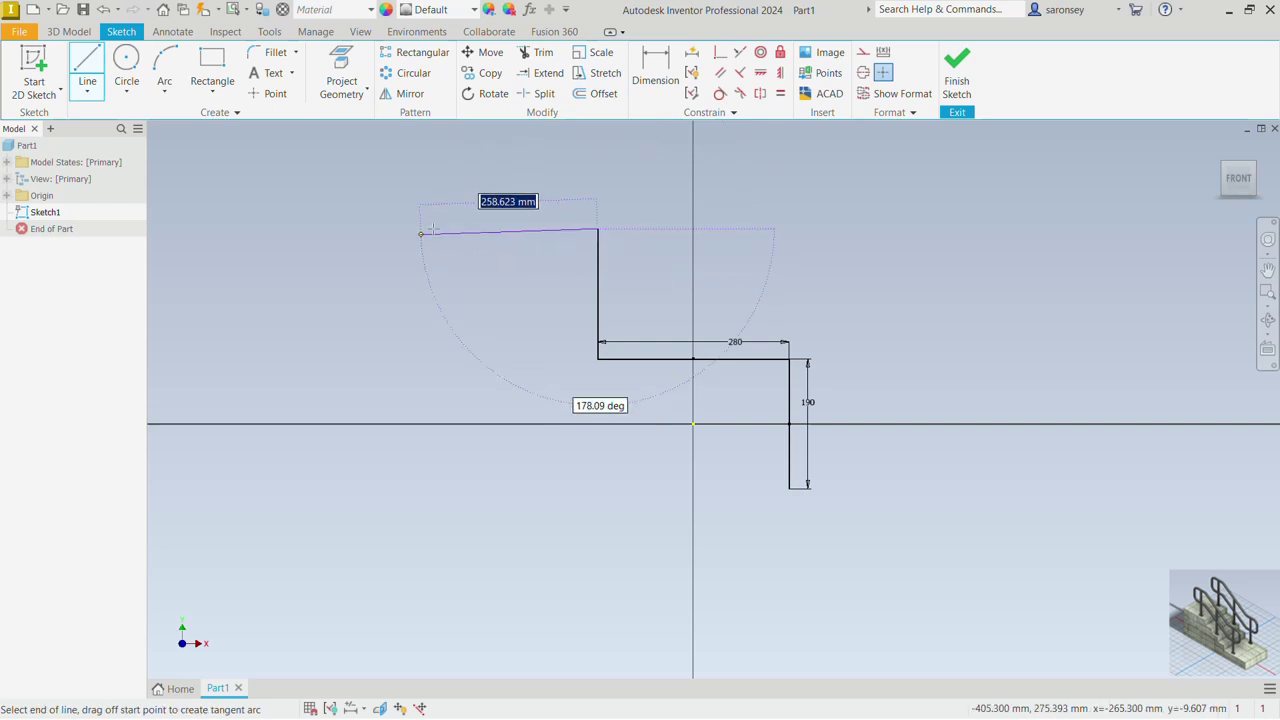
left_click(433, 229)
middle_click_drag(433, 229, 611, 313)
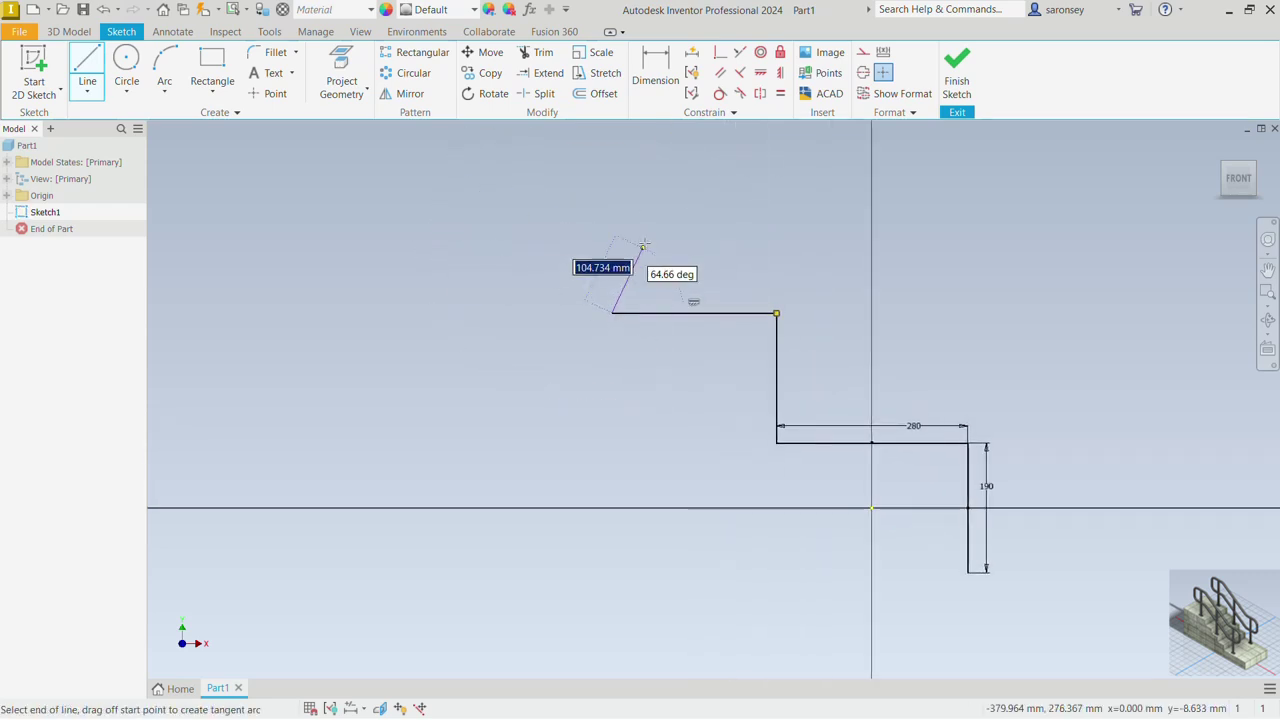
left_click(609, 210)
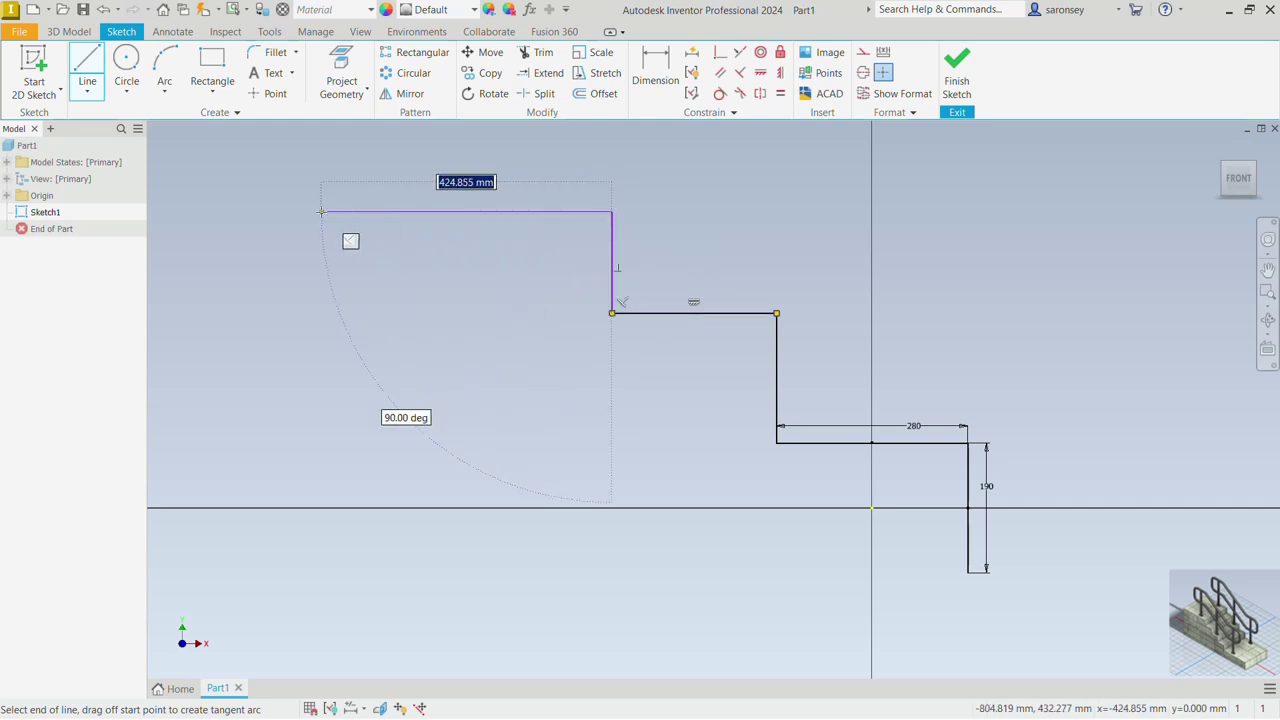
Step: Draw a 100 mm horizontal landing line leftward from the top of the new riser
type("1")
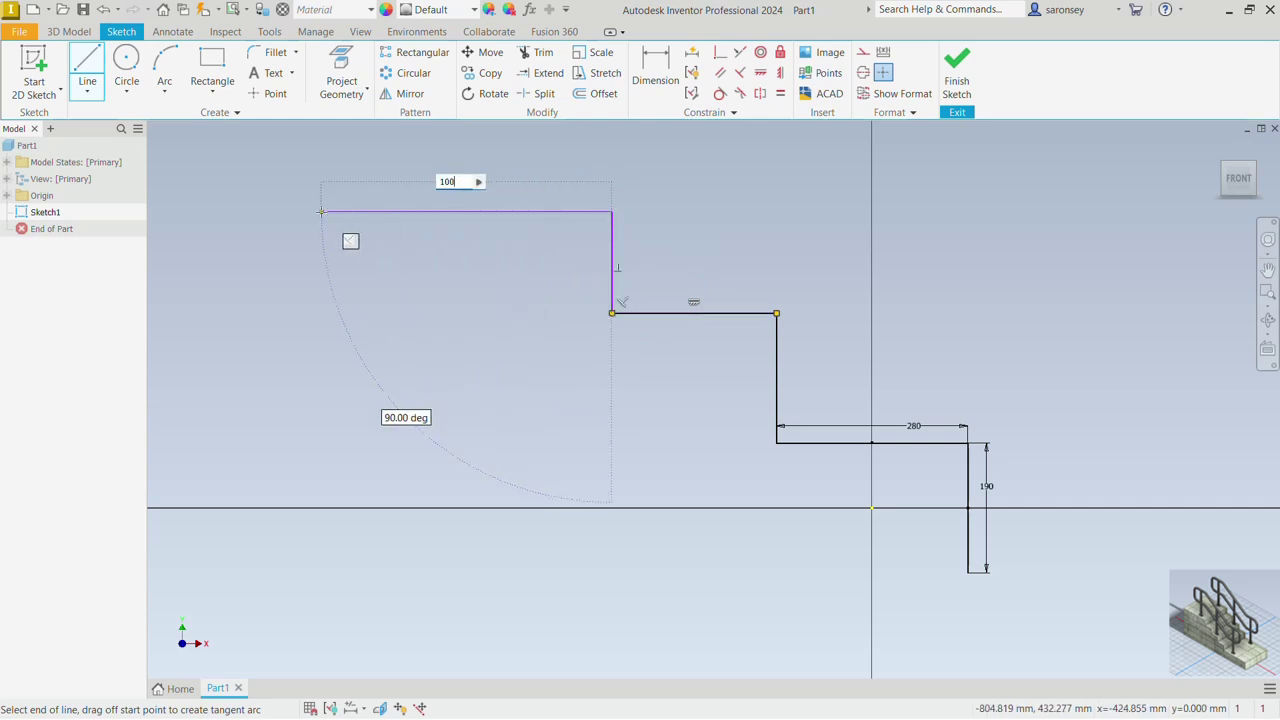
type("00")
key("Return")
key("Escape")
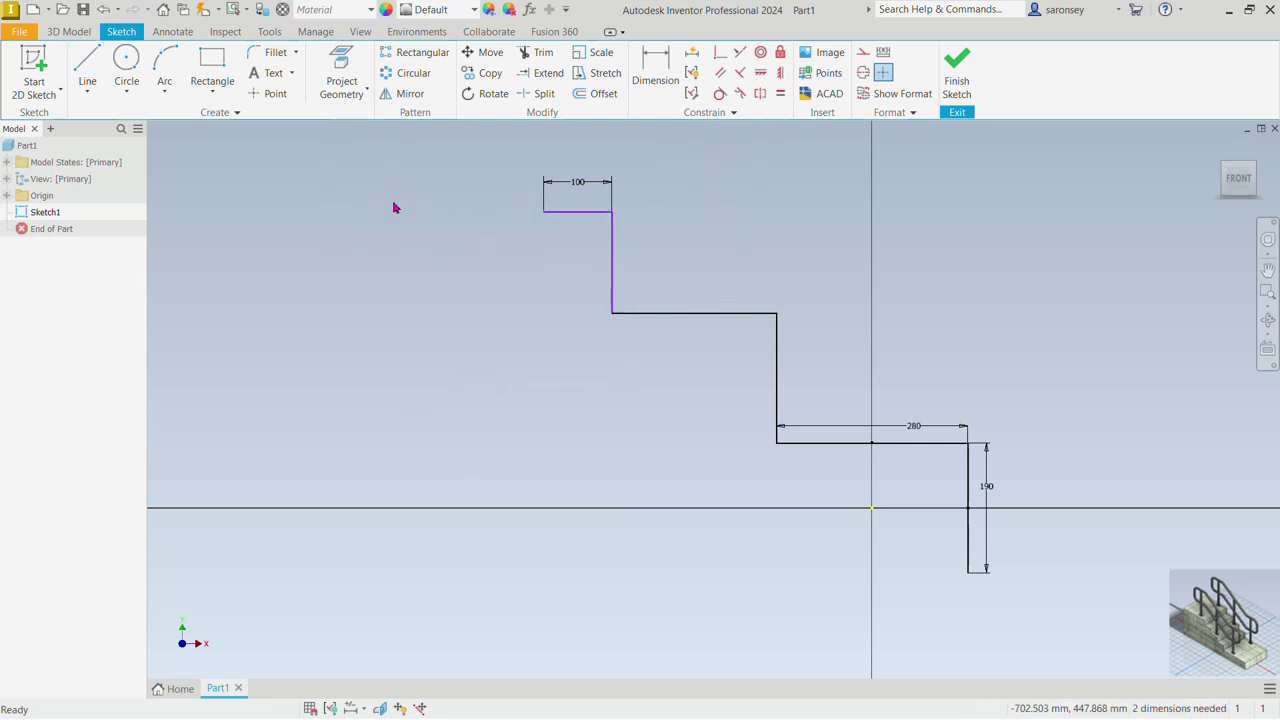
Step: Set the top landing line's length to 1000 mm
double_click(588, 196)
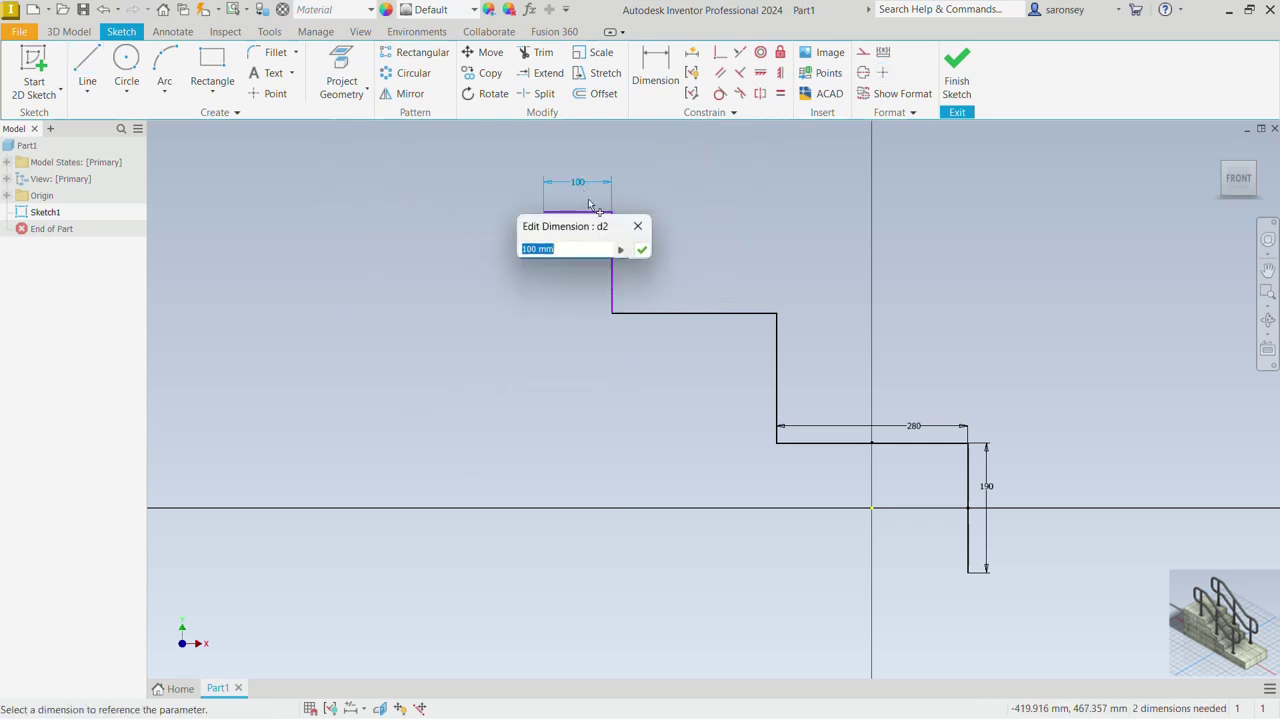
type("10")
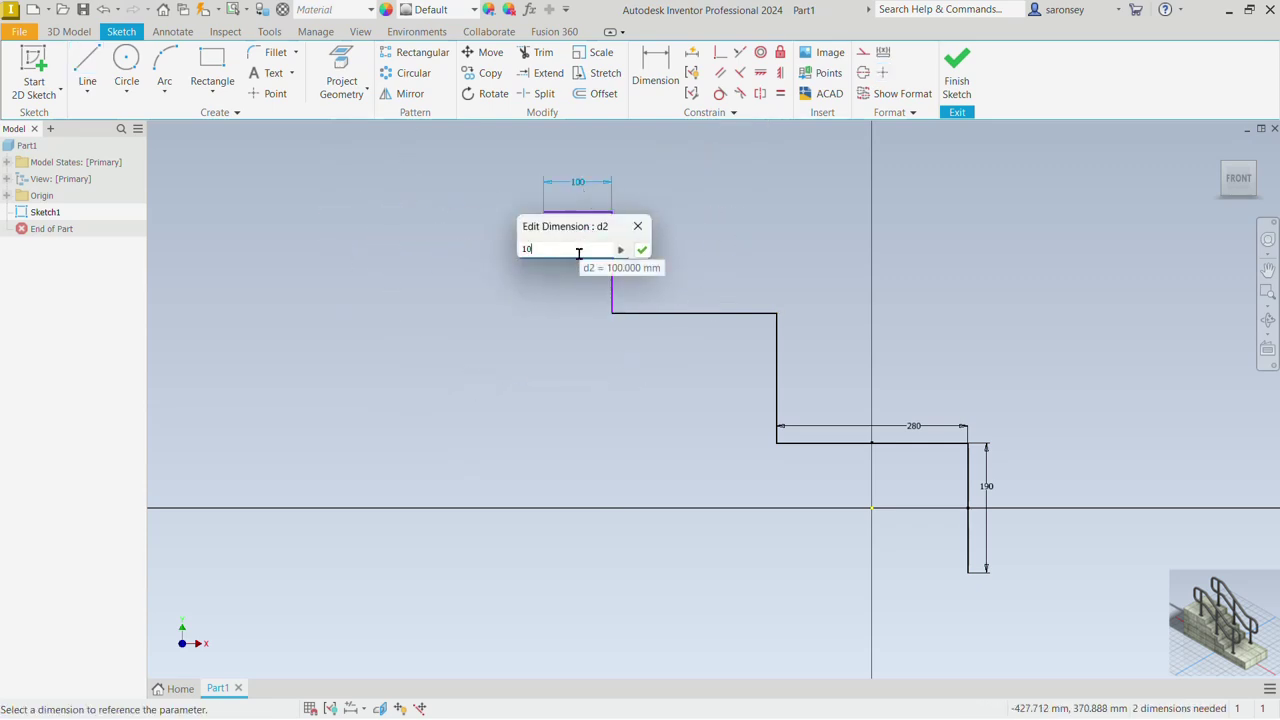
type("00")
key("Return")
Step: Apply equal constraints between the topmost riser and the riser below it, and between the upper tread and the 280 mm tread
scroll(894, 337, "down", 2)
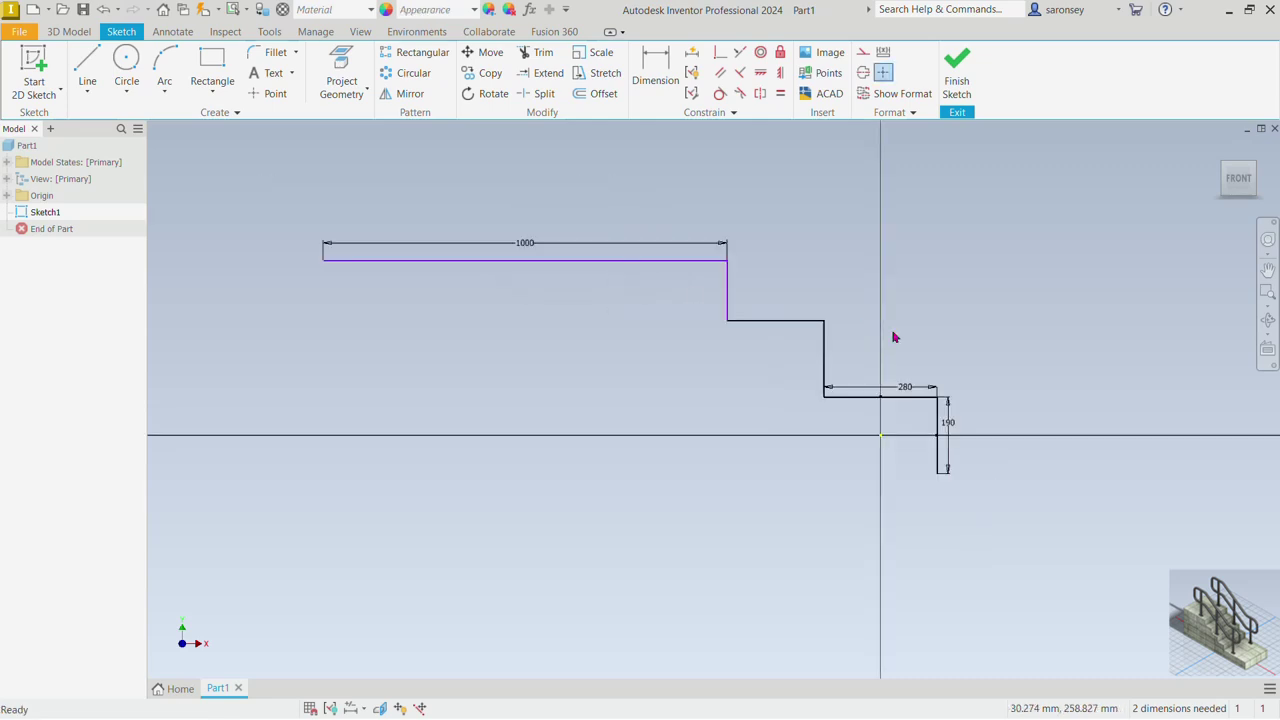
middle_click_drag(894, 337, 816, 374)
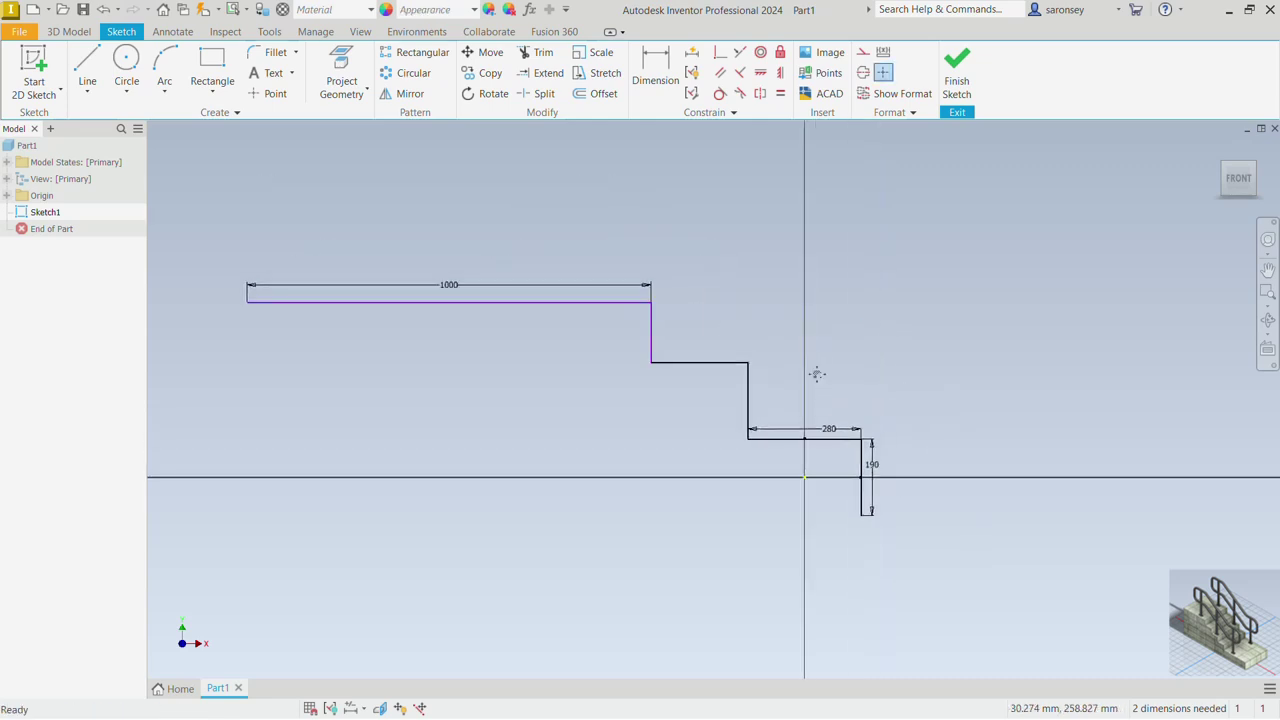
left_click(780, 93)
left_click(653, 318)
left_click(749, 399)
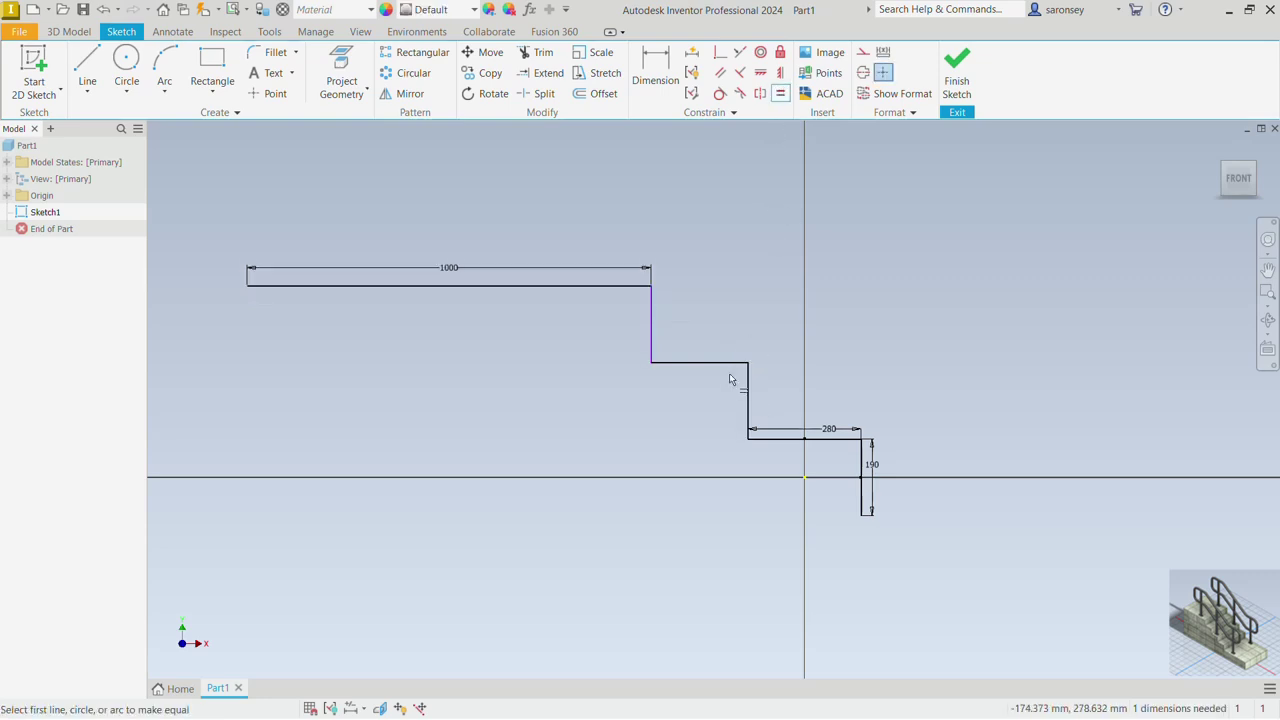
left_click(718, 364)
left_click(800, 438)
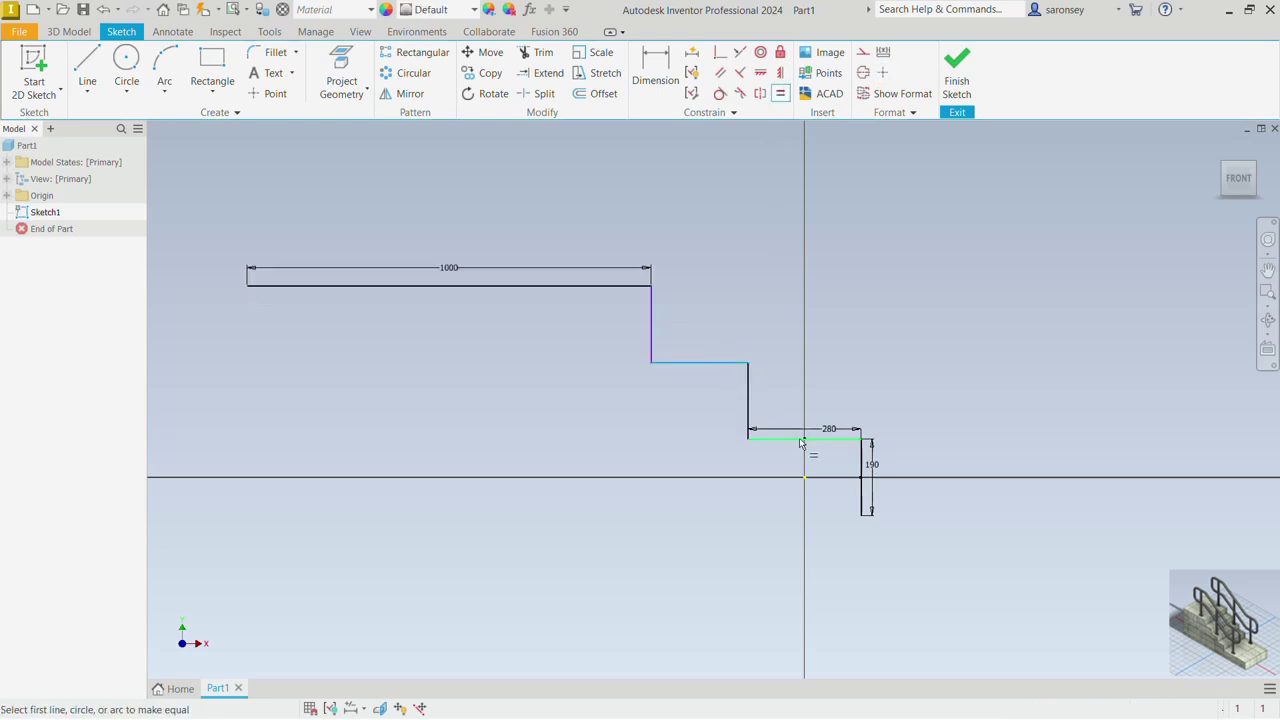
Step: Draw a horizontal tread about 356 mm rightward from the lower end of the 190 mm riser, then a riser about 184 mm downward
mouse_move(946, 483)
middle_mouse_down()
mouse_move(972, 474)
mouse_move(934, 488)
middle_mouse_up()
left_click(86, 62)
left_click(862, 489)
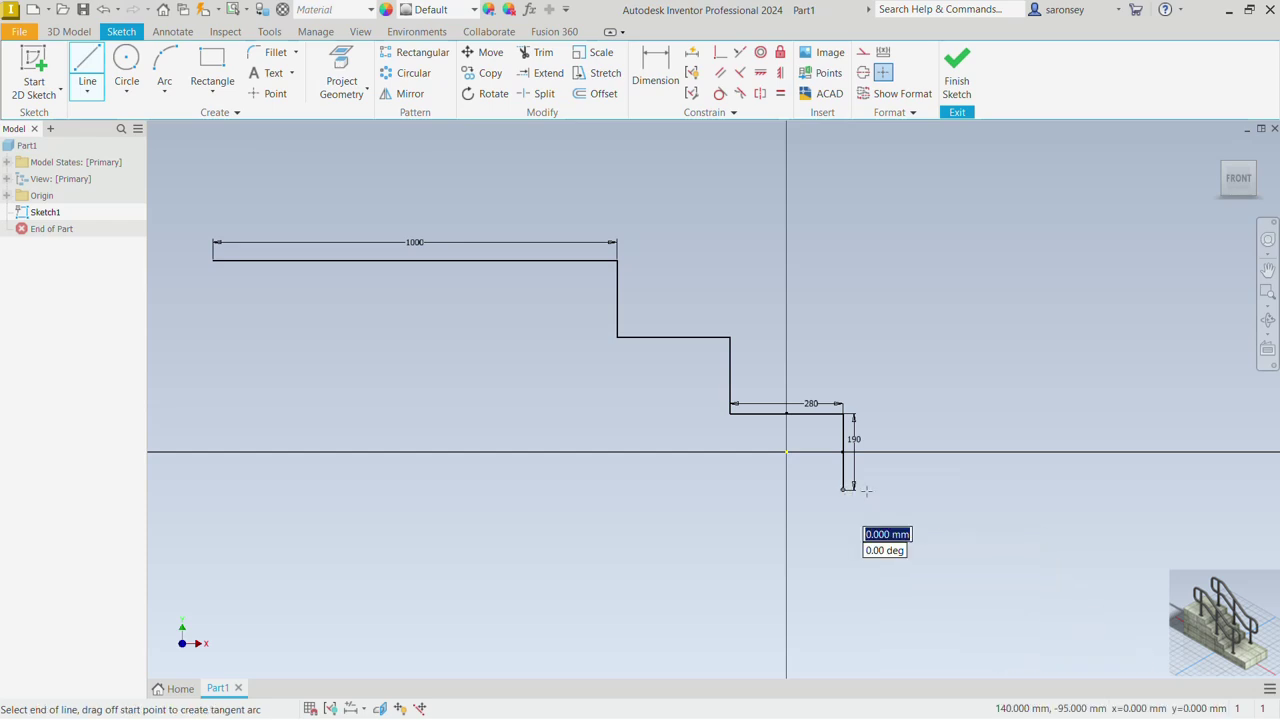
left_click(988, 490)
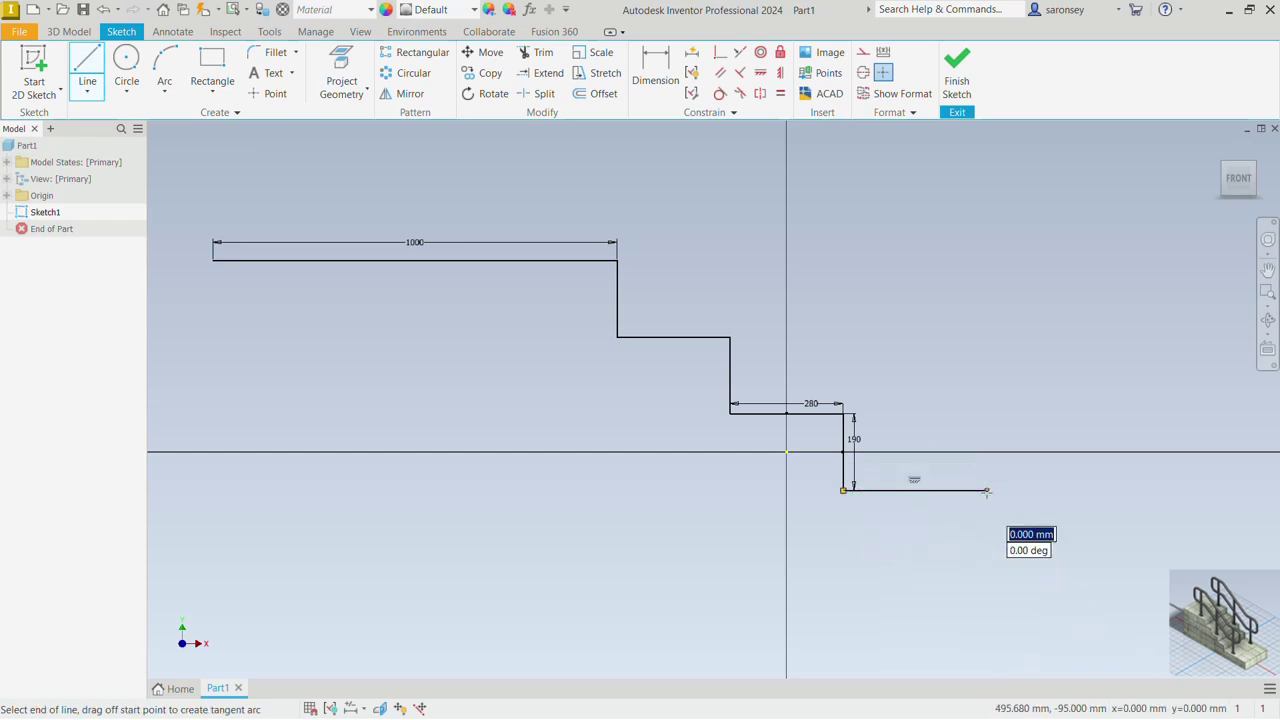
left_click(988, 563)
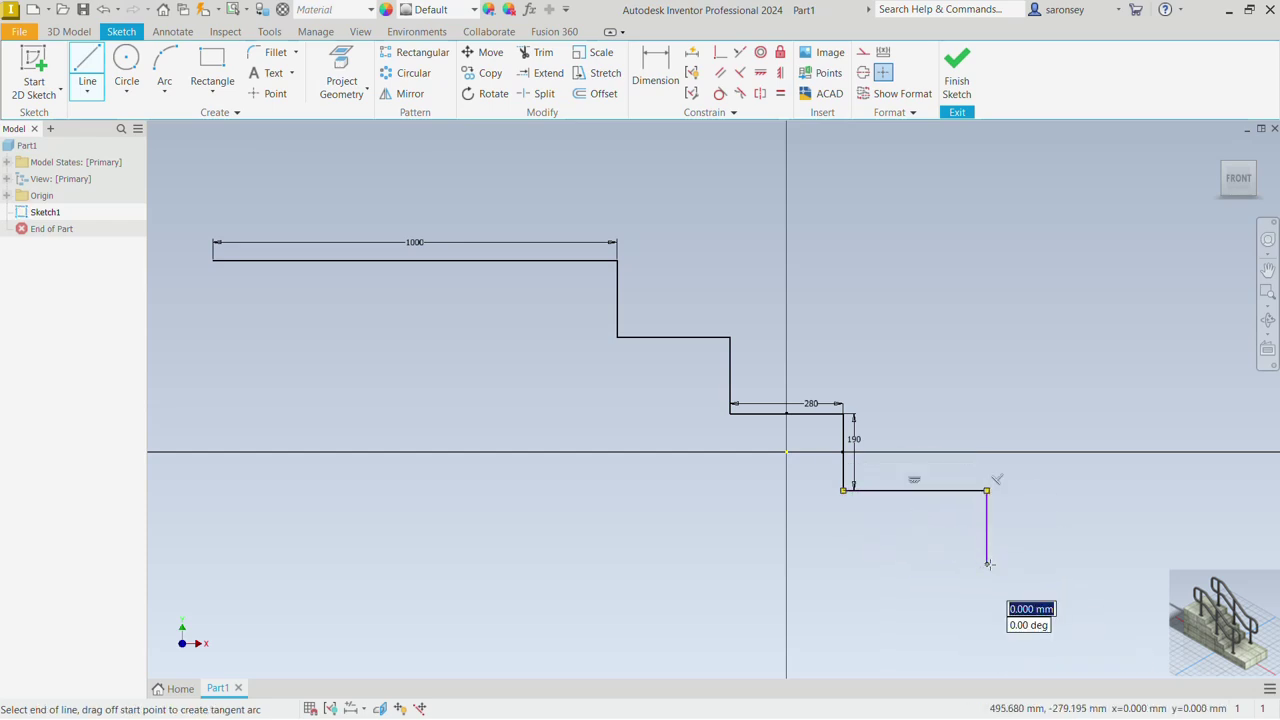
Step: Draw a 1000 mm horizontal landing line rightward from the bottom of the lowest riser
middle_click_drag(929, 557, 581, 471)
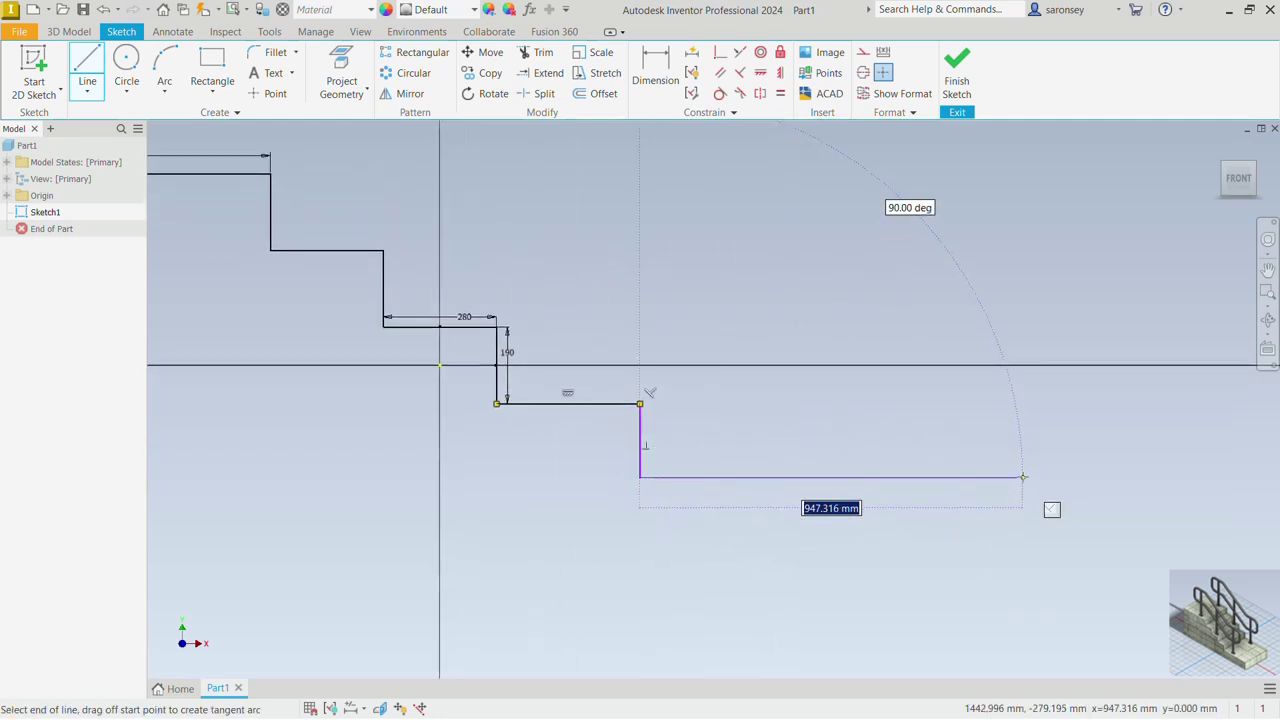
type("1000")
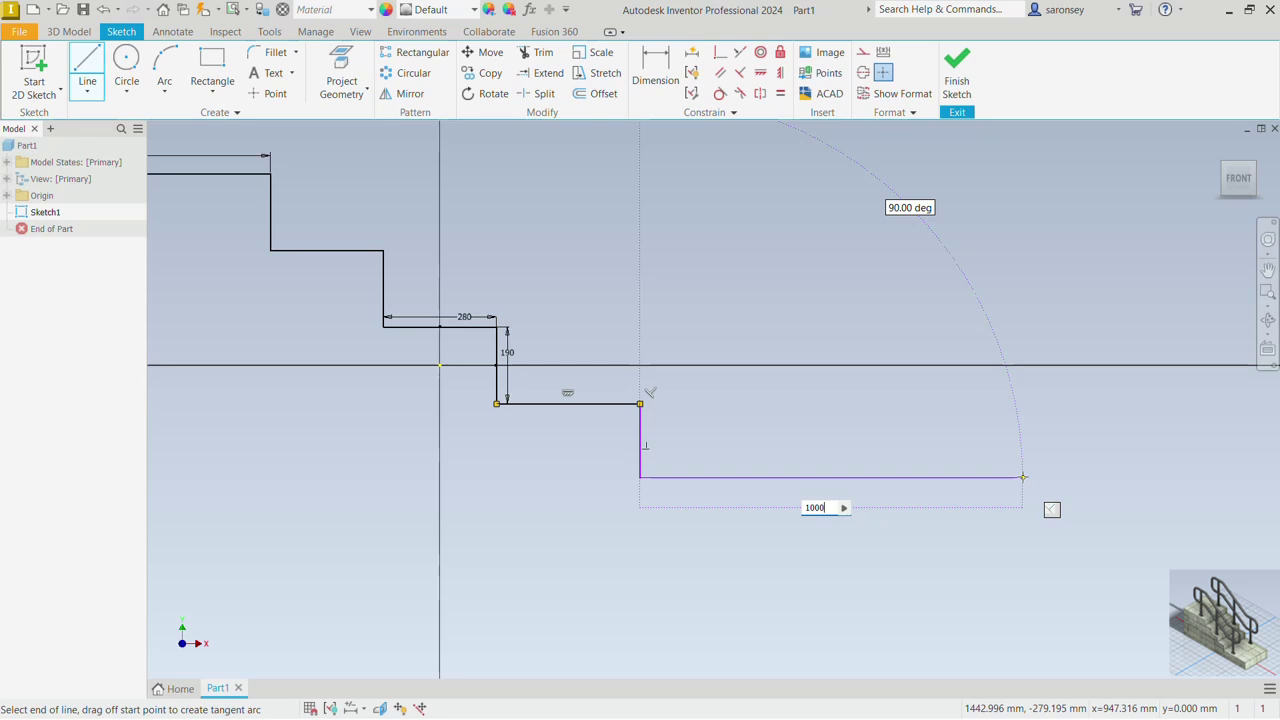
key("Return")
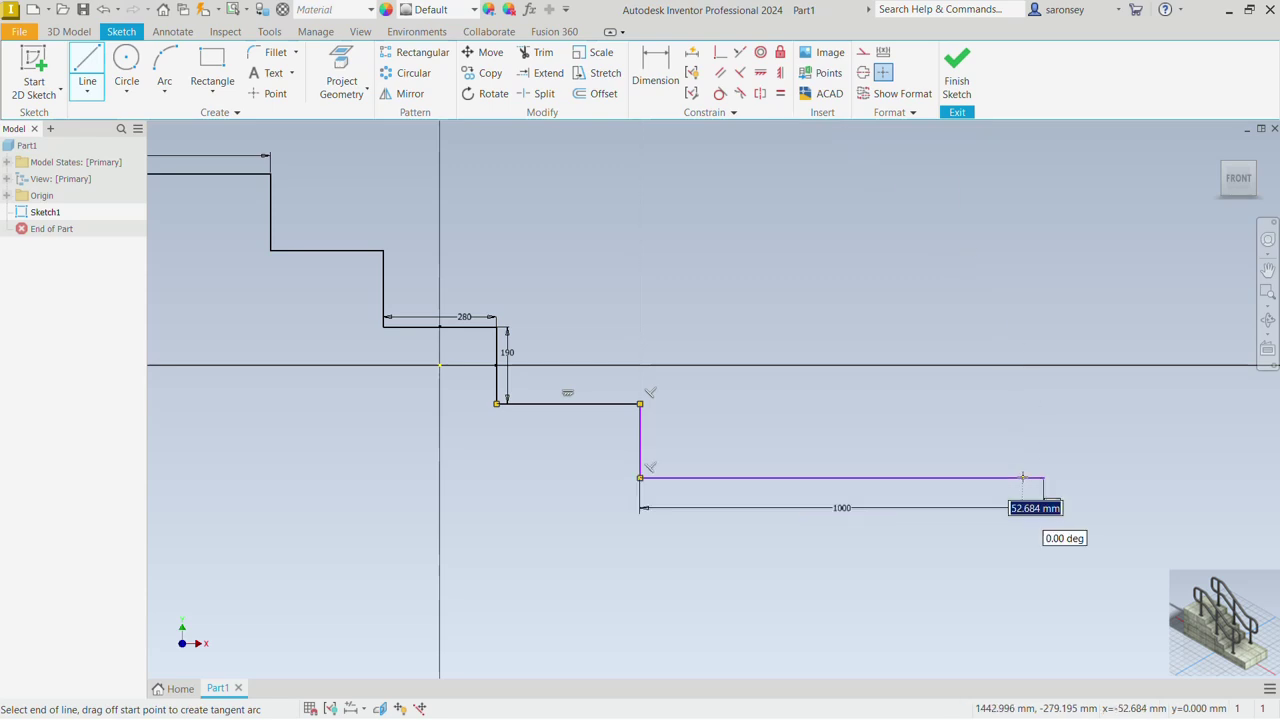
key("Escape")
Step: Apply equal constraints between the lowest riser and the 190 mm riser, and between the lowest tread and the 280 mm tread
scroll(1022, 478, "down", 3)
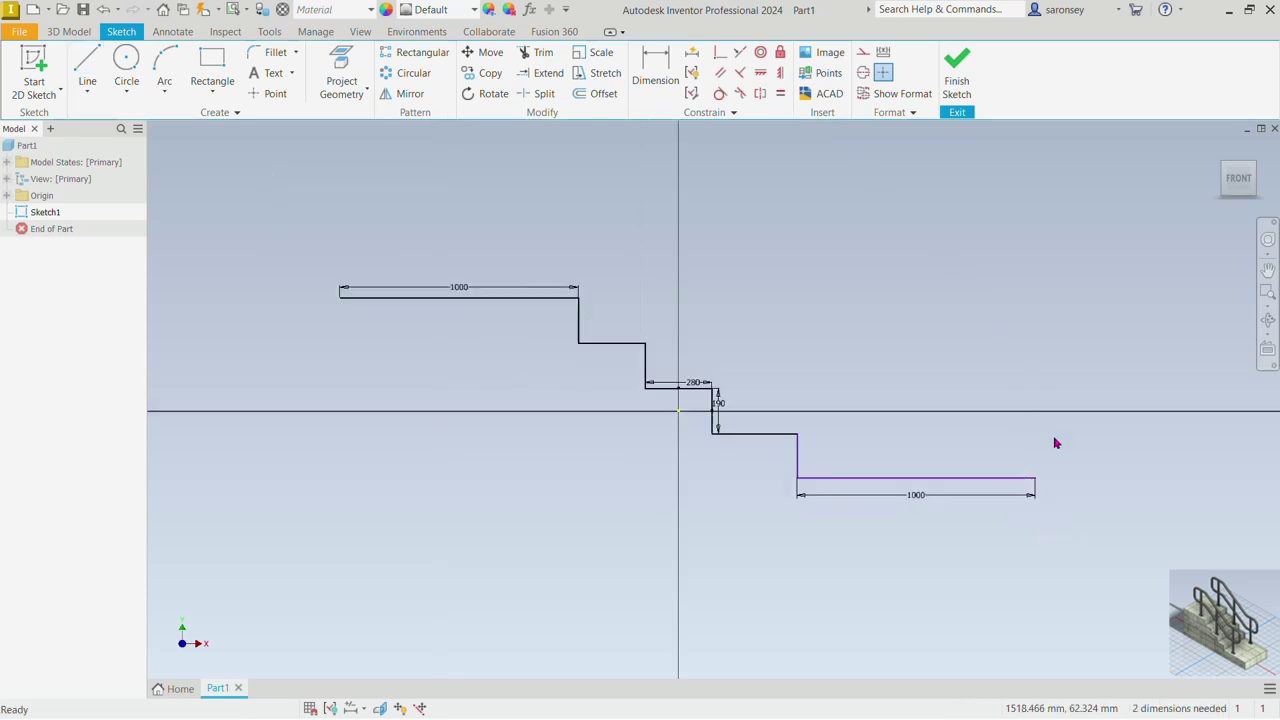
left_click(780, 93)
left_click(798, 452)
left_click(714, 412)
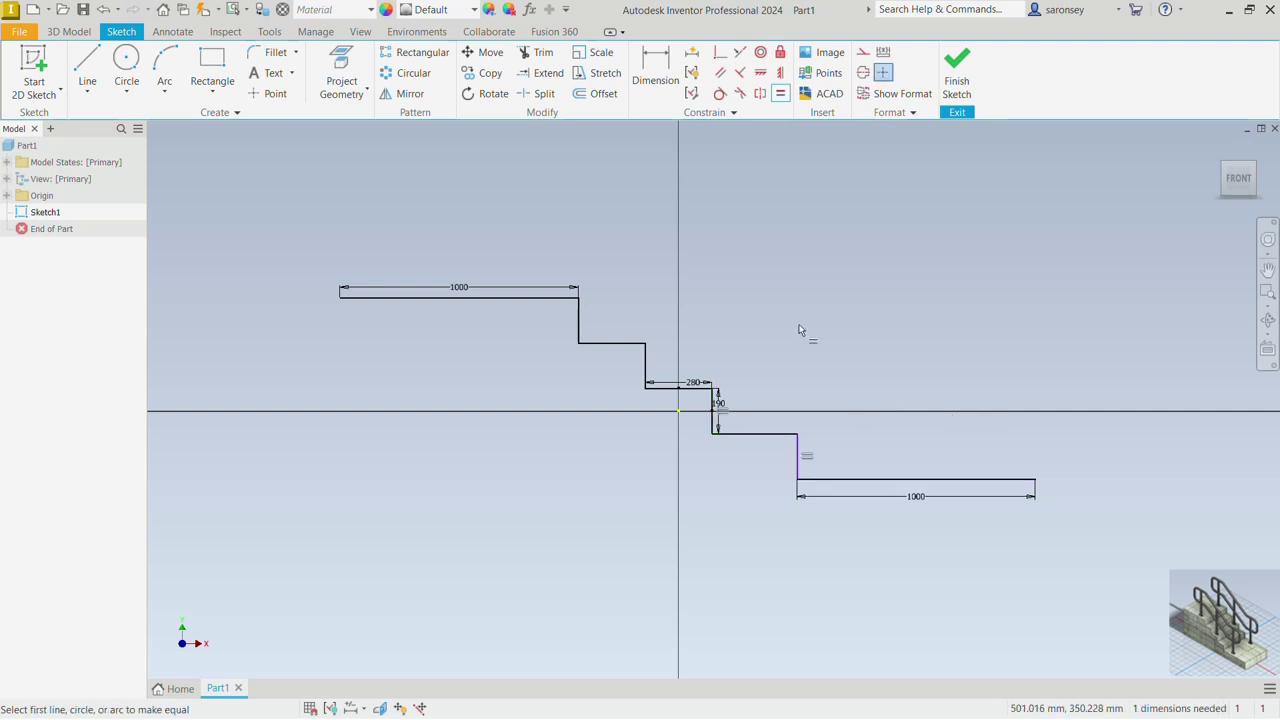
left_click(763, 434)
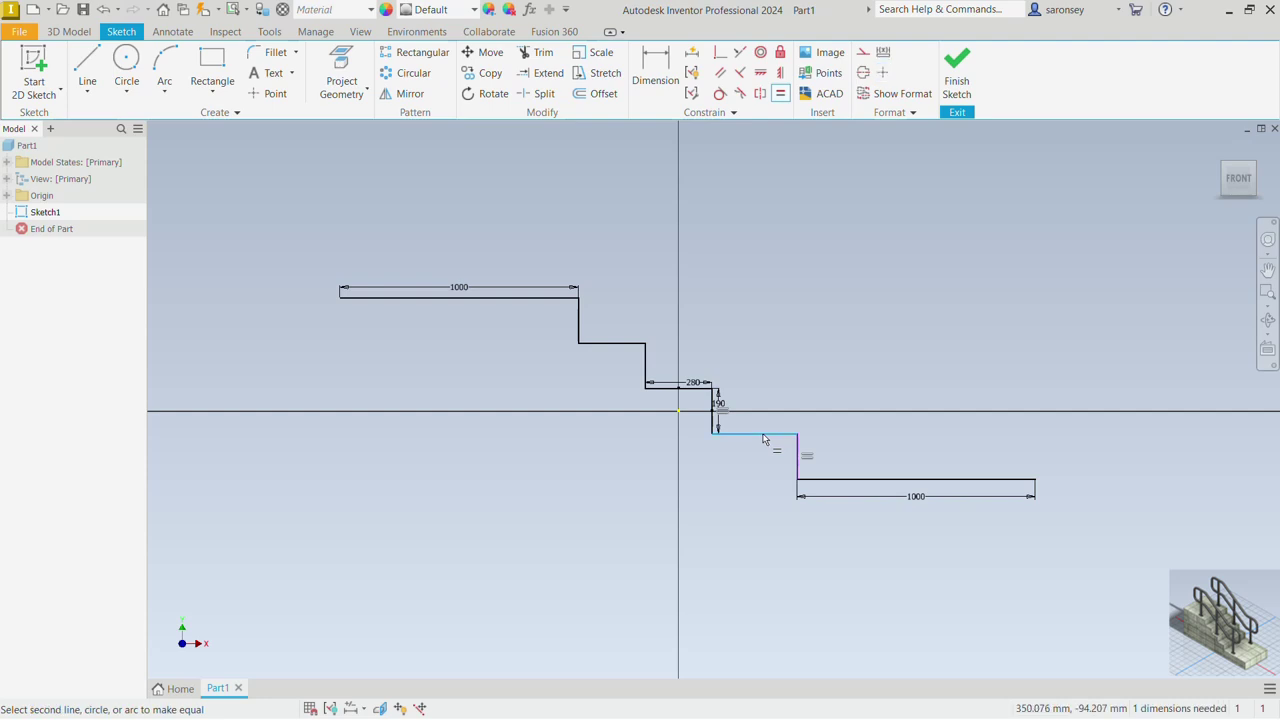
left_click(682, 384)
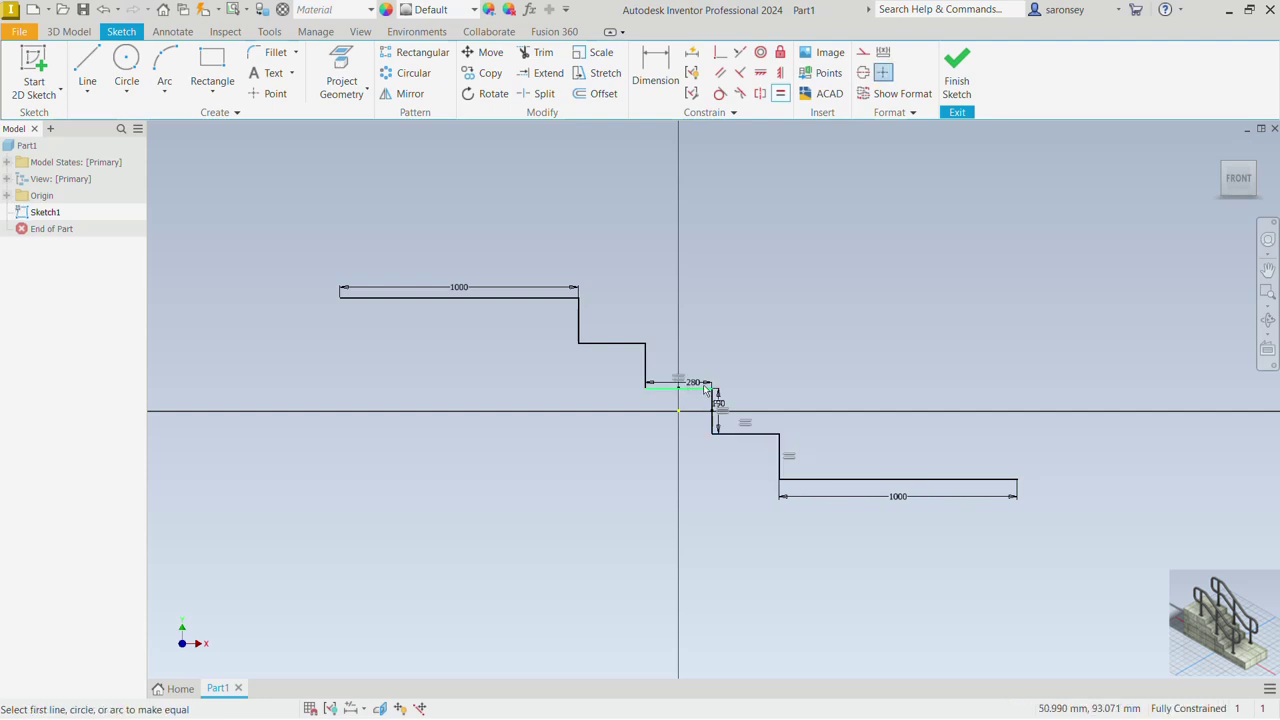
right_click(860, 270)
left_click(906, 270)
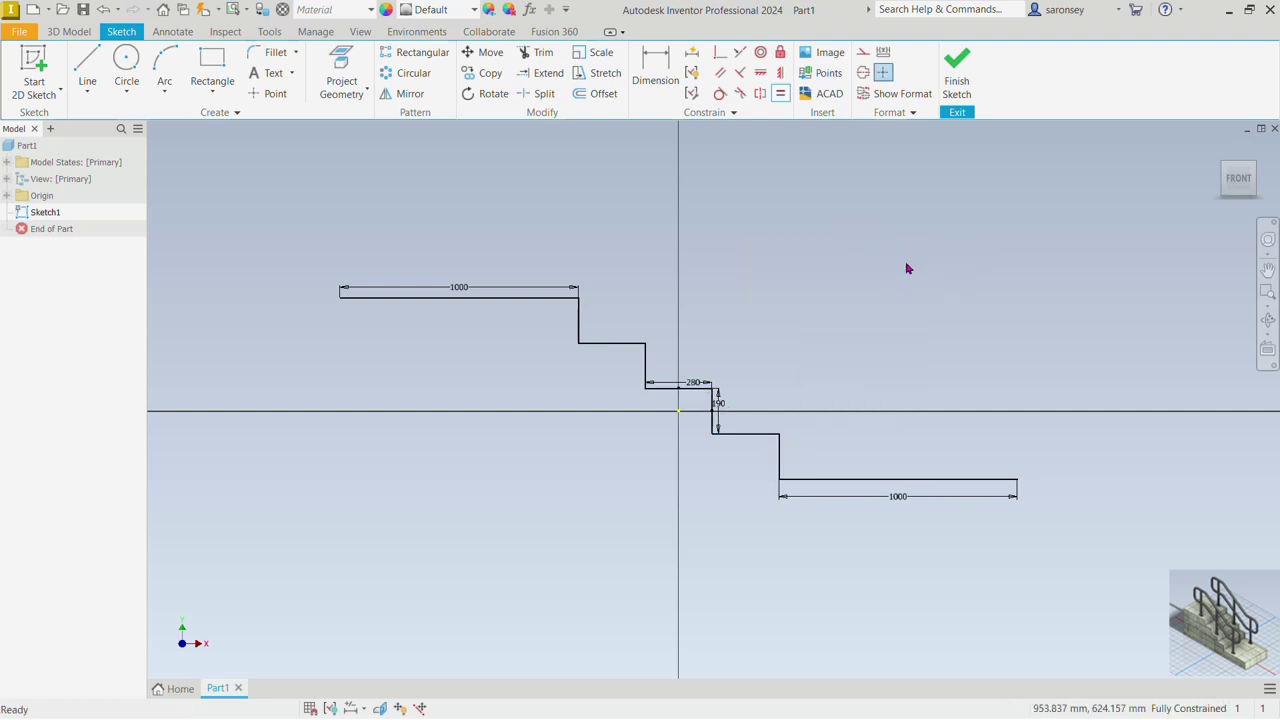
Step: Draw a 1050 mm vertical line downward from the left end of the top landing line
left_click(87, 62)
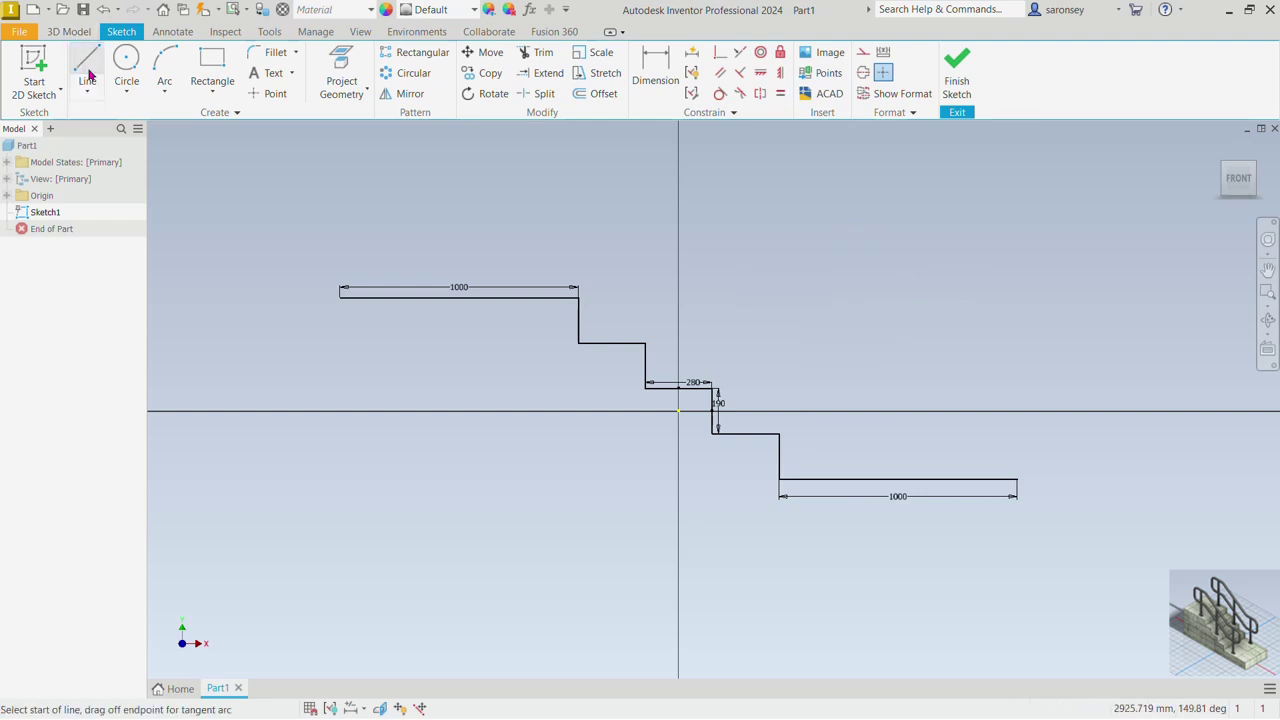
left_click(341, 290)
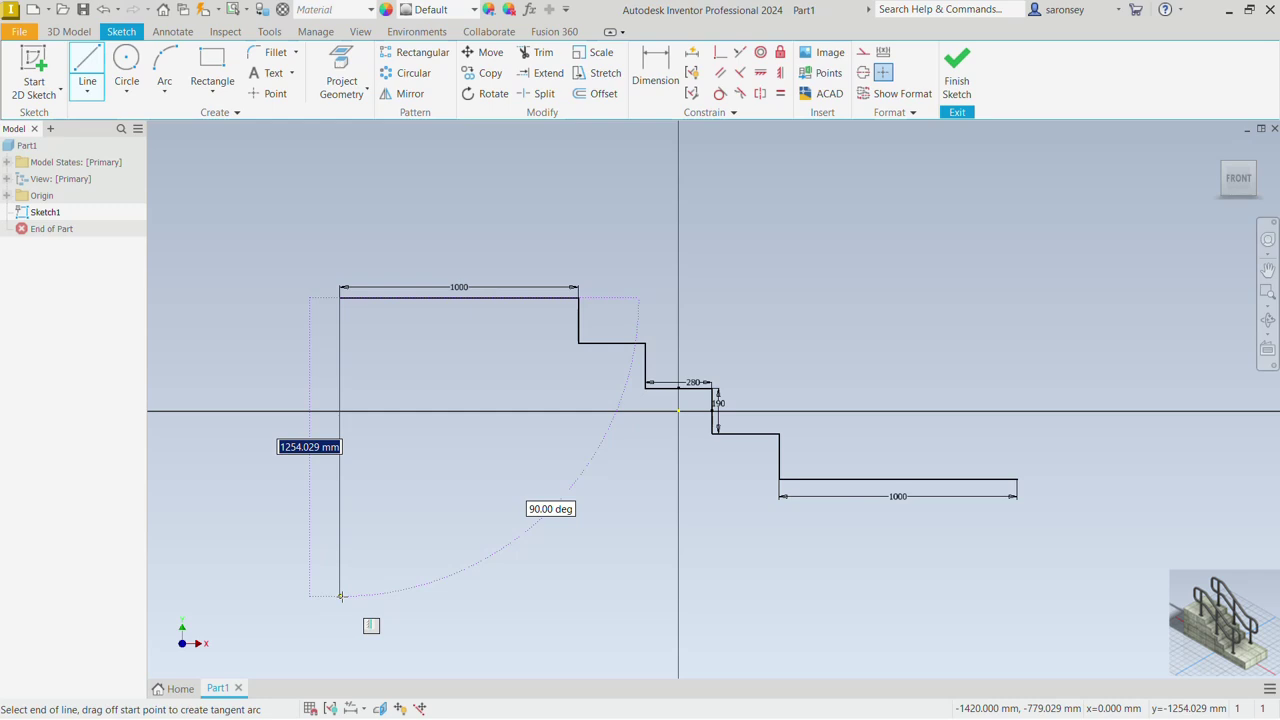
type("105")
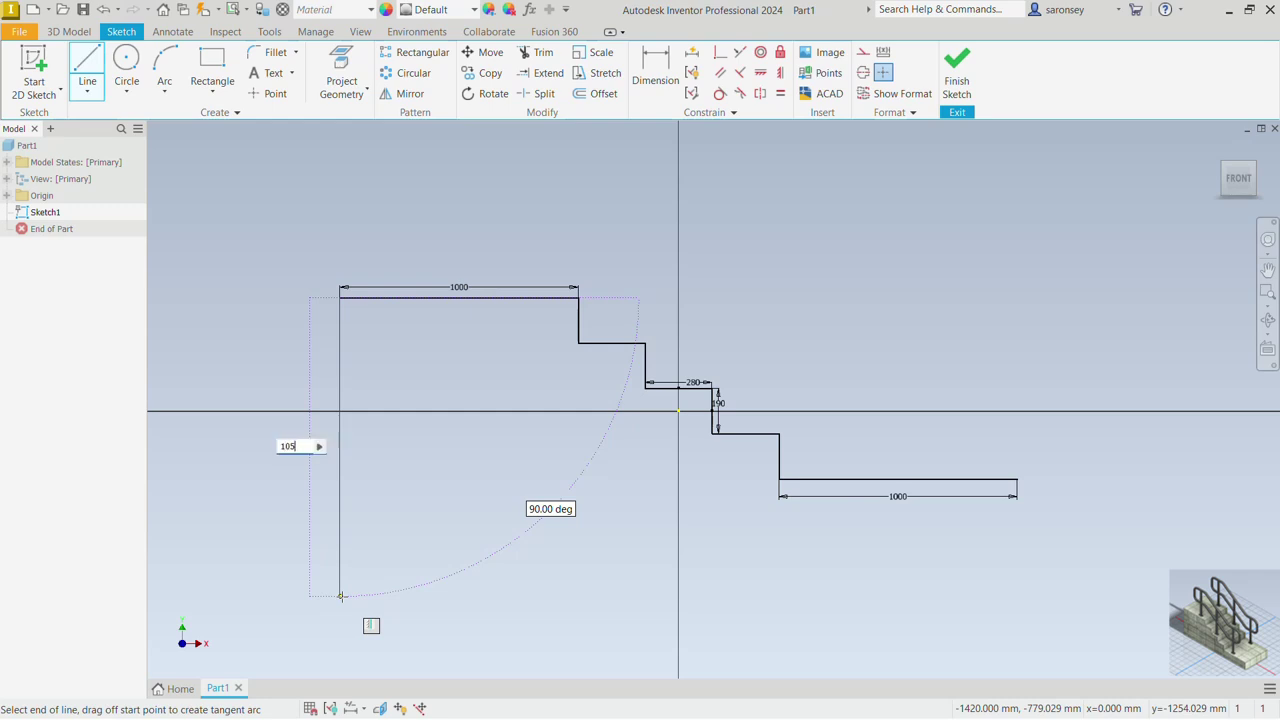
type("0")
key("Tab")
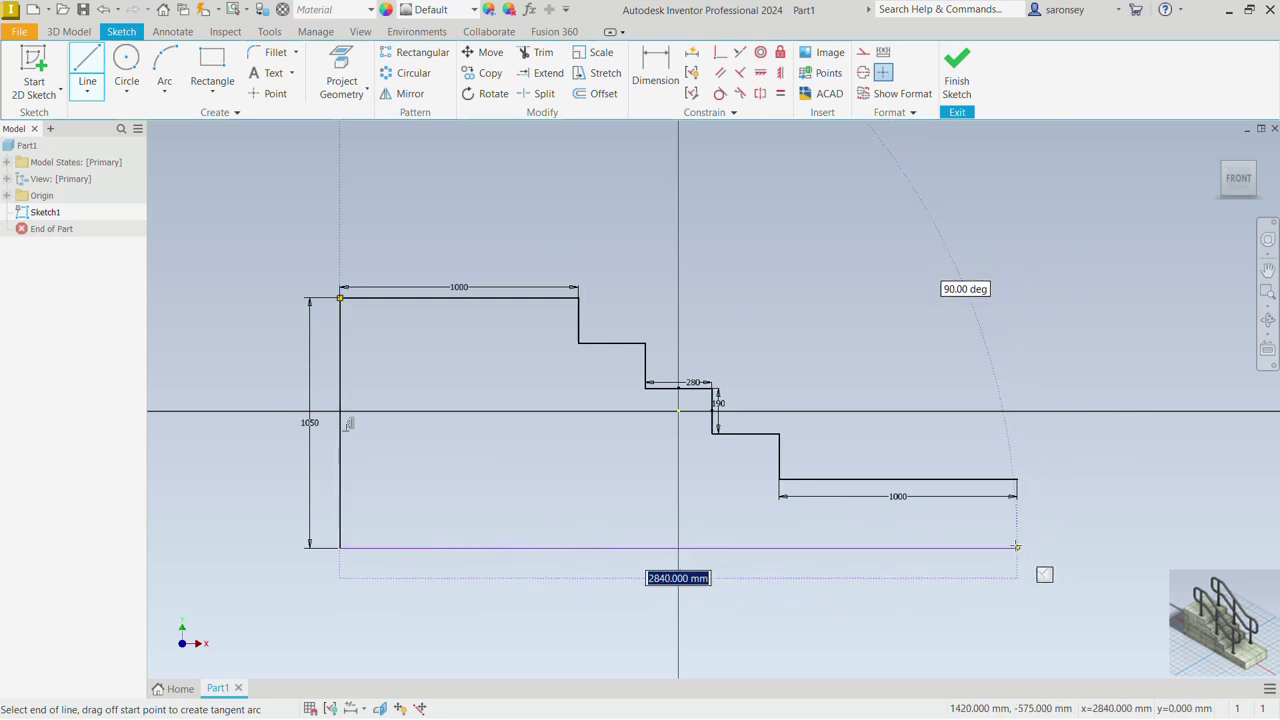
Step: Close the stair profile with a base line and a vertical line up to the lower landing's right end, and finish the sketch
left_click(1017, 546)
left_click(1017, 479)
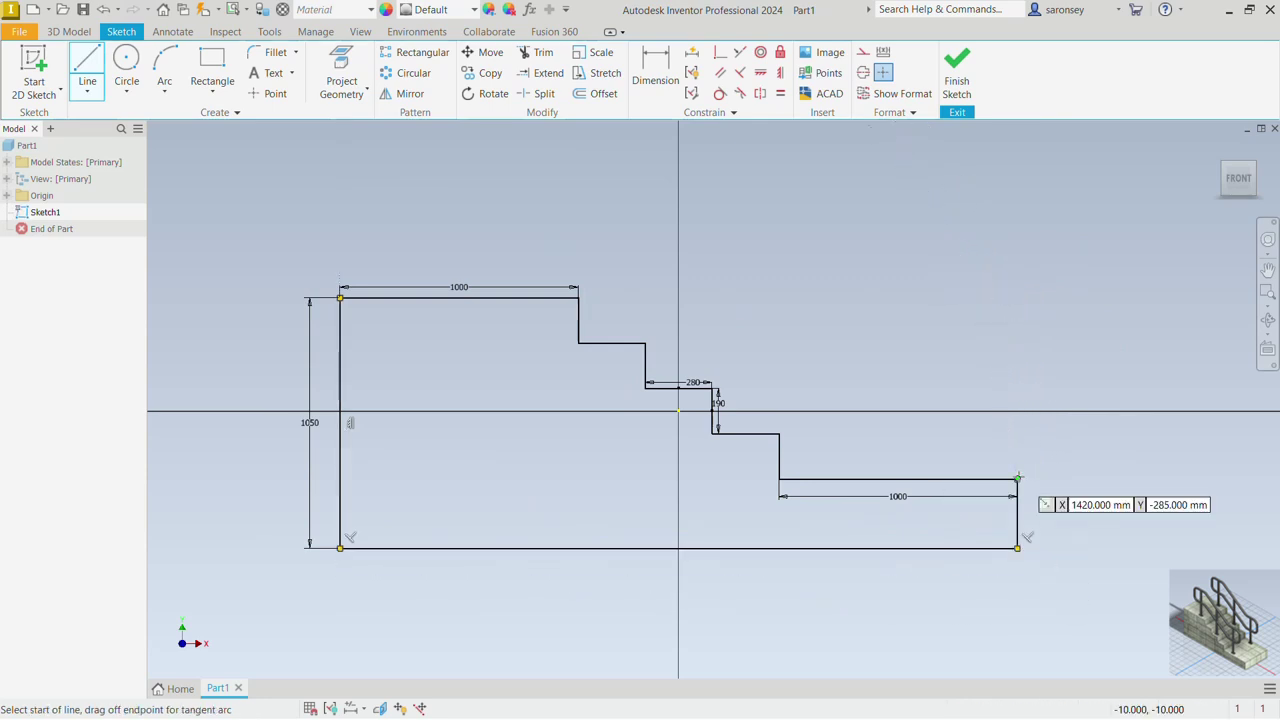
right_click(1017, 227)
left_click(1057, 228)
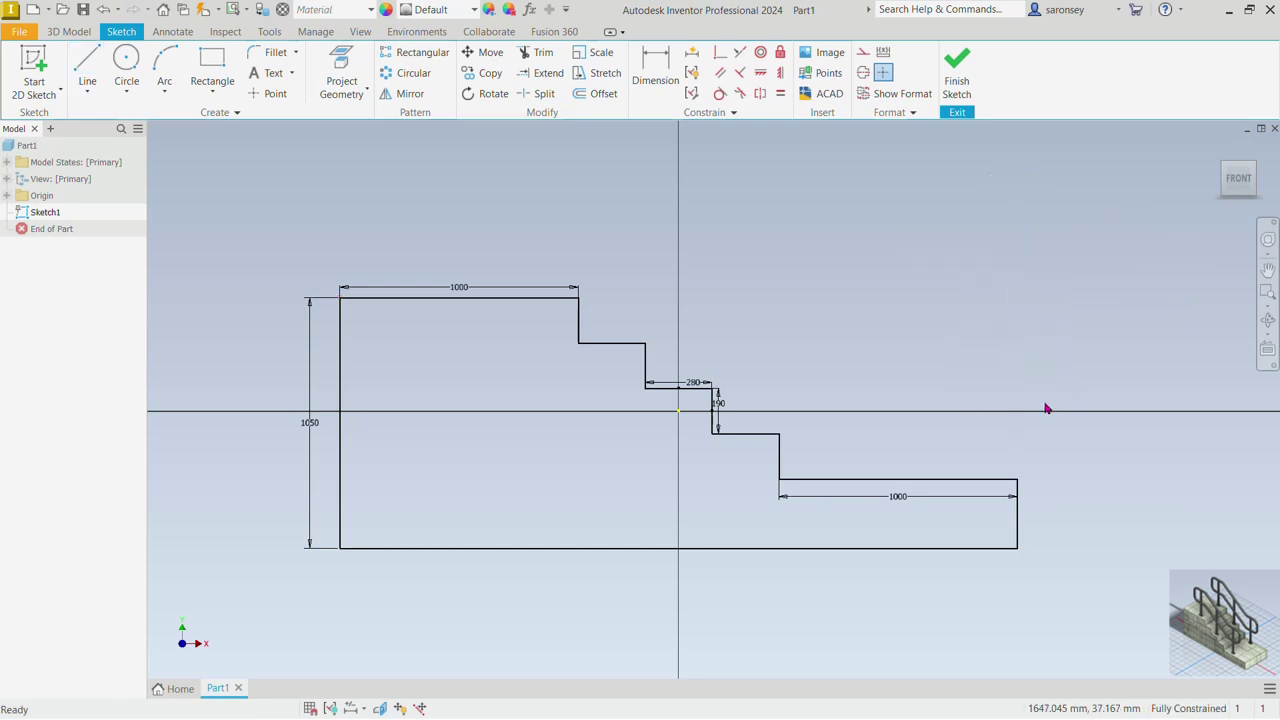
left_click(957, 90)
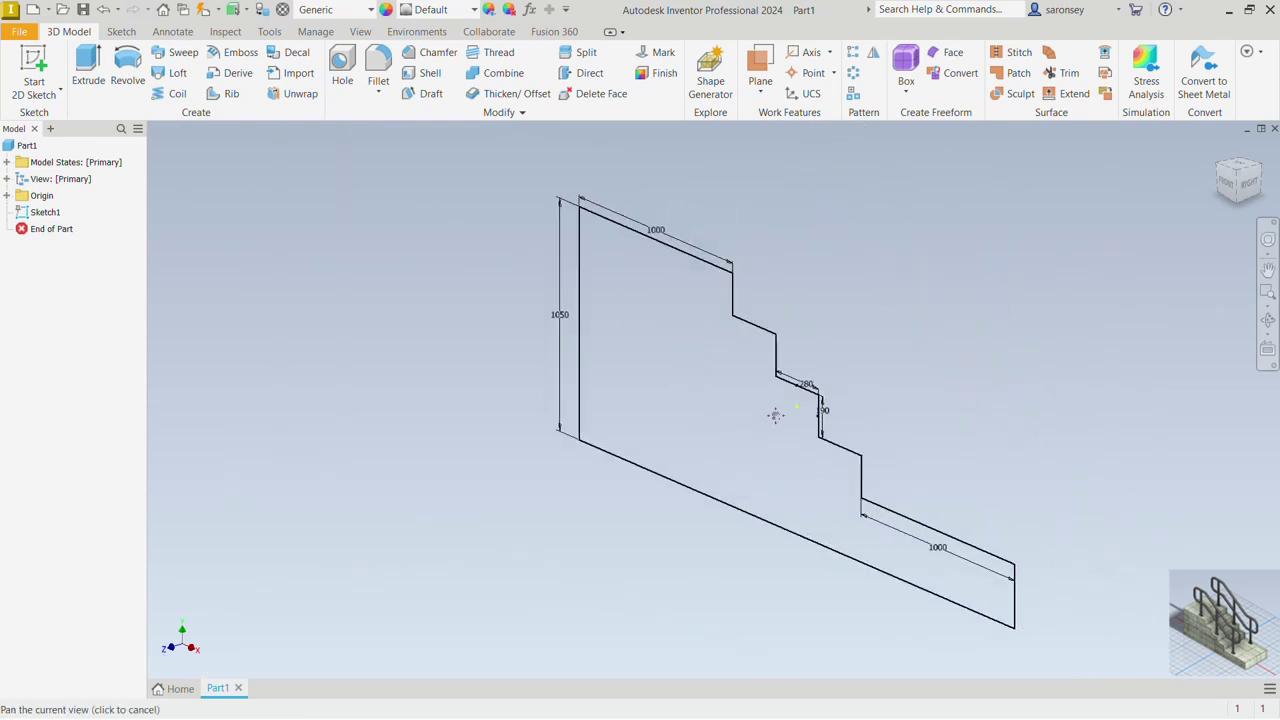
Step: Extrude the closed stair profile 1000 mm symmetrically about its sketch plane
left_click(87, 80)
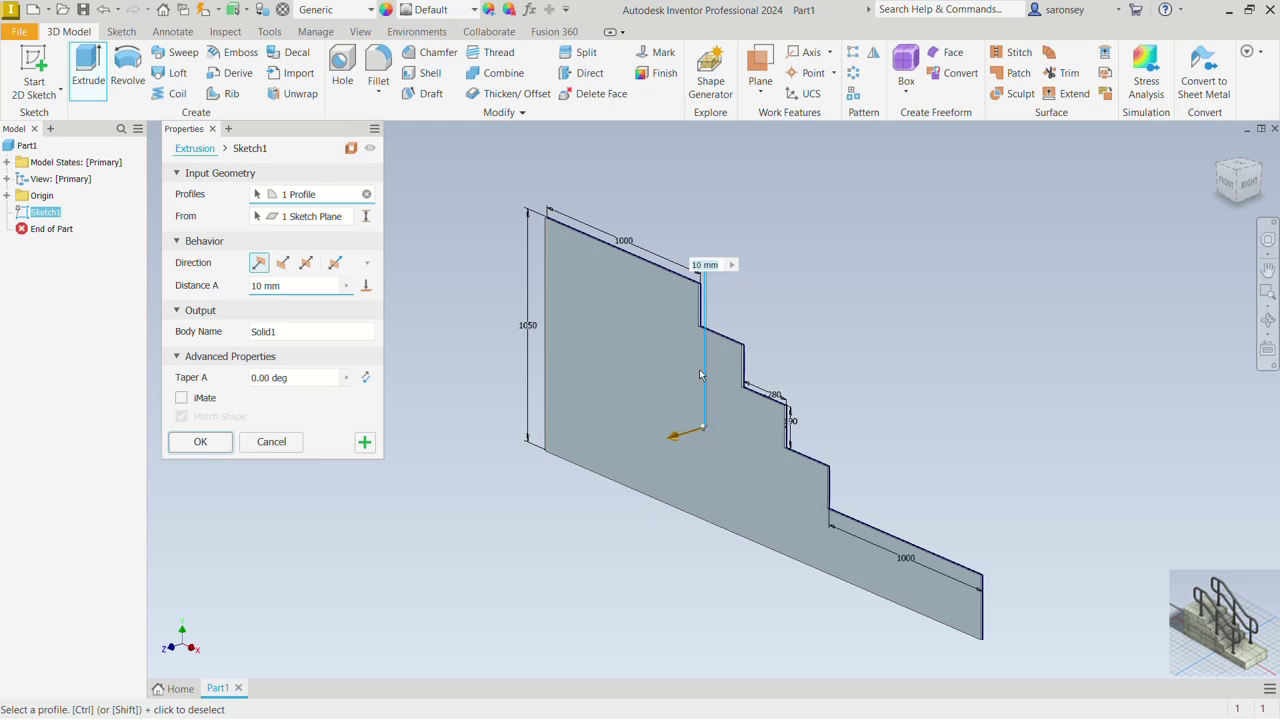
left_click(281, 284)
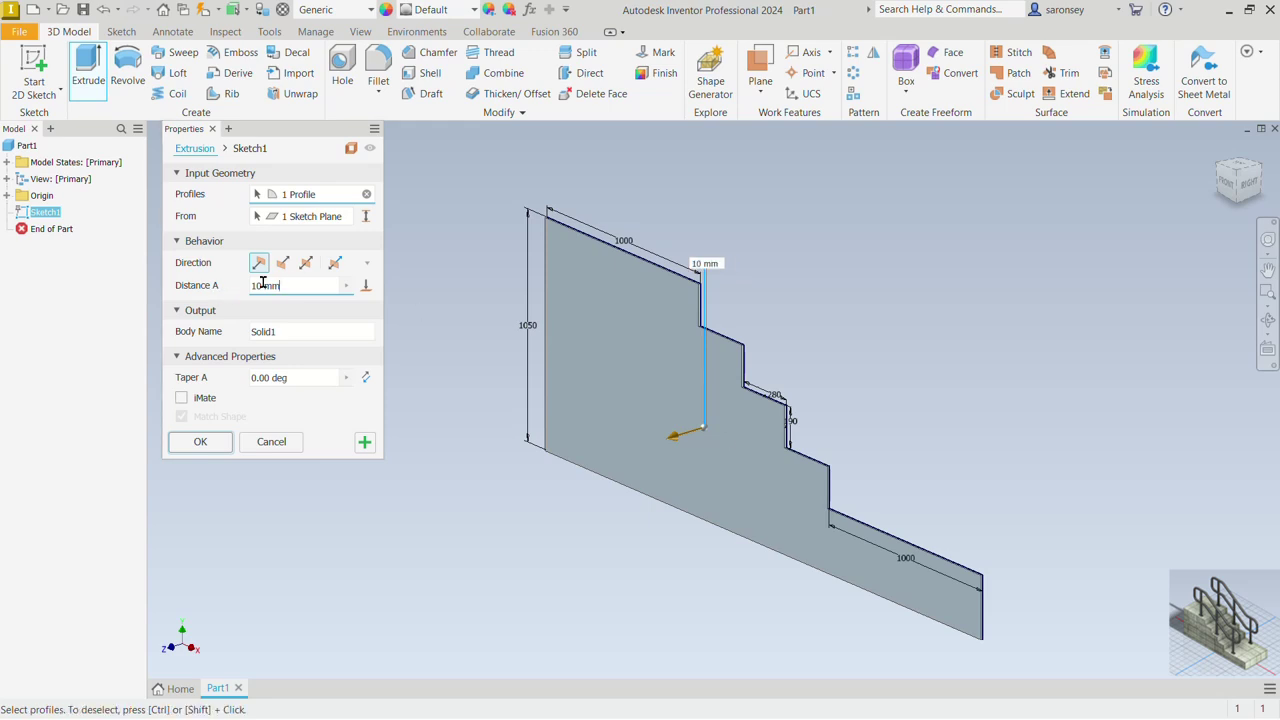
type("1")
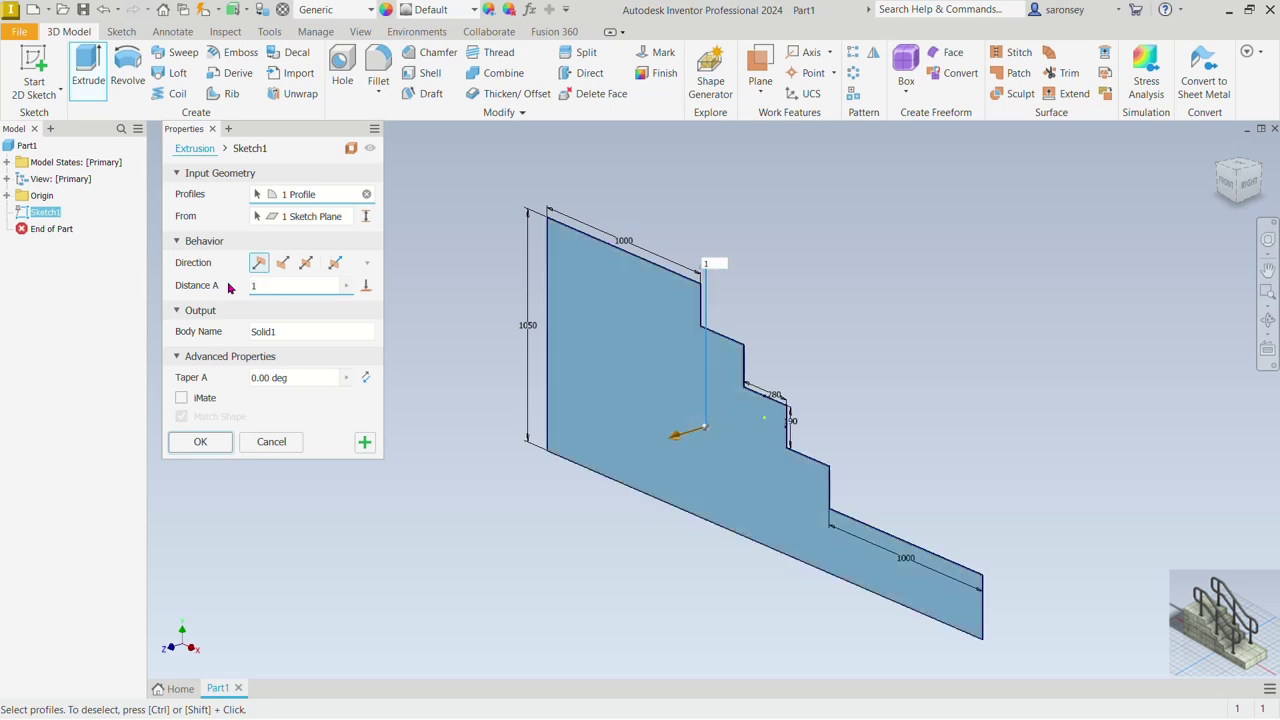
type("000")
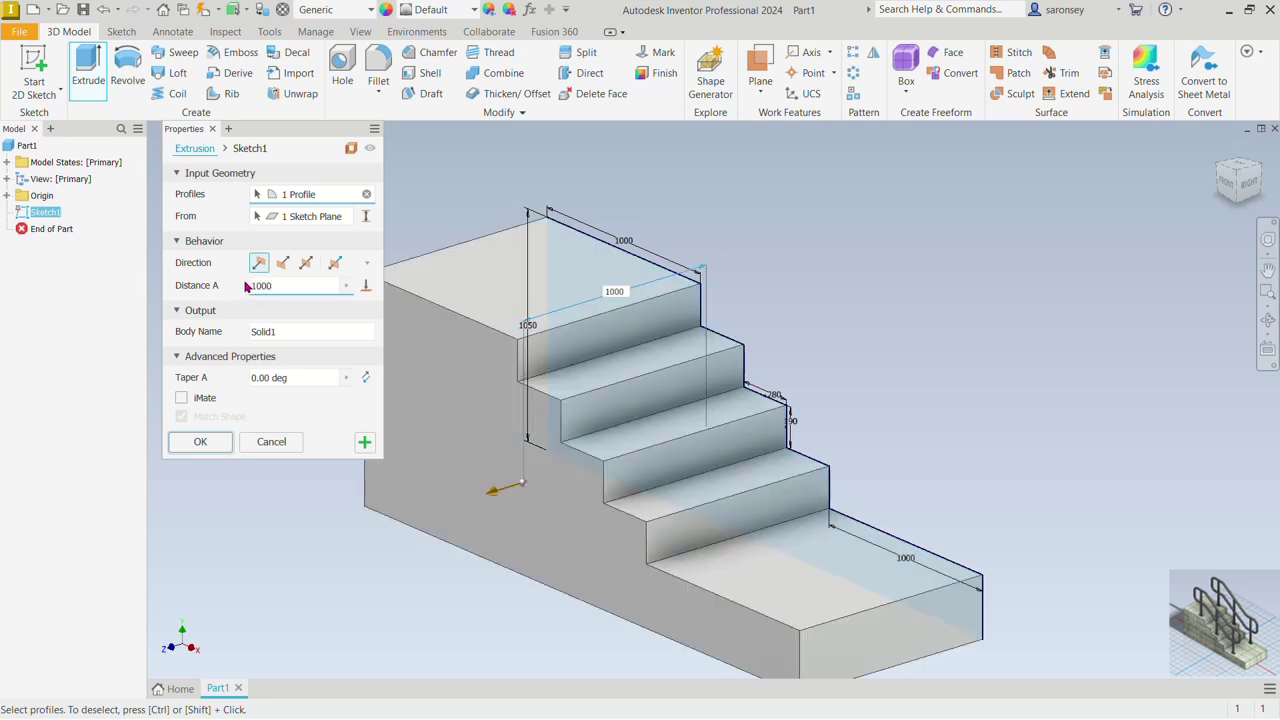
left_click(306, 263)
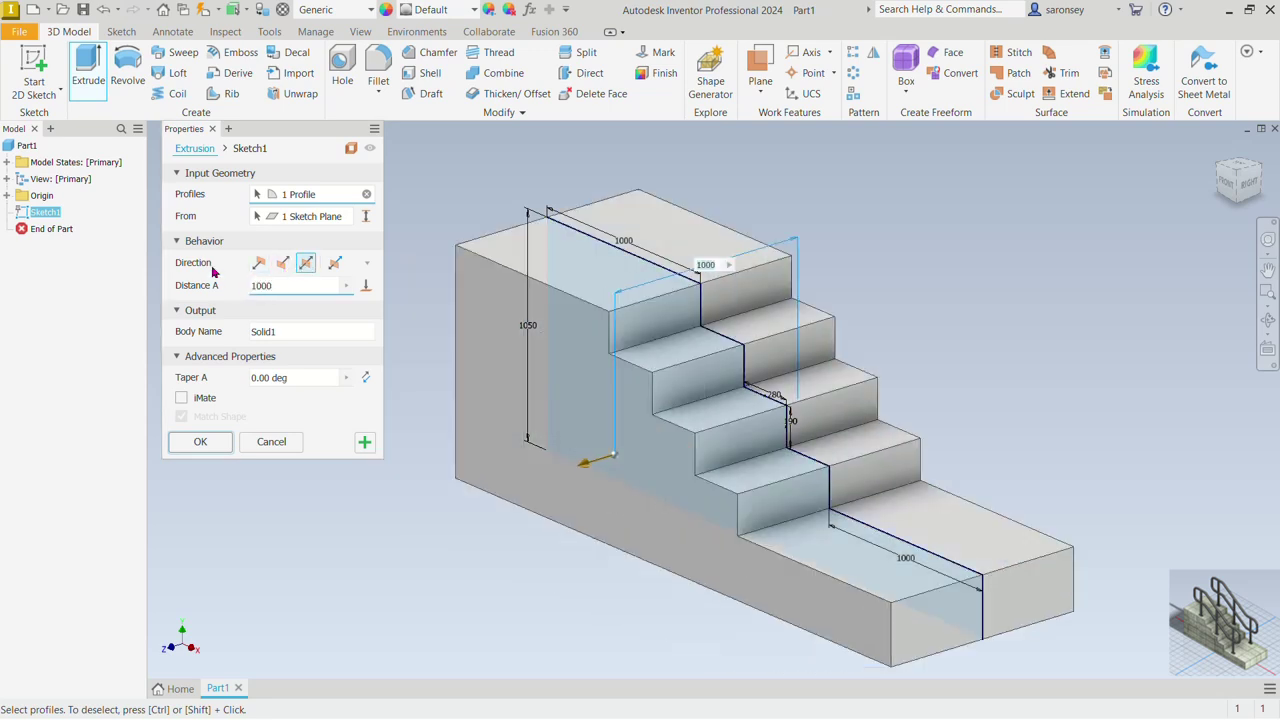
left_click(220, 441)
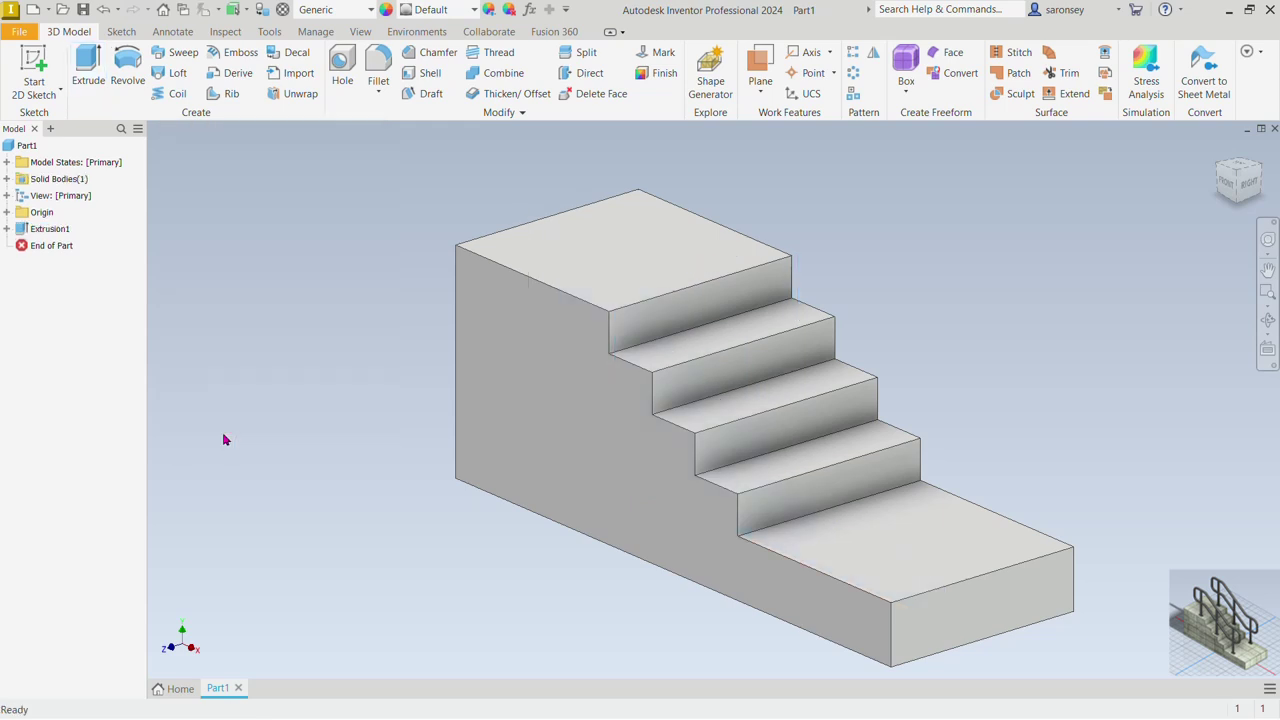
Step: Create a work plane offset -100 mm from the stepped side face of the stairs
left_click(34, 72)
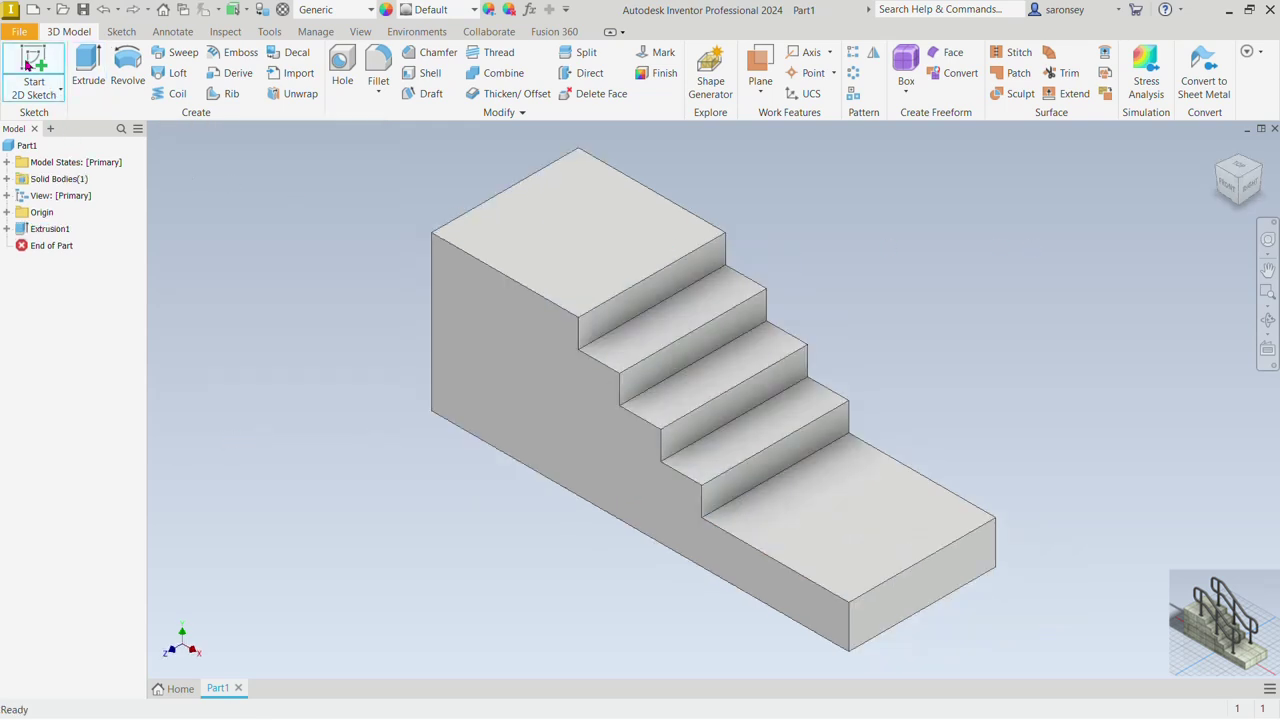
left_click(748, 90)
left_click(837, 156)
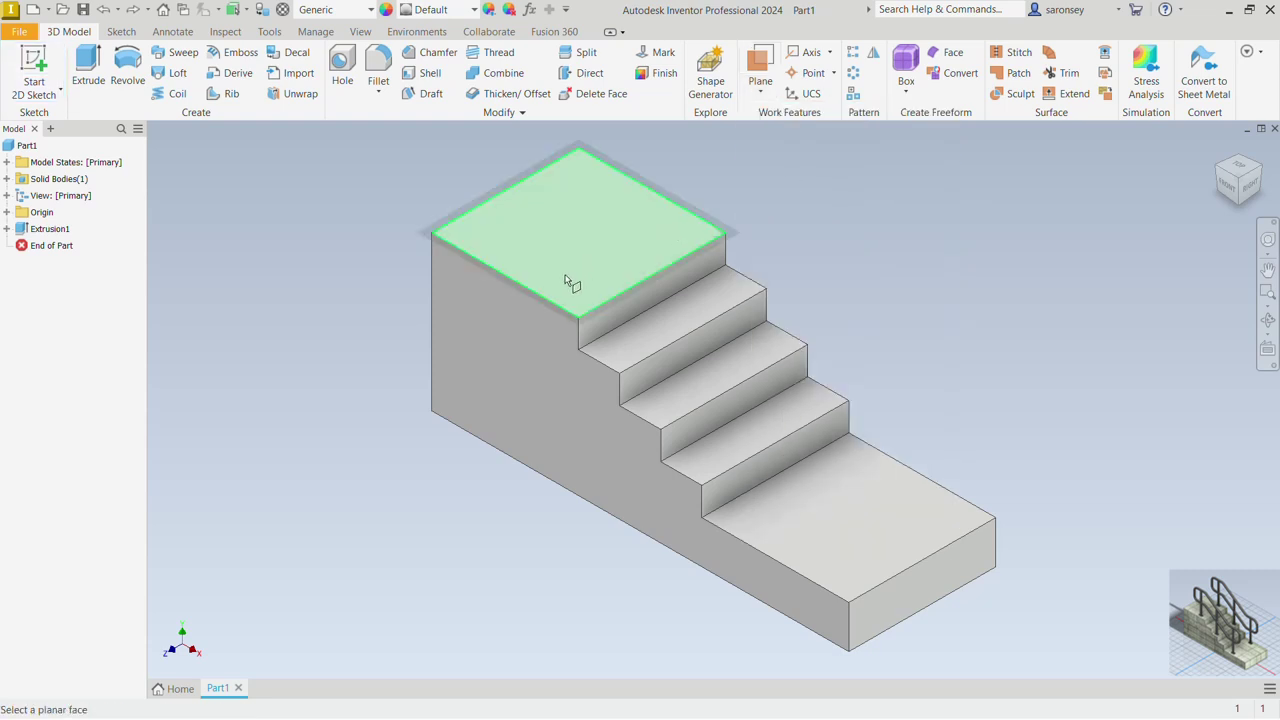
left_click(544, 322)
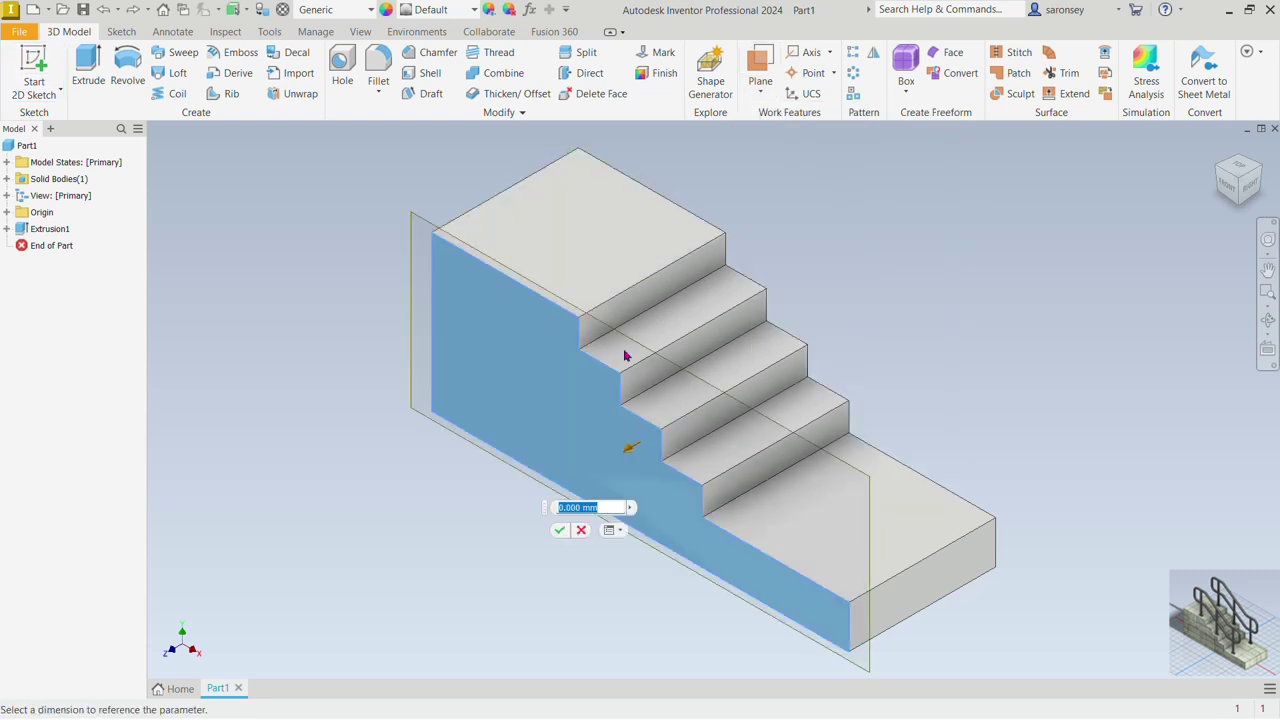
type("-100")
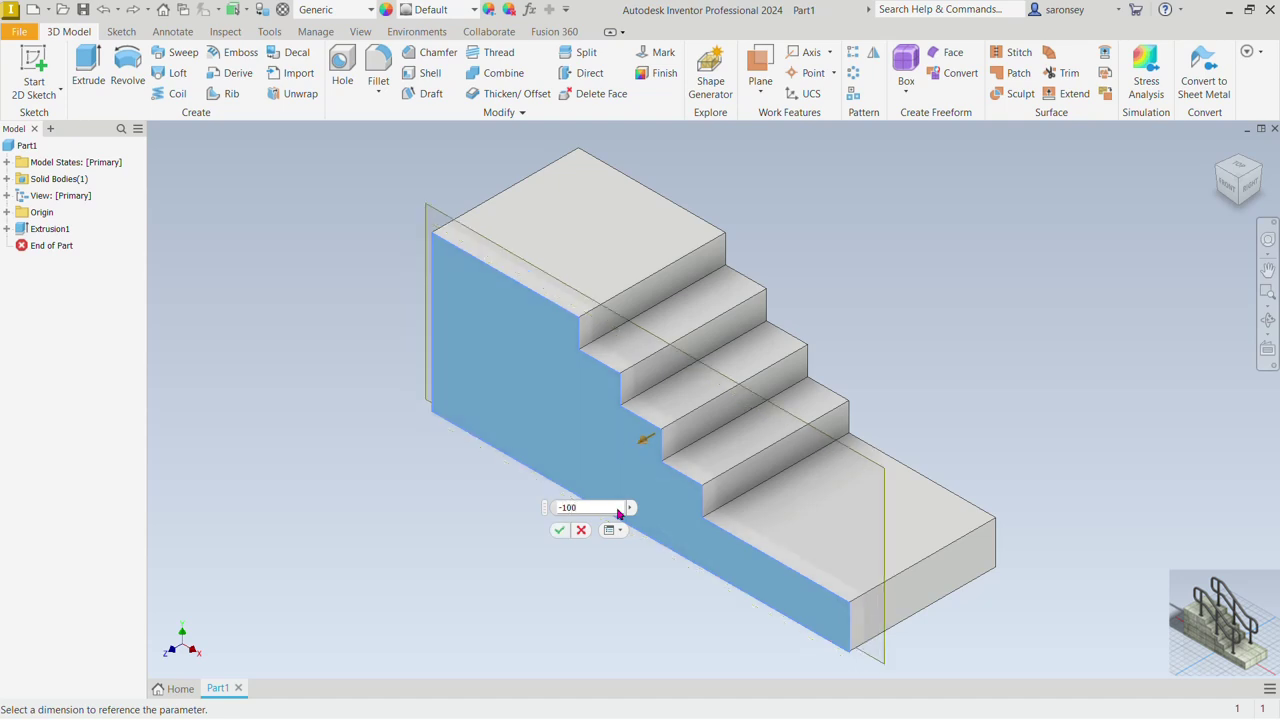
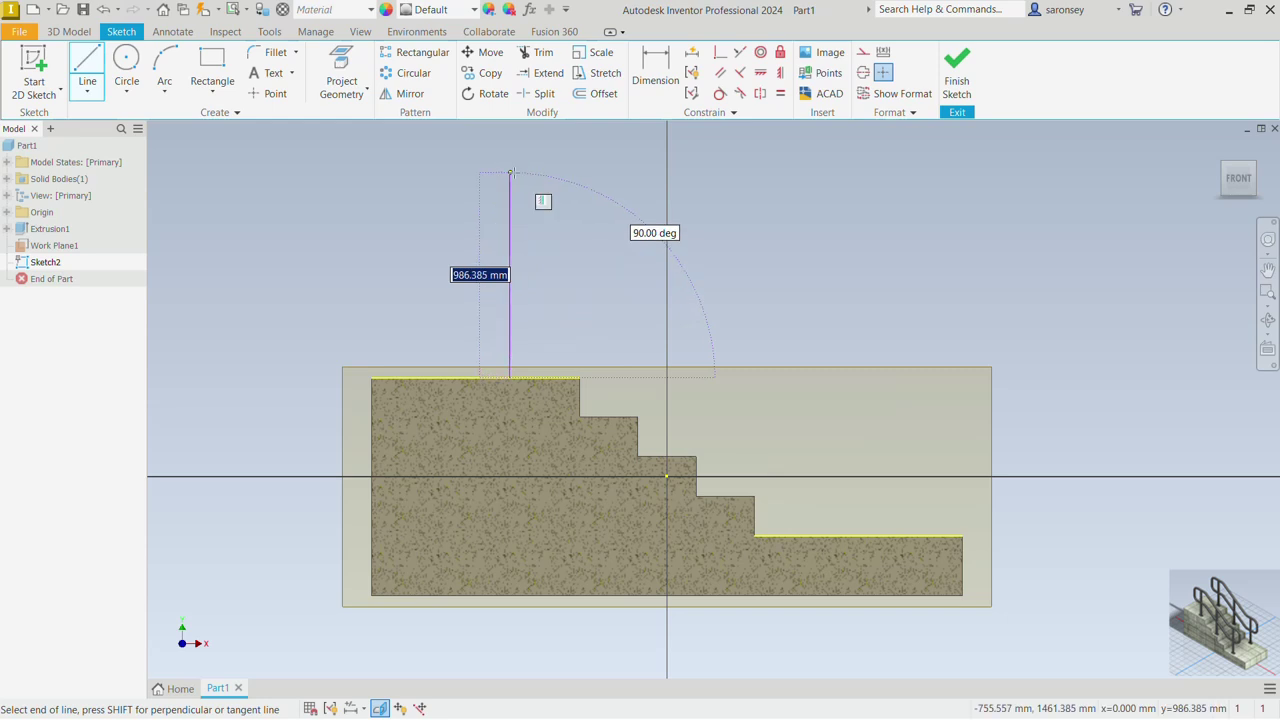
Step: Draw a 1000 mm vertical post line upward from the top landing in the work plane sketch
type("1000")
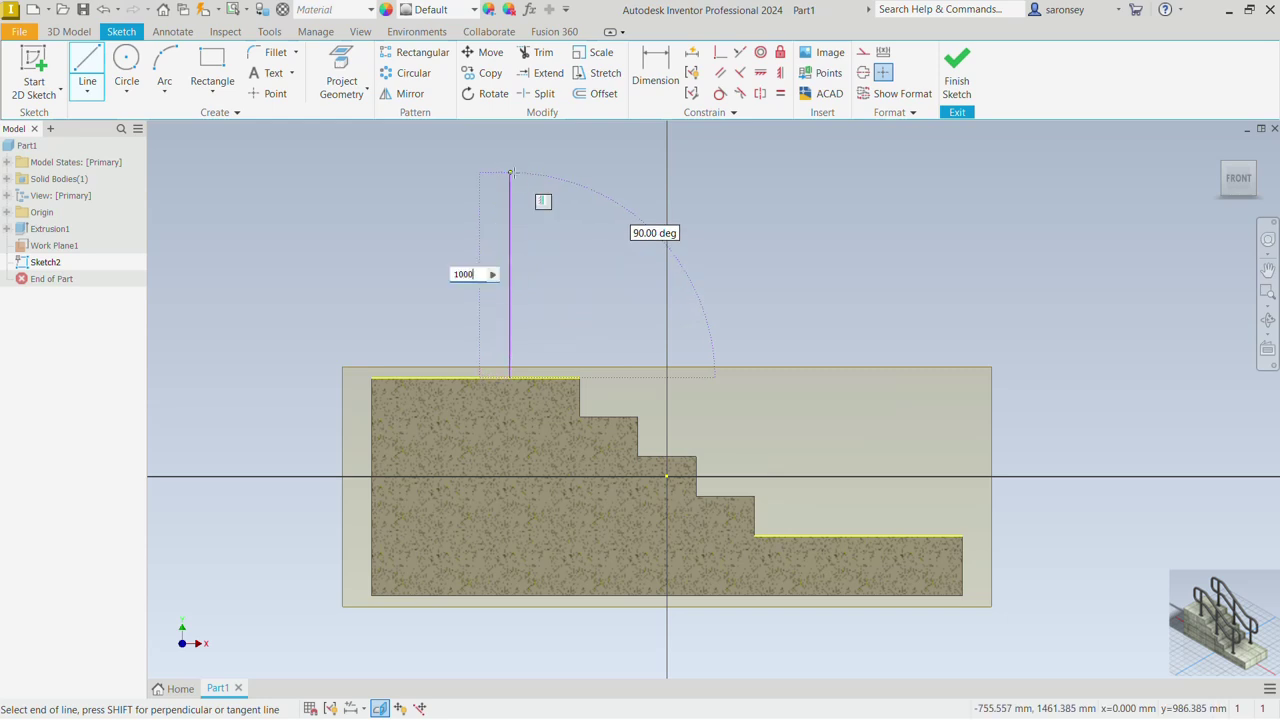
key("Return")
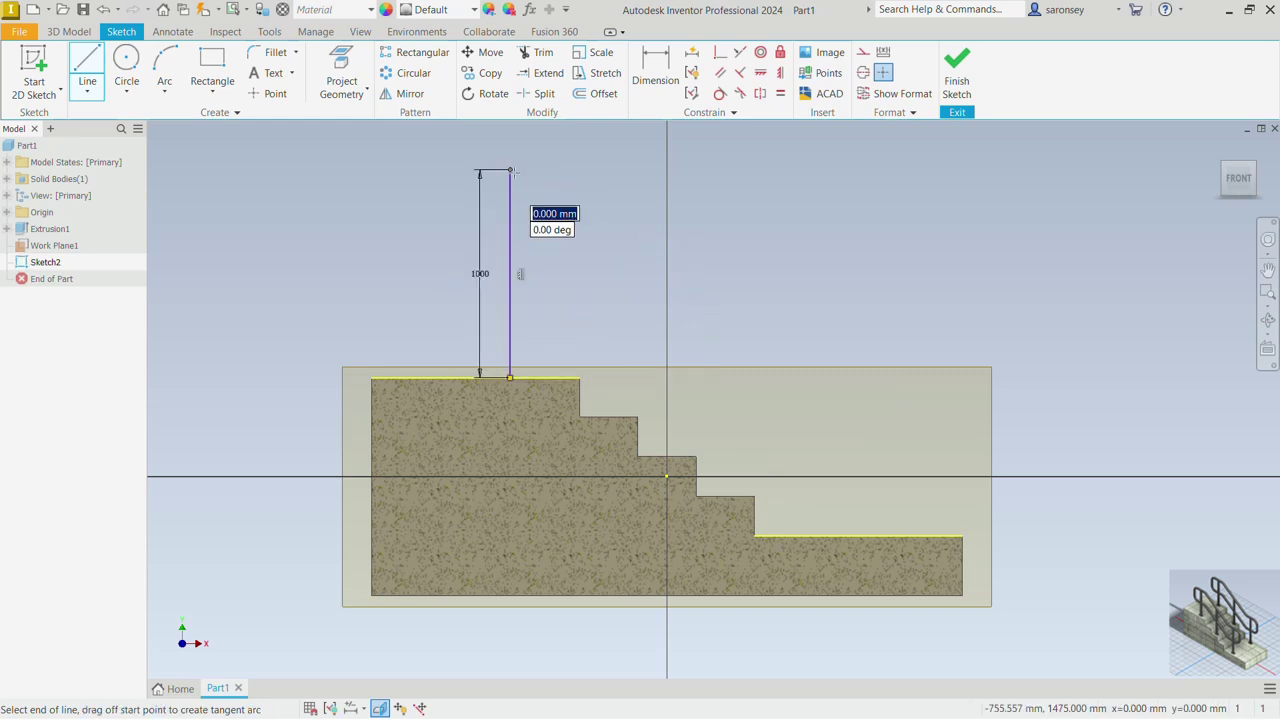
right_click(643, 187)
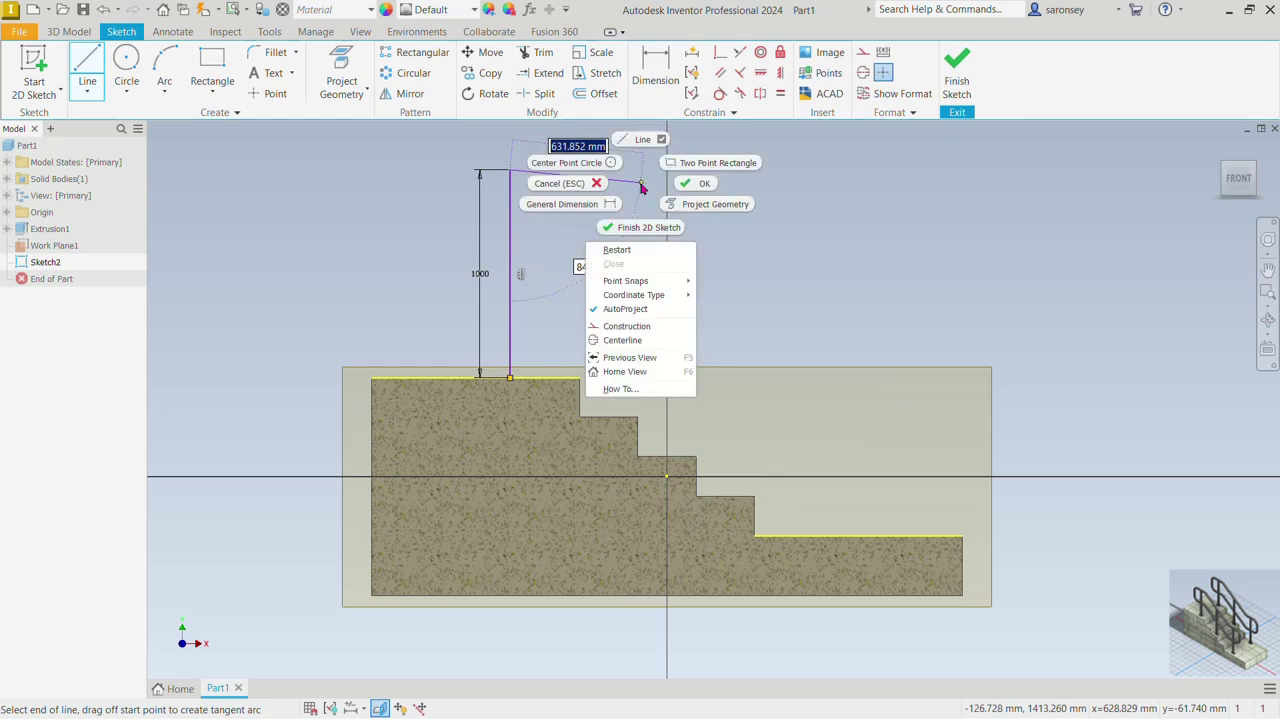
left_click(634, 252)
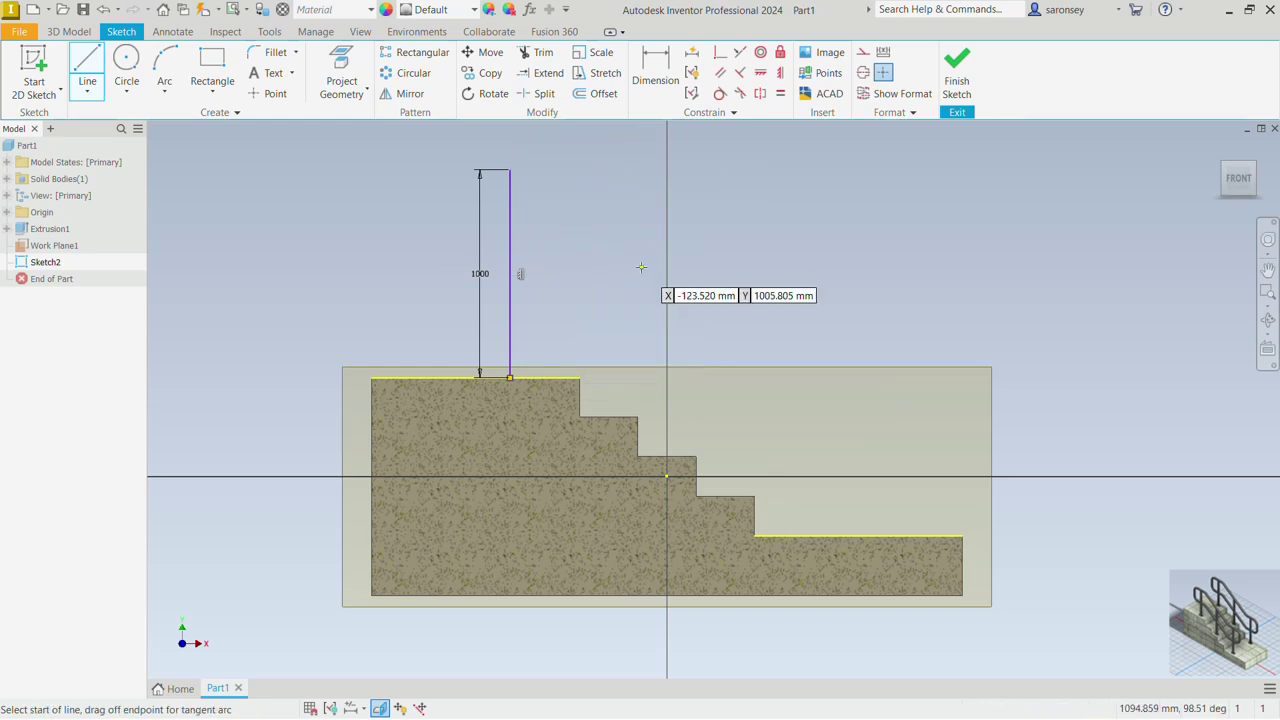
Step: Draw two more vertical post lines, one up from the middle tread's midpoint and one up from the lower landing
left_click(667, 456)
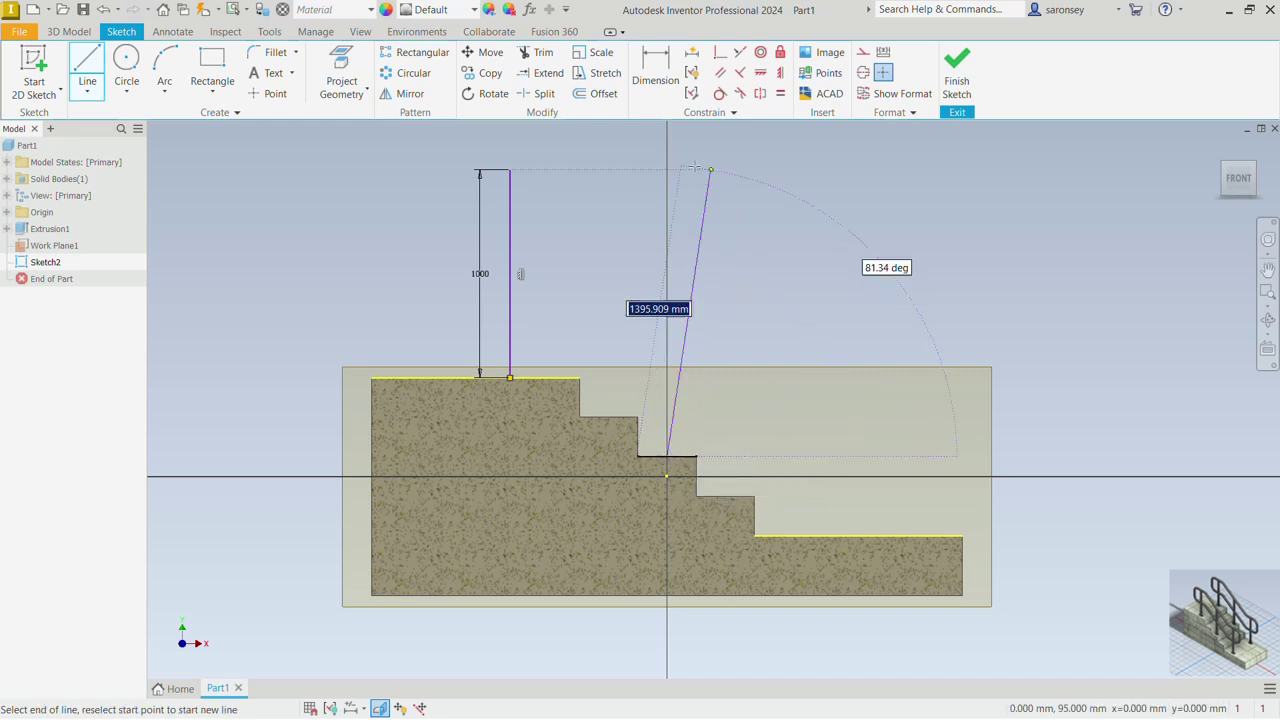
left_click(667, 186)
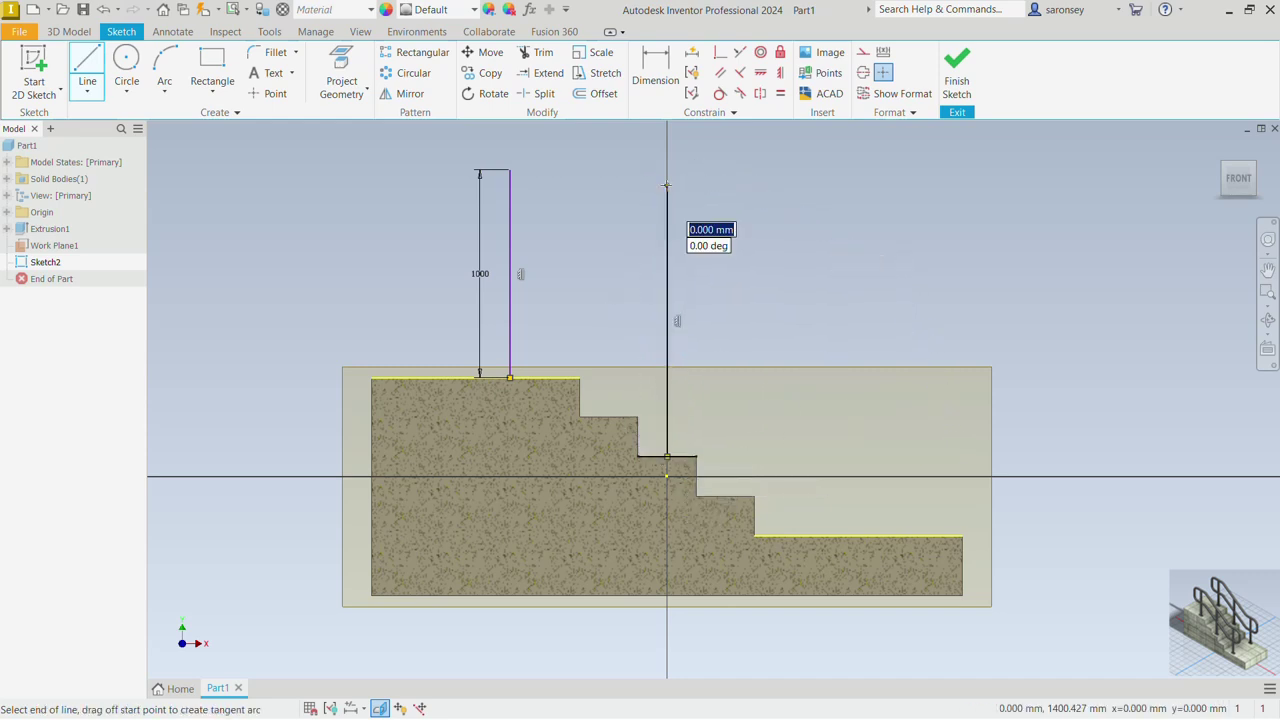
right_click(785, 206)
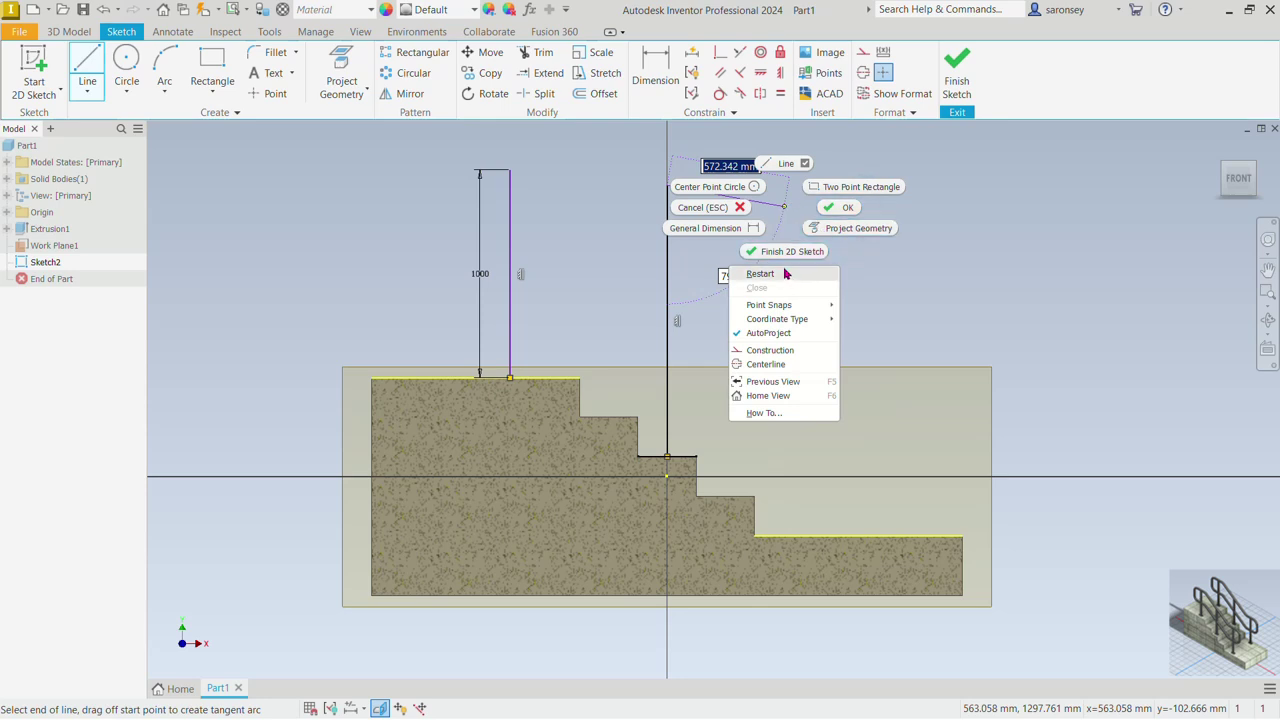
left_click(843, 206)
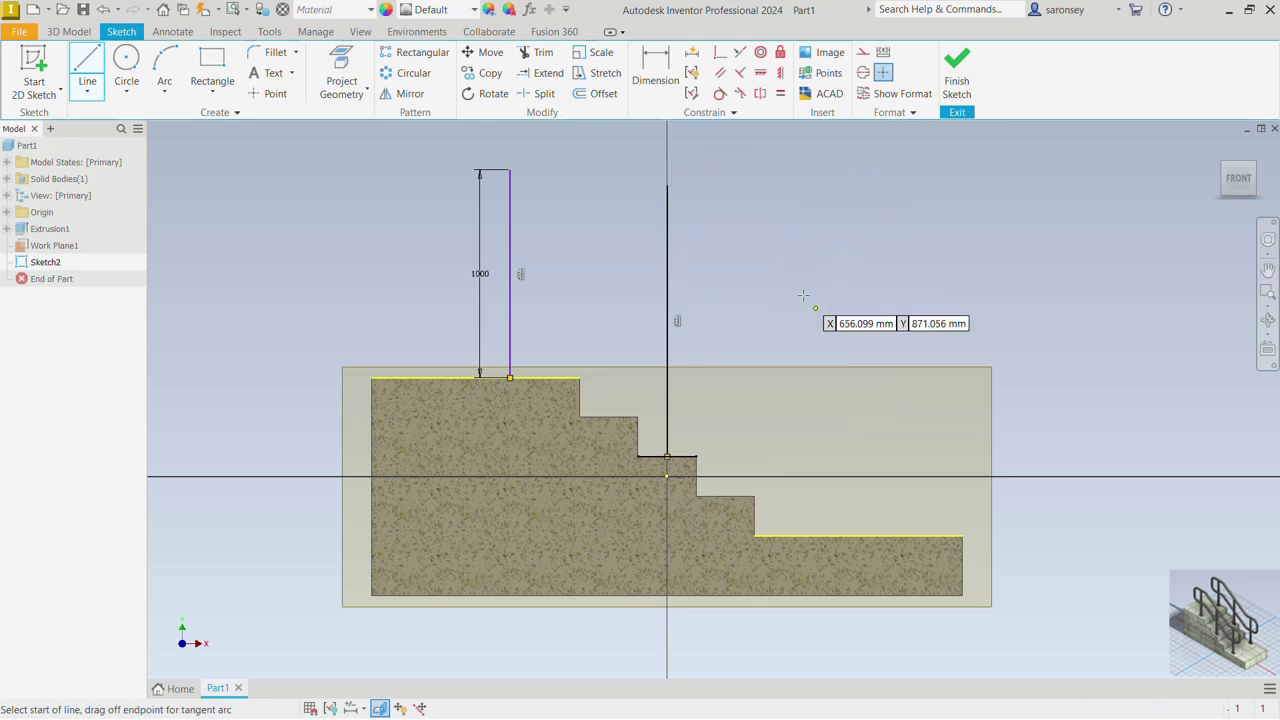
left_click(807, 535)
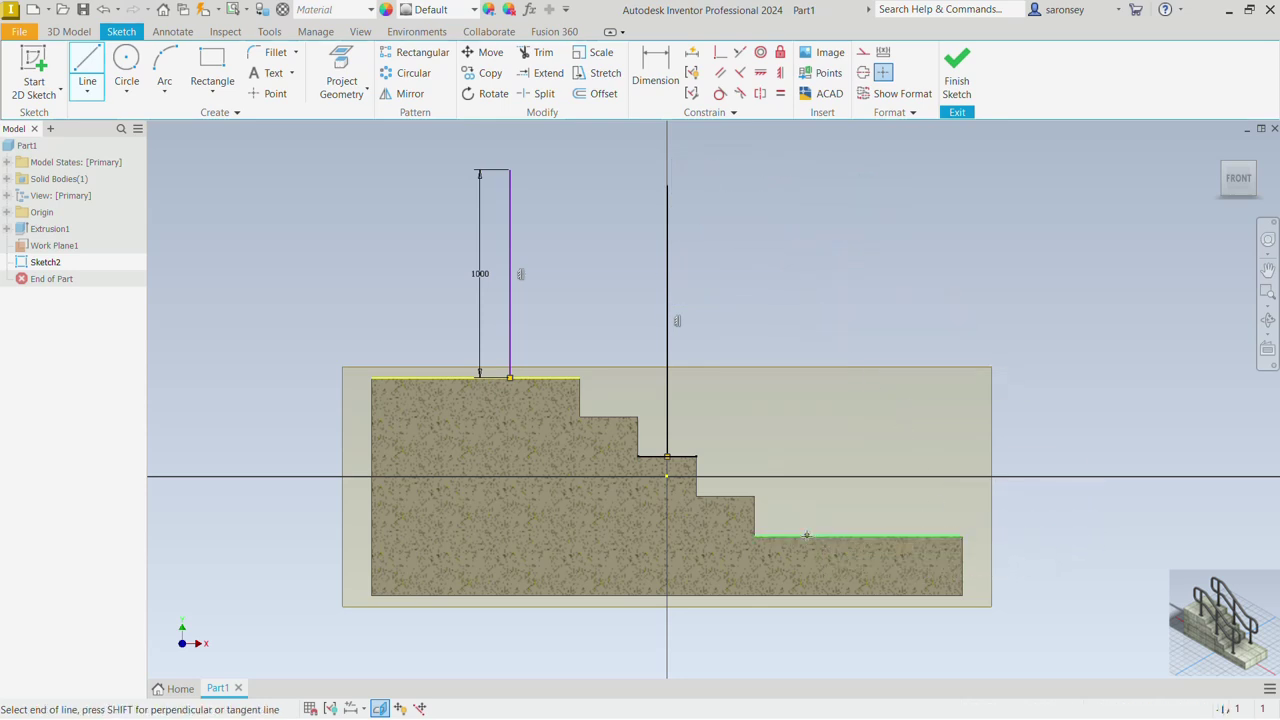
left_click(808, 240)
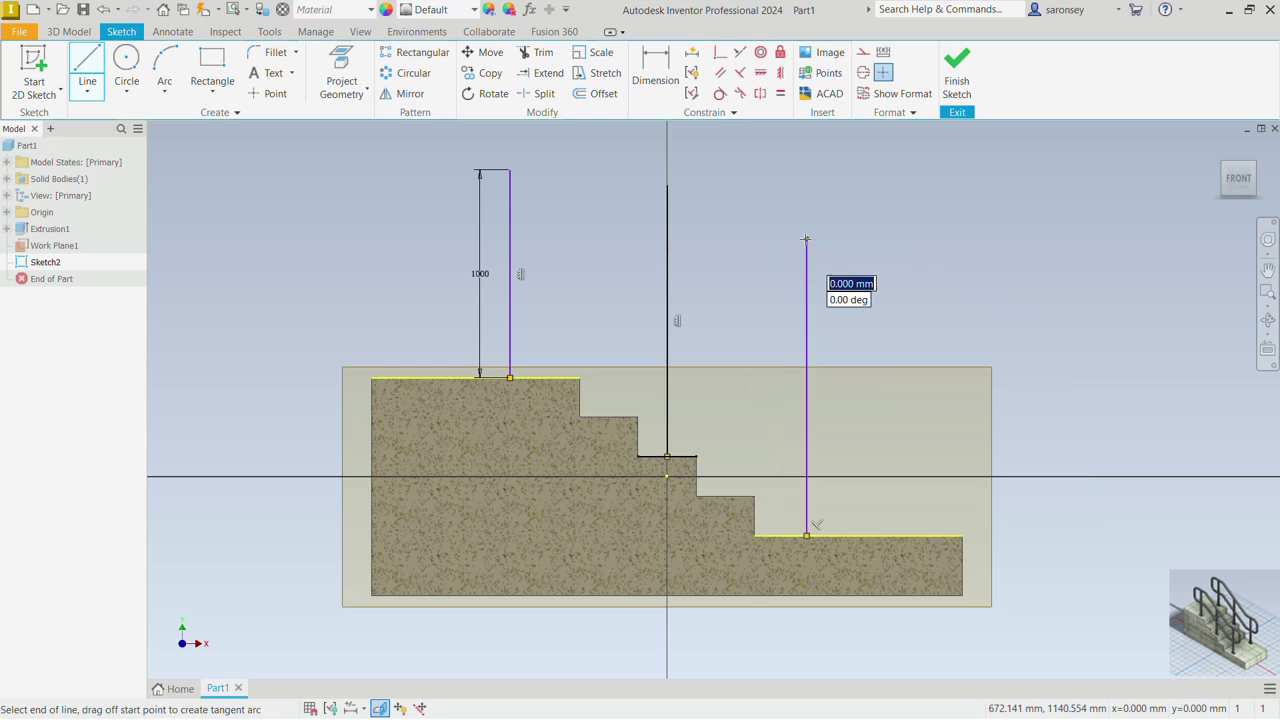
right_click(857, 201)
left_click(899, 203)
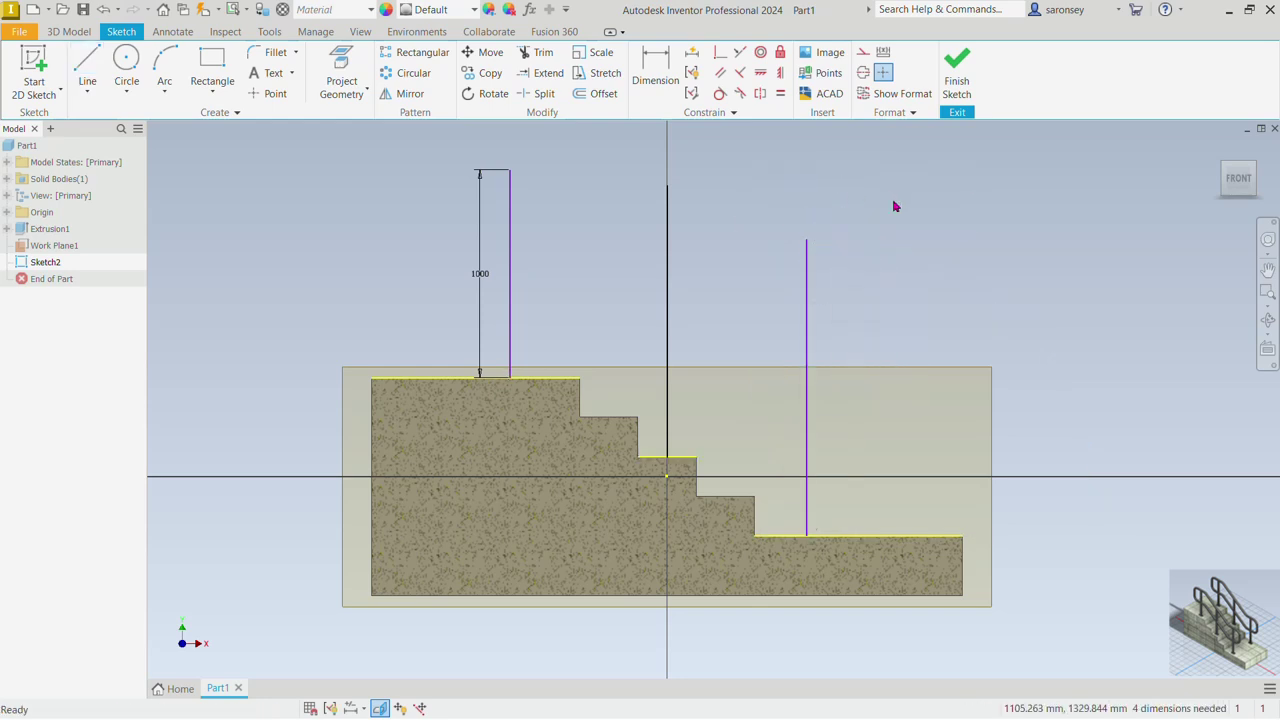
Step: Apply equal constraints so the middle and lower post lines match the length of the 1000 mm top landing post
left_click(783, 95)
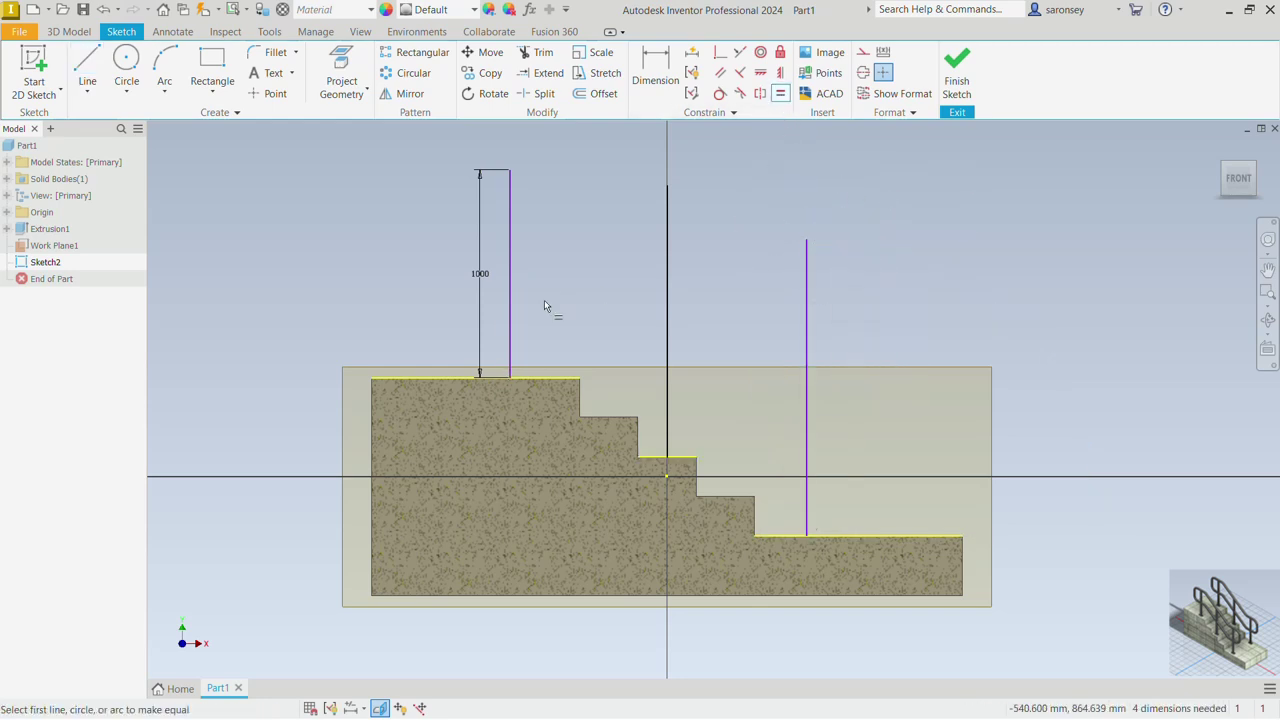
left_click(508, 322)
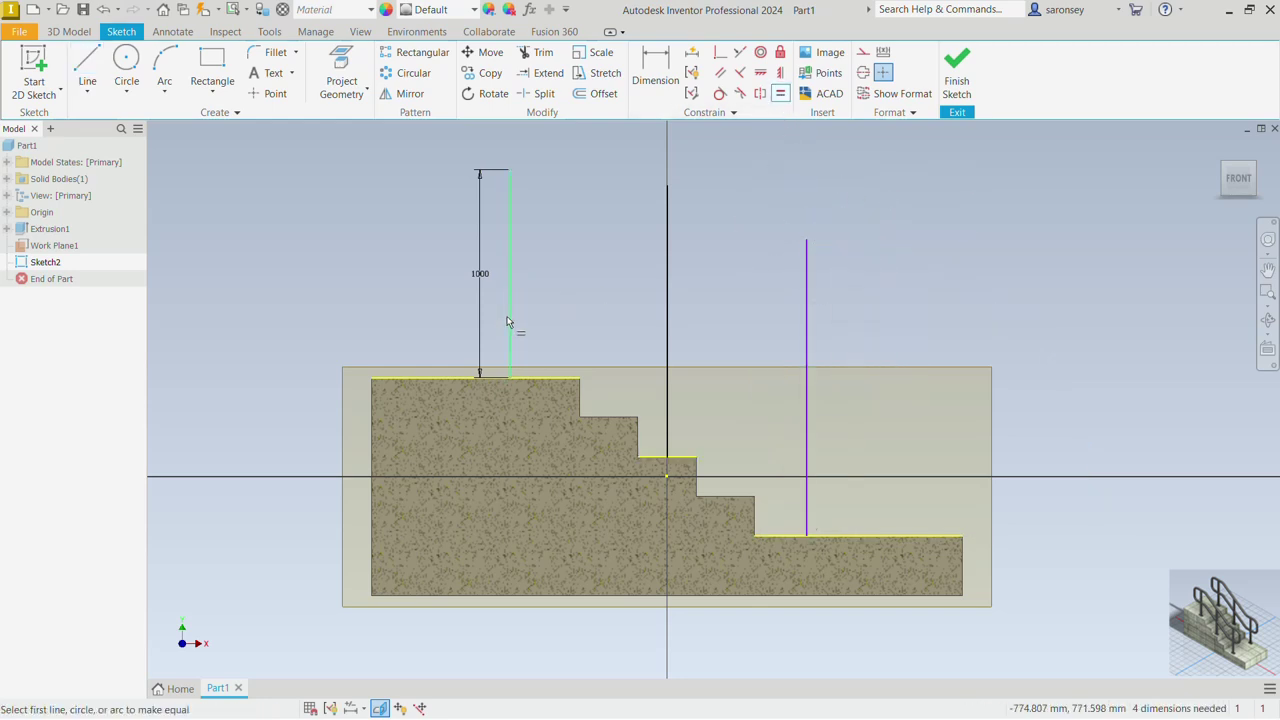
left_click(666, 318)
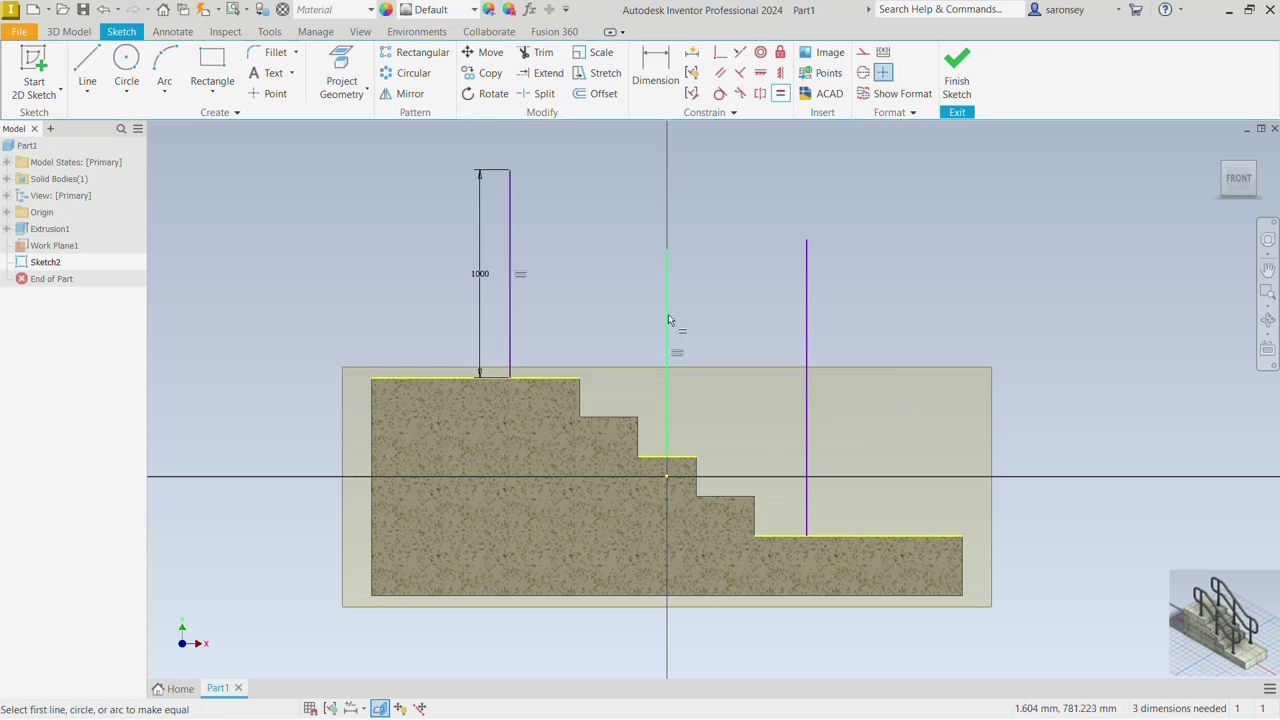
left_click(668, 326)
left_click(805, 321)
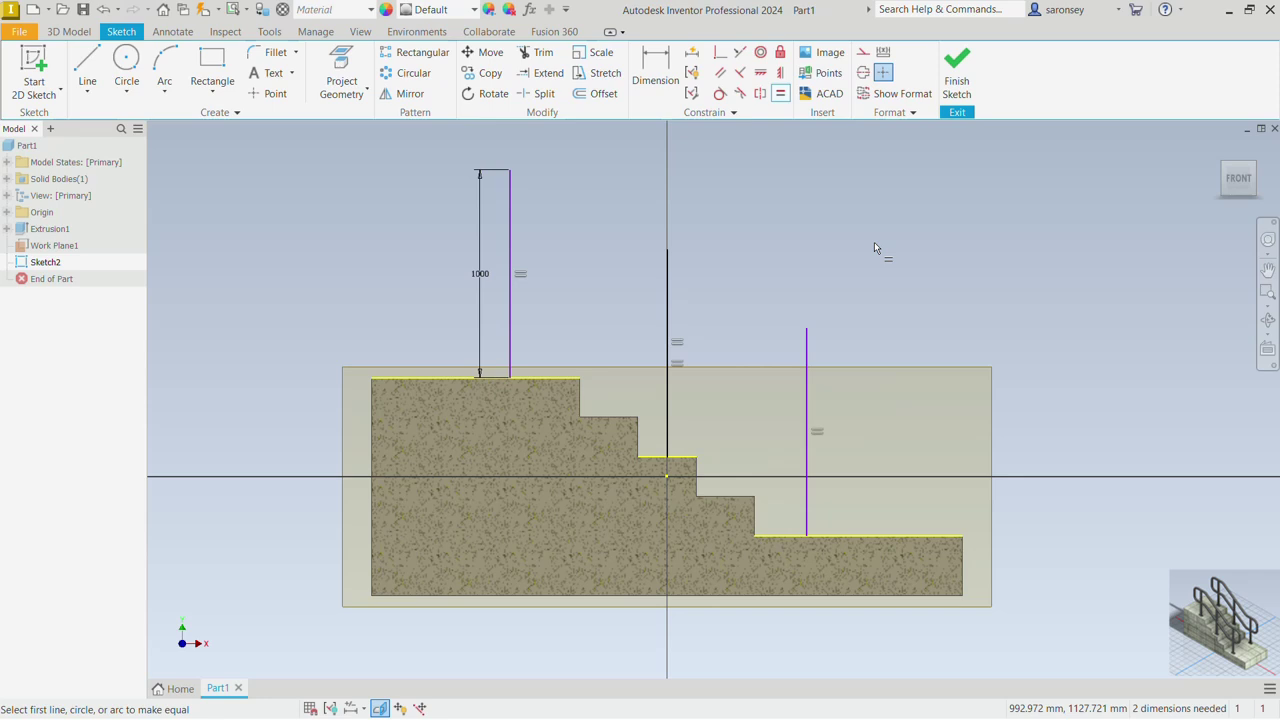
Step: Dimension the top landing post 300 mm from the uppermost riser
left_click(655, 70)
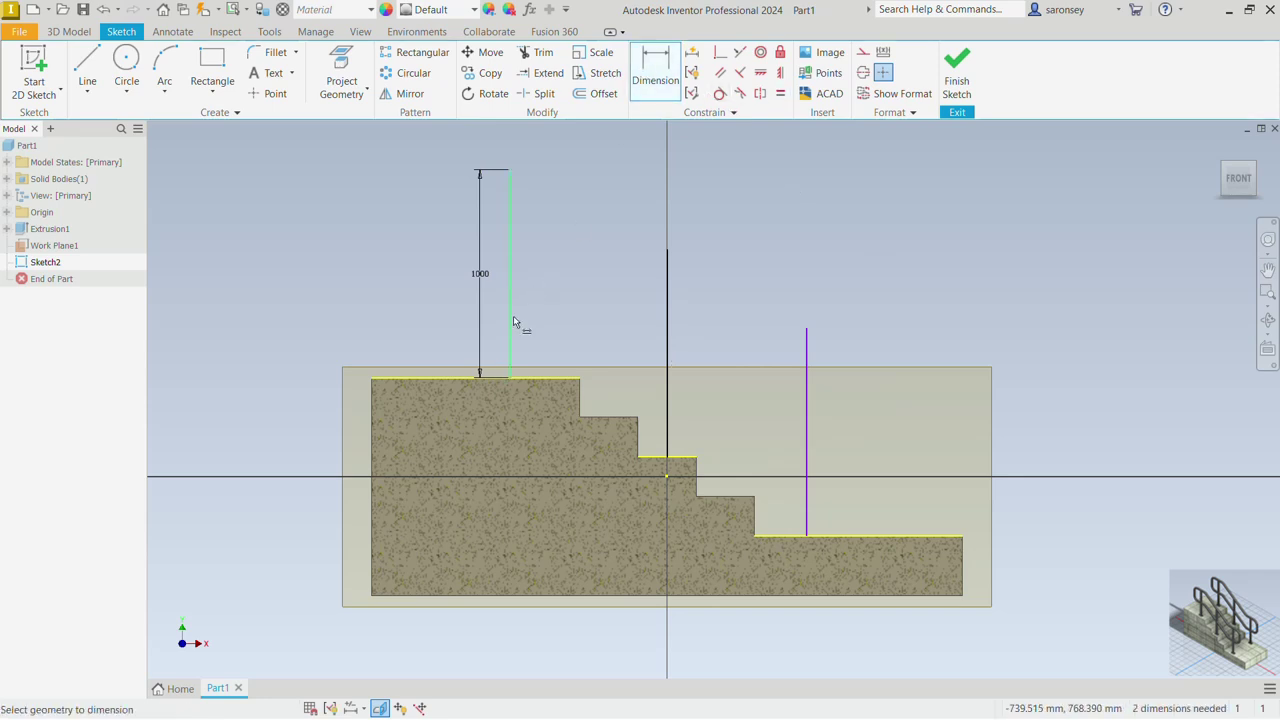
left_click(511, 315)
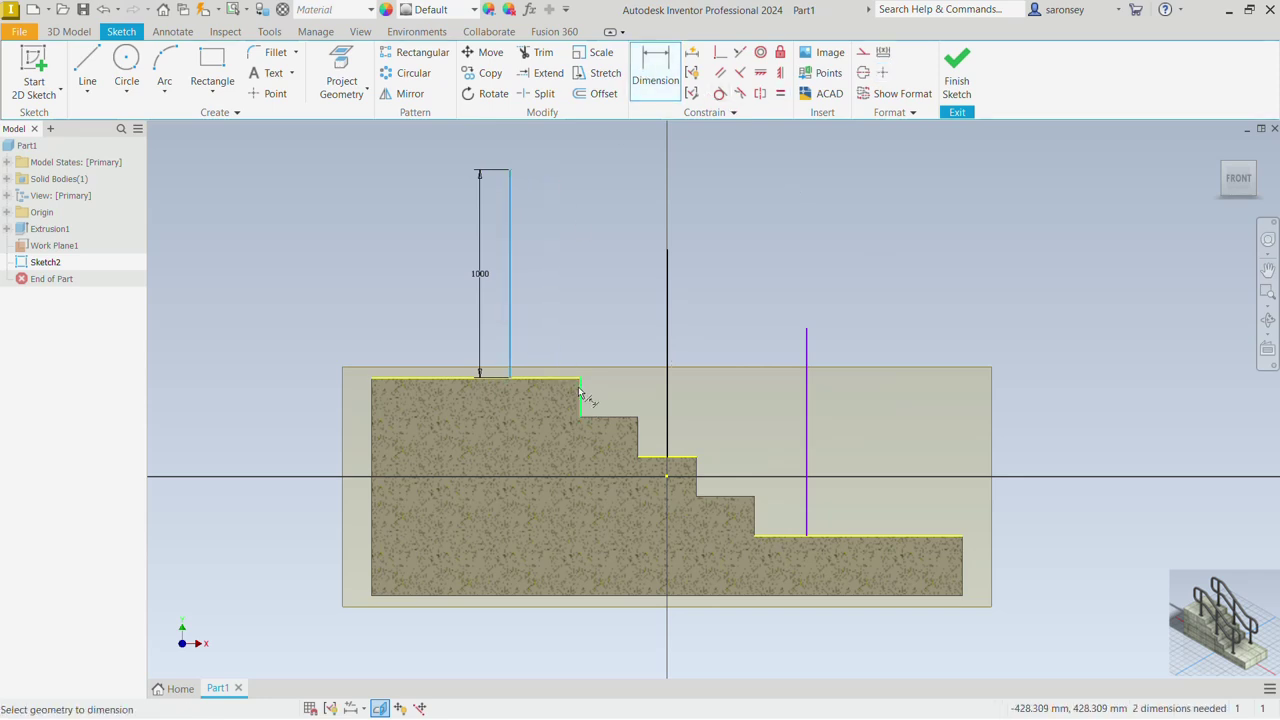
left_click(562, 324)
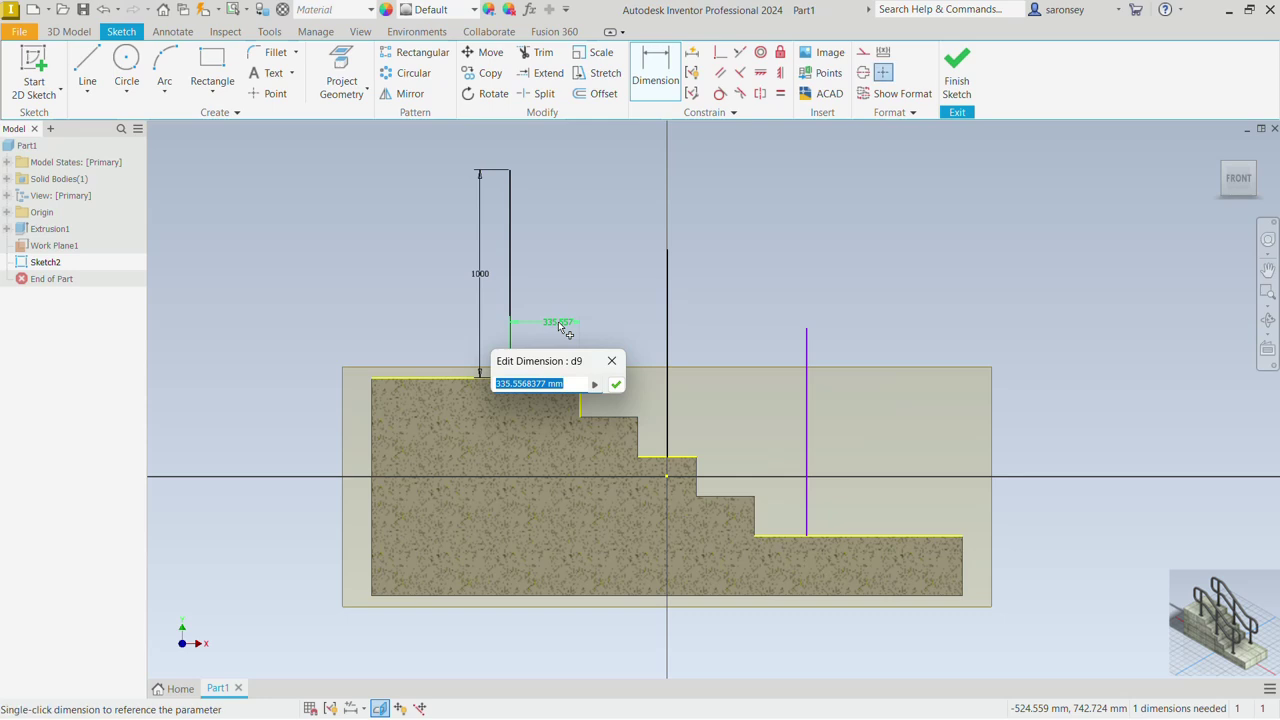
type("300")
key("Return")
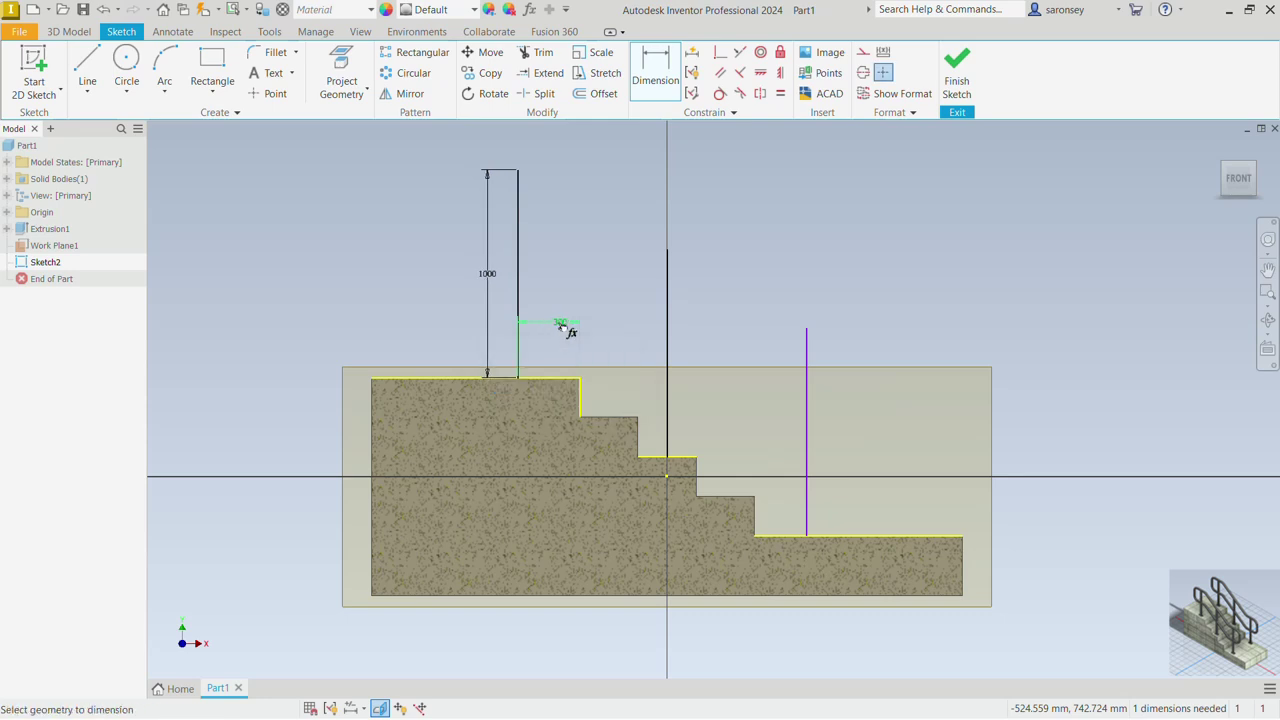
Step: Dimension the lower landing post 300 mm from the lowest riser
left_click(807, 493)
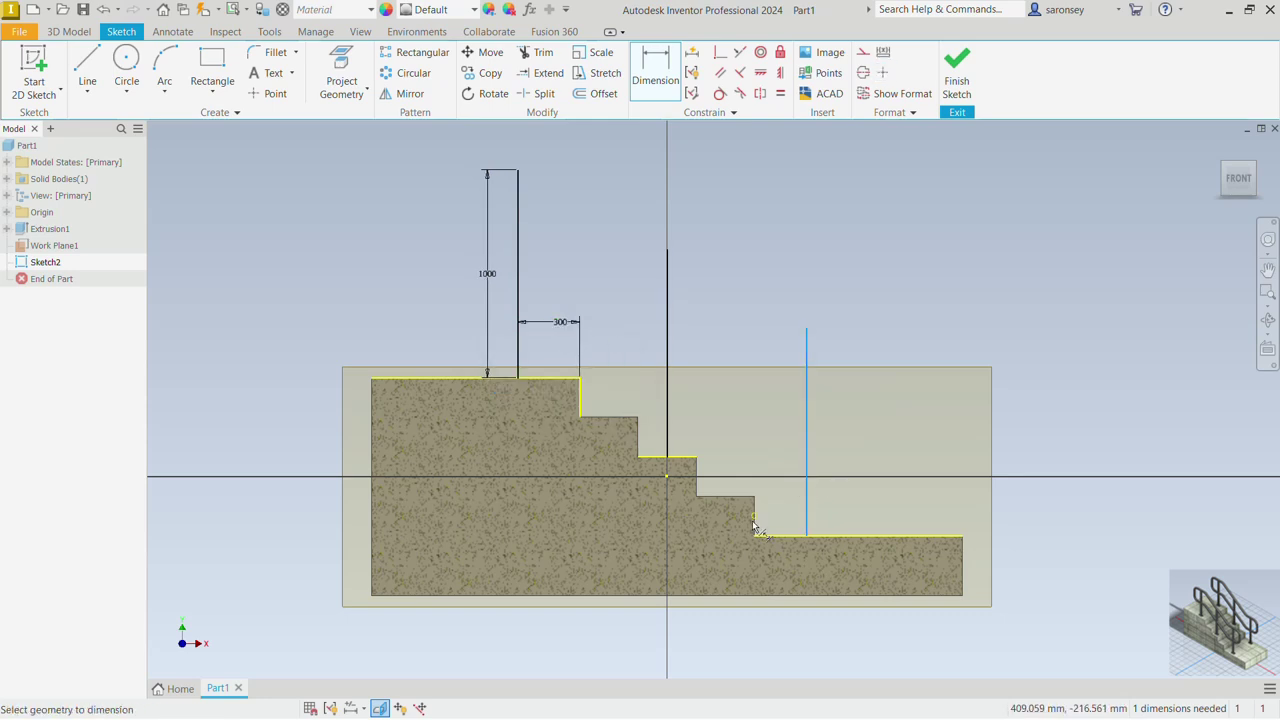
left_click(755, 510)
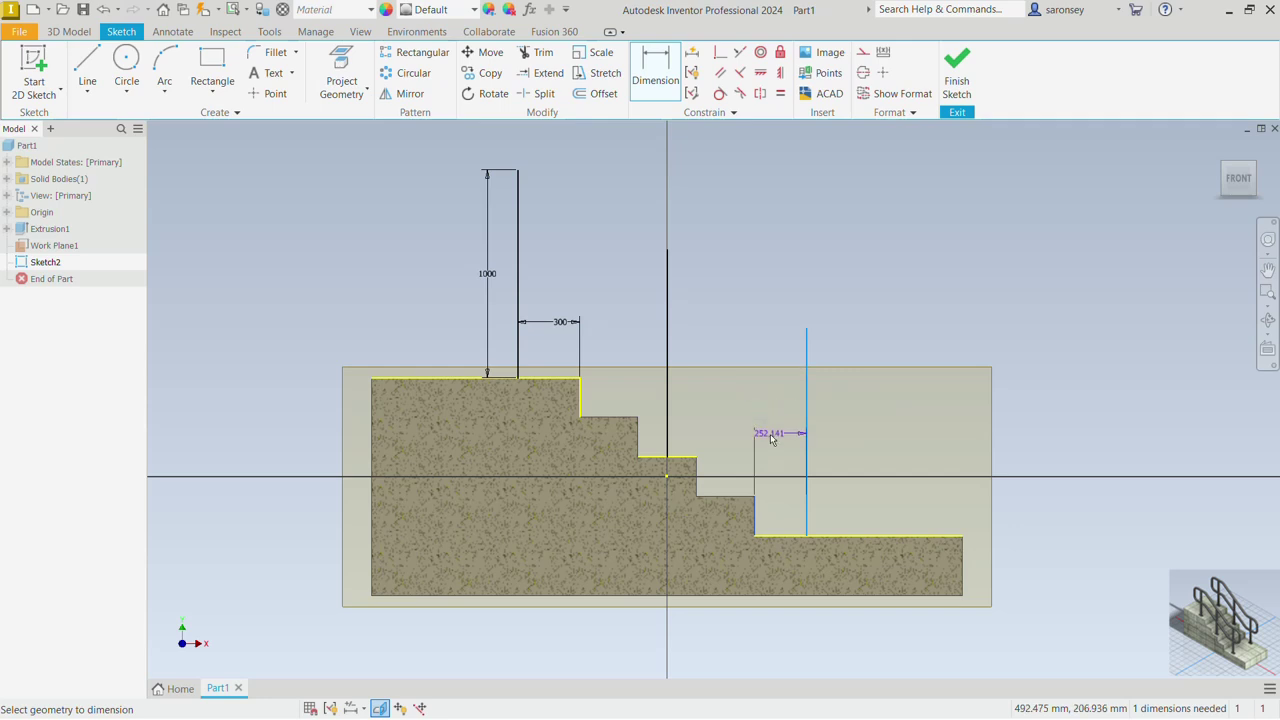
left_click(772, 438)
type("3")
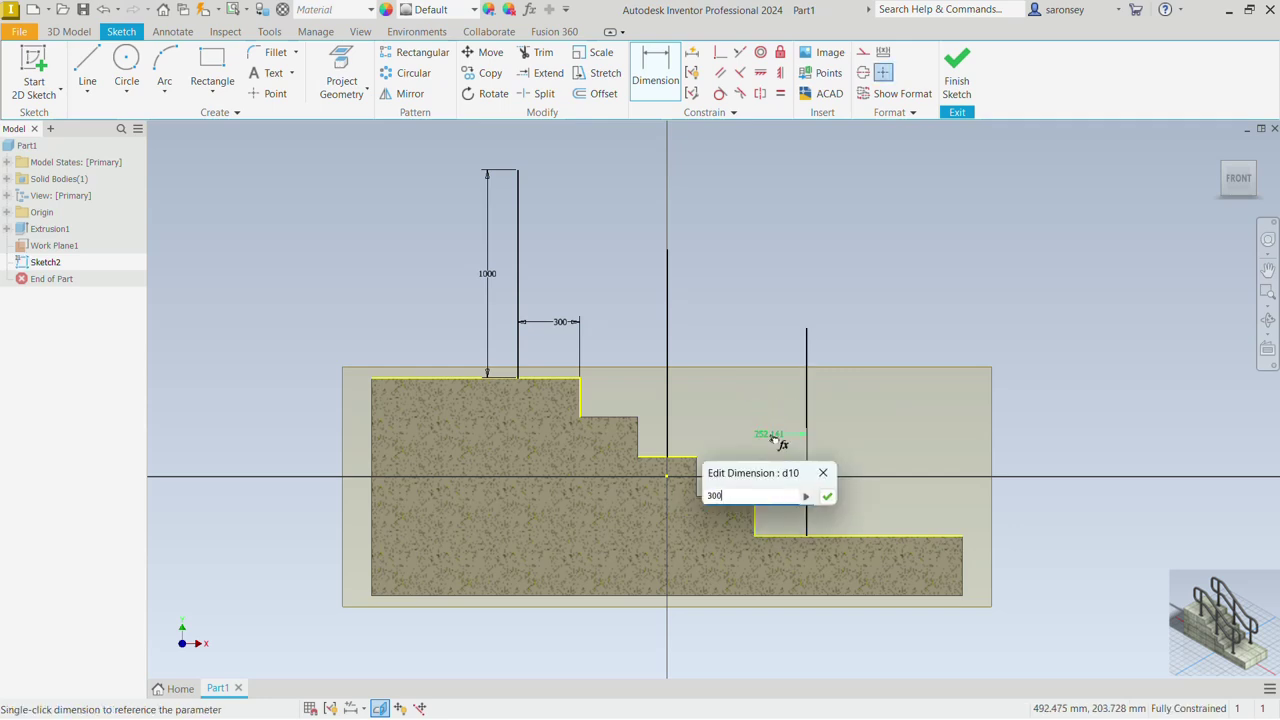
type("00")
key("Return")
key("Escape")
scroll(1052, 324, "up", 1)
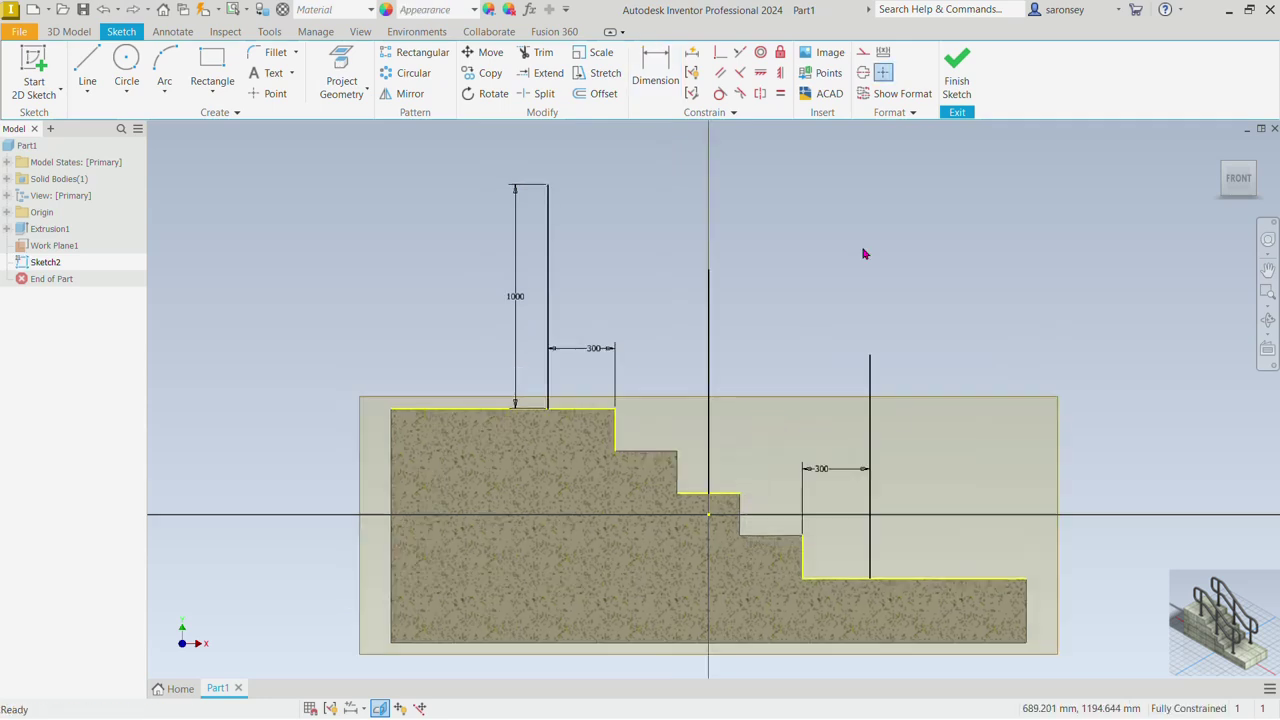
middle_click_drag(814, 220, 828, 296)
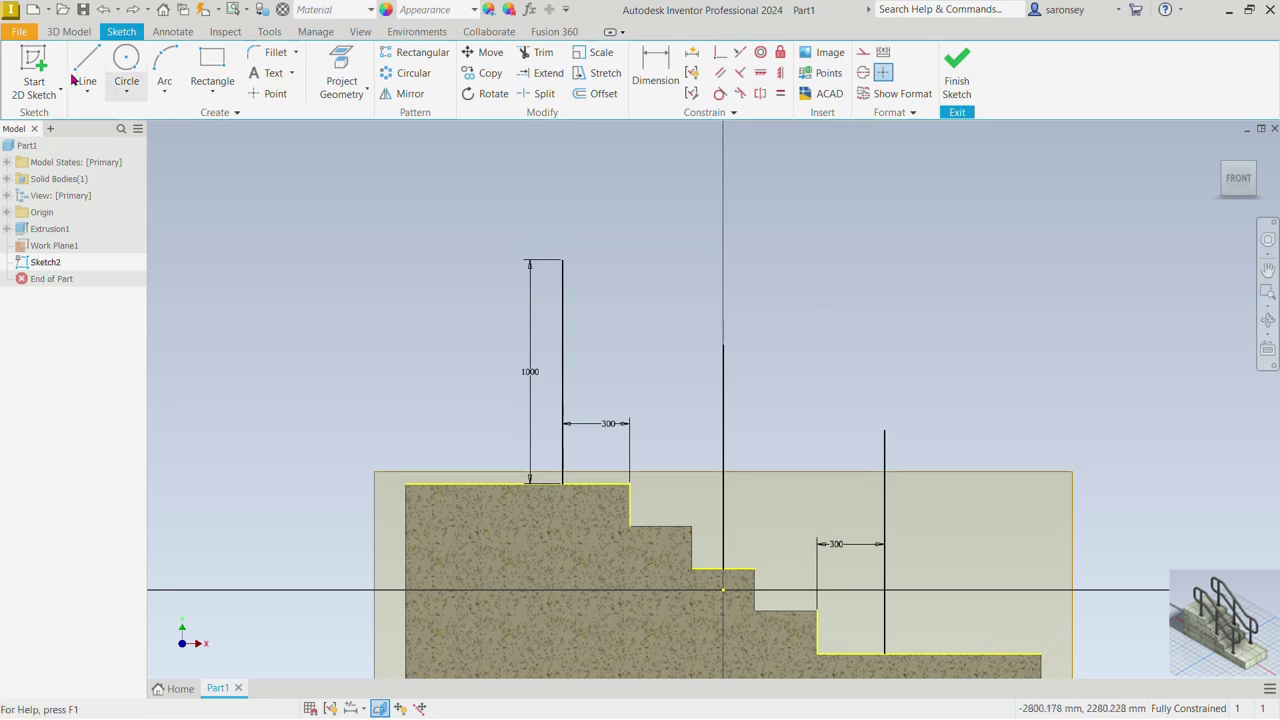
Step: Draw a horizontal handrail line above the top landing post and dimension its length as 500 mm
left_click(84, 74)
left_click(482, 229)
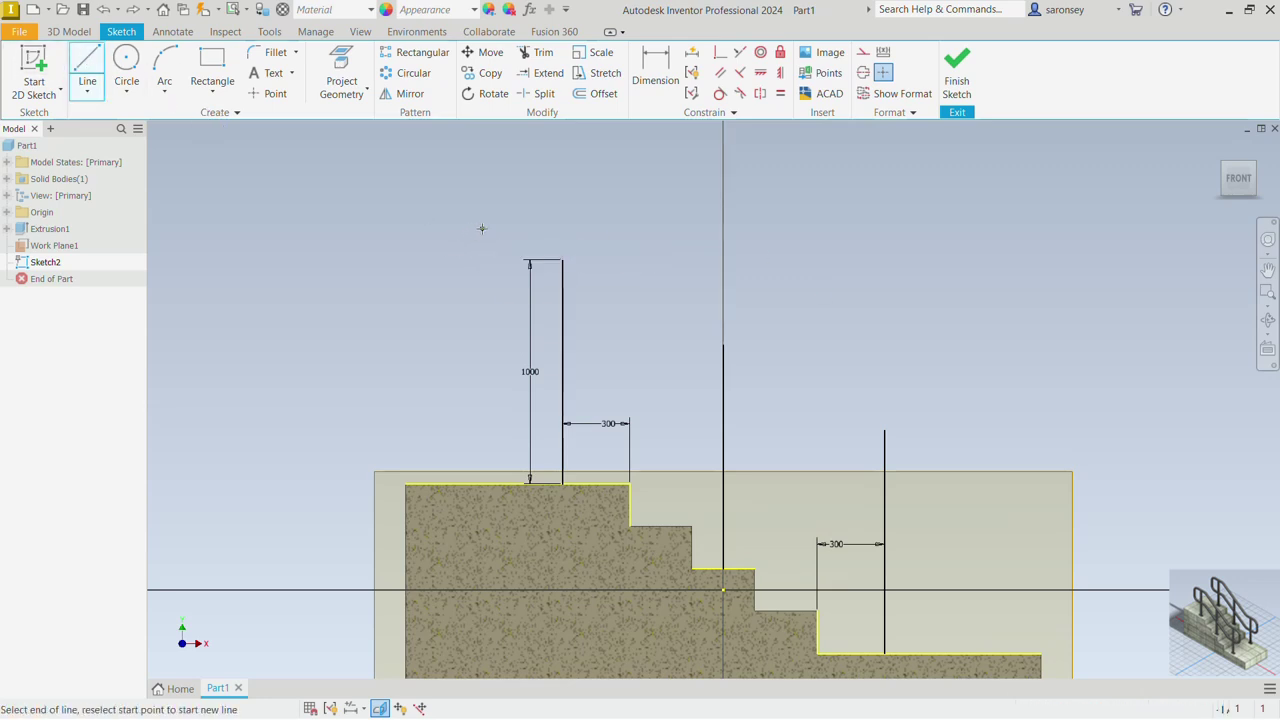
left_click(640, 228)
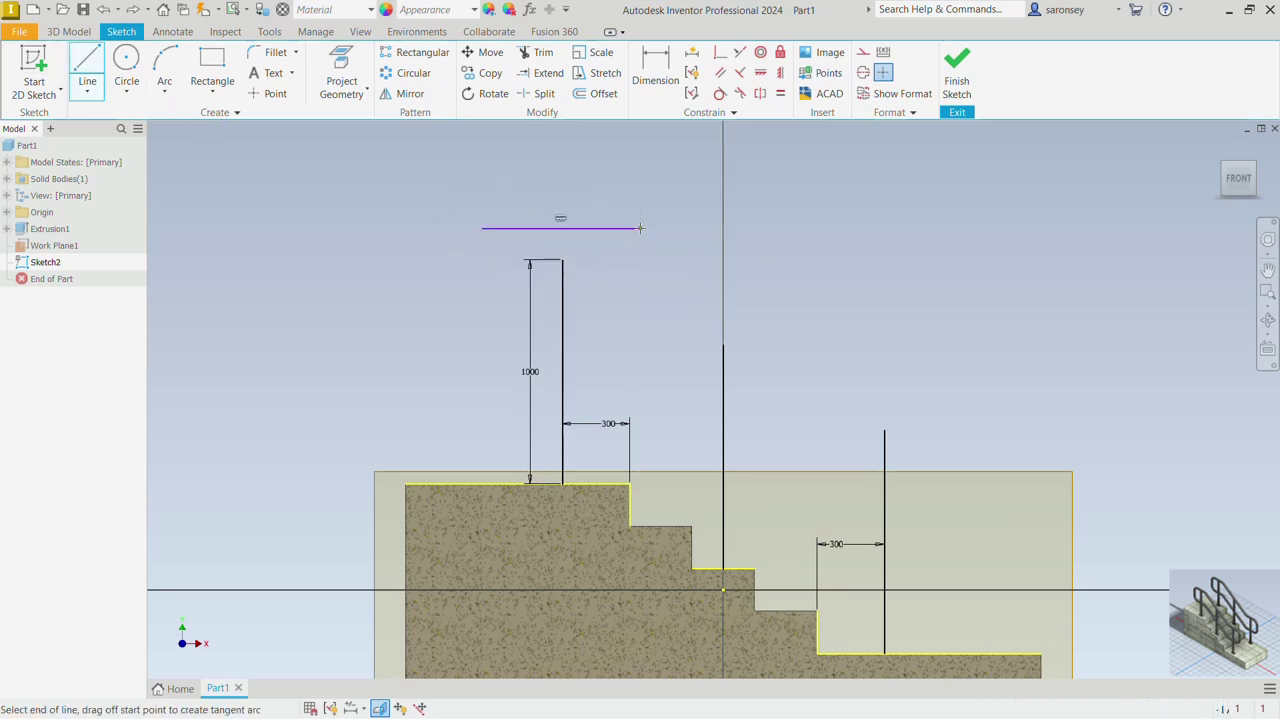
left_click(662, 63)
left_click(611, 229)
left_click(613, 210)
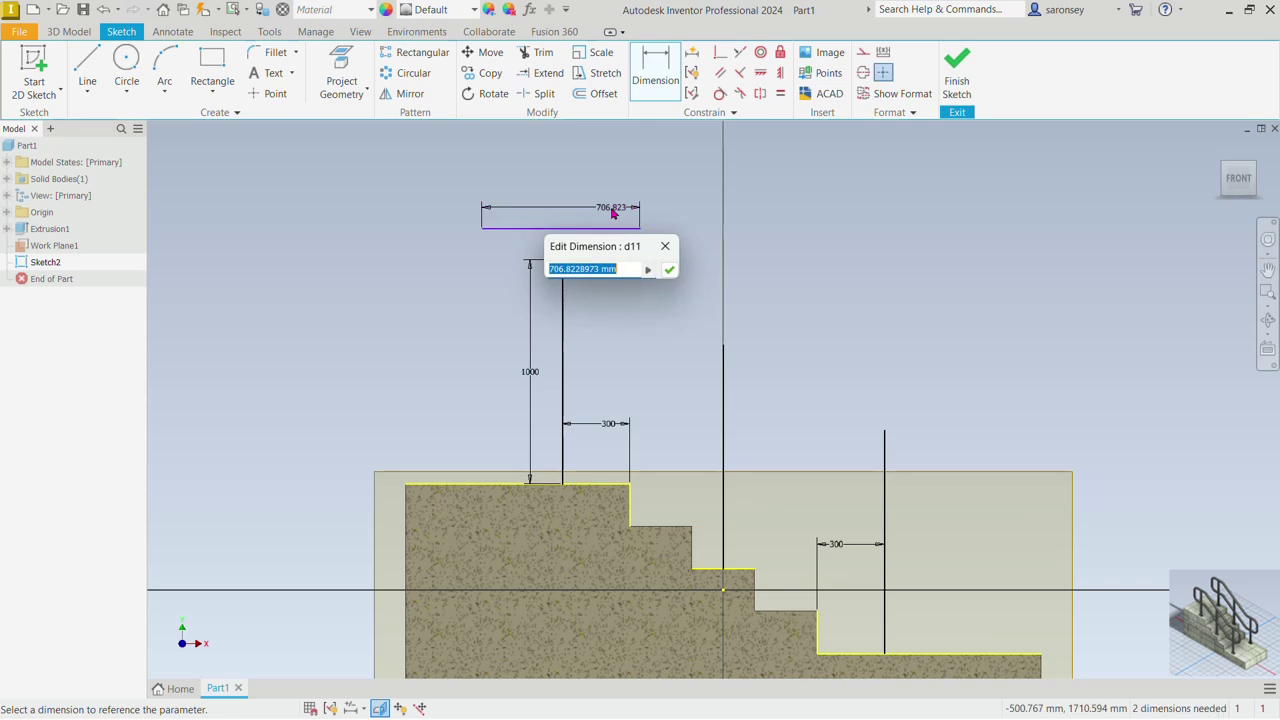
type("500")
key("Return")
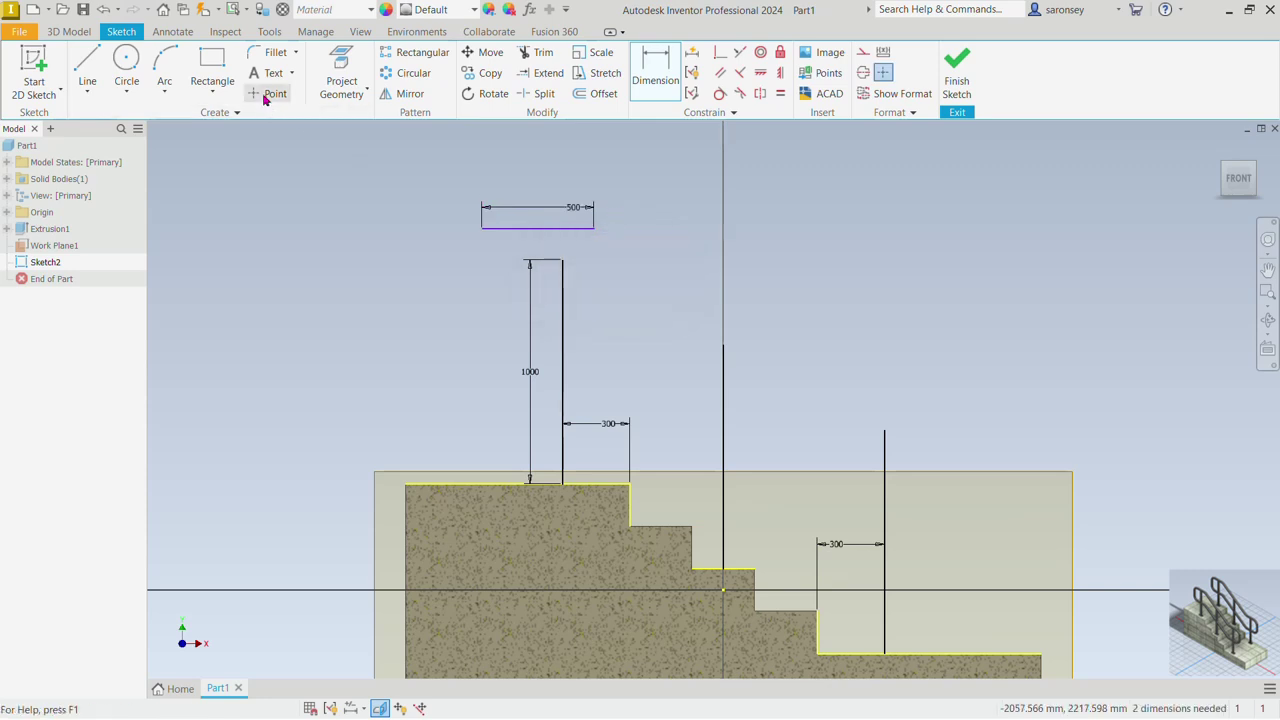
Step: Place a sketch point on the upper horizontal line and dimension it 300 mm from the line's outer end
left_click(269, 93)
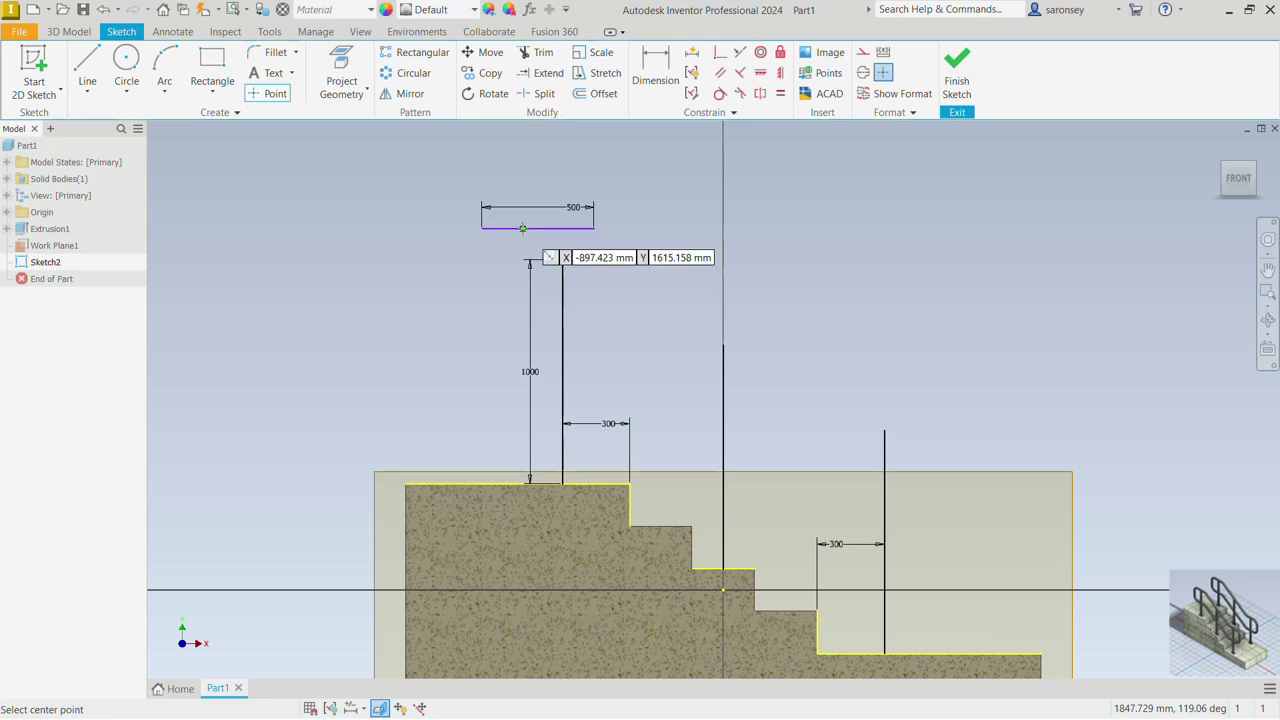
left_click(657, 62)
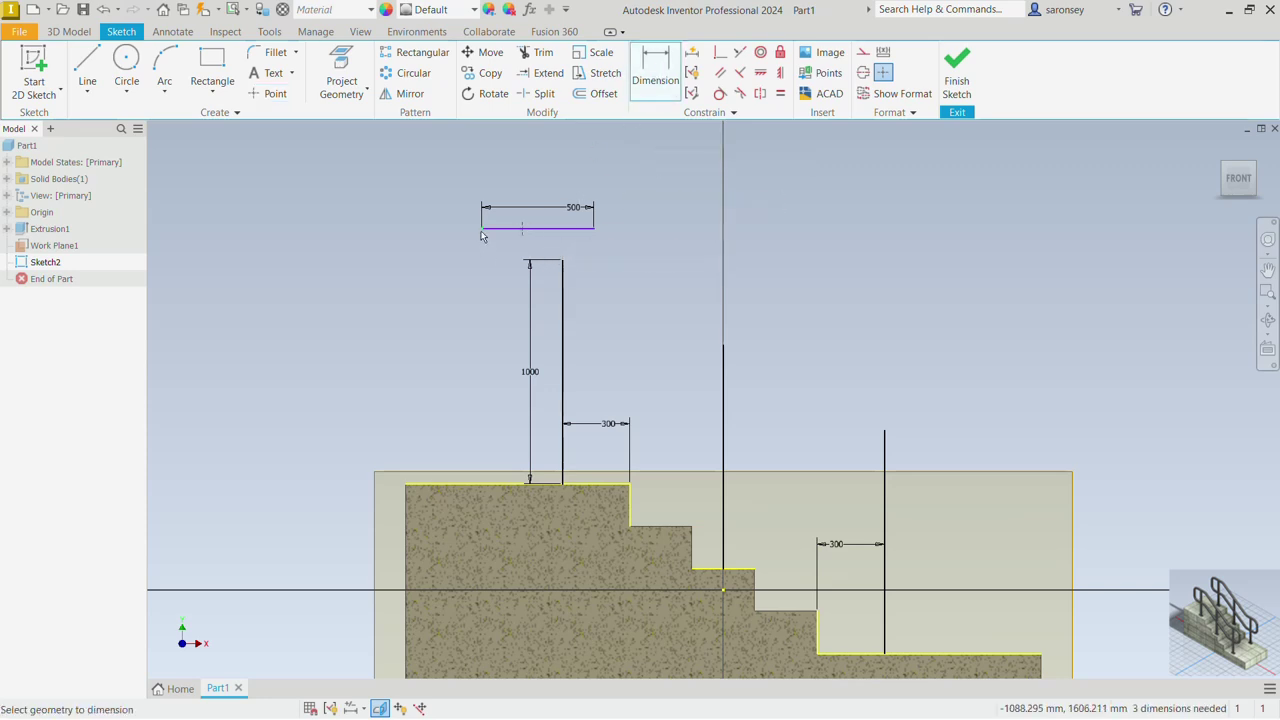
left_click(483, 231)
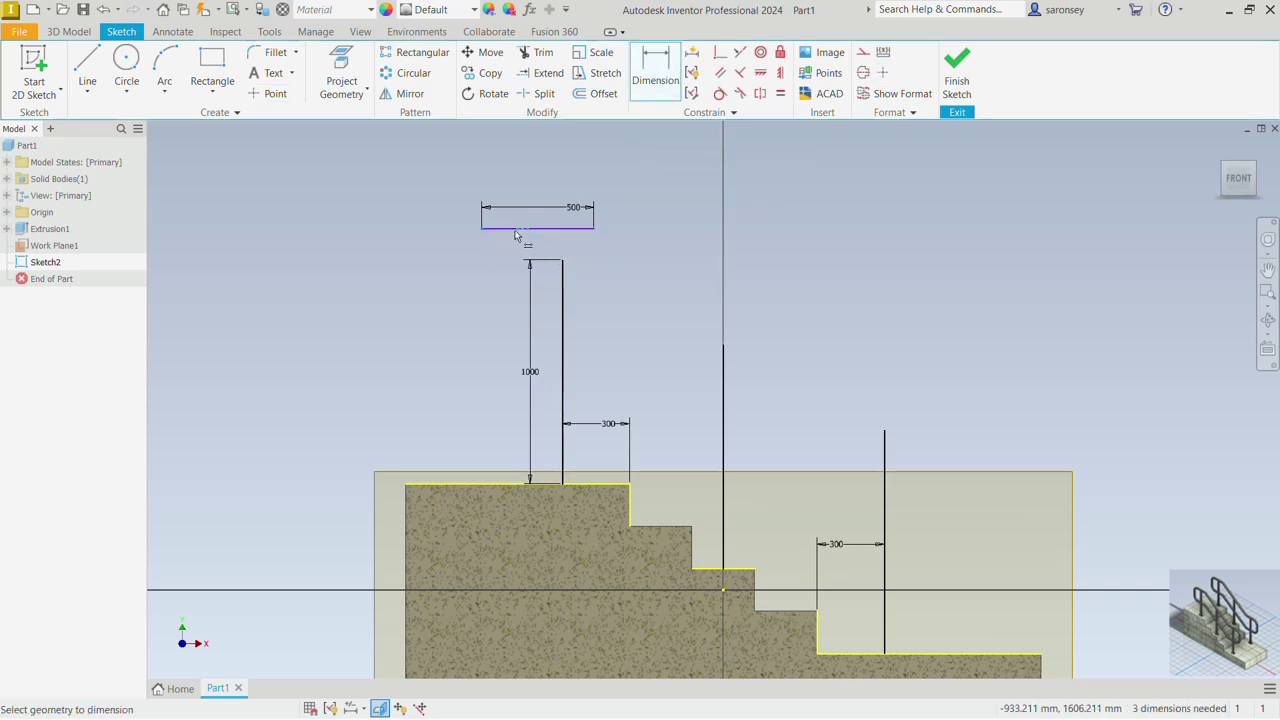
left_click(522, 232)
left_click(519, 188)
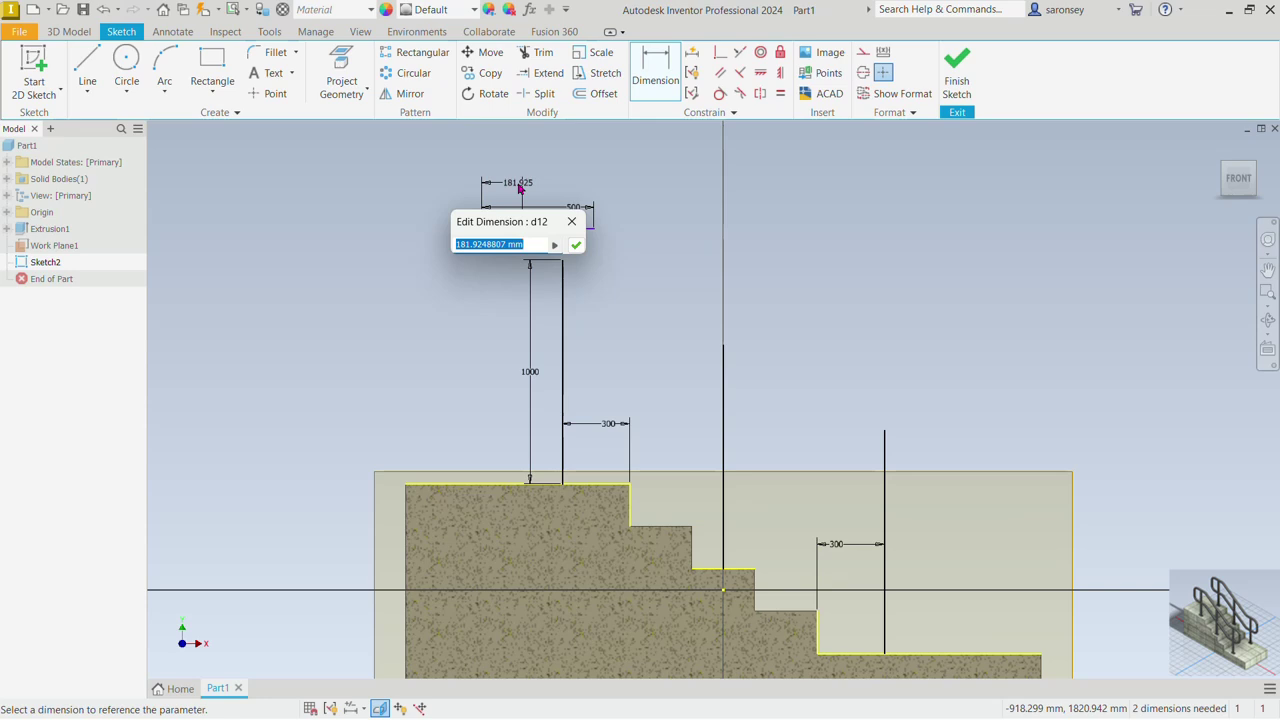
type("300")
key("Return")
Step: Apply a coincident constraint between the upper line's sketch point and the top end of the top landing post
left_click(660, 80)
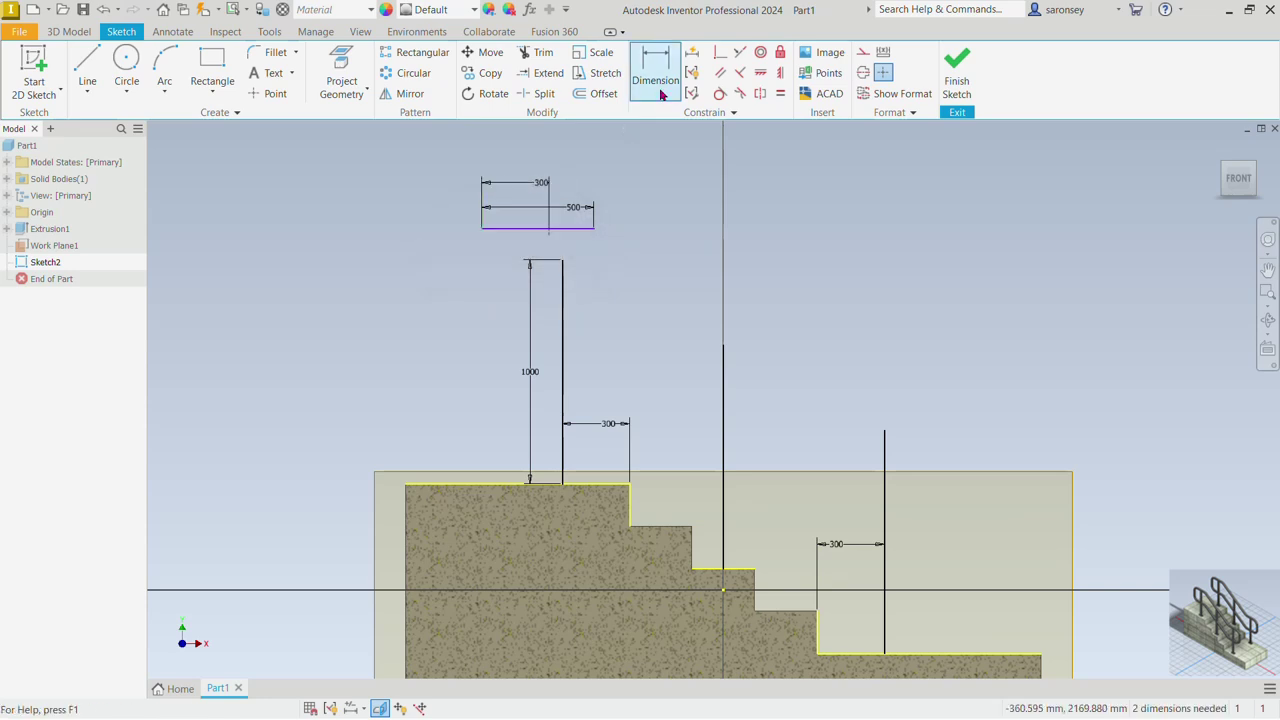
left_click(720, 52)
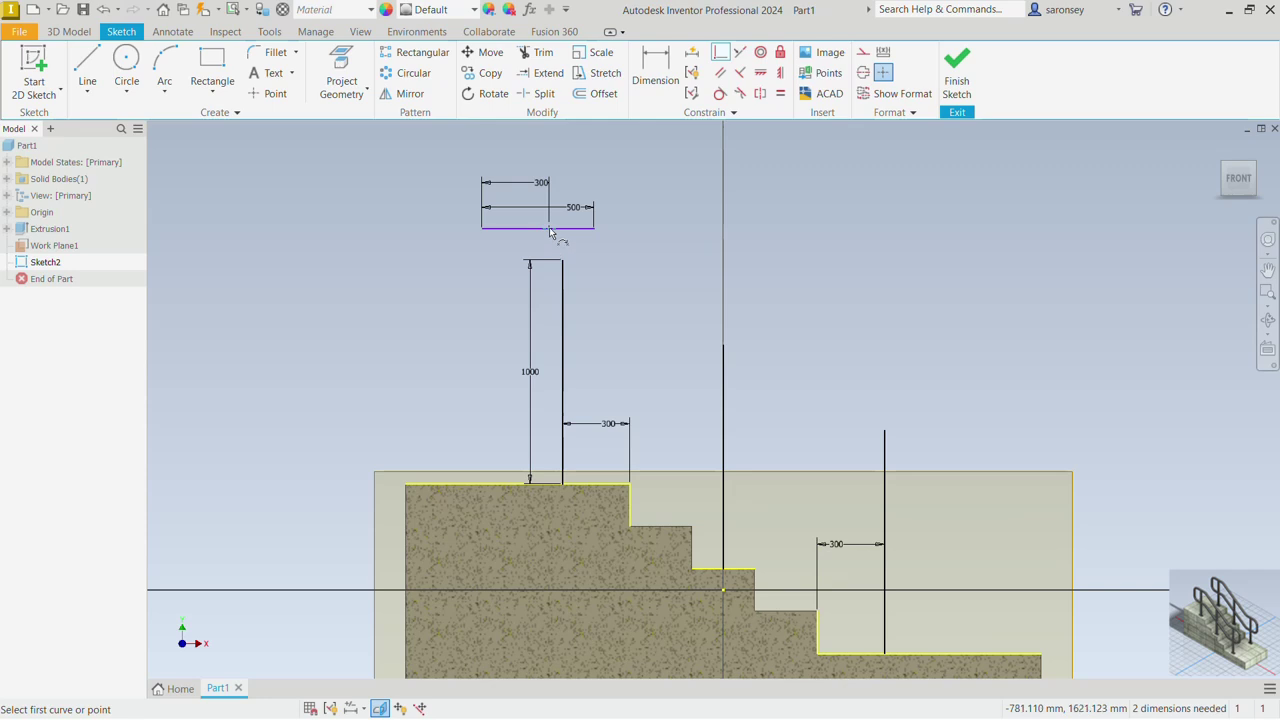
left_click(549, 230)
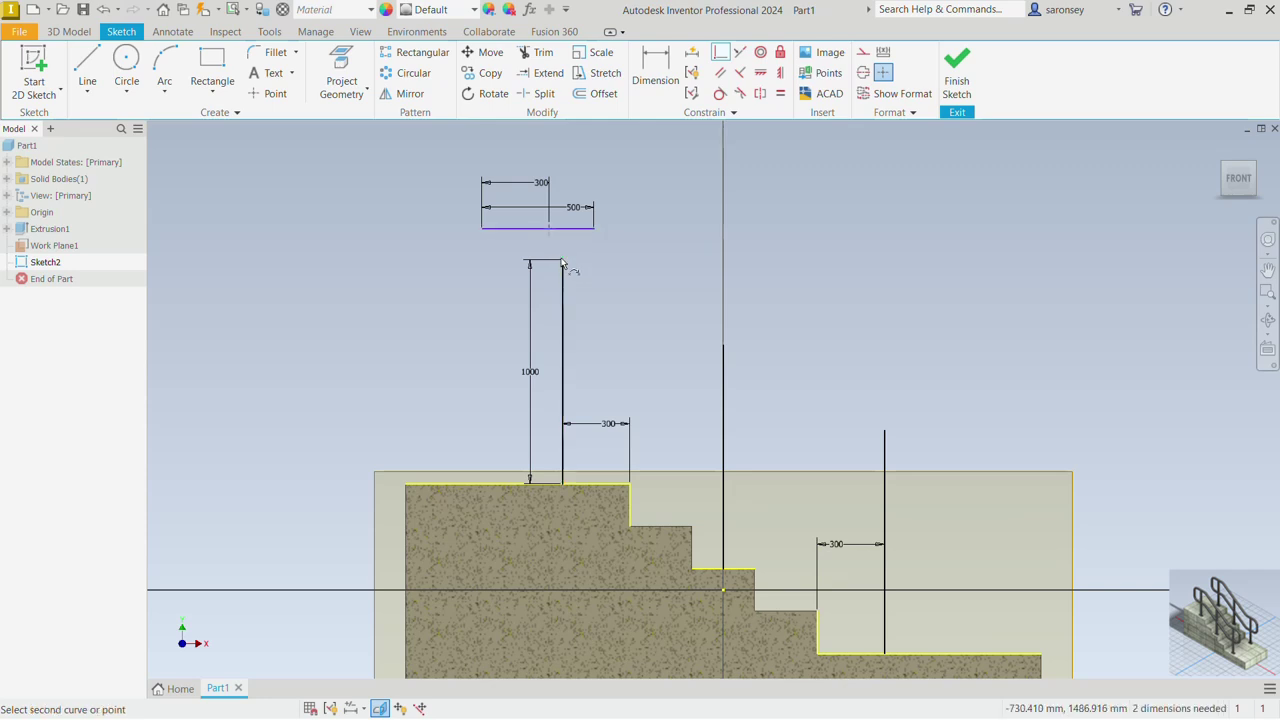
left_click(562, 263)
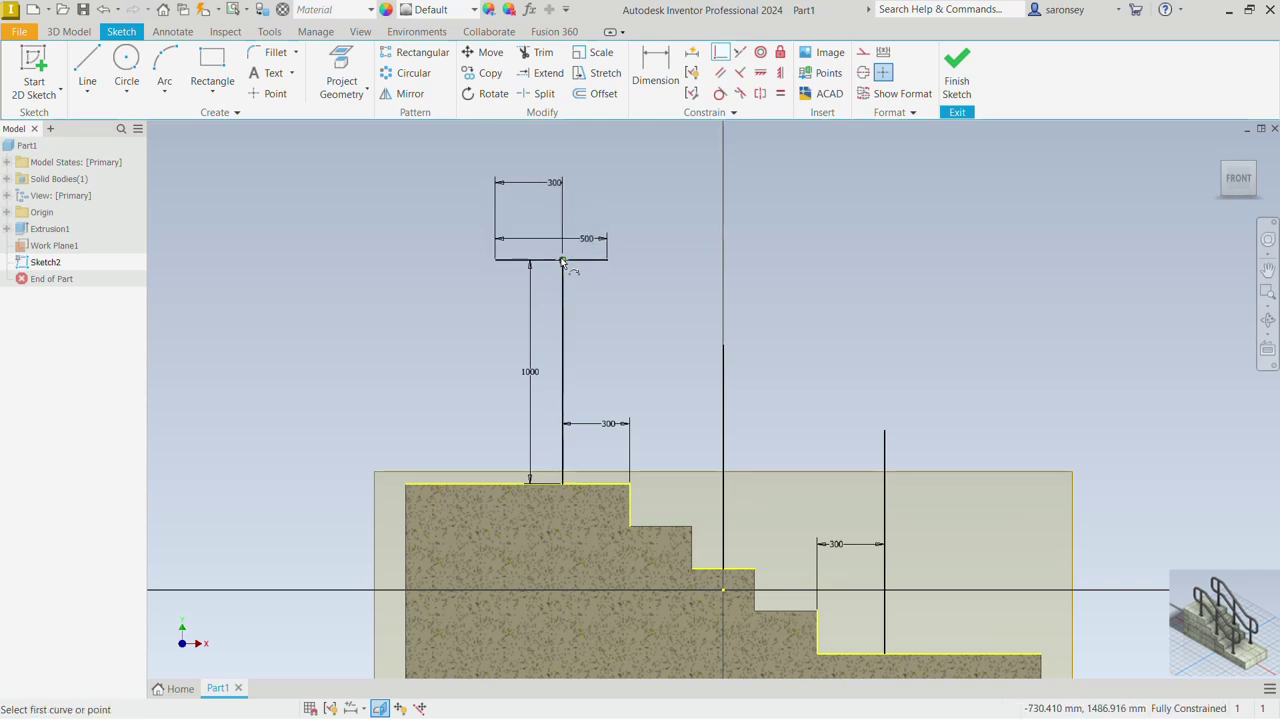
right_click(633, 208)
left_click(686, 200)
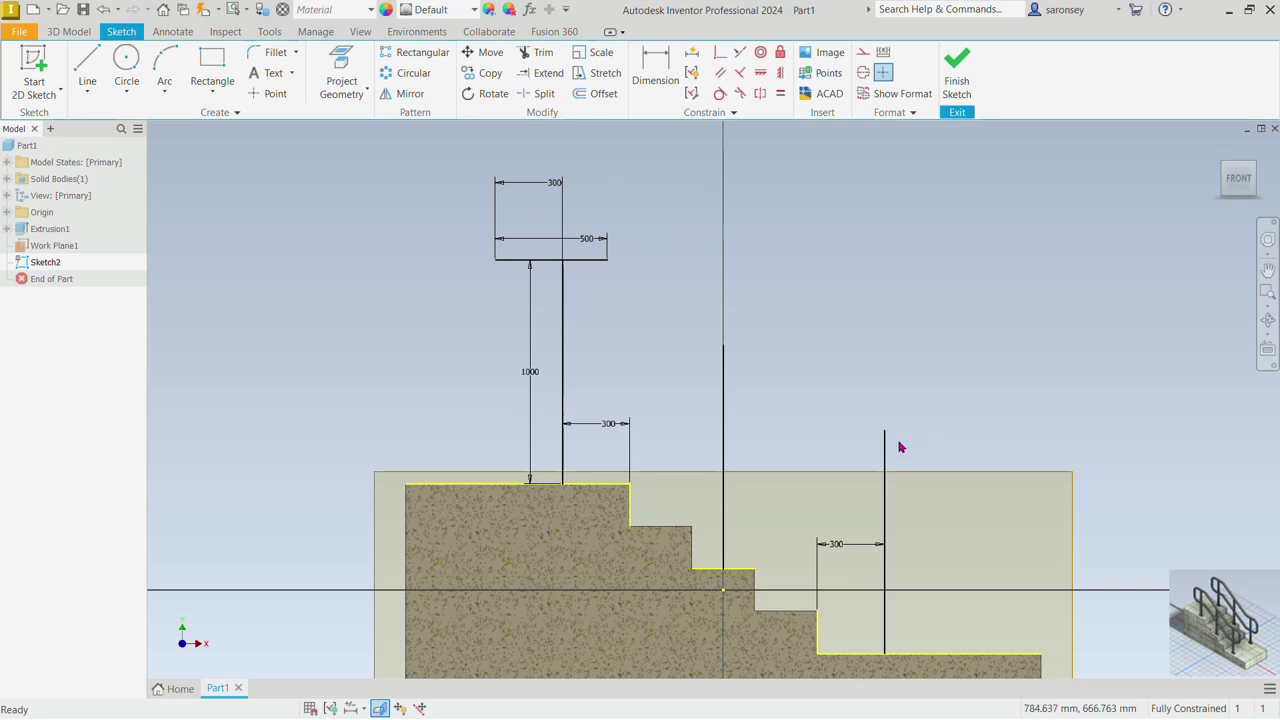
Step: Draw a horizontal line above the lower landing post and place a sketch point on it in line with the post
left_click(86, 63)
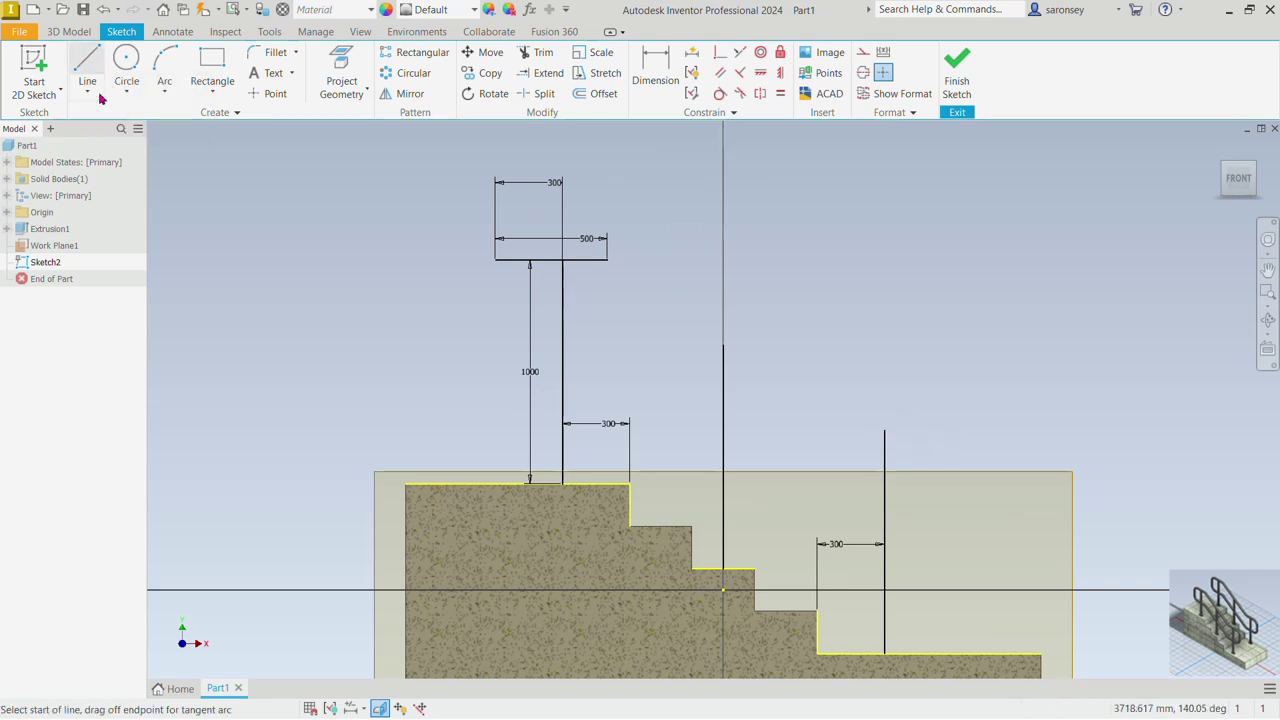
left_click(809, 392)
left_click(990, 391)
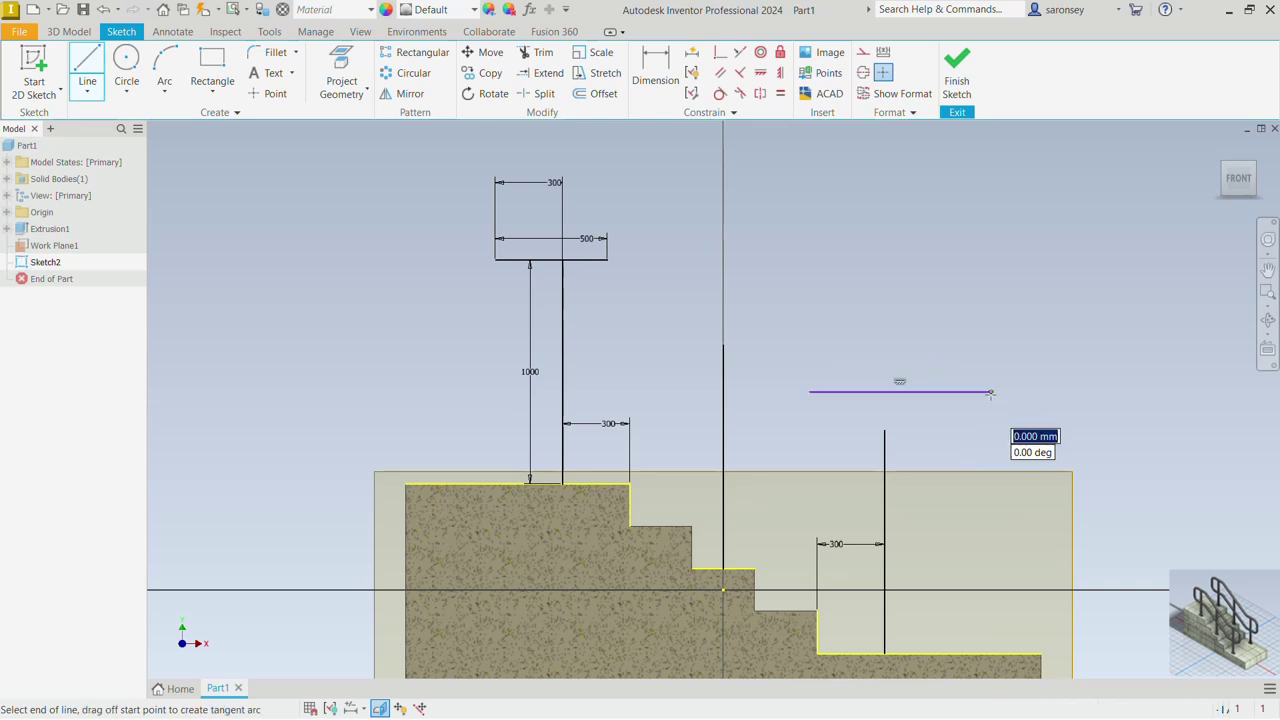
left_click(268, 93)
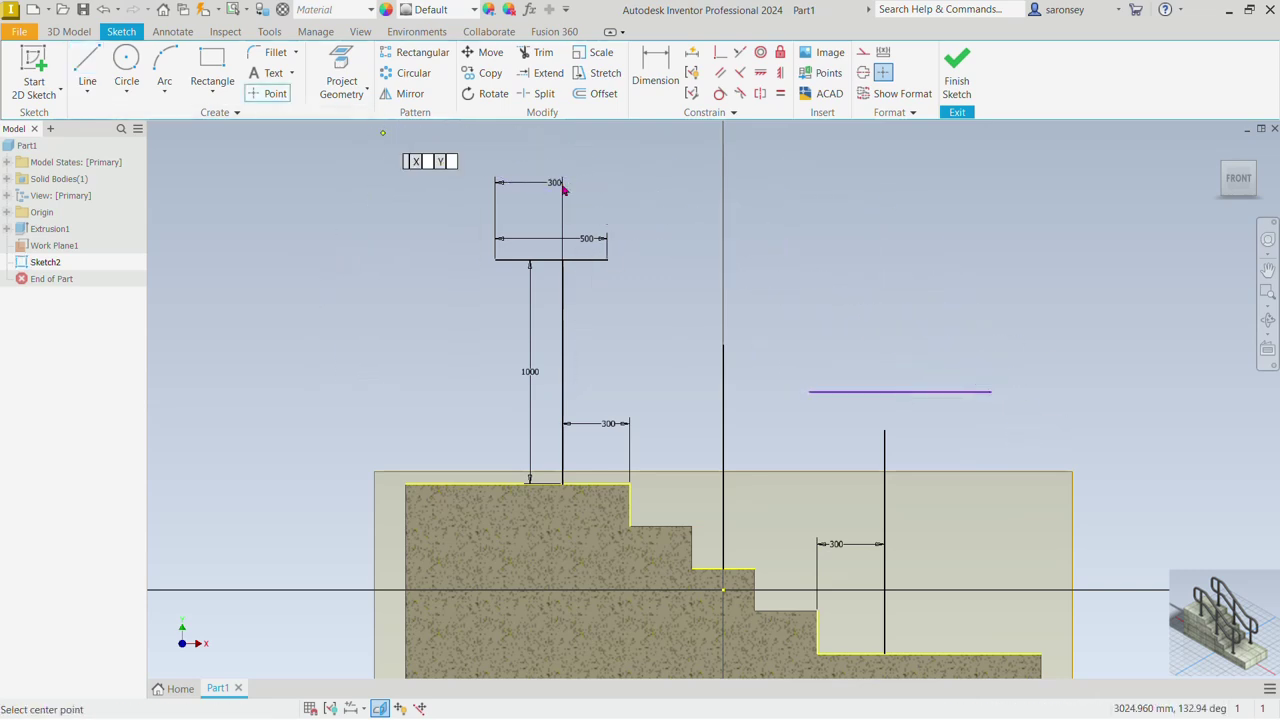
left_click(884, 391)
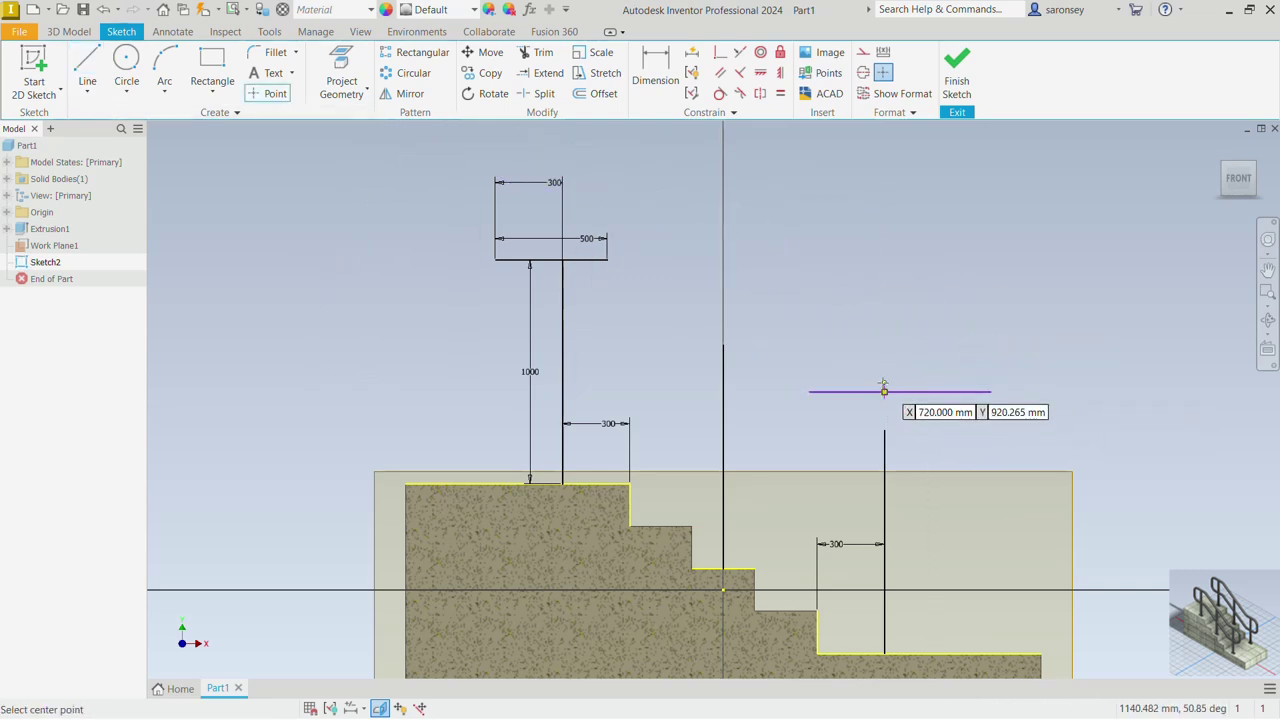
Step: Dimension the lower handrail line's point 300 mm from its outer end and set the whole line's length to 500 mm
left_click(655, 70)
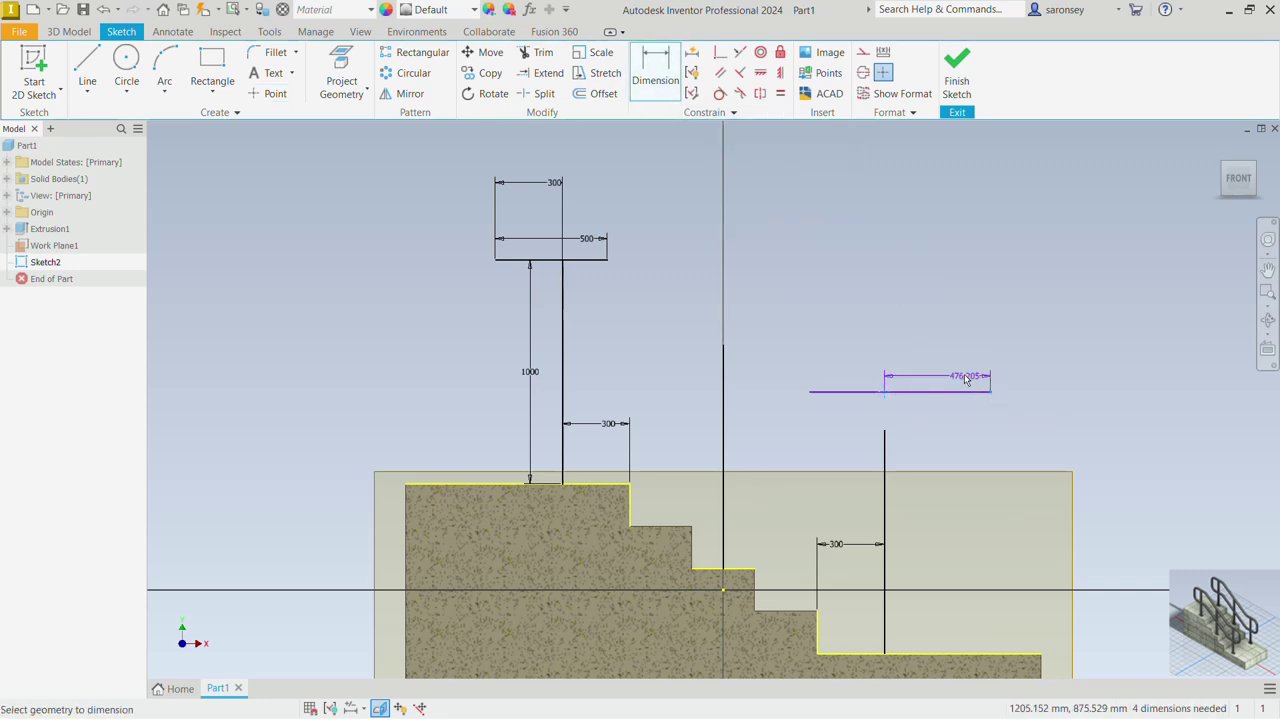
left_click(961, 371)
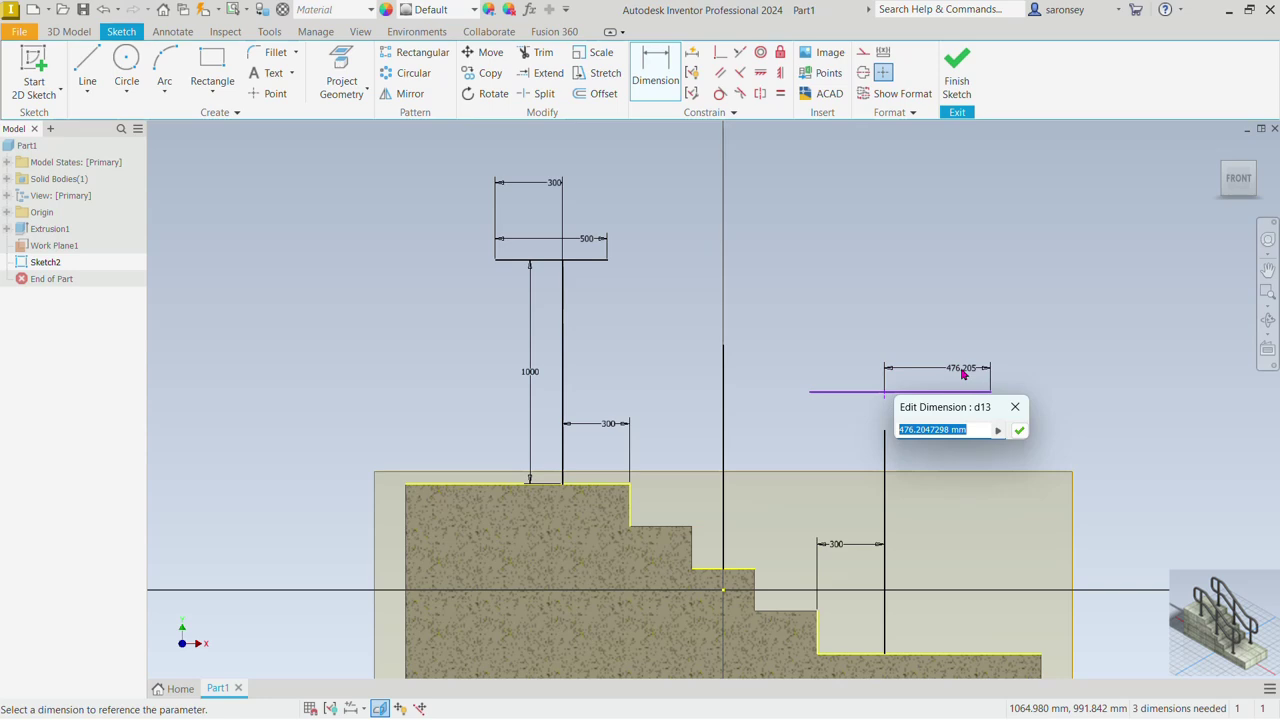
type("300")
key("Return")
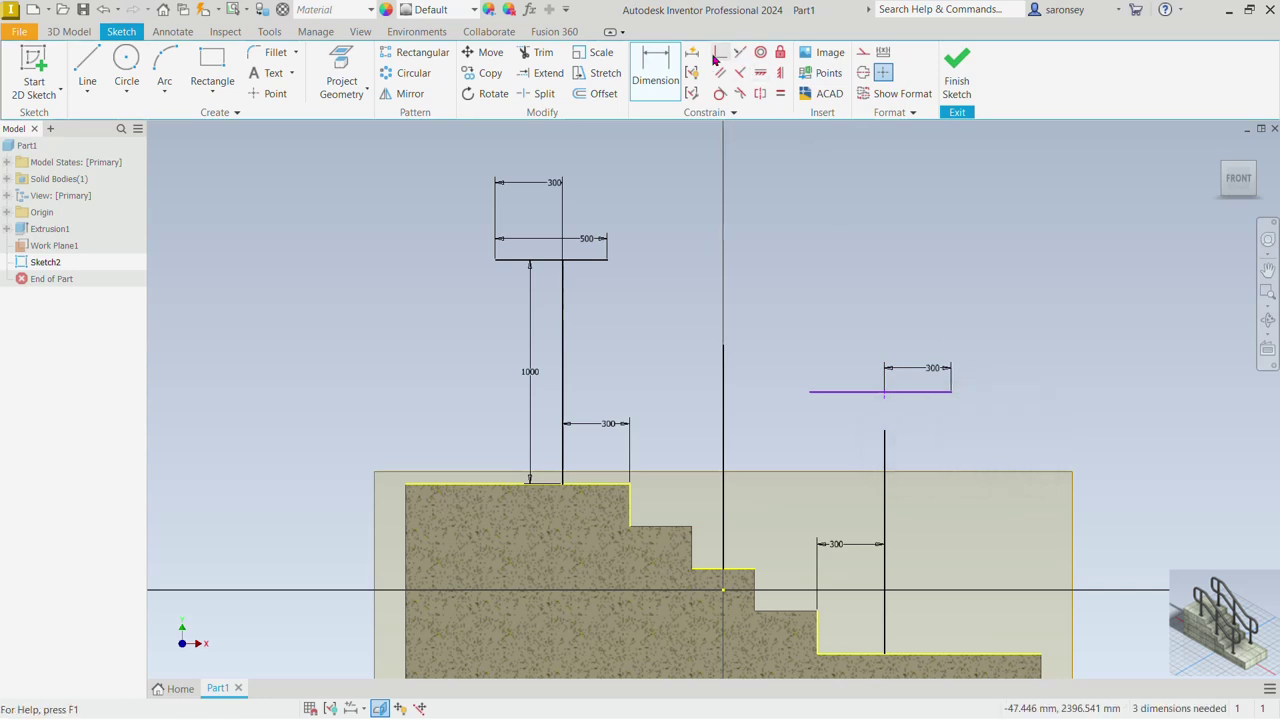
left_click(912, 396)
left_click(918, 334)
type("5")
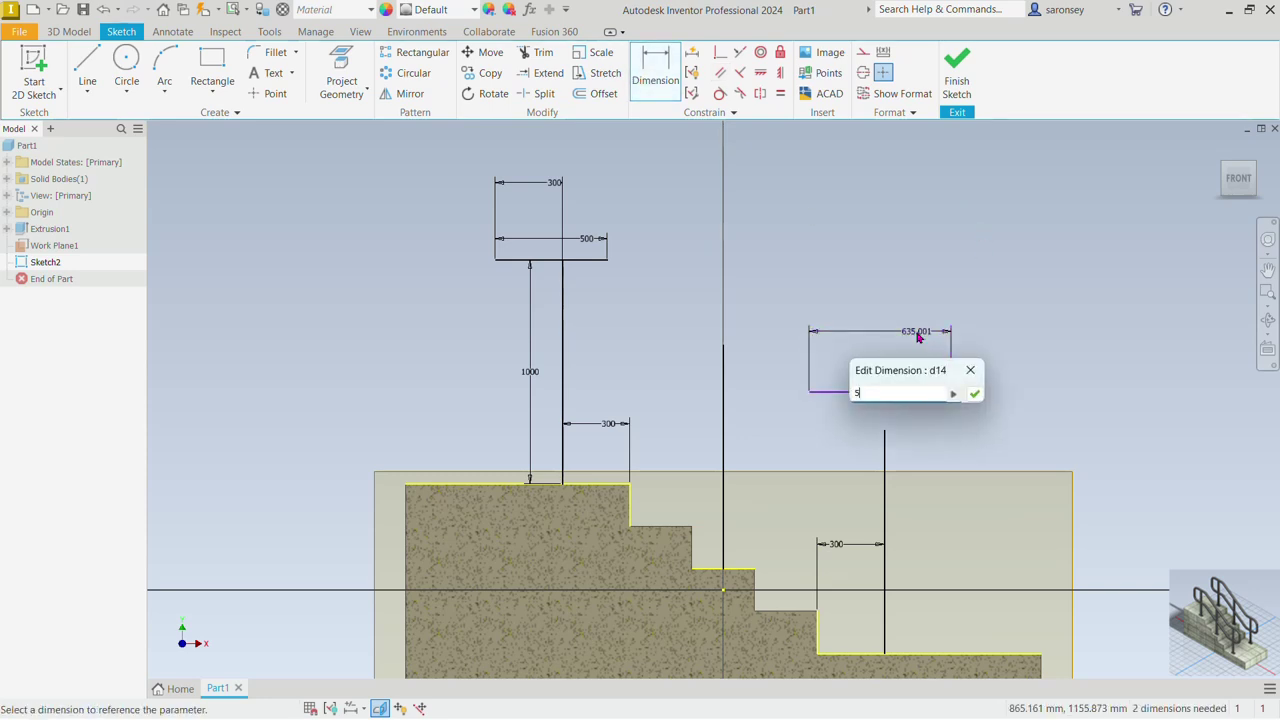
type("00")
key("Return")
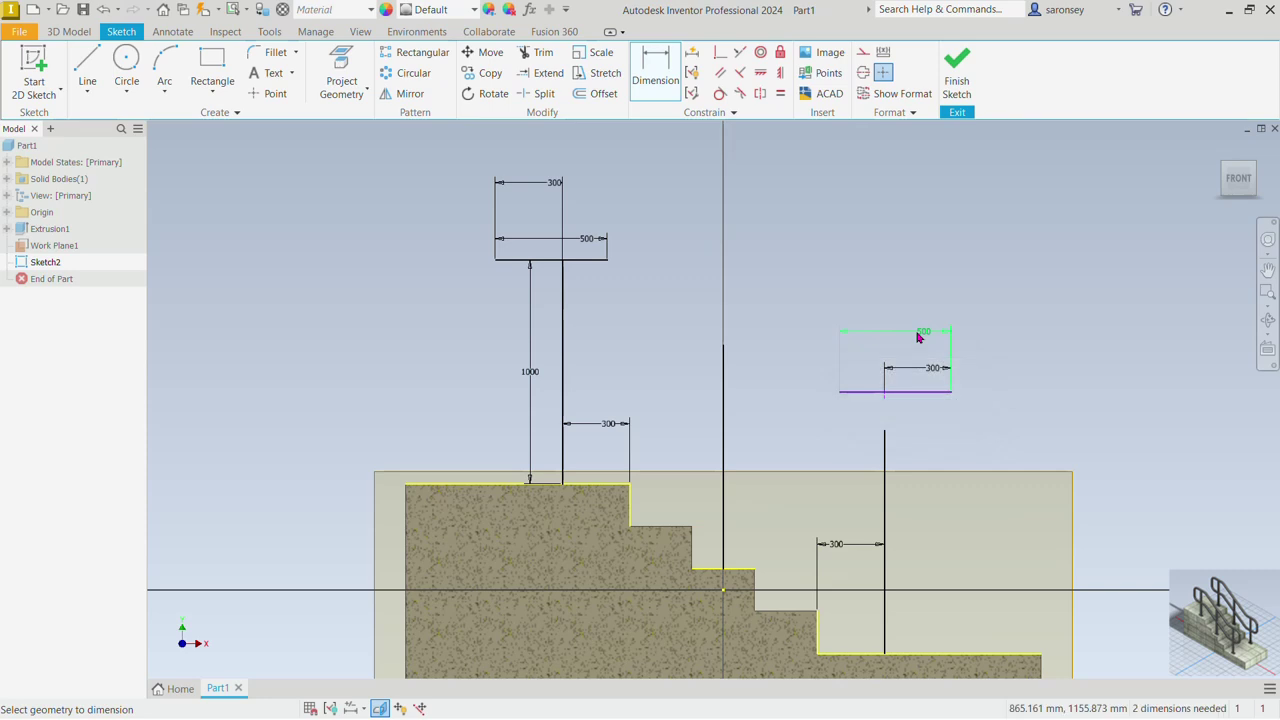
Step: Apply a coincident constraint between the lower handrail line's point and the top end of the lower landing post
left_click(720, 52)
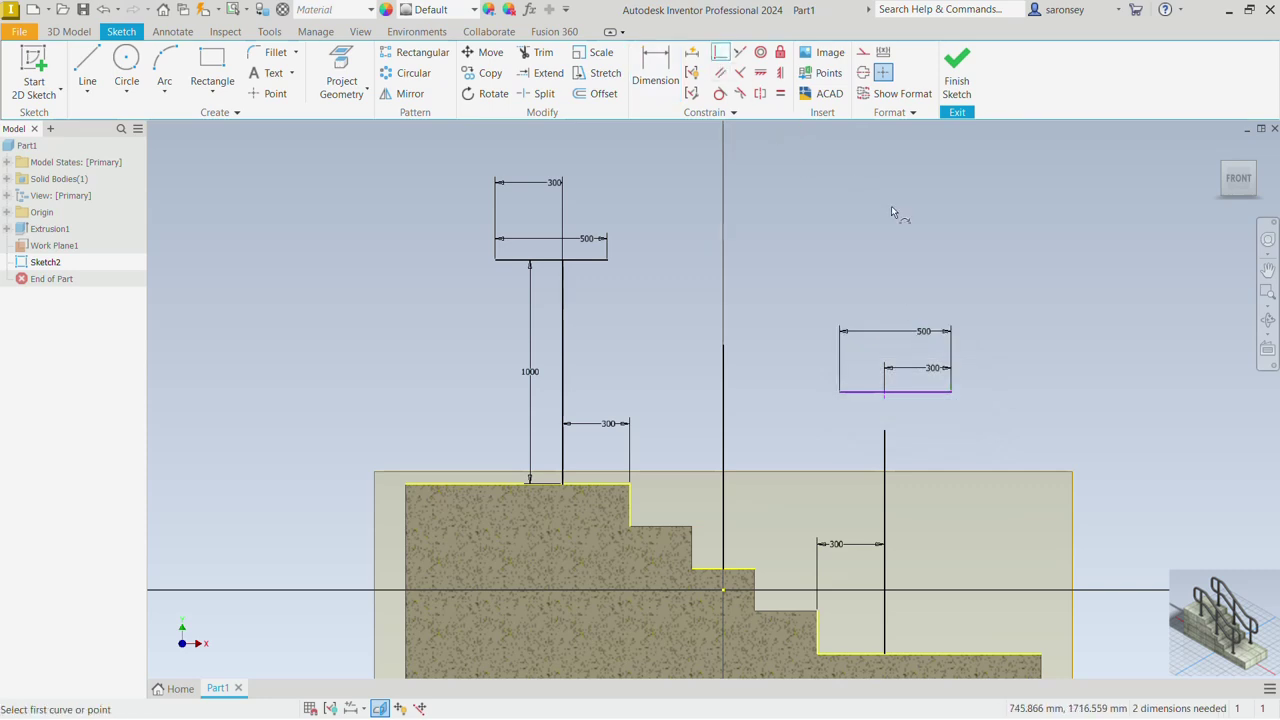
left_click(886, 401)
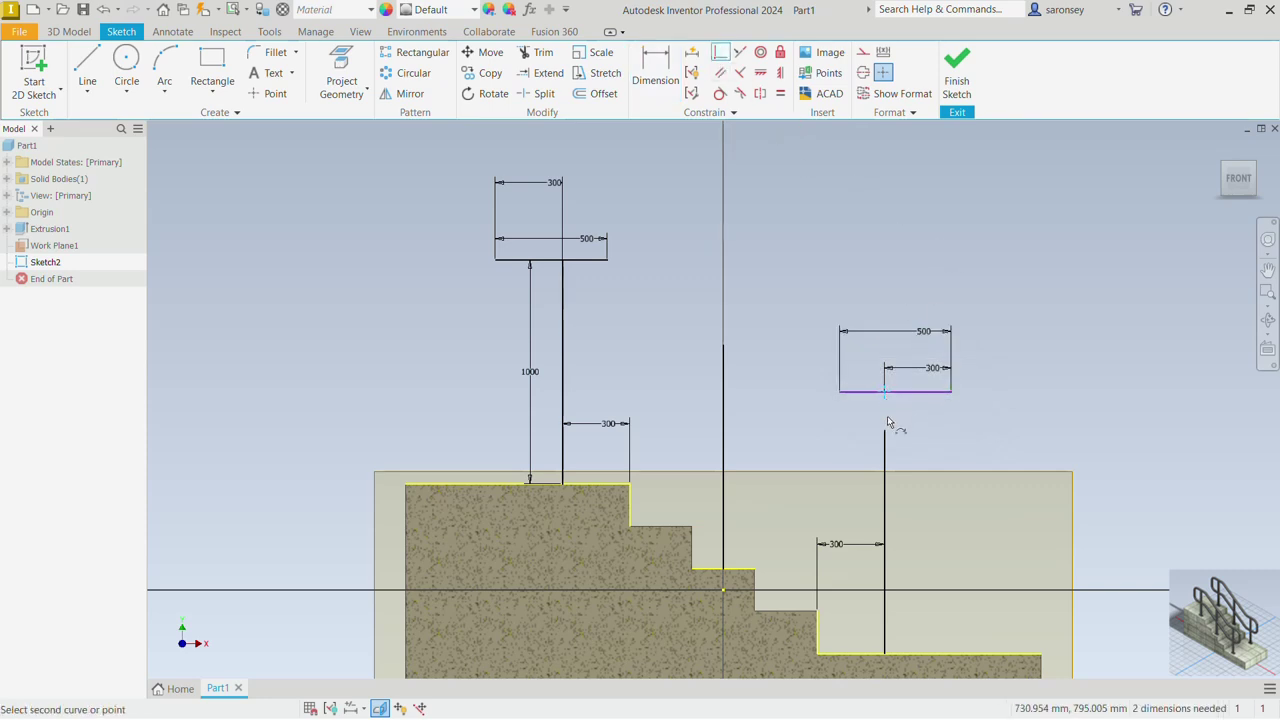
left_click(885, 433)
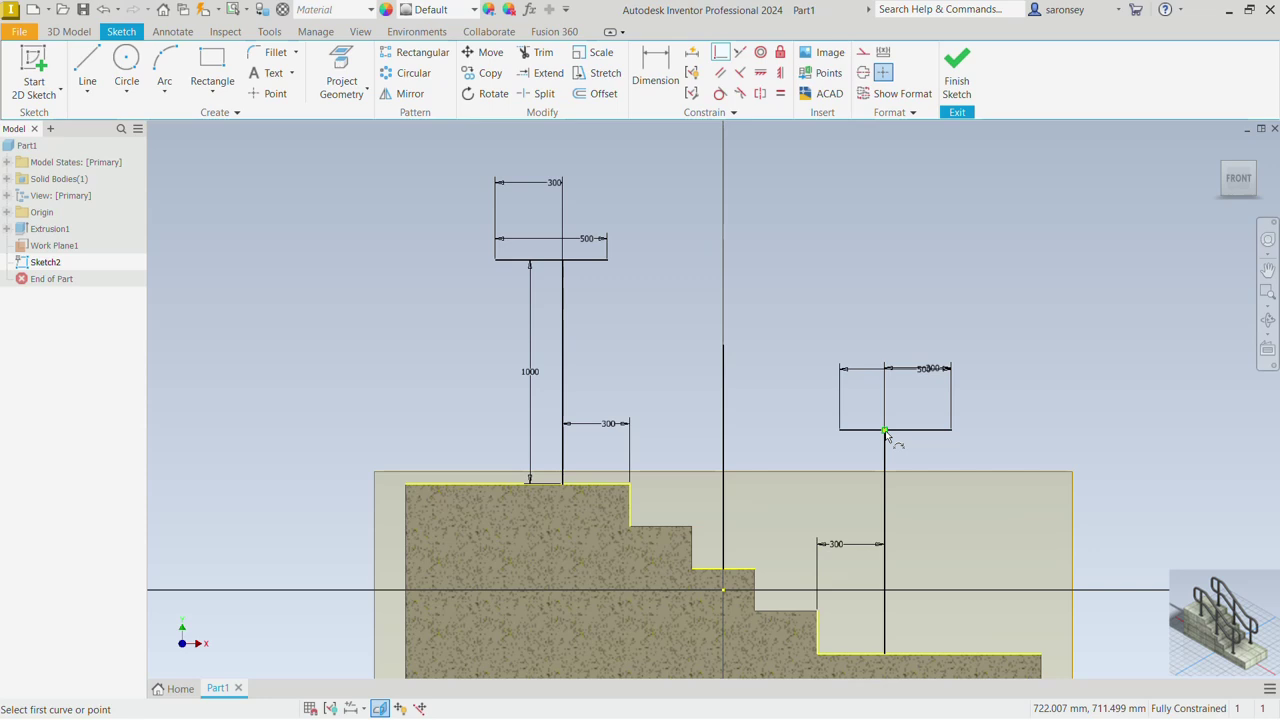
right_click(883, 186)
left_click(924, 187)
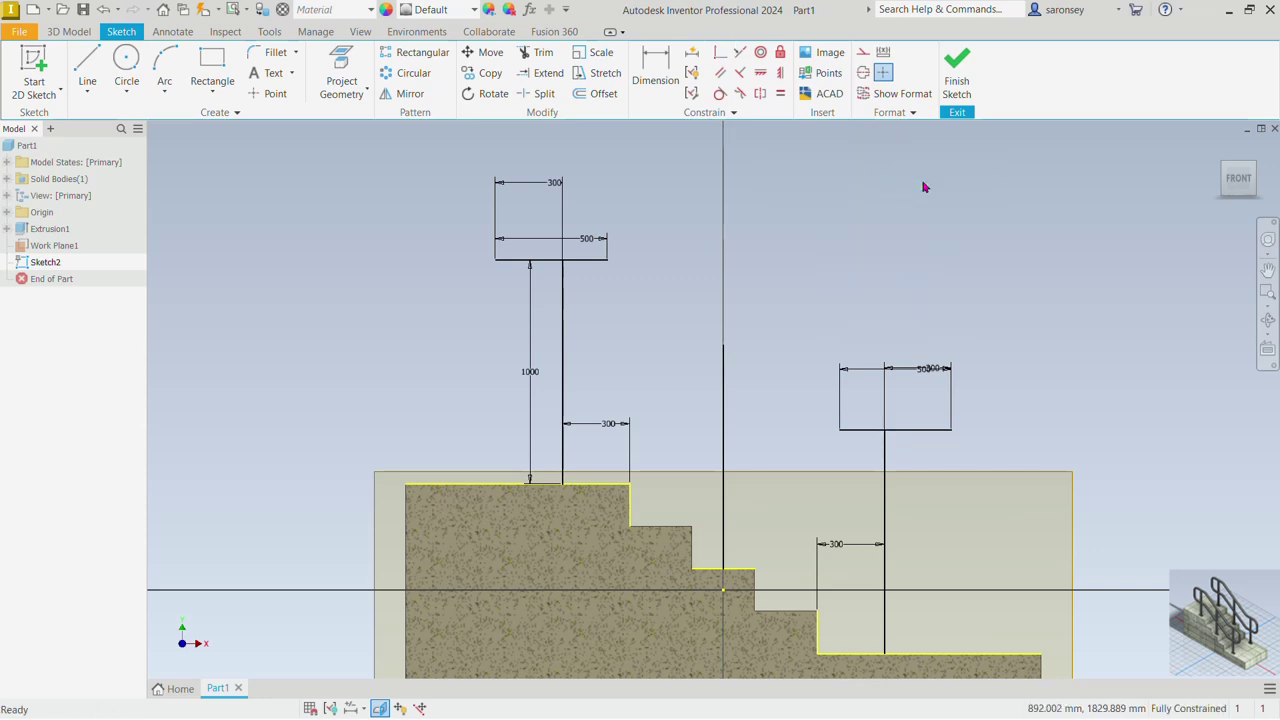
Step: Offset the horizontal lines on the top and lower landing posts 500 mm downward to create the mid rails
left_click(603, 94)
left_click(603, 260)
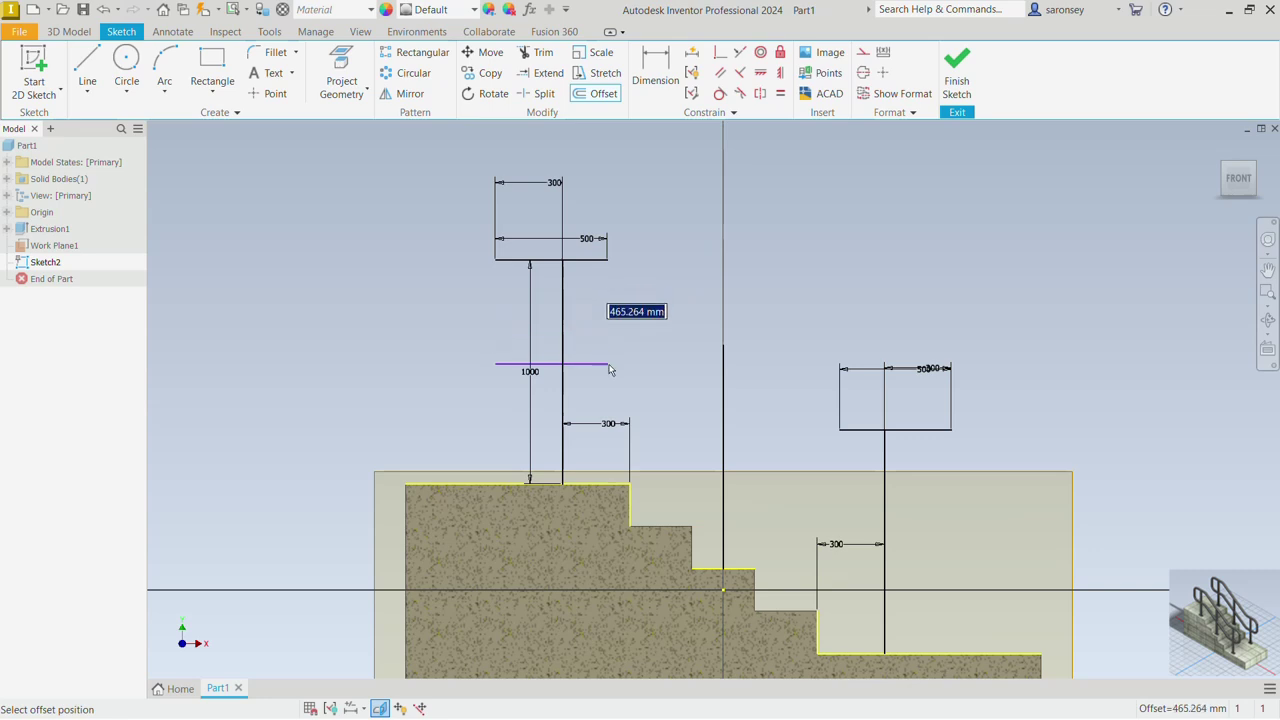
type("500")
key("Return")
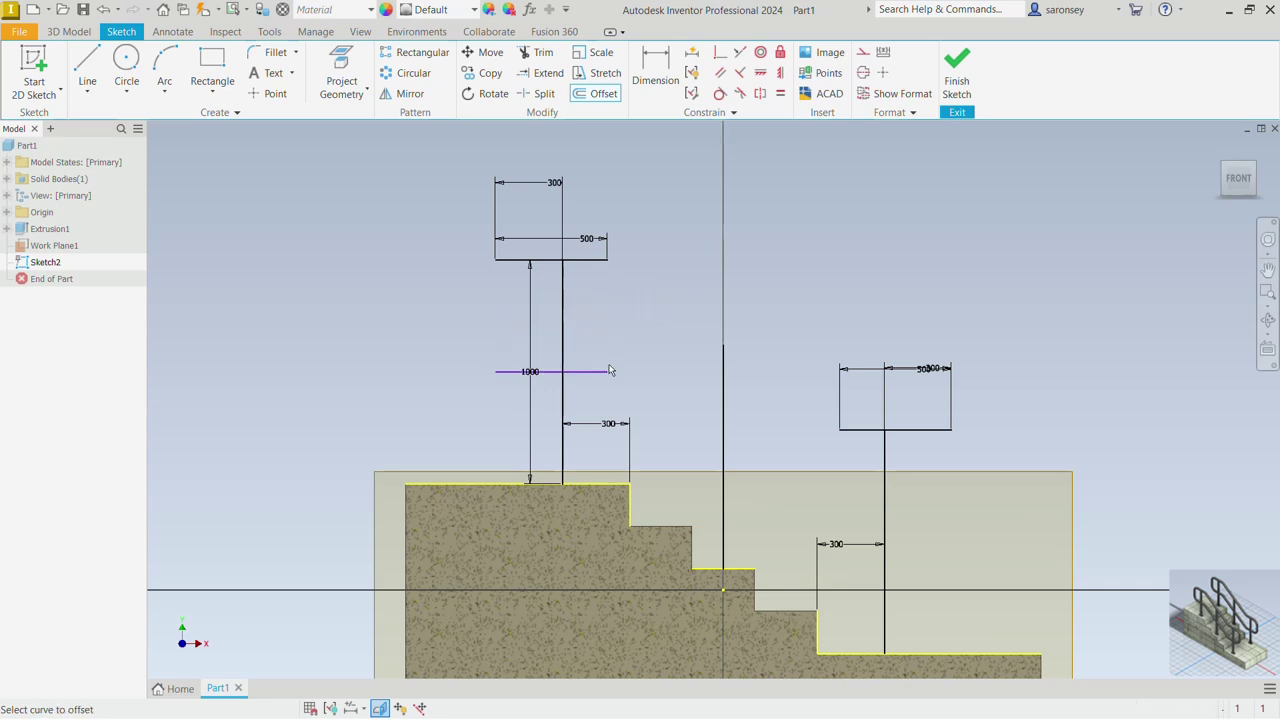
left_click(908, 430)
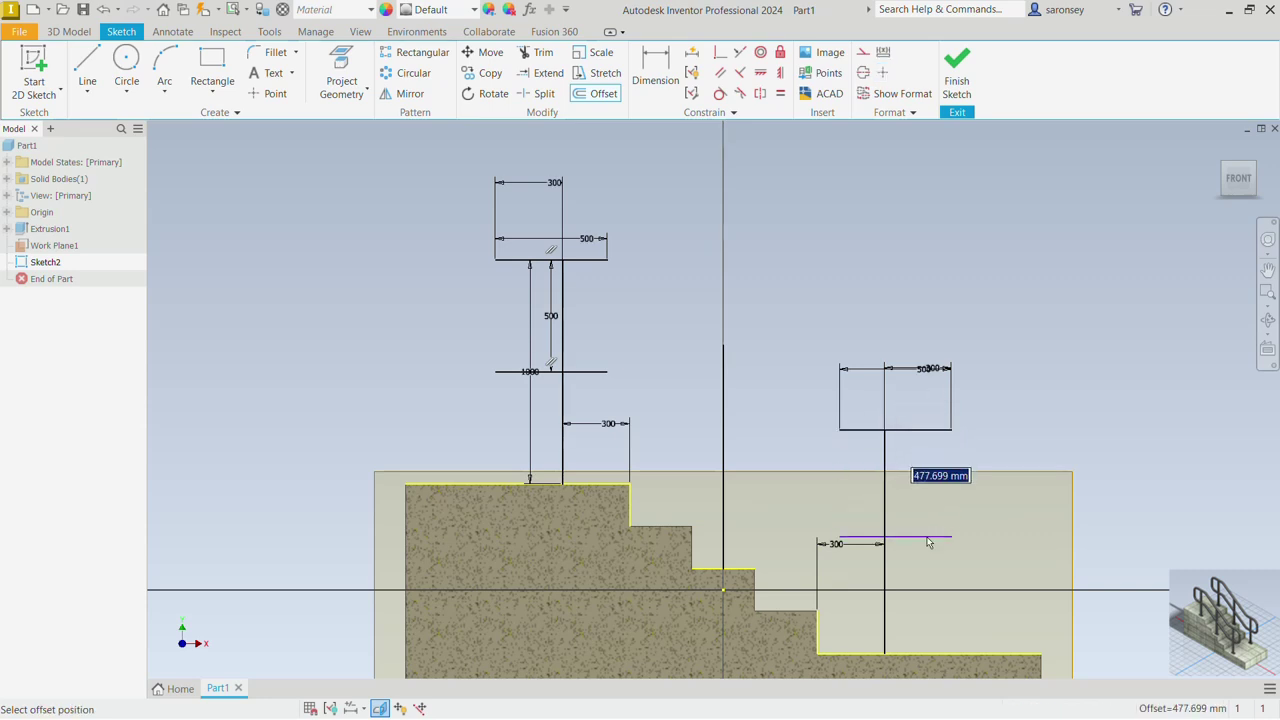
type("5")
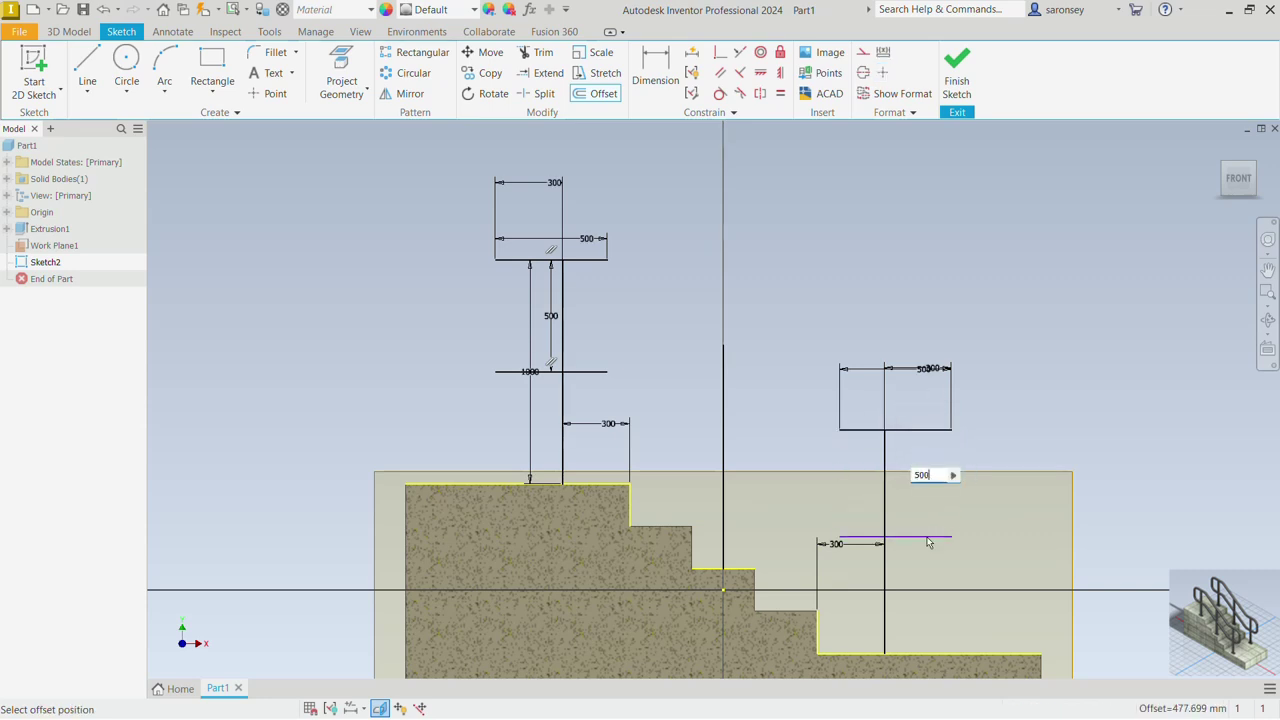
type("00")
key("Return")
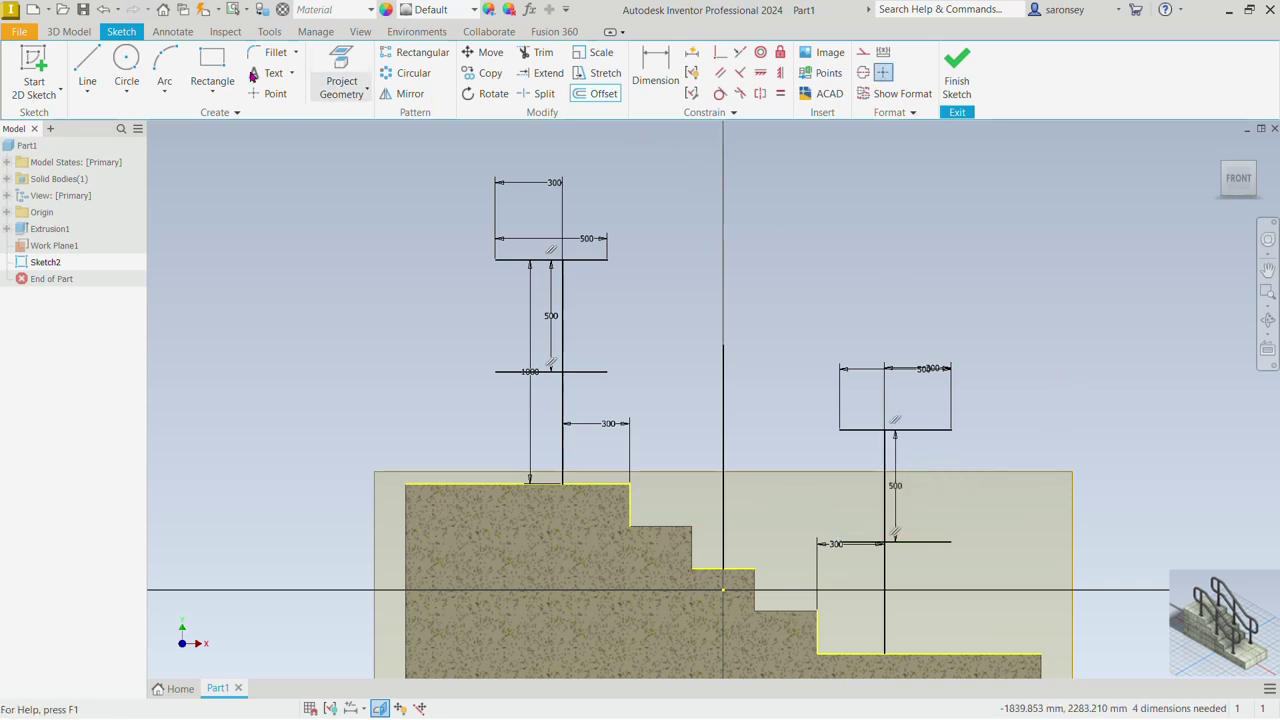
Step: Draw two sloped lines joining the inner ends of the upper rails and of the mid rails between the two landings
left_click(87, 66)
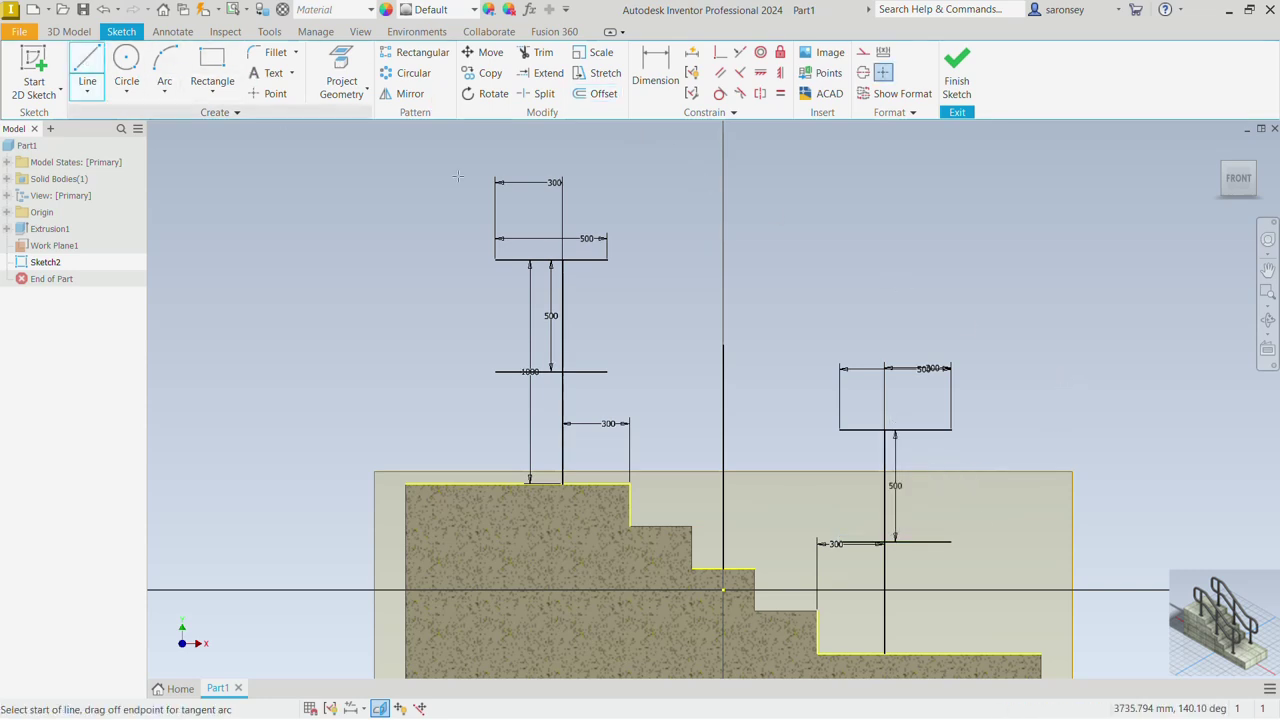
left_click(606, 259)
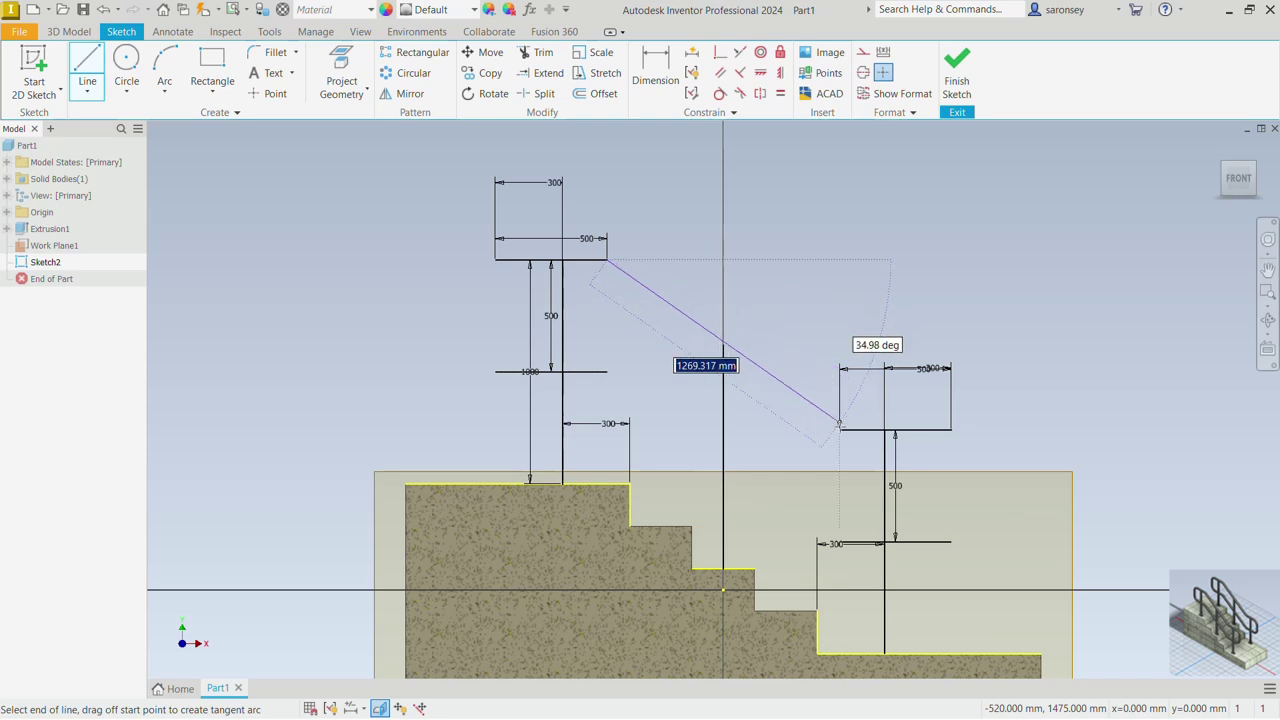
left_click(840, 430)
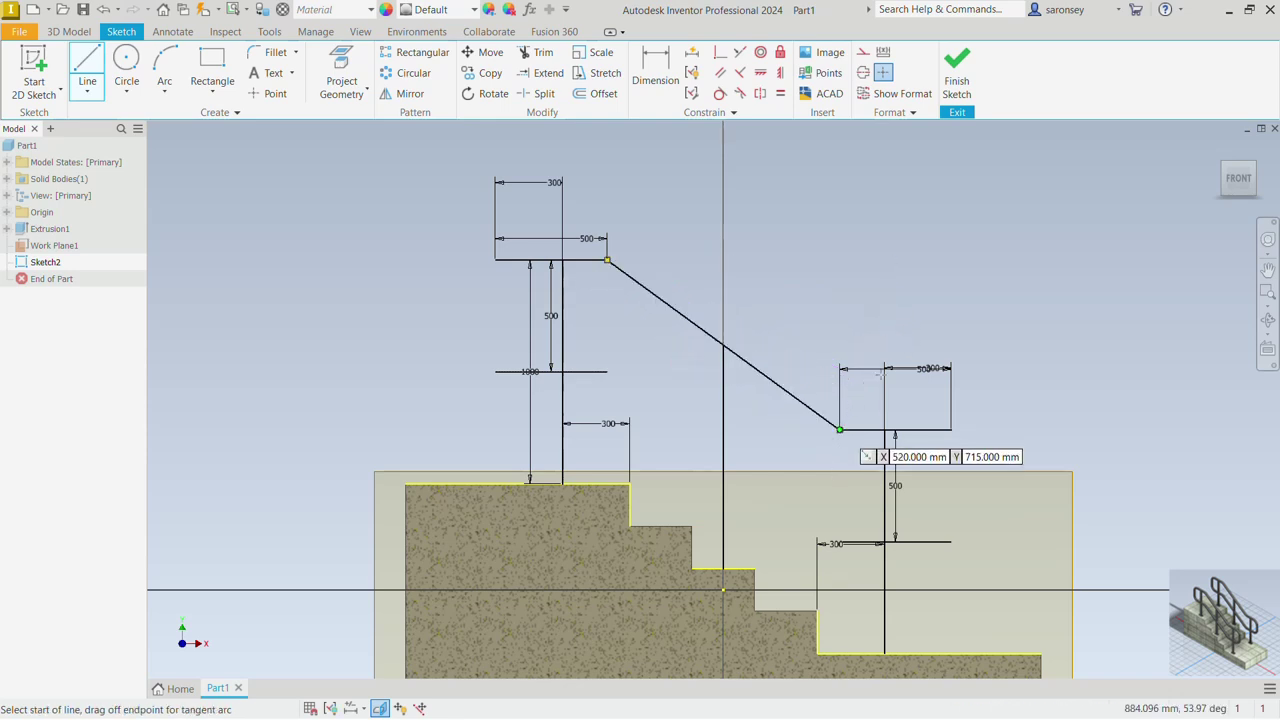
left_click(607, 371)
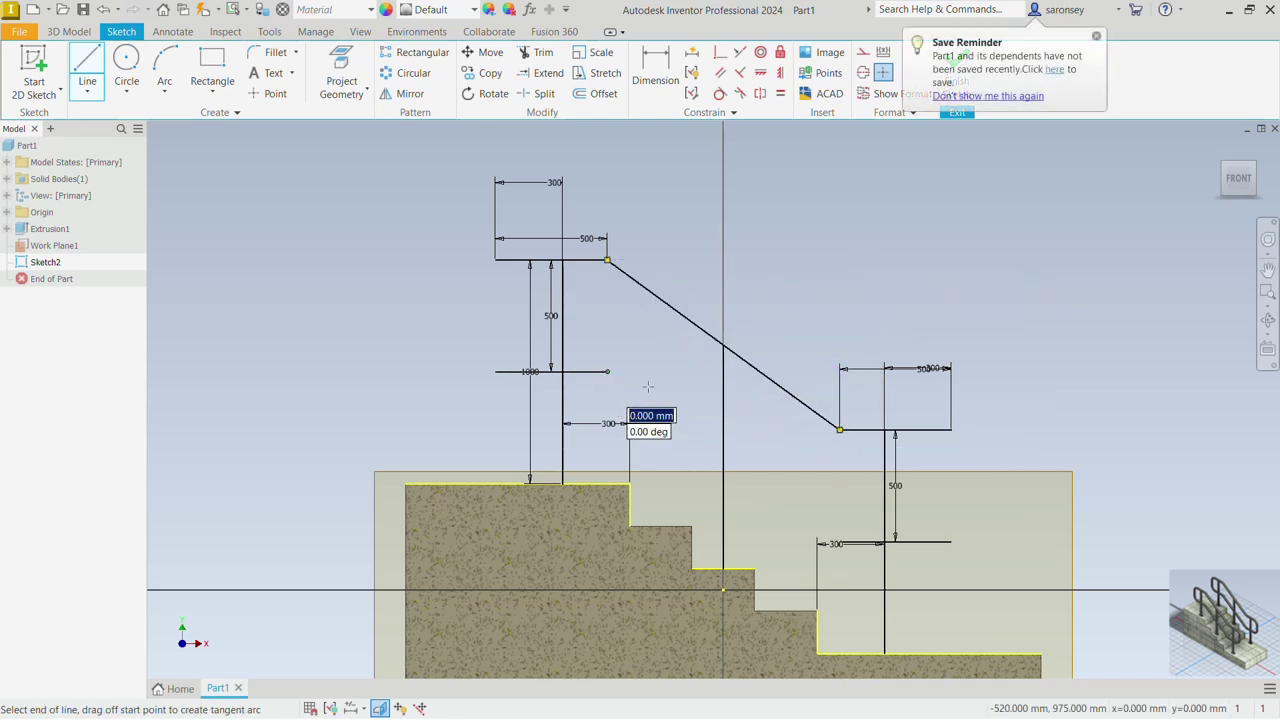
double_click(838, 543)
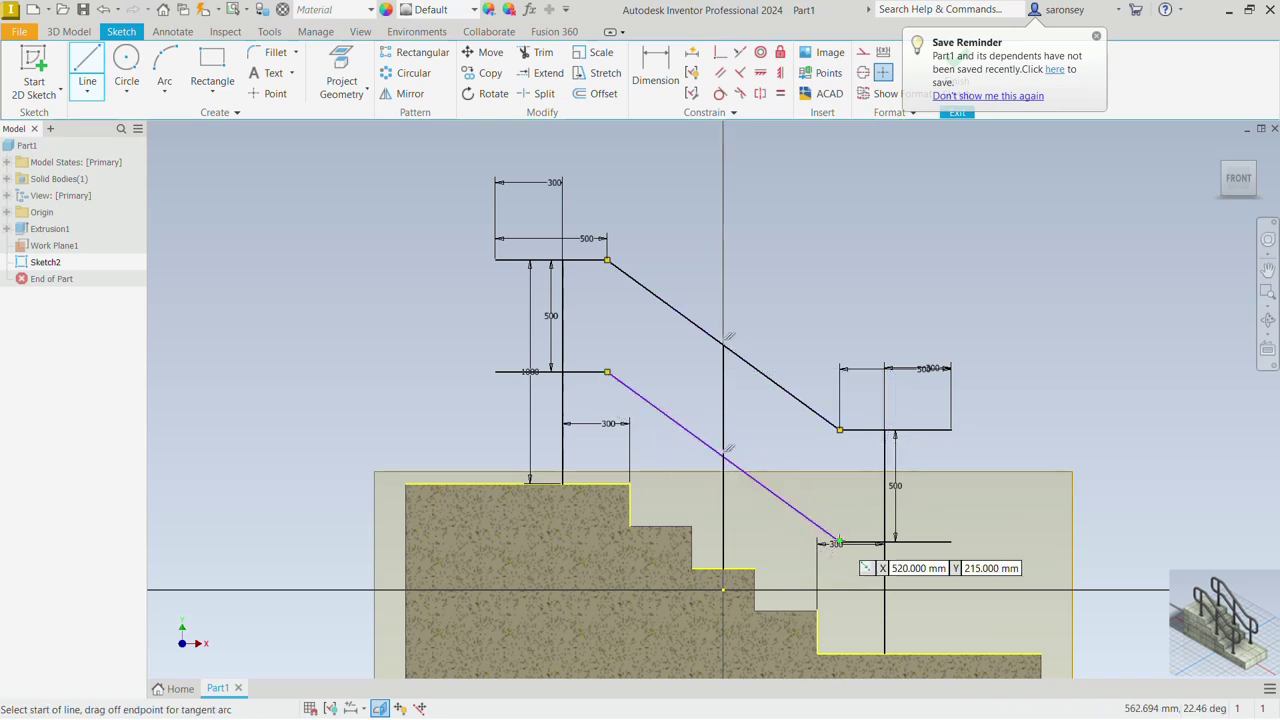
right_click(778, 272)
left_click(814, 266)
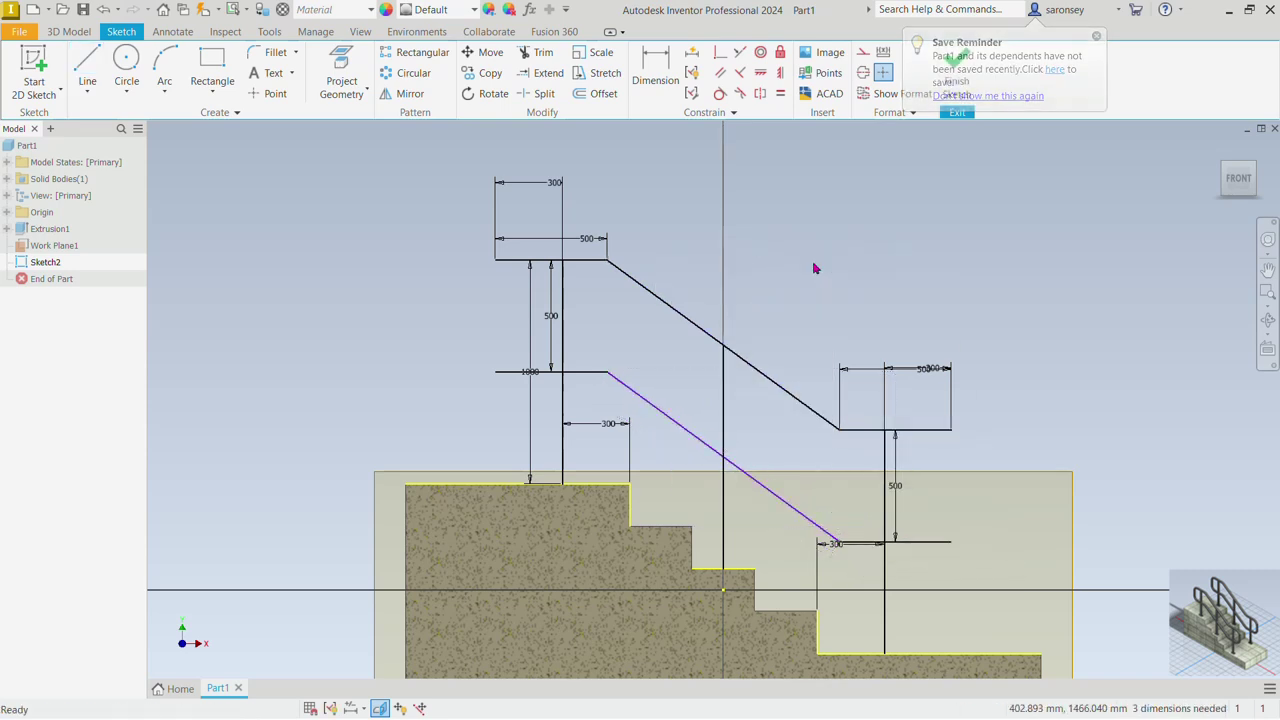
Step: Dimension the perpendicular distance between the two sloped rail lines, accepting the proposed value
left_click(653, 63)
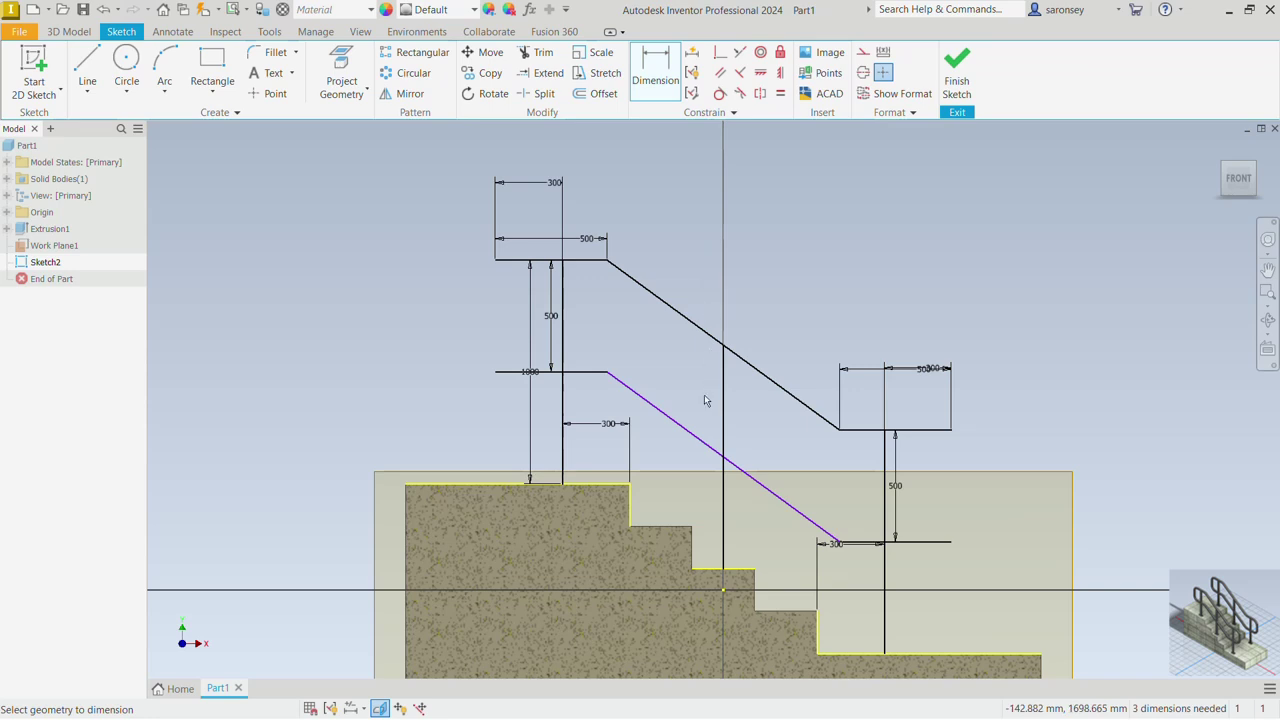
left_click(696, 436)
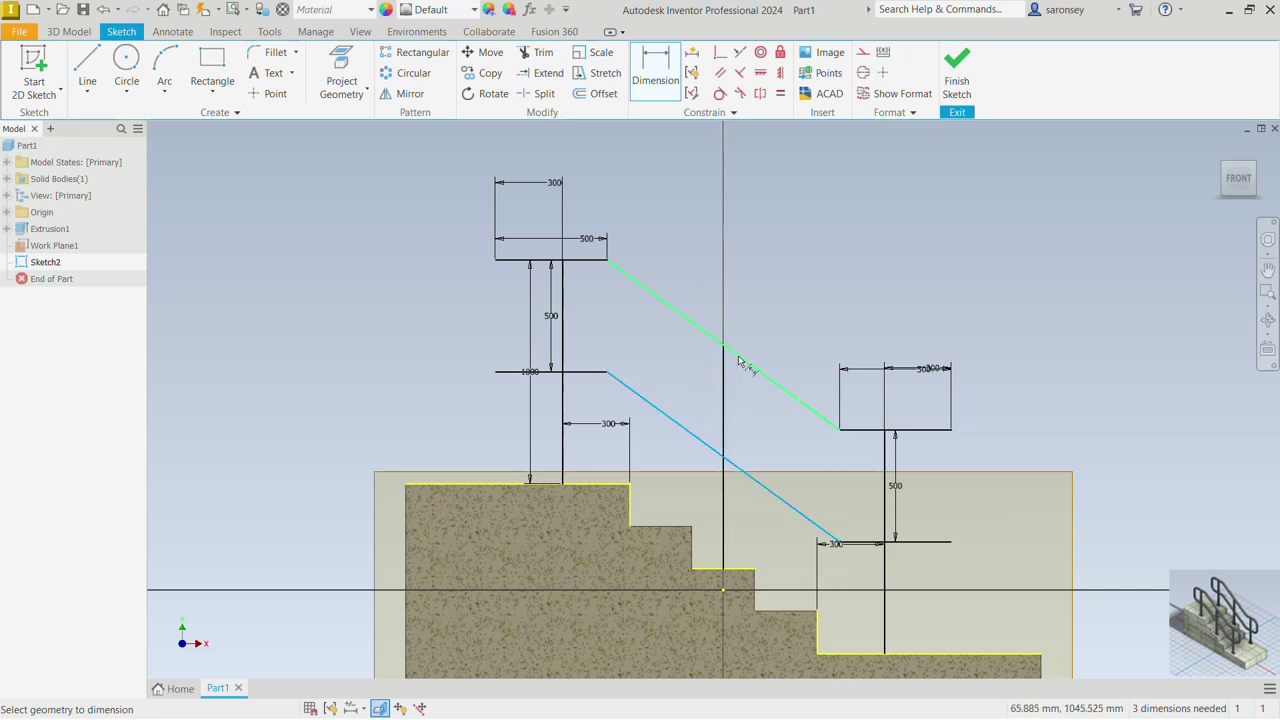
left_click(736, 354)
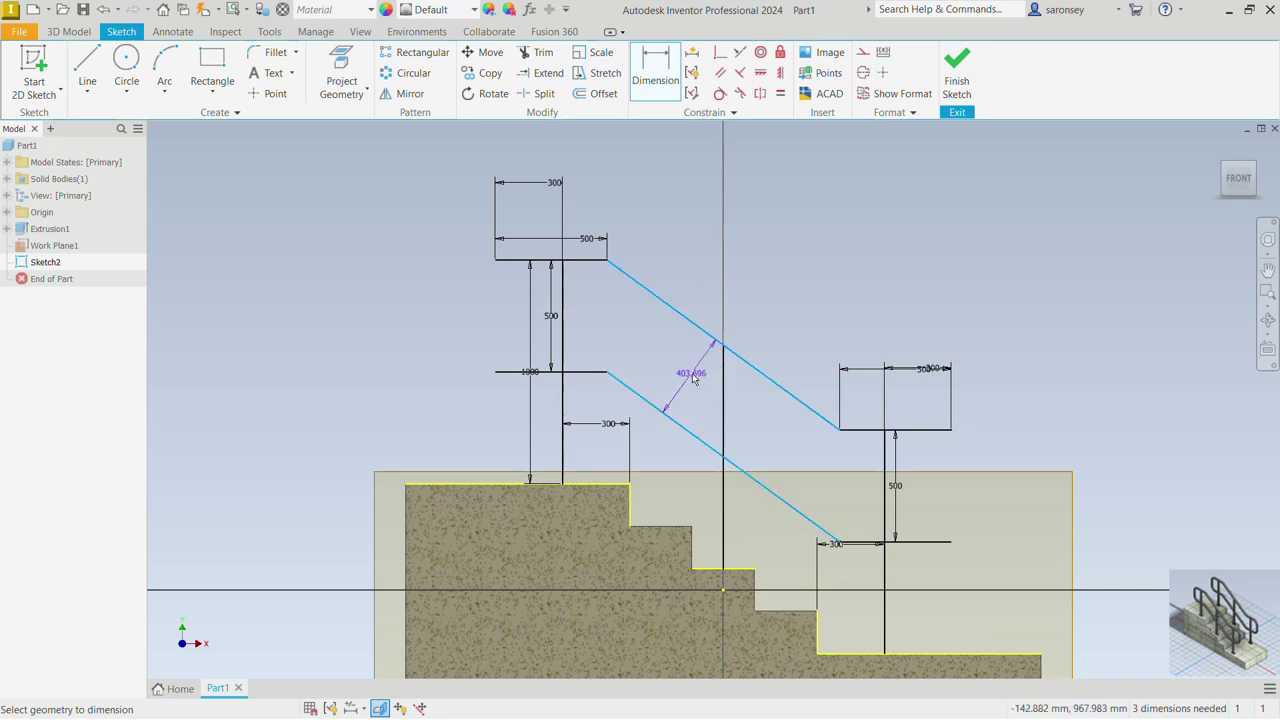
scroll(692, 378, "down", 5)
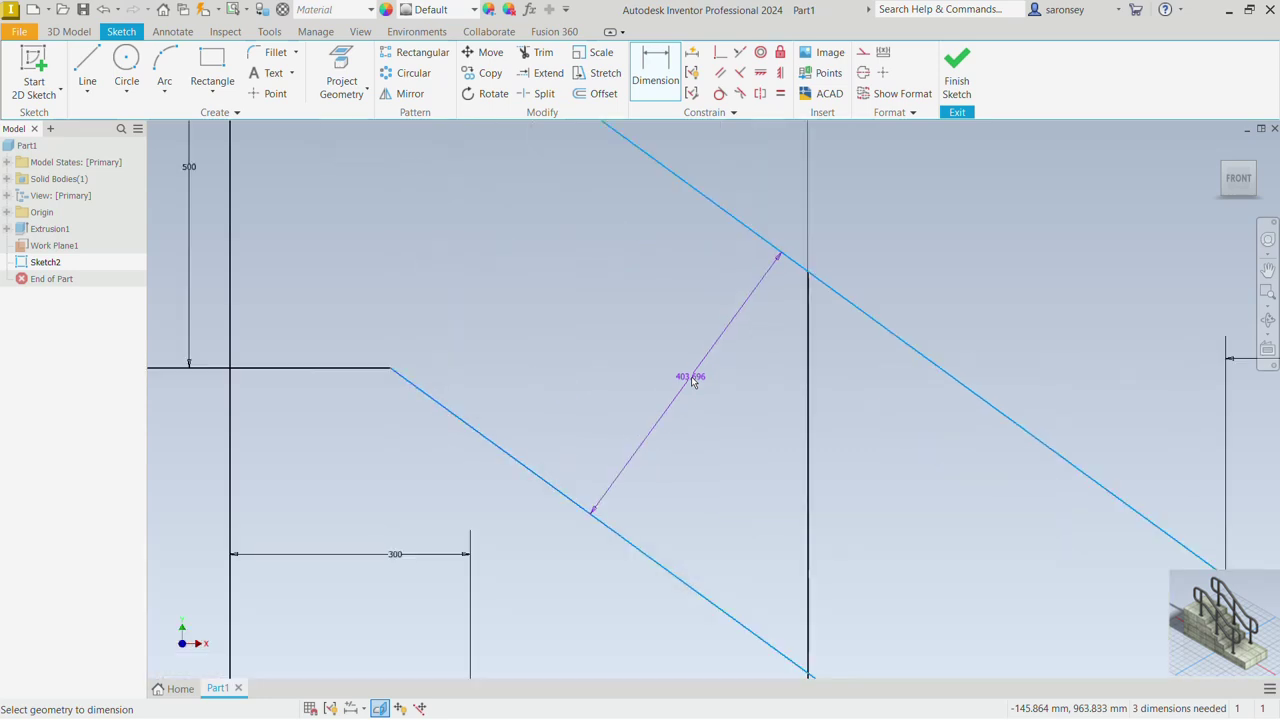
left_click(692, 381)
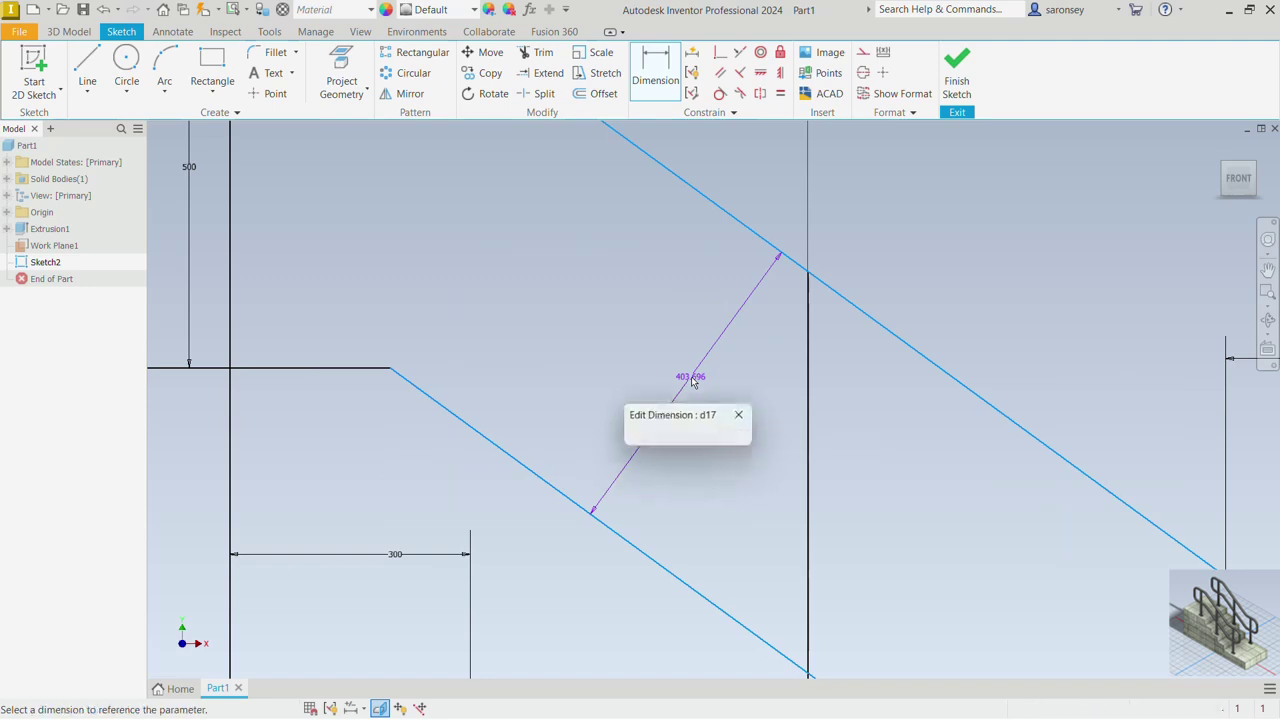
left_click(748, 438)
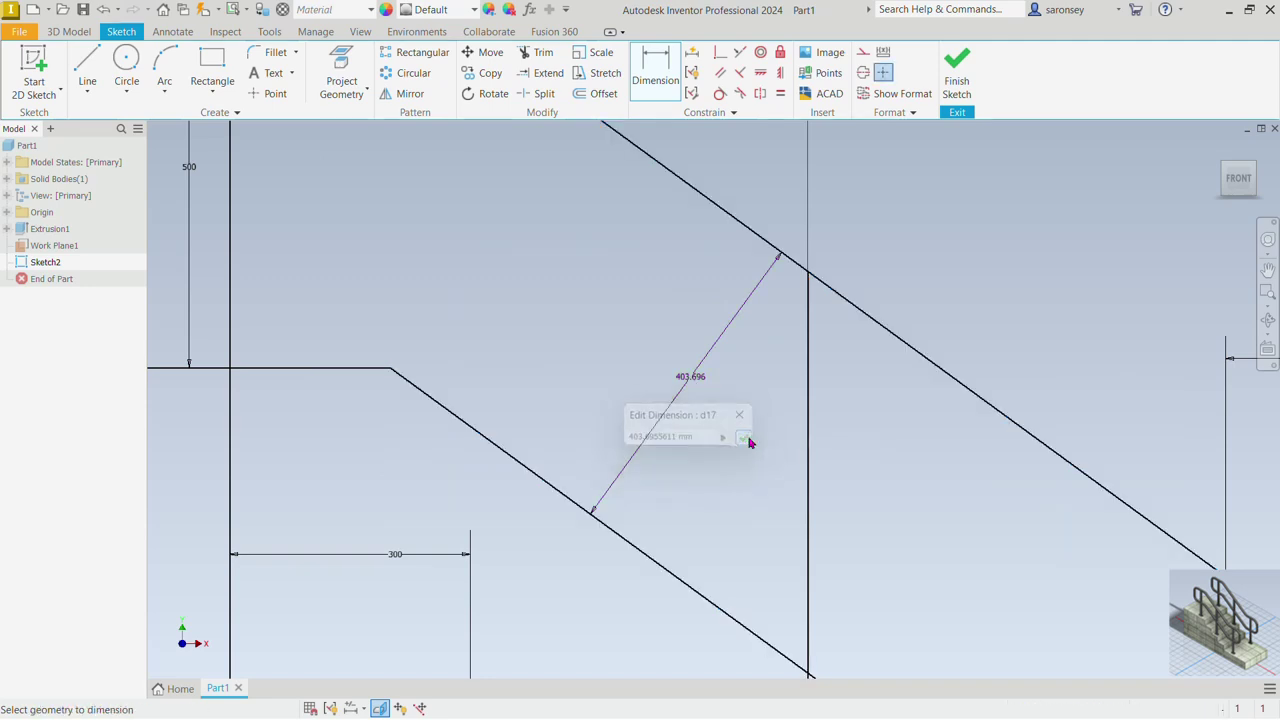
scroll(749, 443, "up", 5)
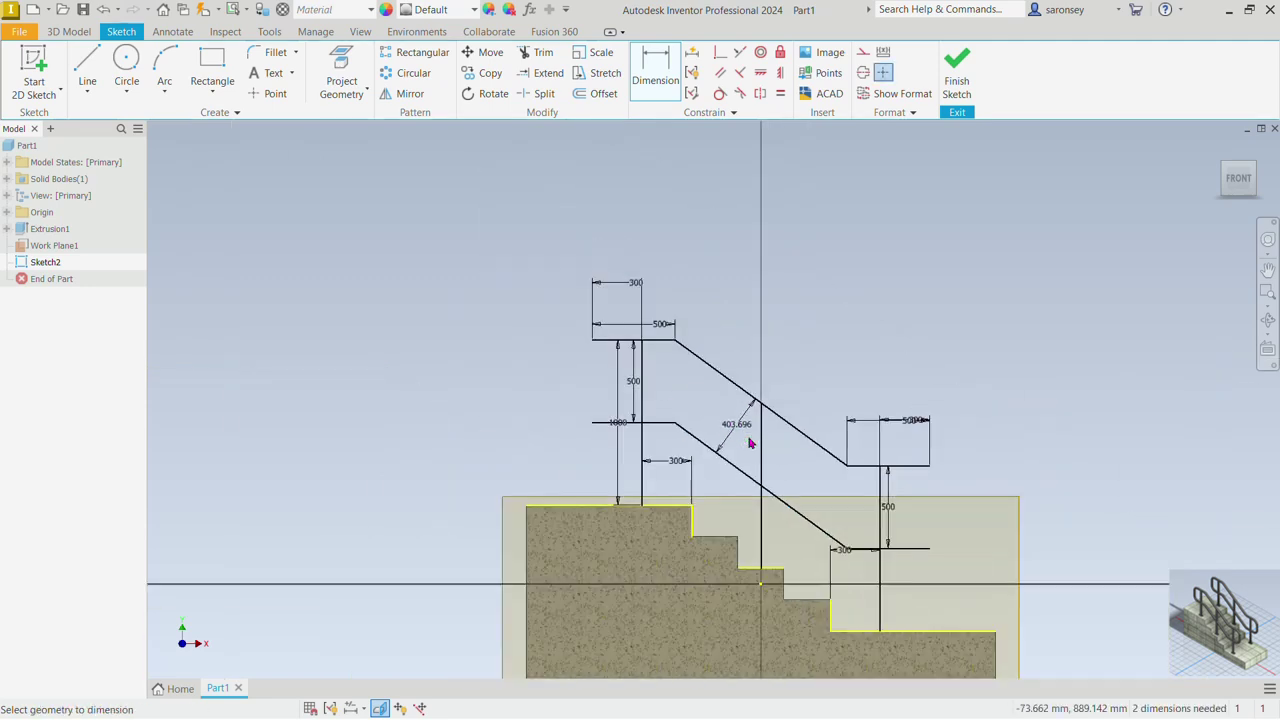
Step: Close both outer ends of the handrail with vertical lines joining the upper rail to the mid rail
left_click(87, 68)
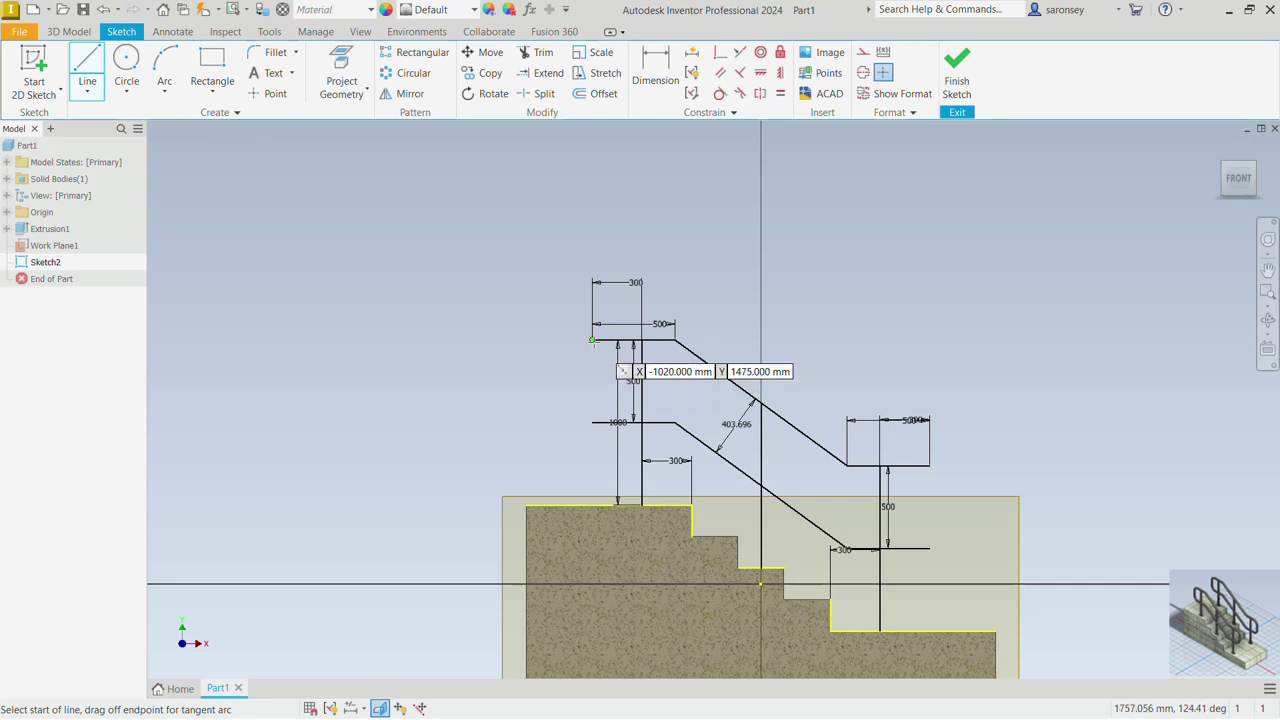
left_click(592, 340)
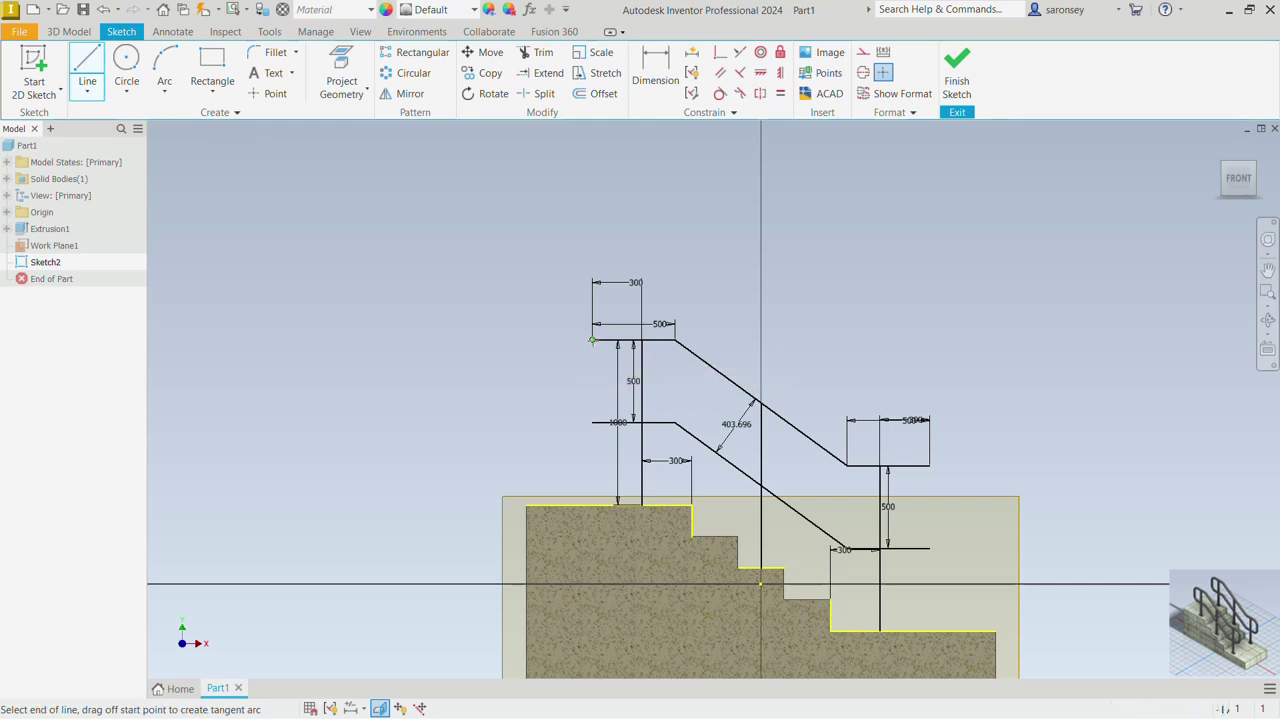
double_click(592, 422)
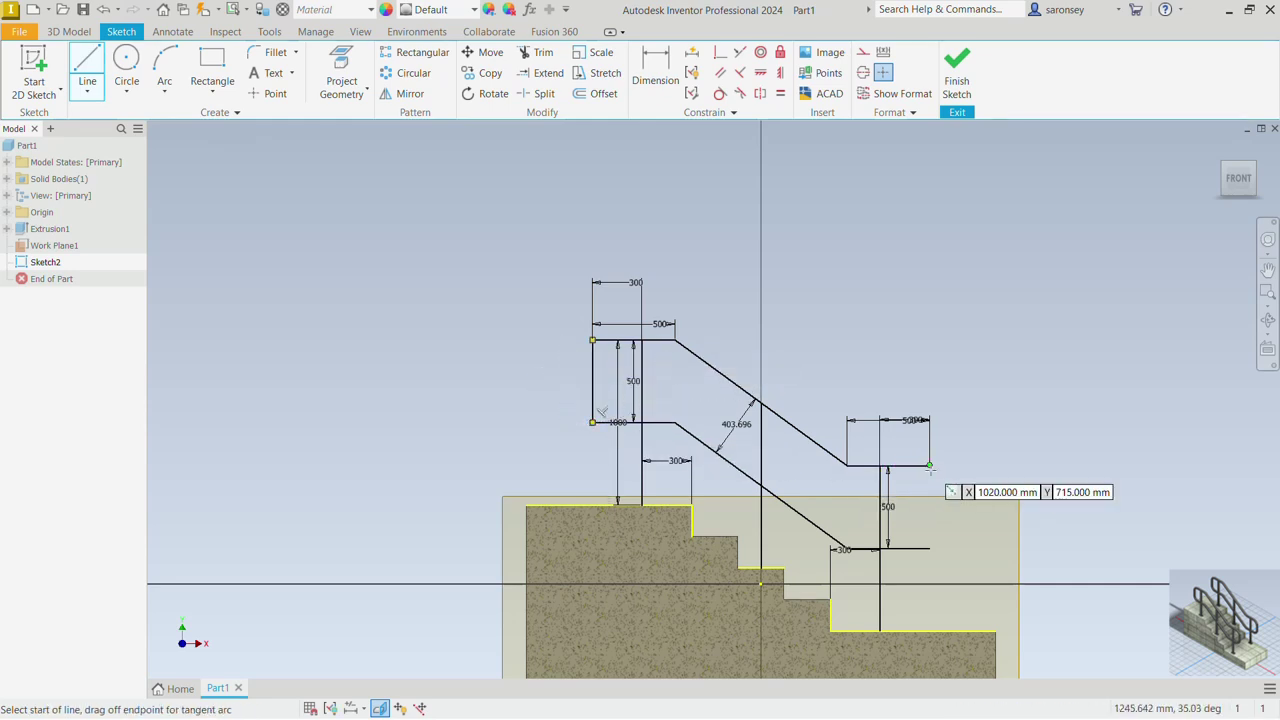
left_click(929, 465)
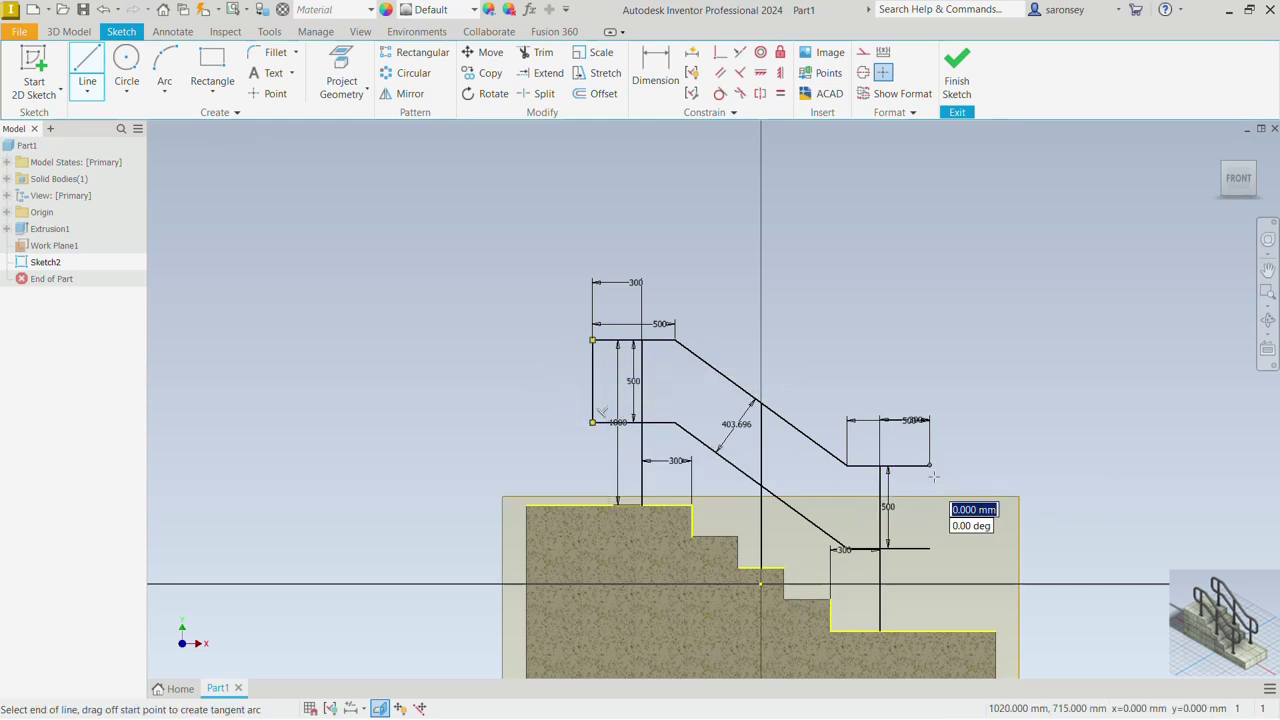
double_click(929, 548)
middle_click_drag(955, 503, 869, 461)
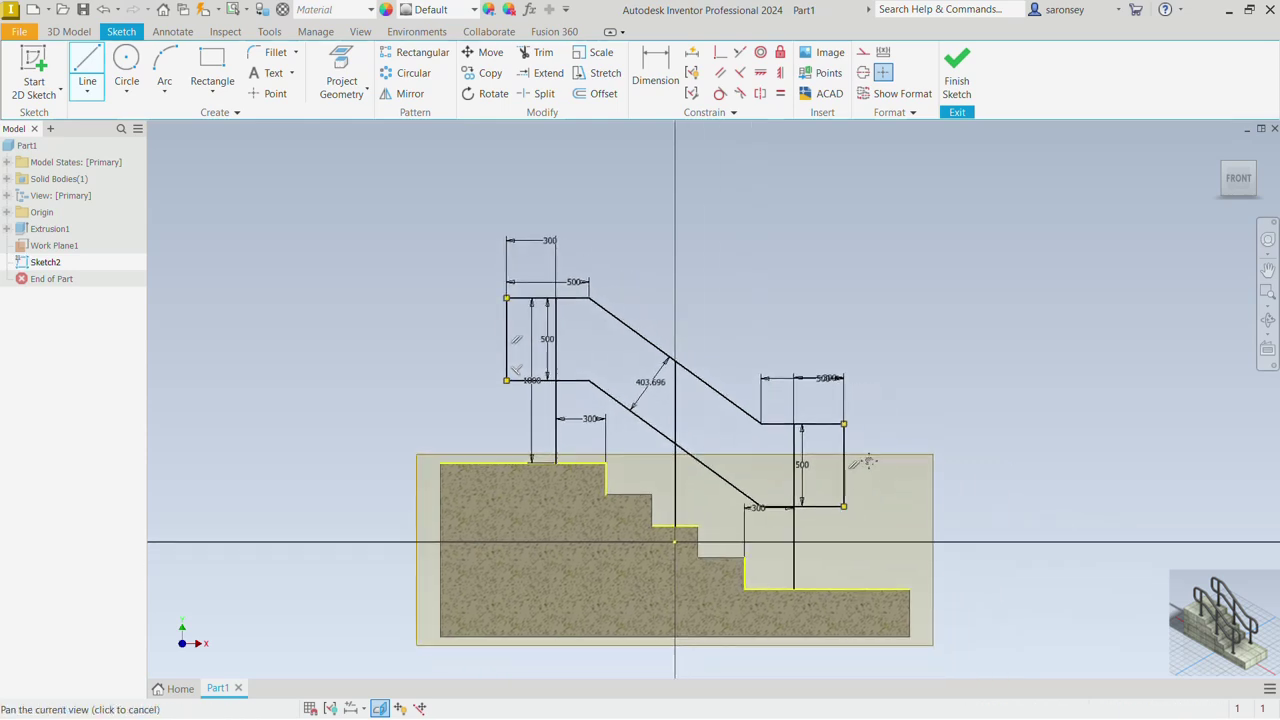
Step: Fillet the two outer corners of the handrail loop above the top landing with a 150 mm radius
left_click(275, 52)
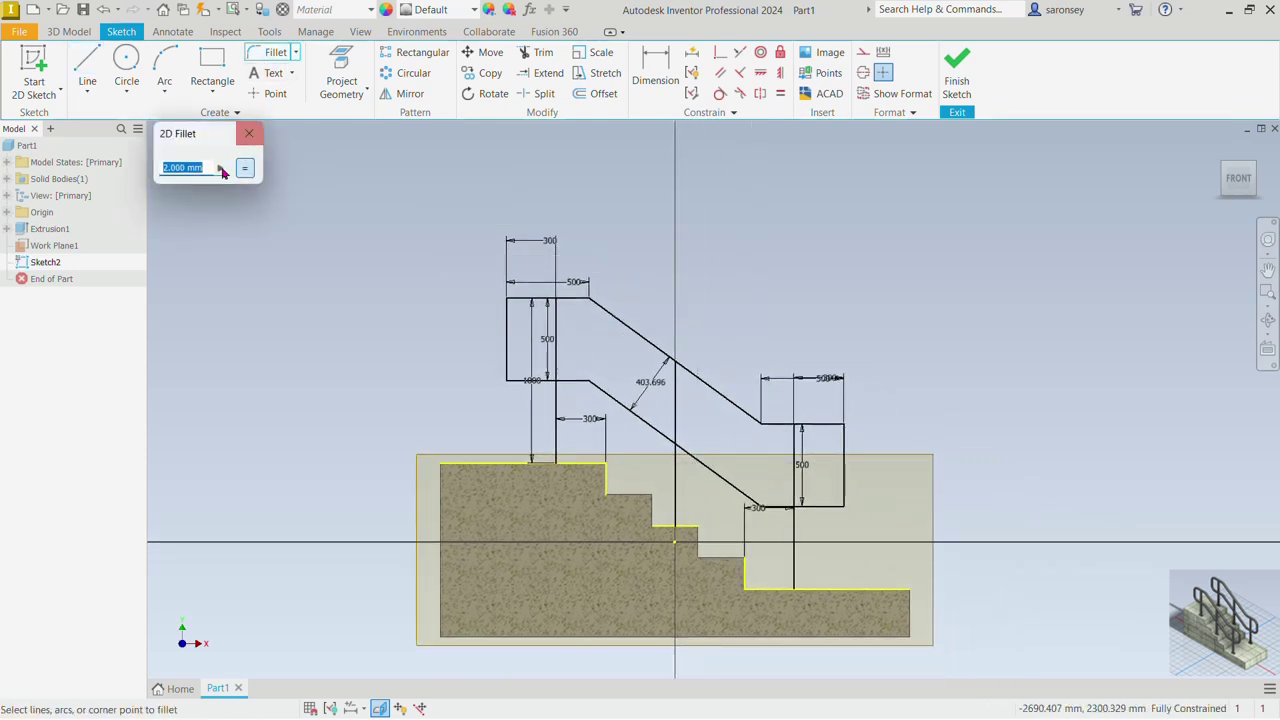
type("150")
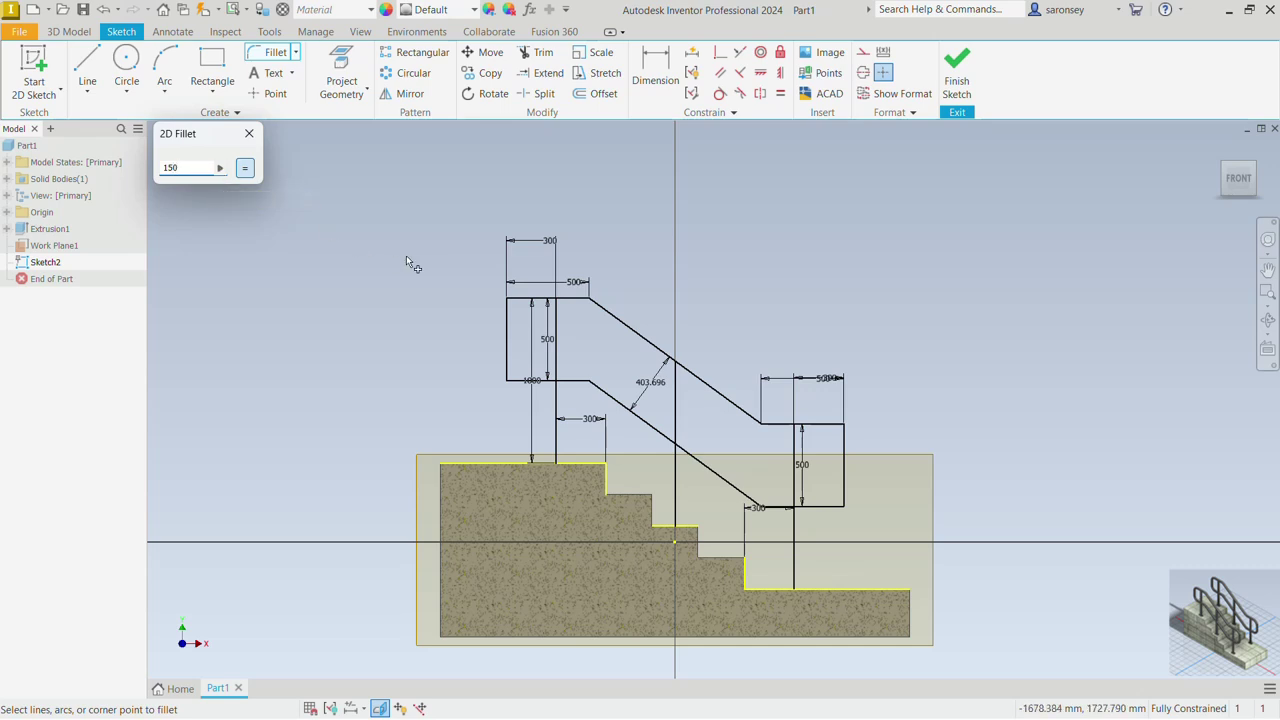
scroll(456, 280, "up", 3)
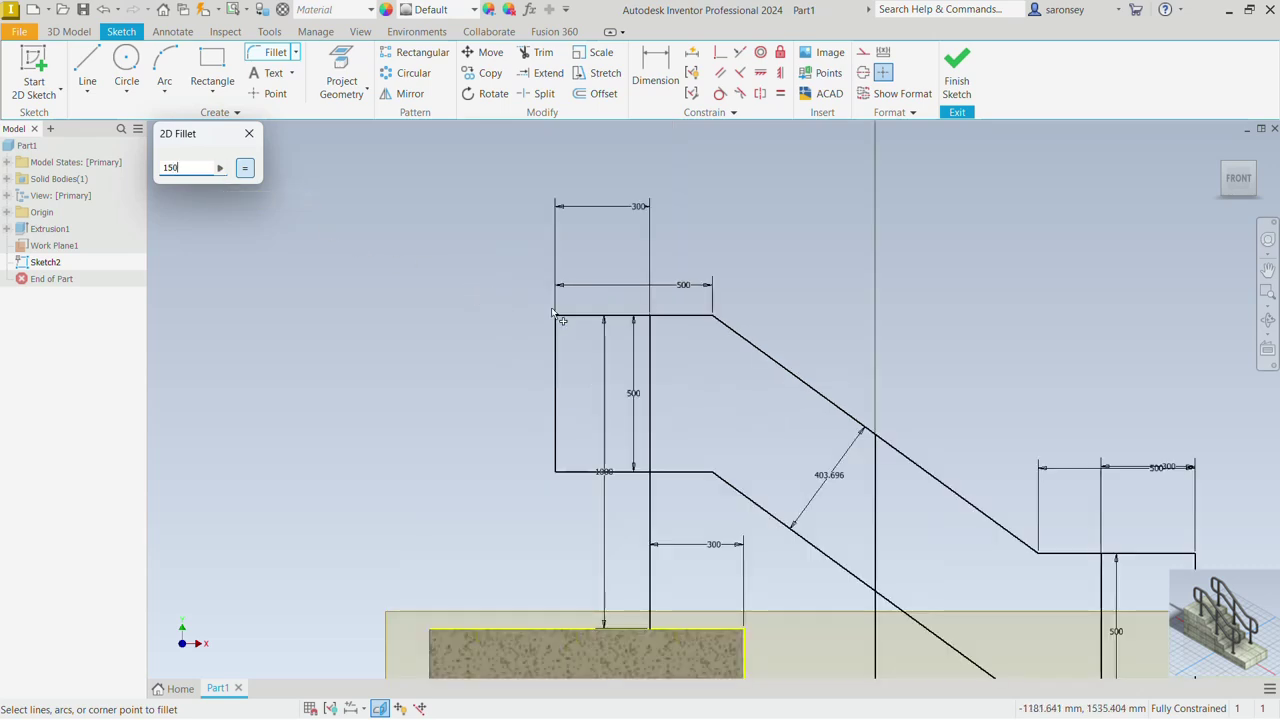
left_click(603, 318)
left_click(557, 362)
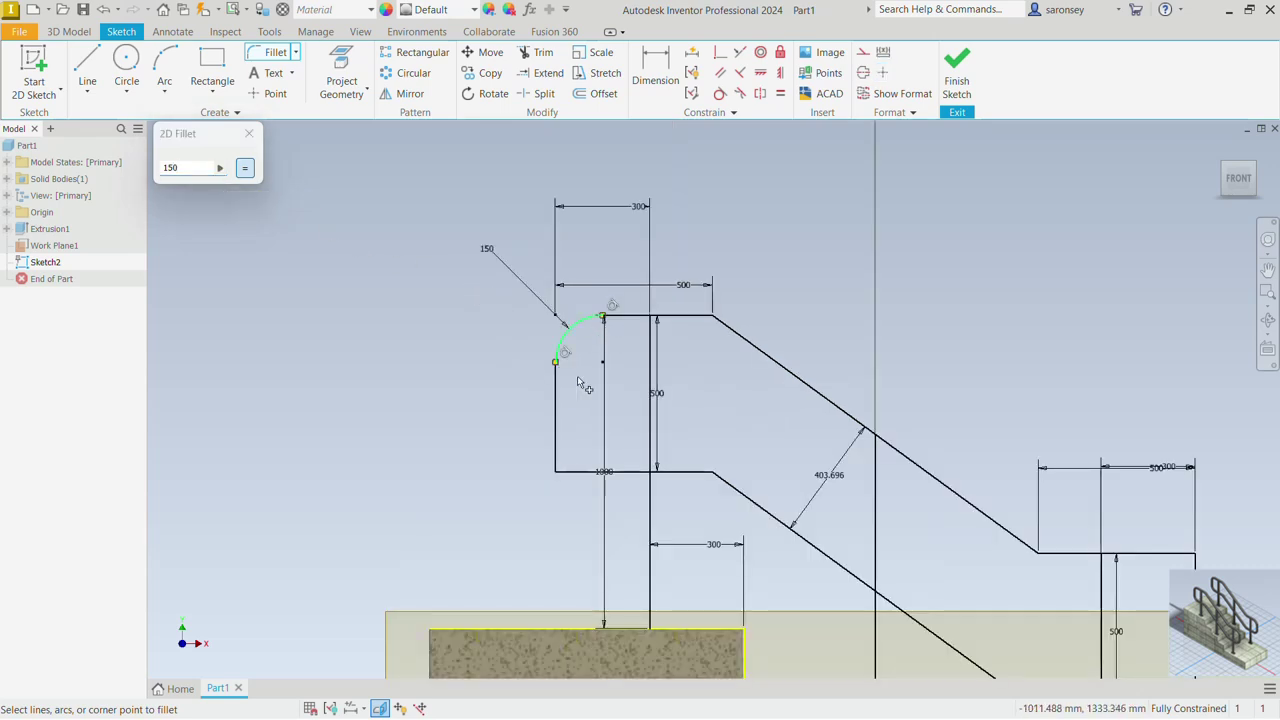
left_click(635, 471)
left_click(555, 457)
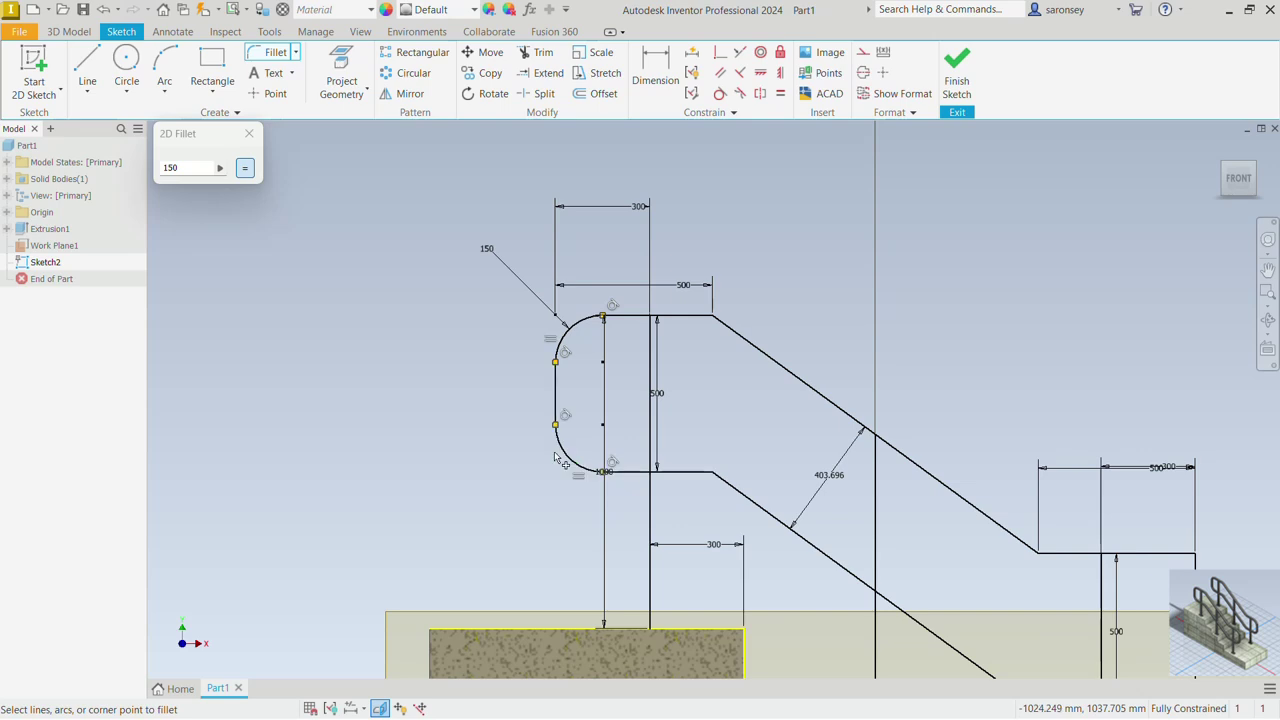
Step: Add 150 mm fillets where the top landing's upper and mid rails meet the sloped lines
middle_click_drag(760, 453, 650, 461)
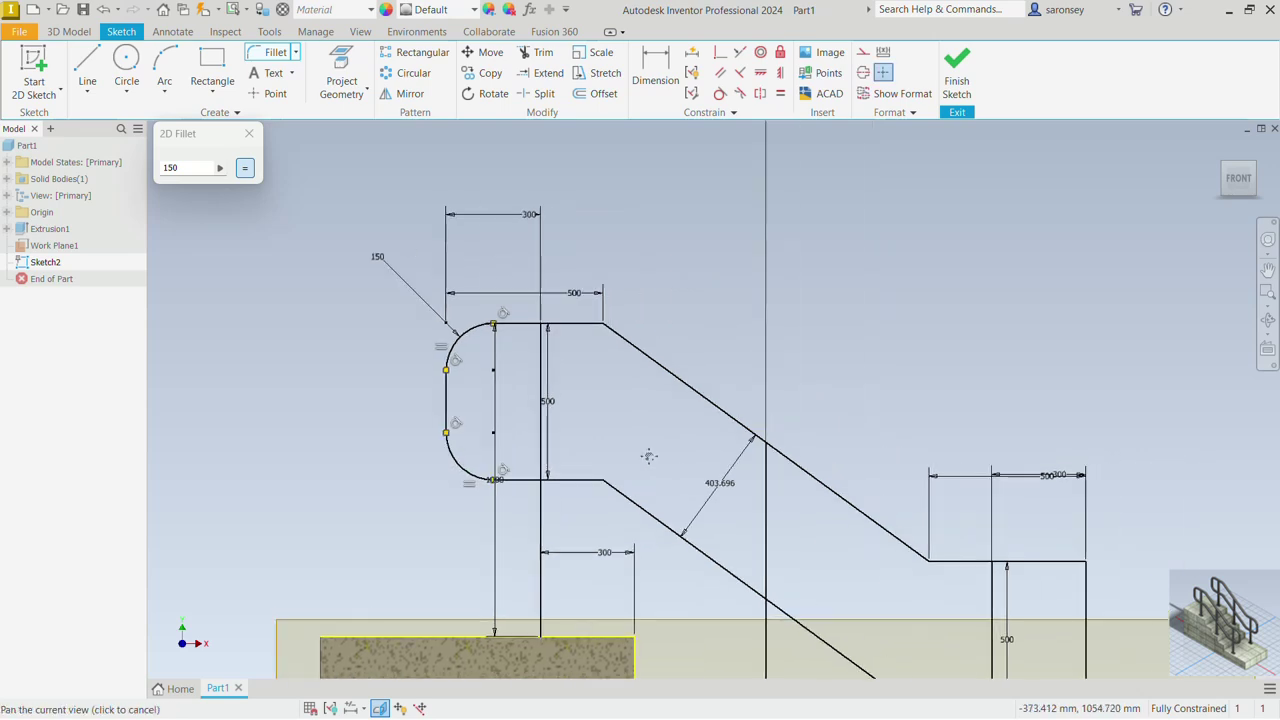
left_click(640, 351)
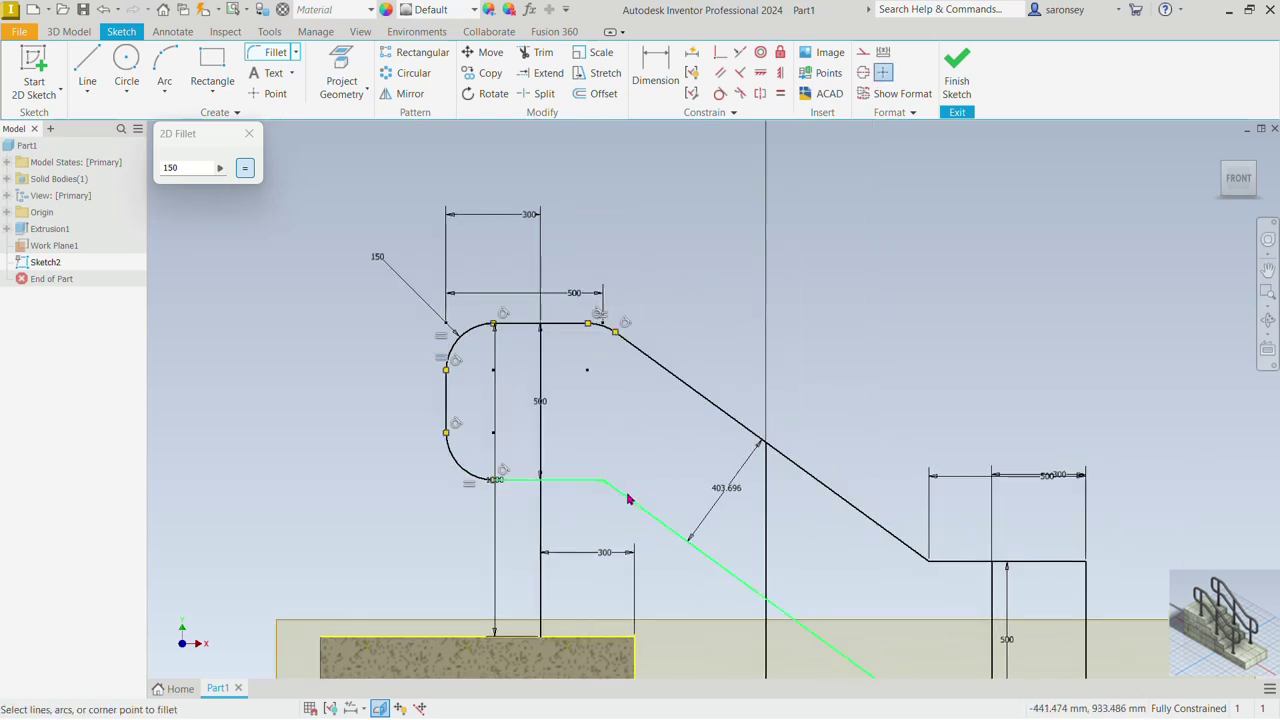
left_click(628, 498)
mouse_move(628, 498)
middle_mouse_down()
mouse_move(319, 331)
mouse_move(301, 298)
middle_mouse_up()
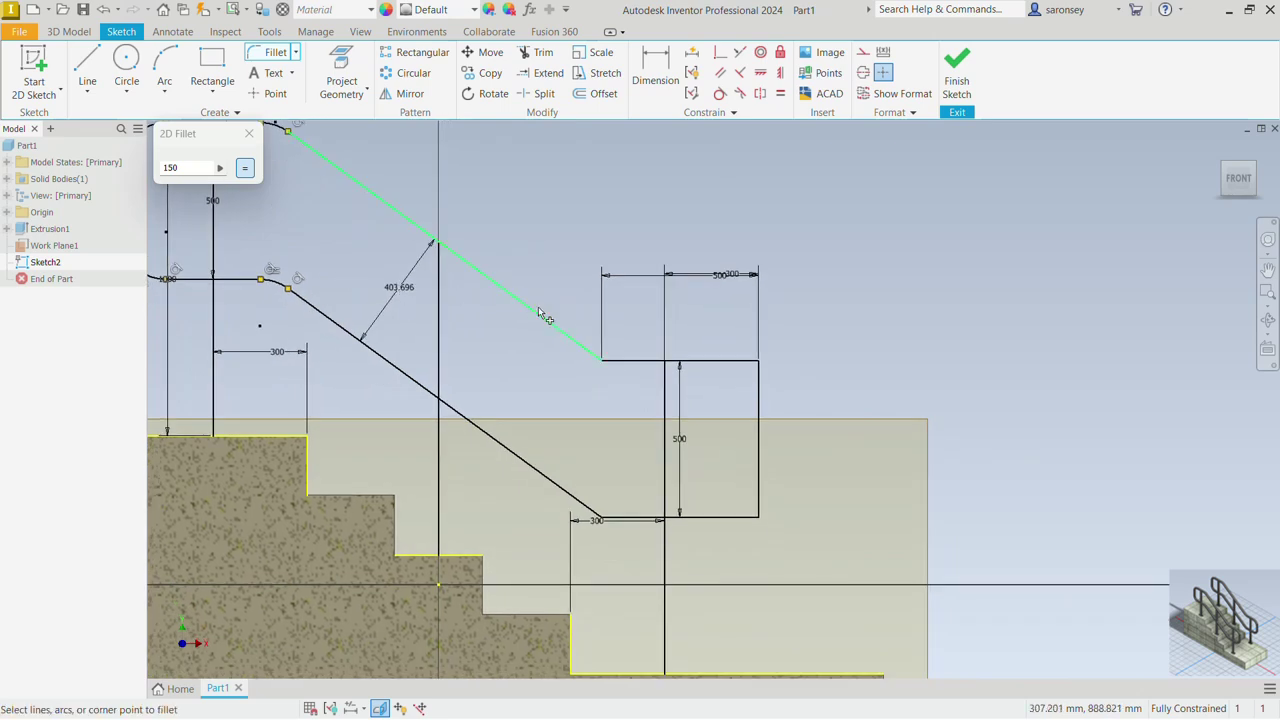
Step: Add 150 mm fillets to the two slope bends and two outer corners of the rails above the lower landing
left_click(586, 348)
left_click(640, 364)
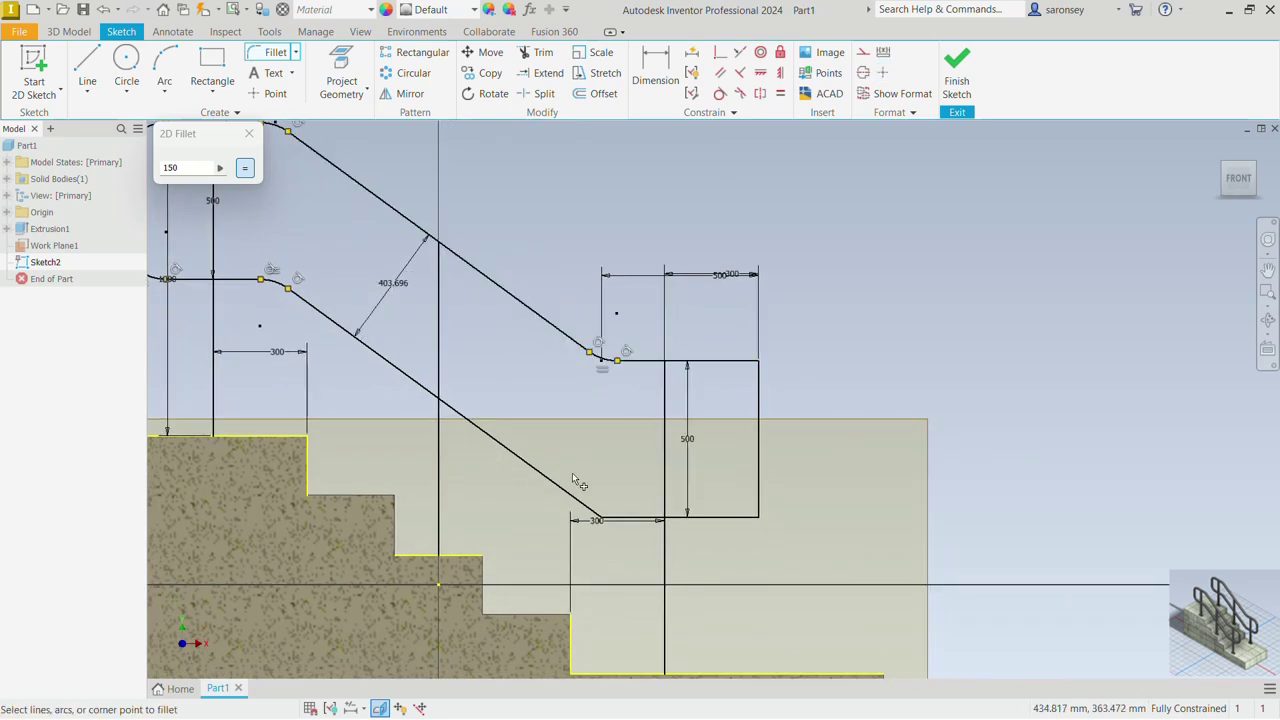
left_click(647, 521)
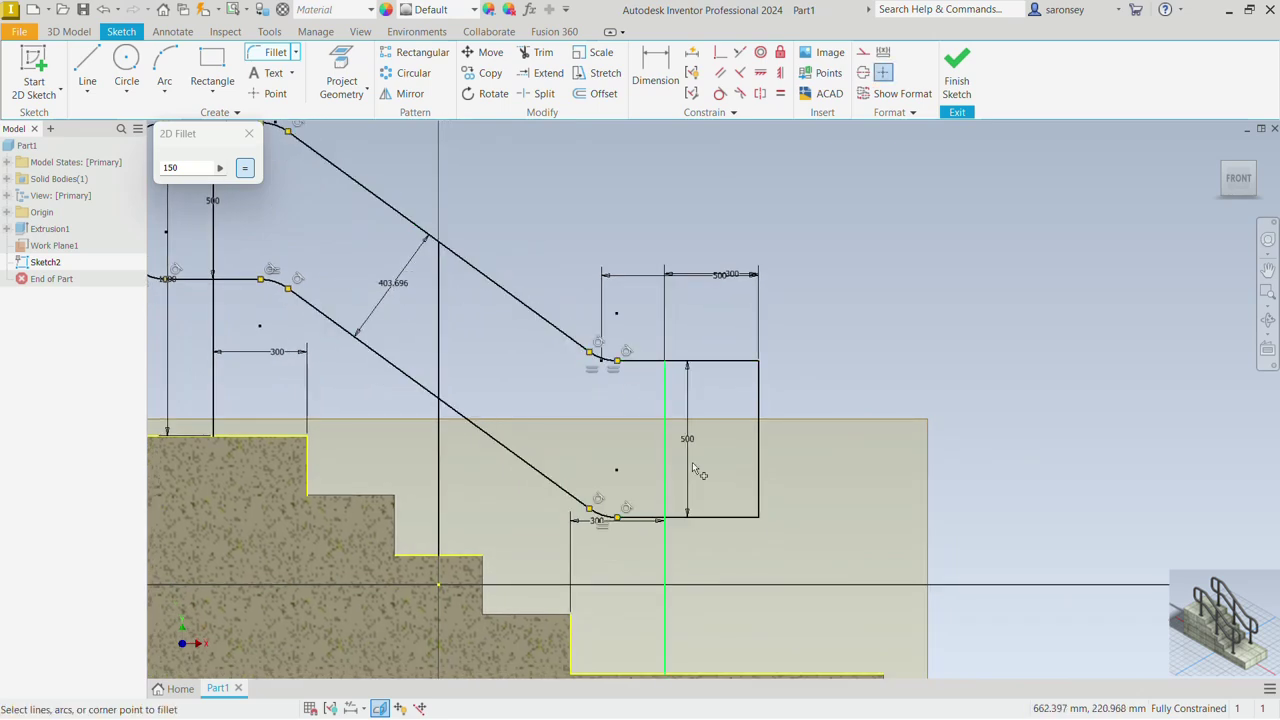
left_click(761, 400)
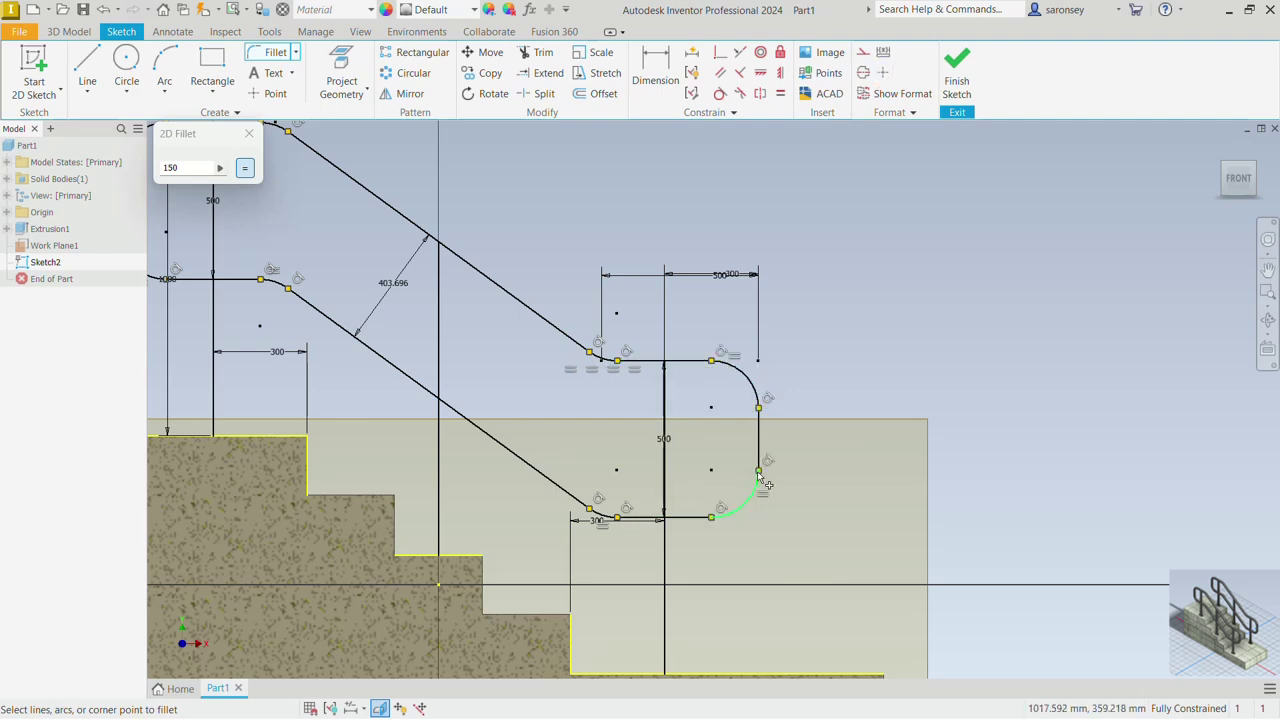
left_click(758, 479)
Step: End the Fillet command and finish the handrail path sketch
scroll(925, 403, "down", 2)
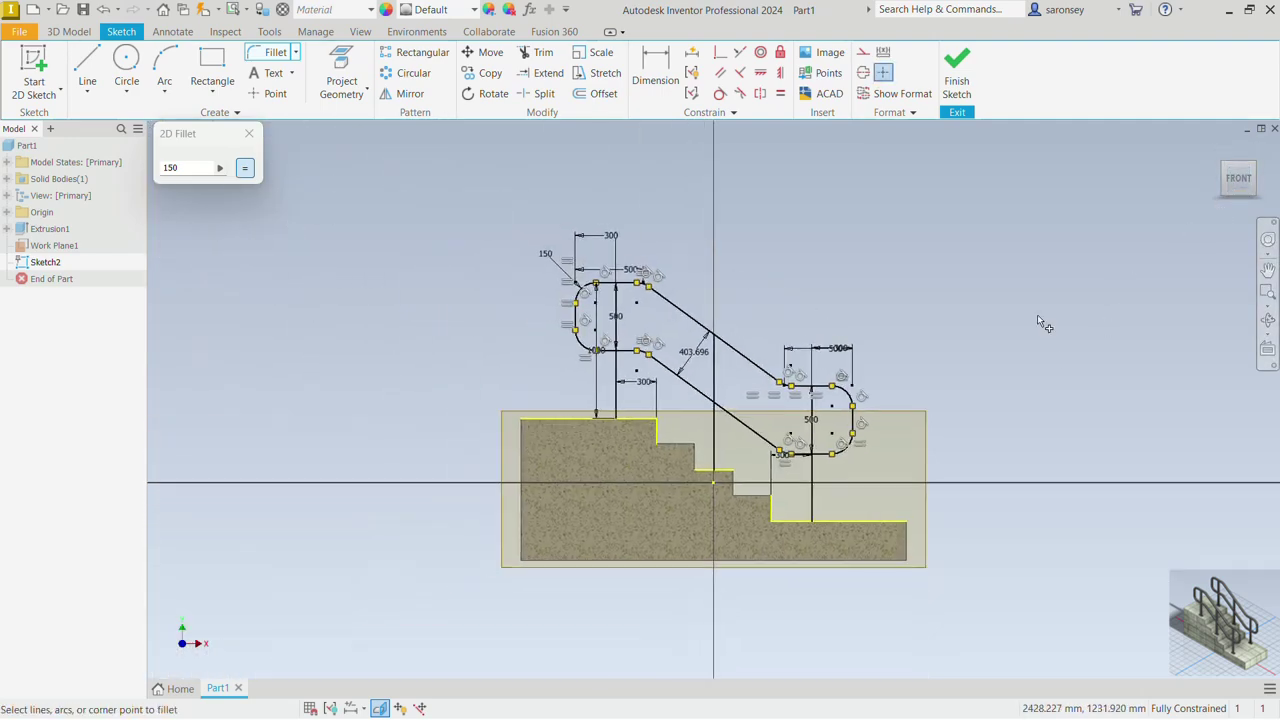
scroll(959, 334, "up", 1)
scroll(959, 334, "down", 2)
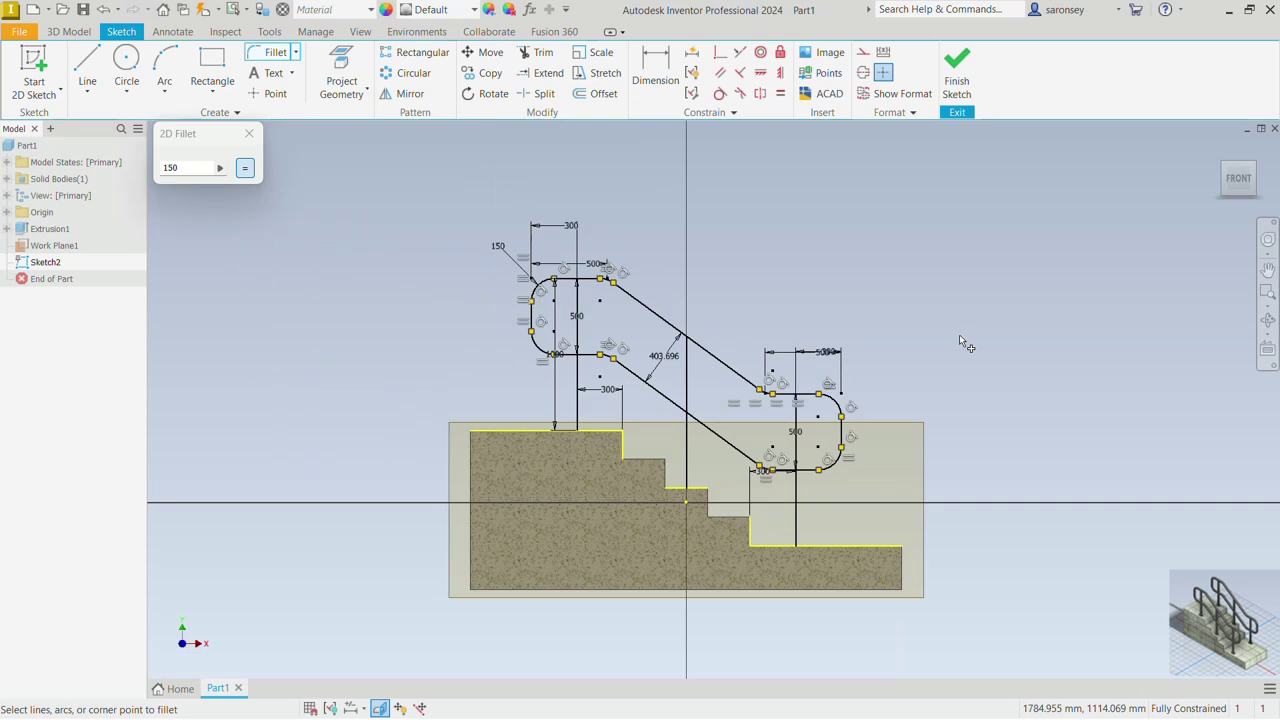
scroll(959, 334, "up", 2)
scroll(959, 334, "down", 2)
middle_click_drag(959, 334, 995, 314)
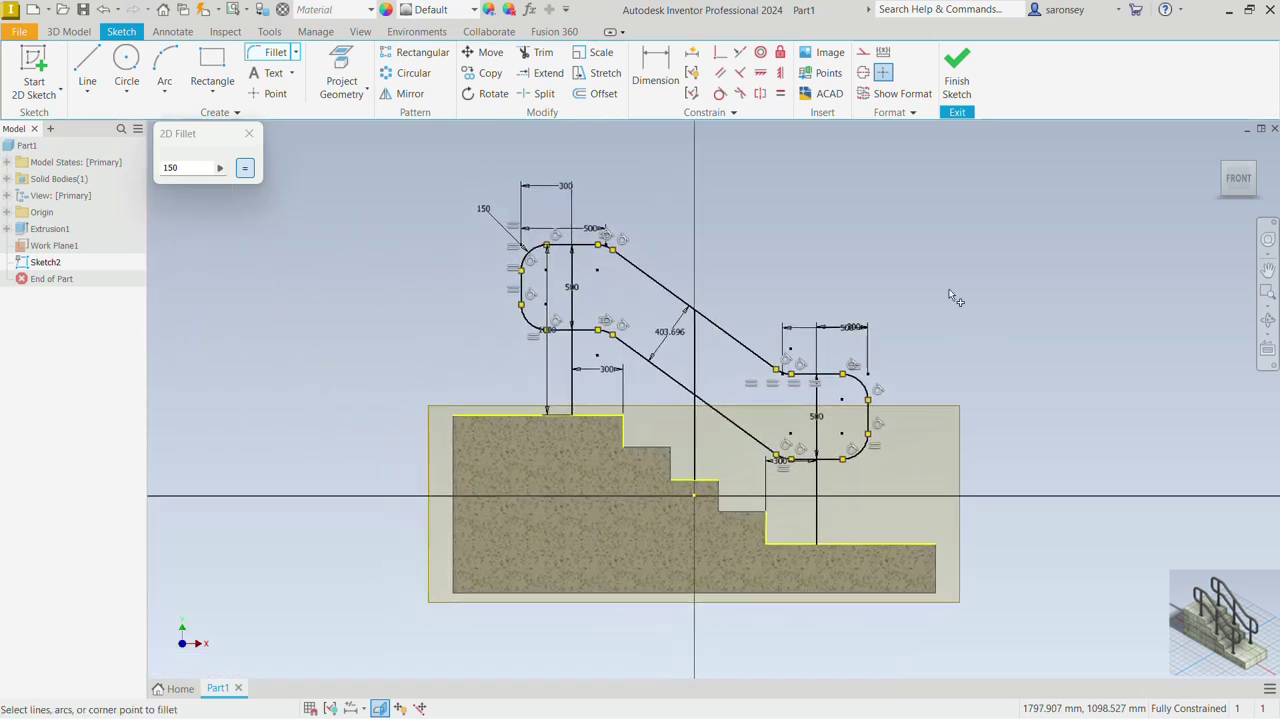
left_click(249, 133)
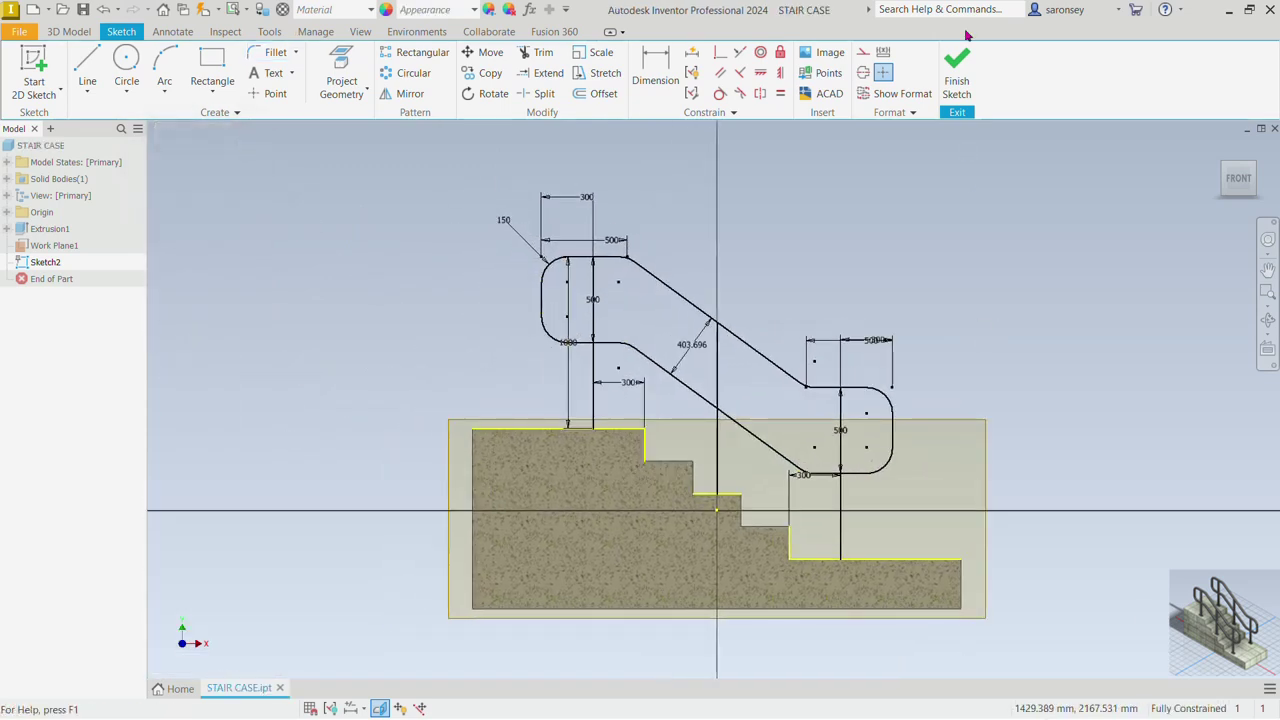
left_click(957, 70)
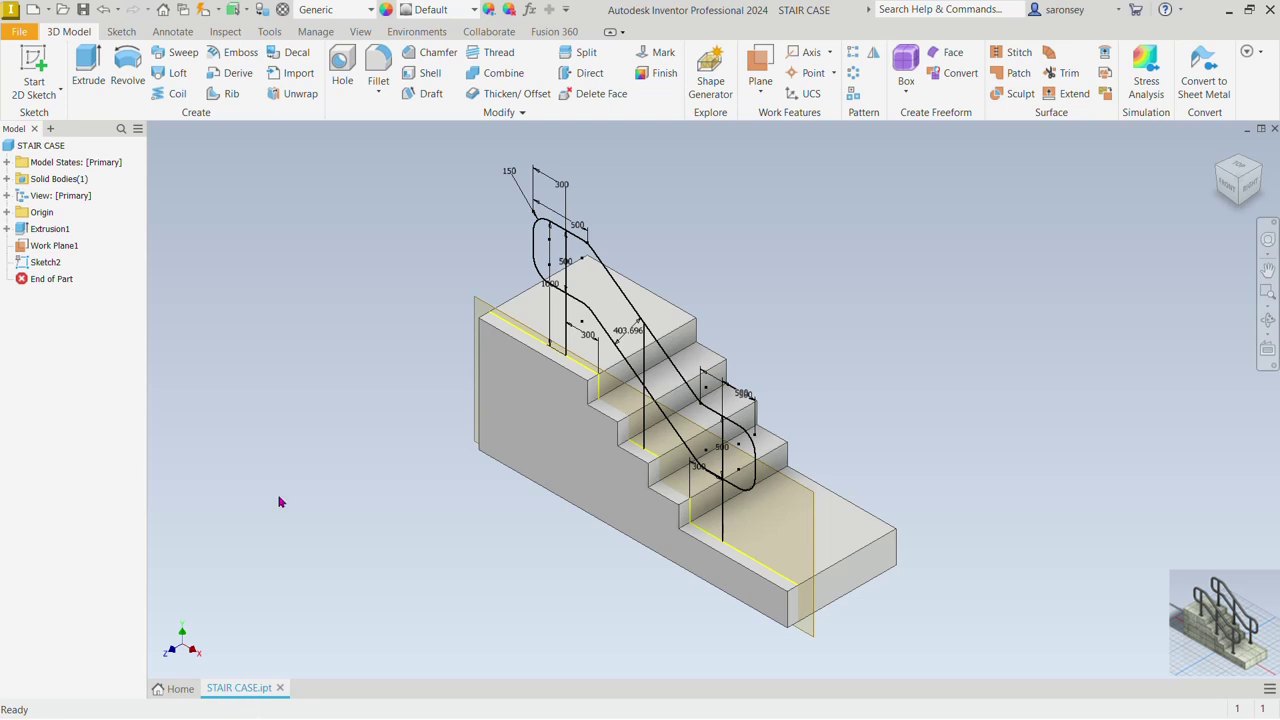
Step: Create a new metric assembly from the Standard (mm).iam template
left_click(32, 9)
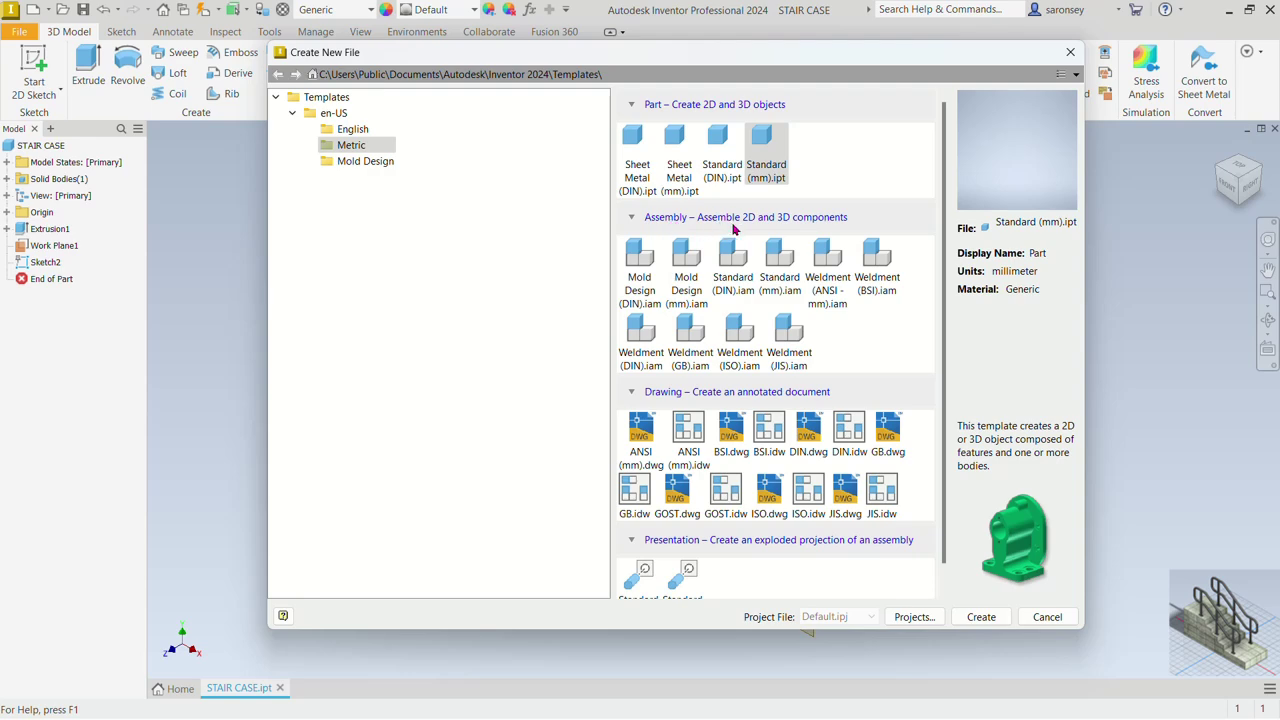
left_click(791, 272)
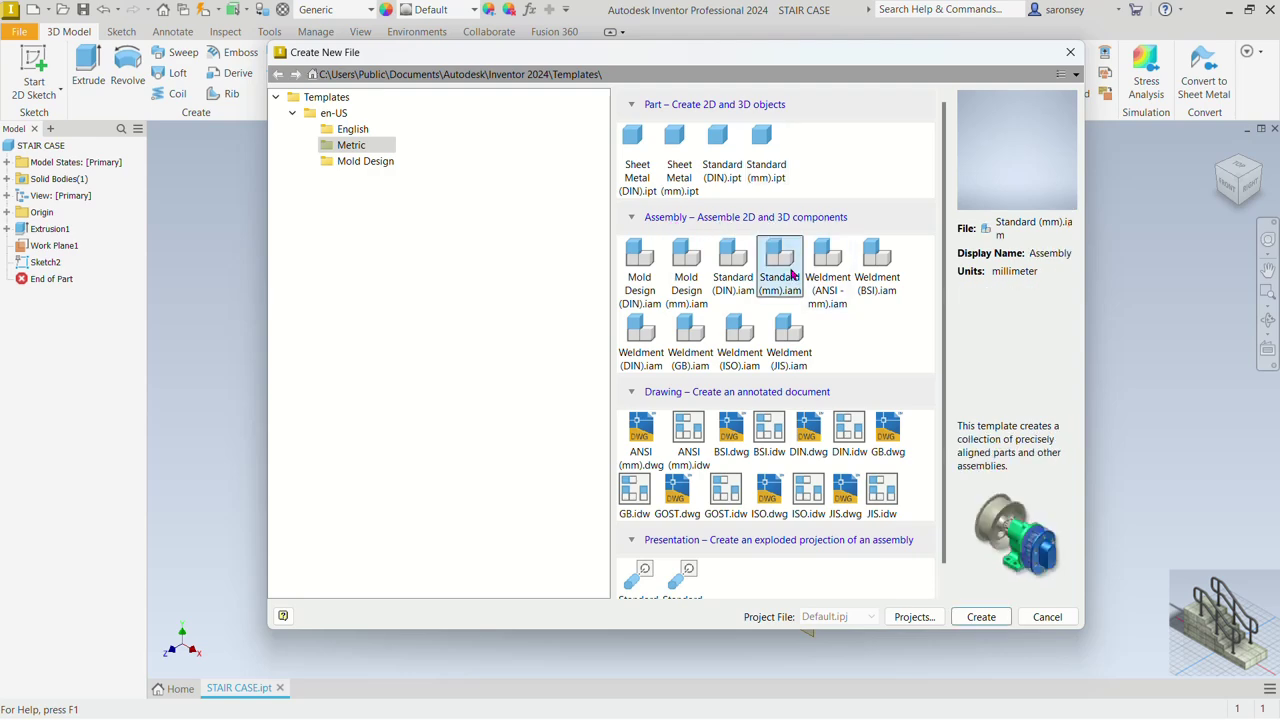
left_click(982, 618)
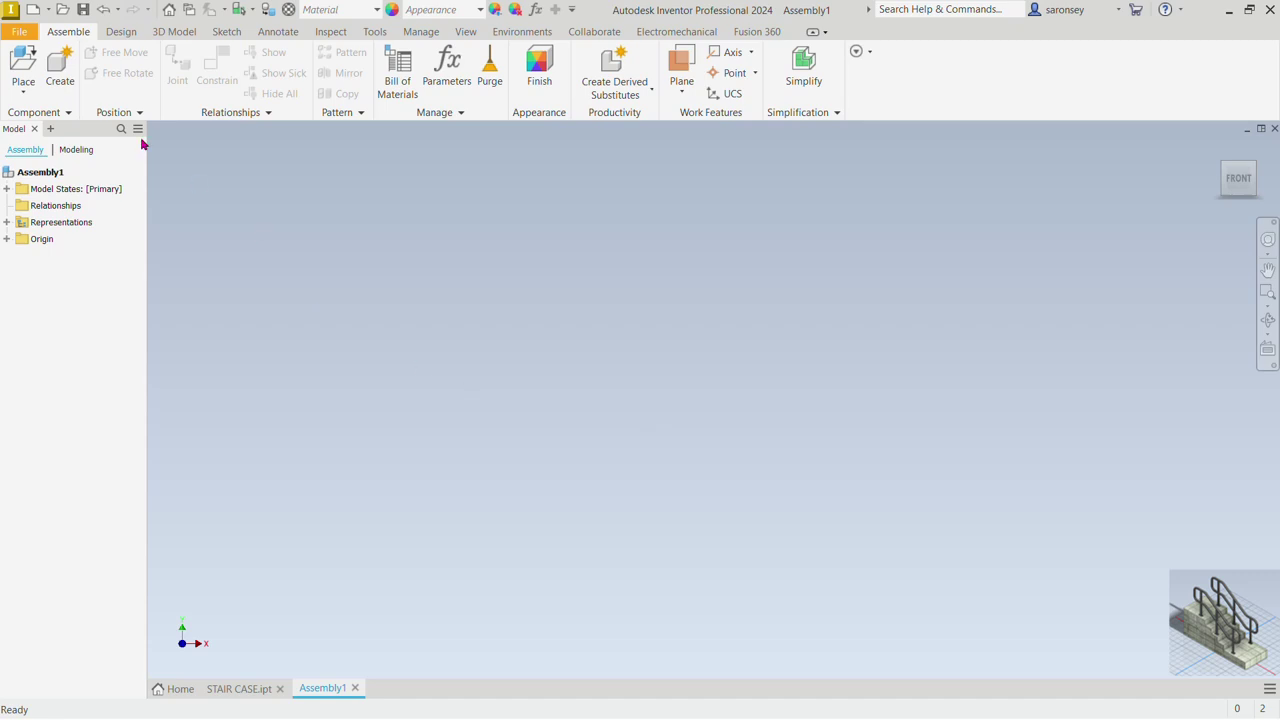
Step: Place one instance of the STAIR CASE part in the assembly, grounded at the origin
left_click(23, 62)
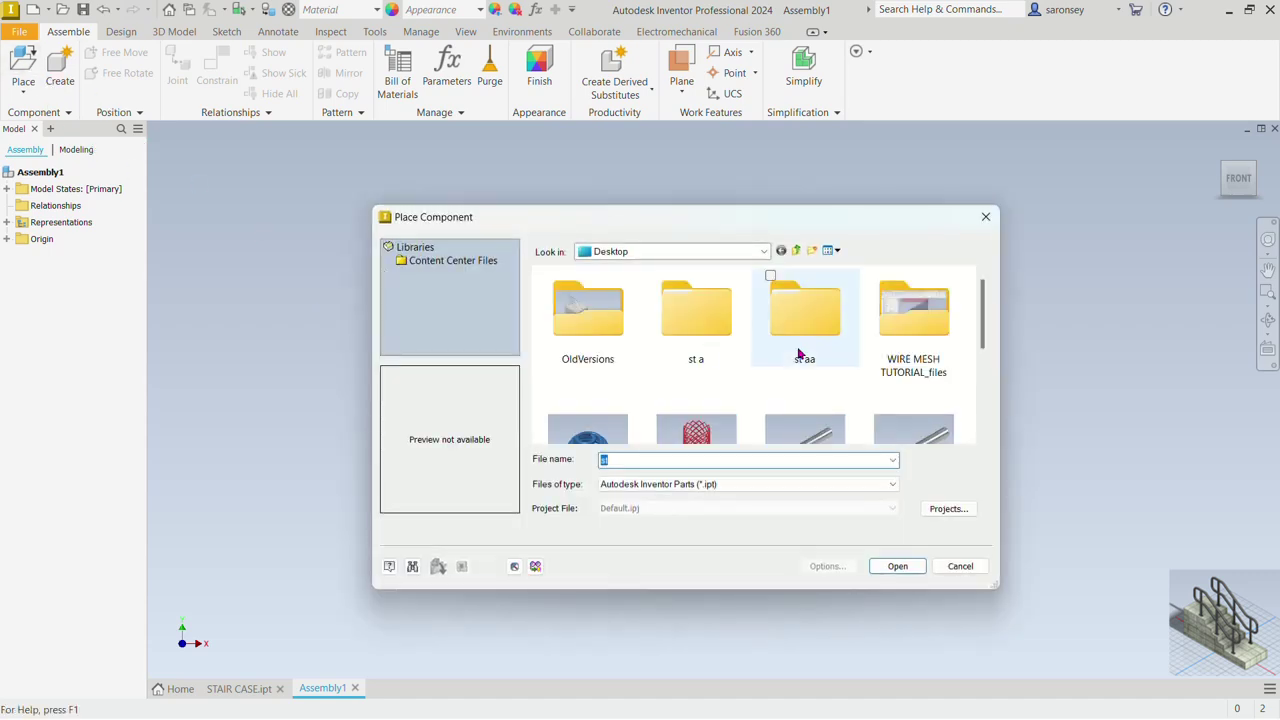
scroll(798, 352, "down", 5)
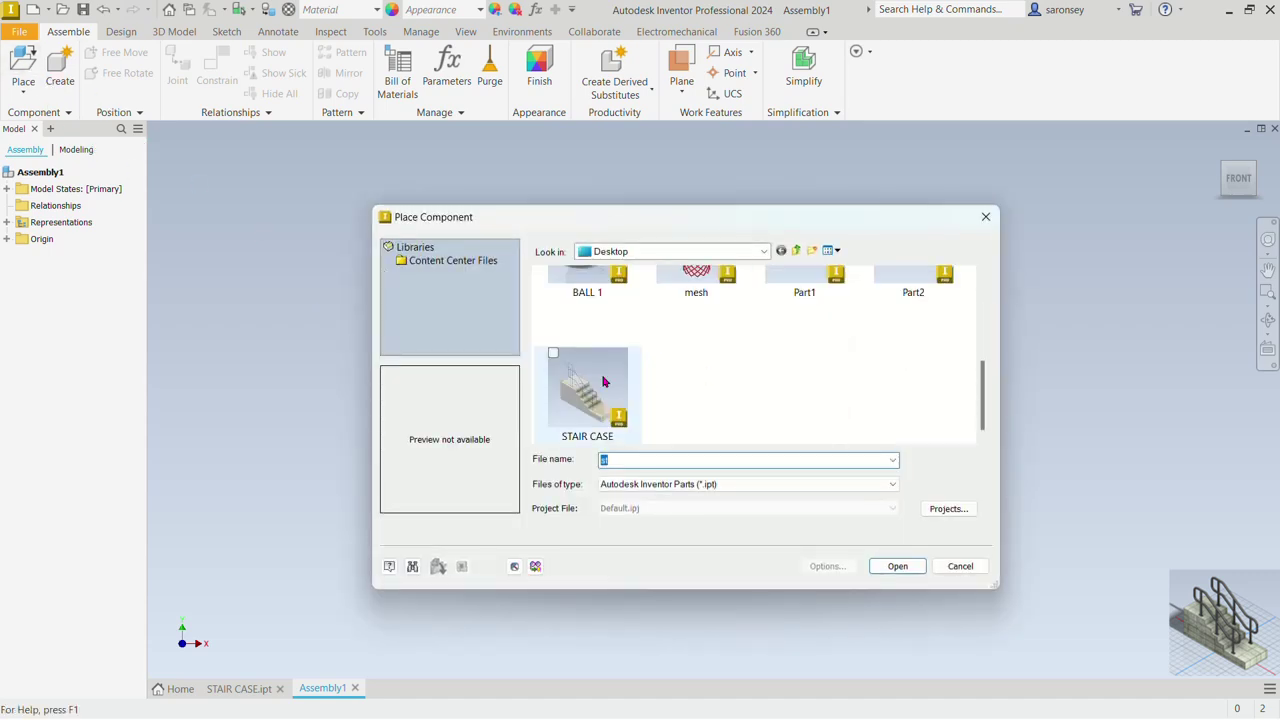
left_click(603, 381)
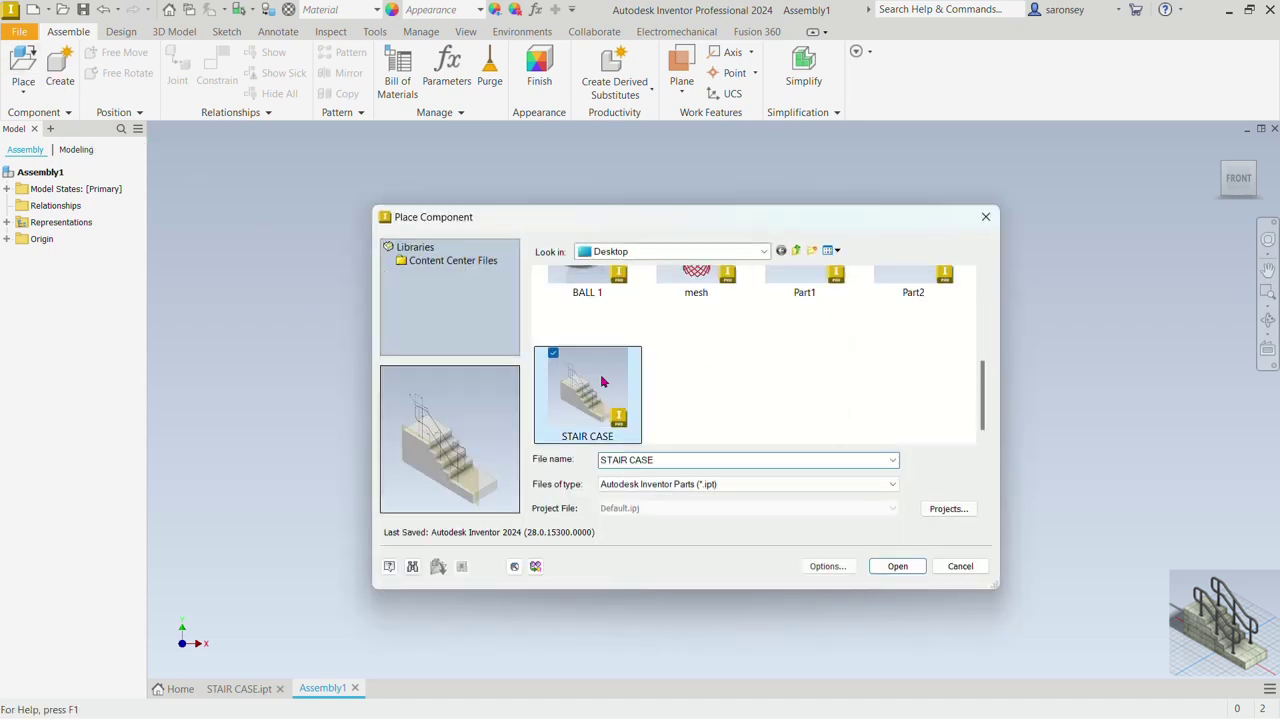
left_click(897, 566)
right_click(668, 364)
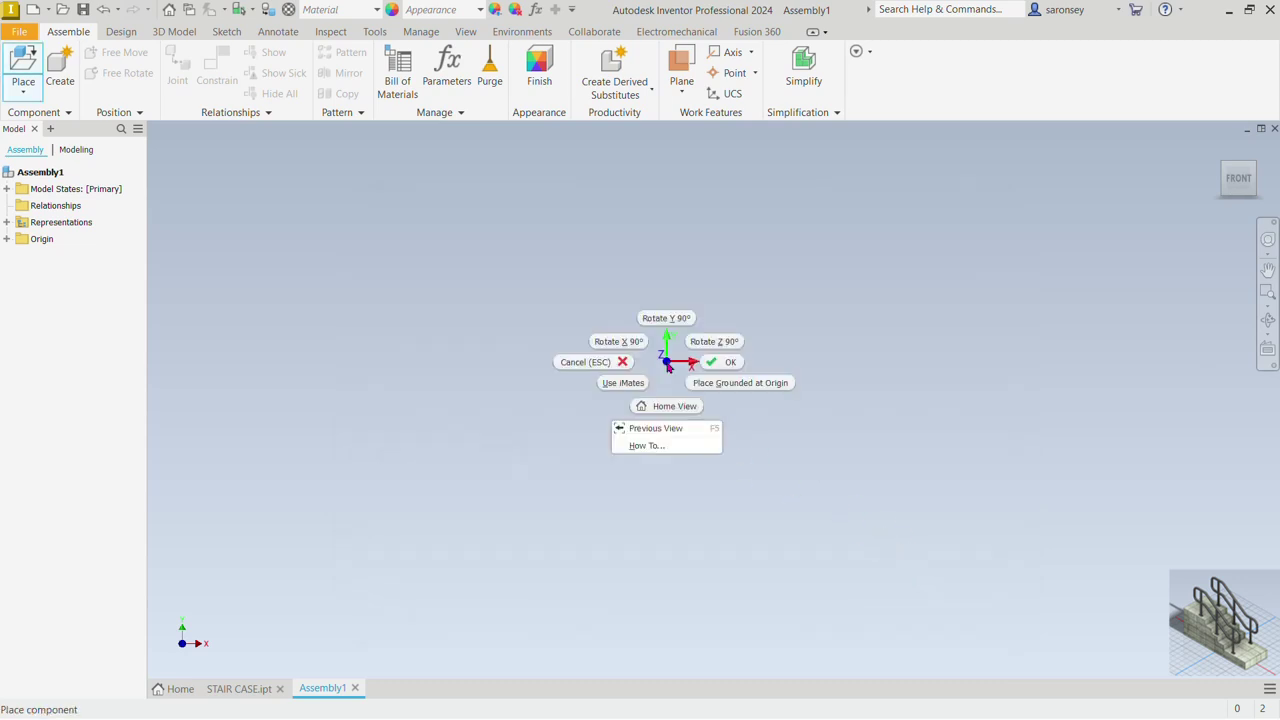
left_click(730, 384)
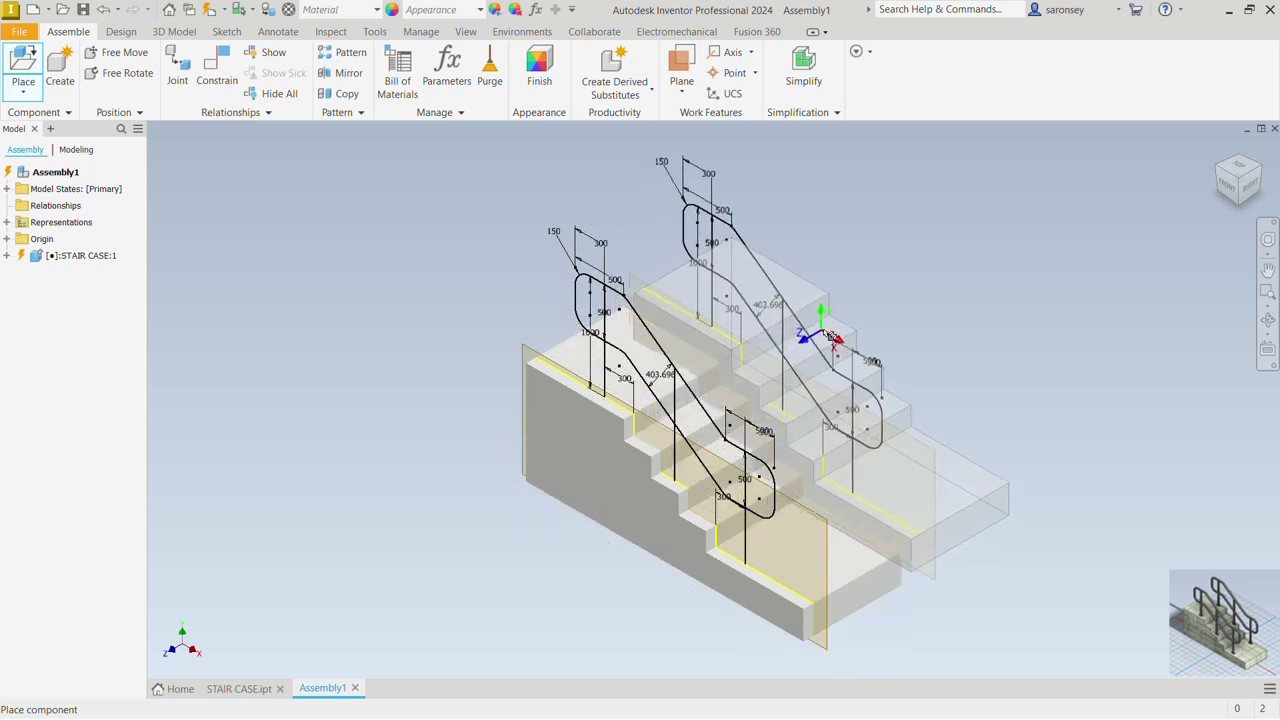
key("Escape")
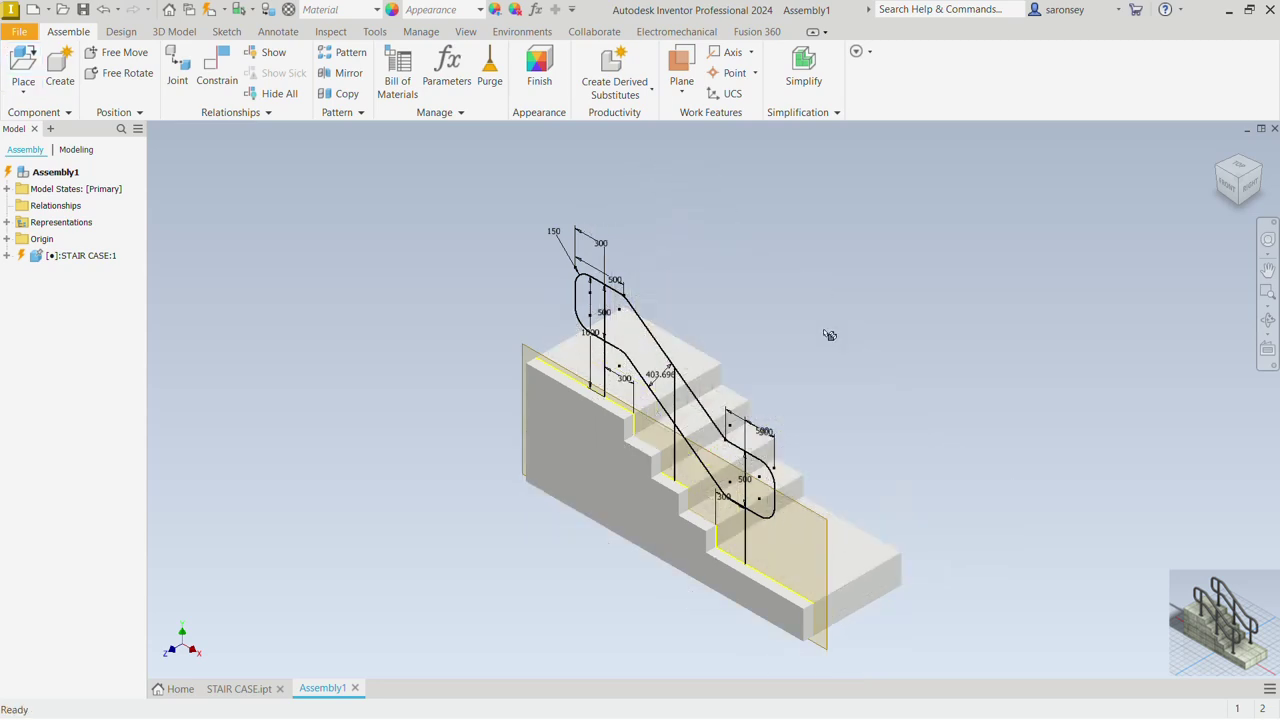
Step: Change the assembly's visual style to a shaded display with the model edges shown
left_click(465, 31)
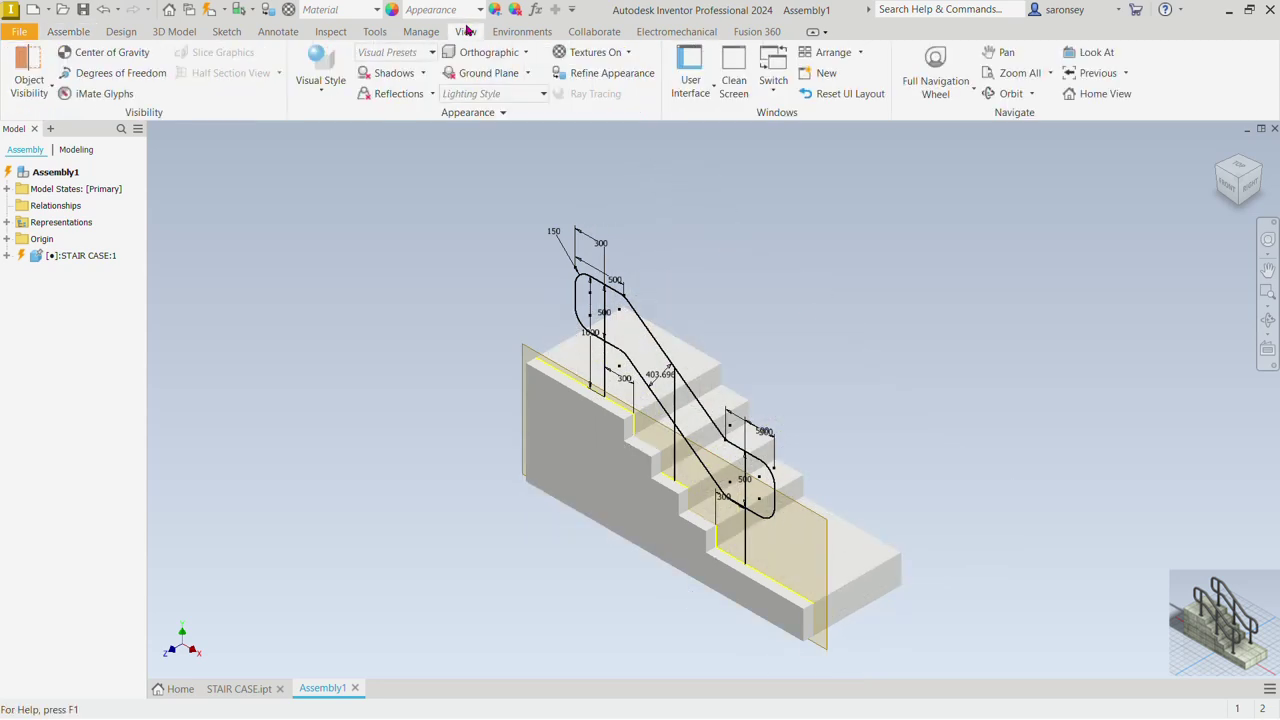
left_click(321, 88)
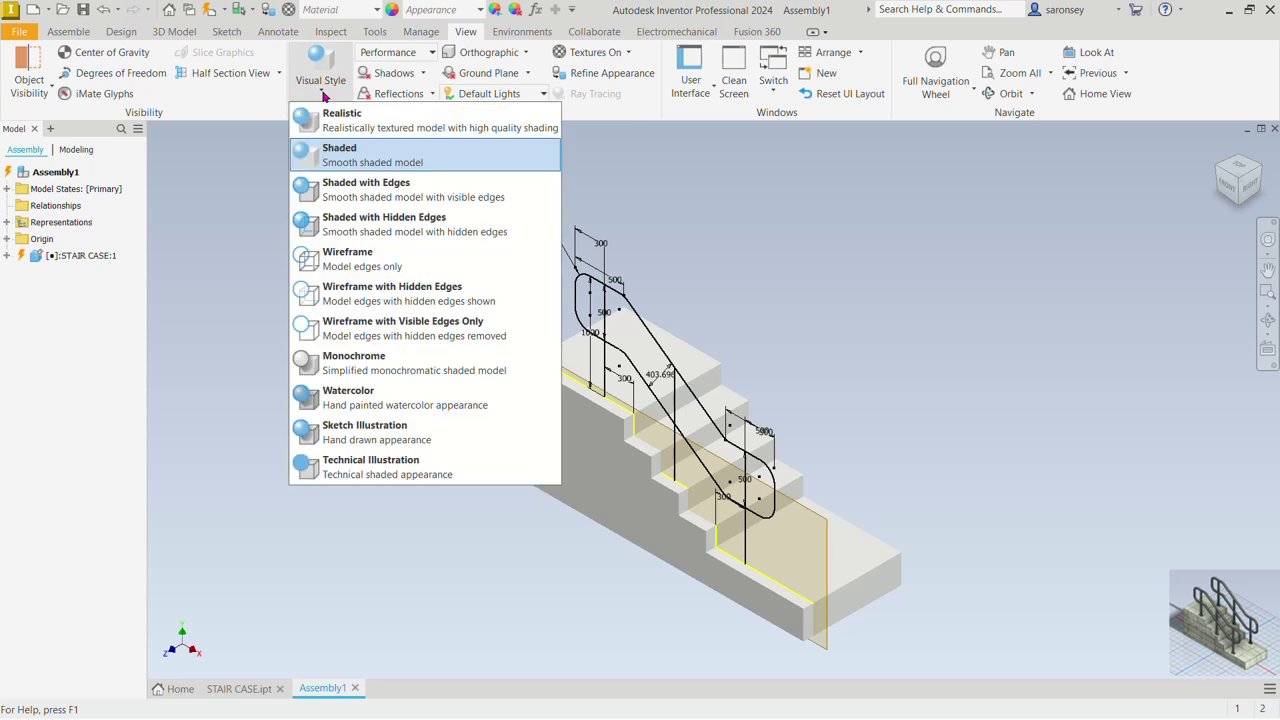
left_click(354, 214)
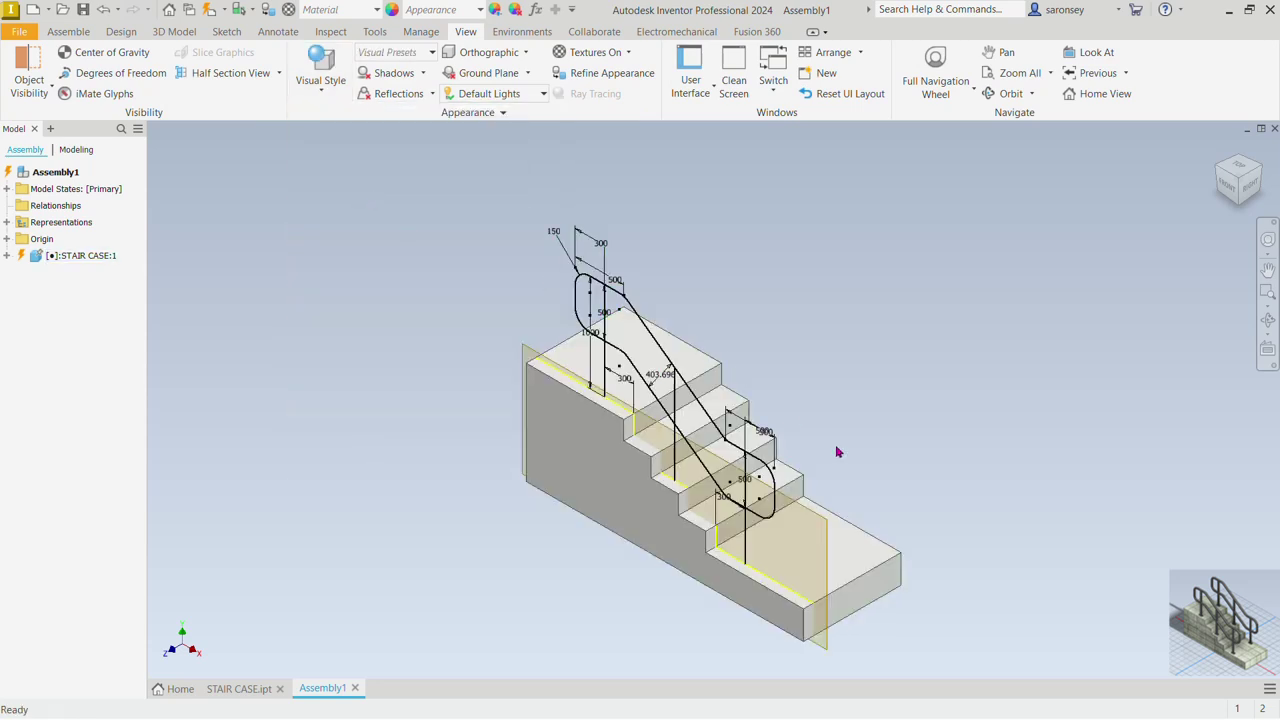
middle_click_drag(838, 452, 817, 400)
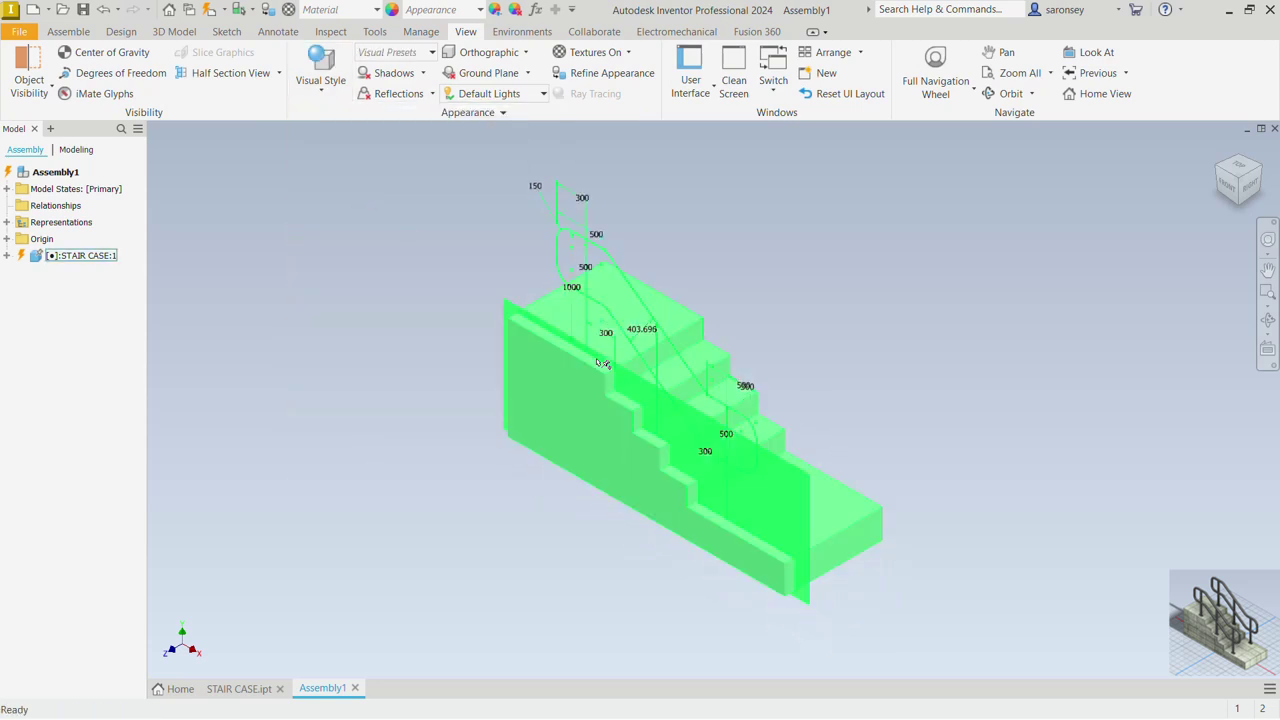
Step: Start the Insert Frame command and save the assembly as Assembly1 STAIRCASE when required
left_click(108, 34)
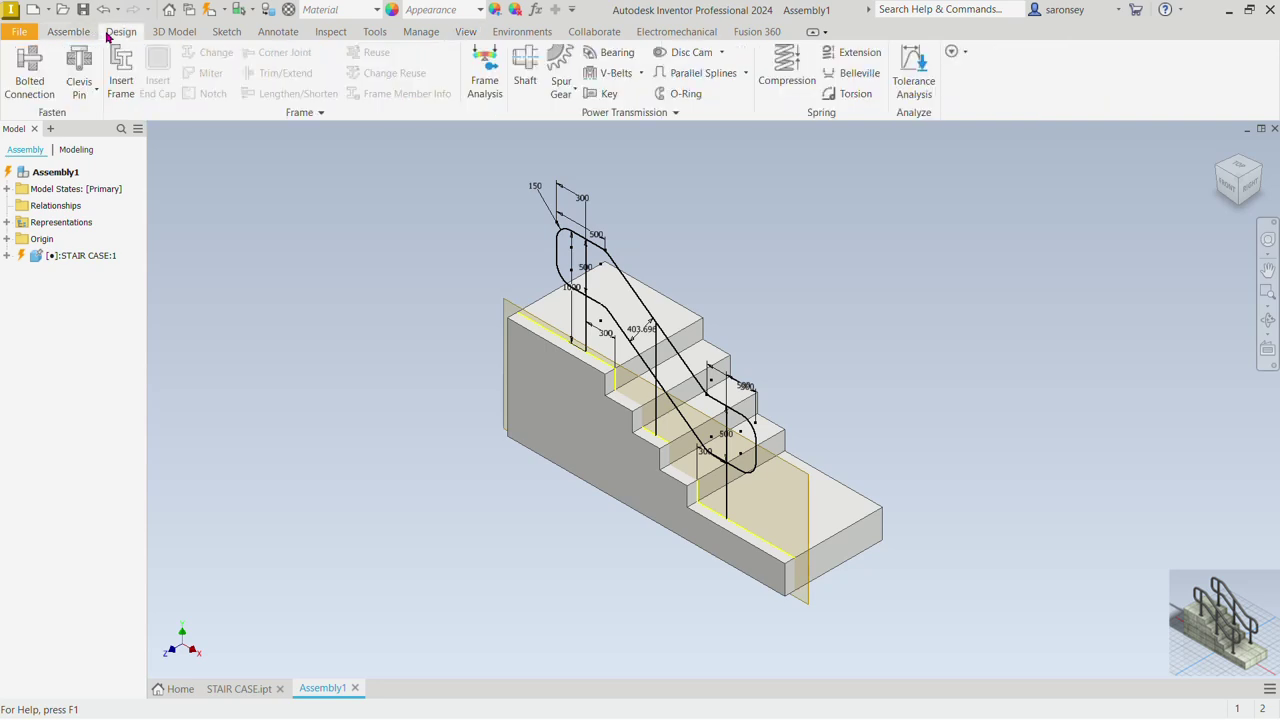
left_click(120, 66)
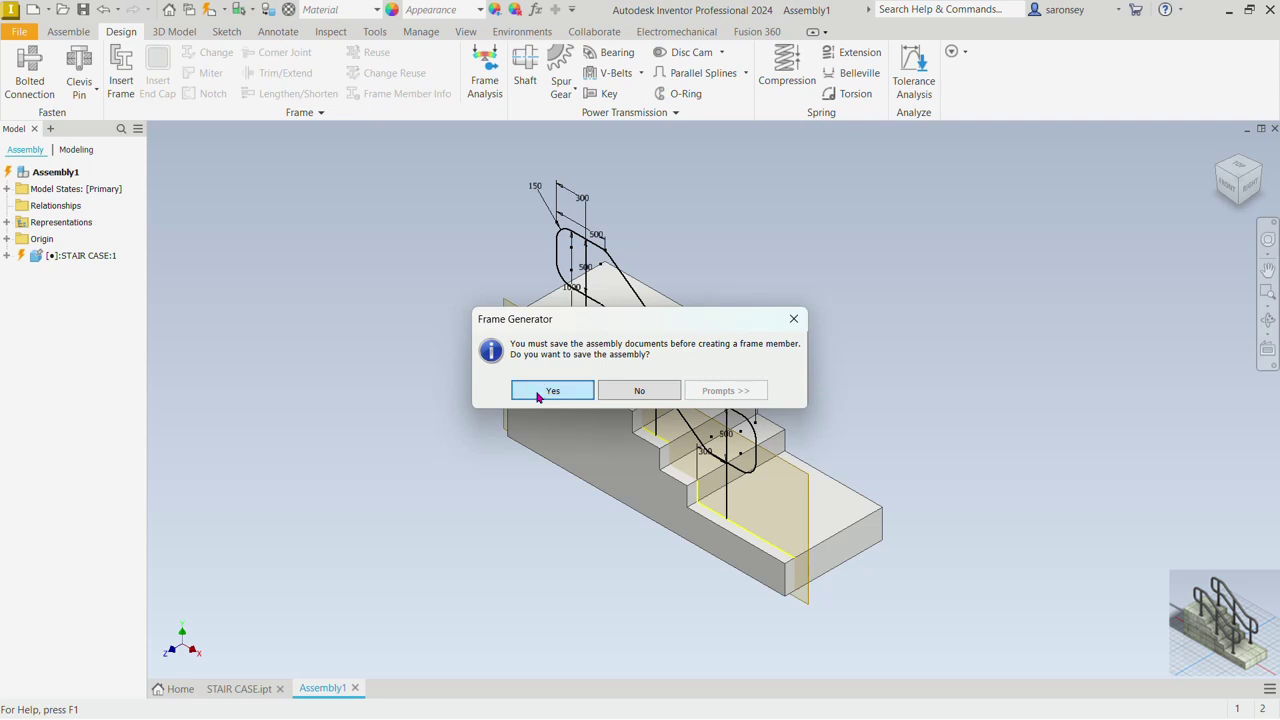
left_click(537, 397)
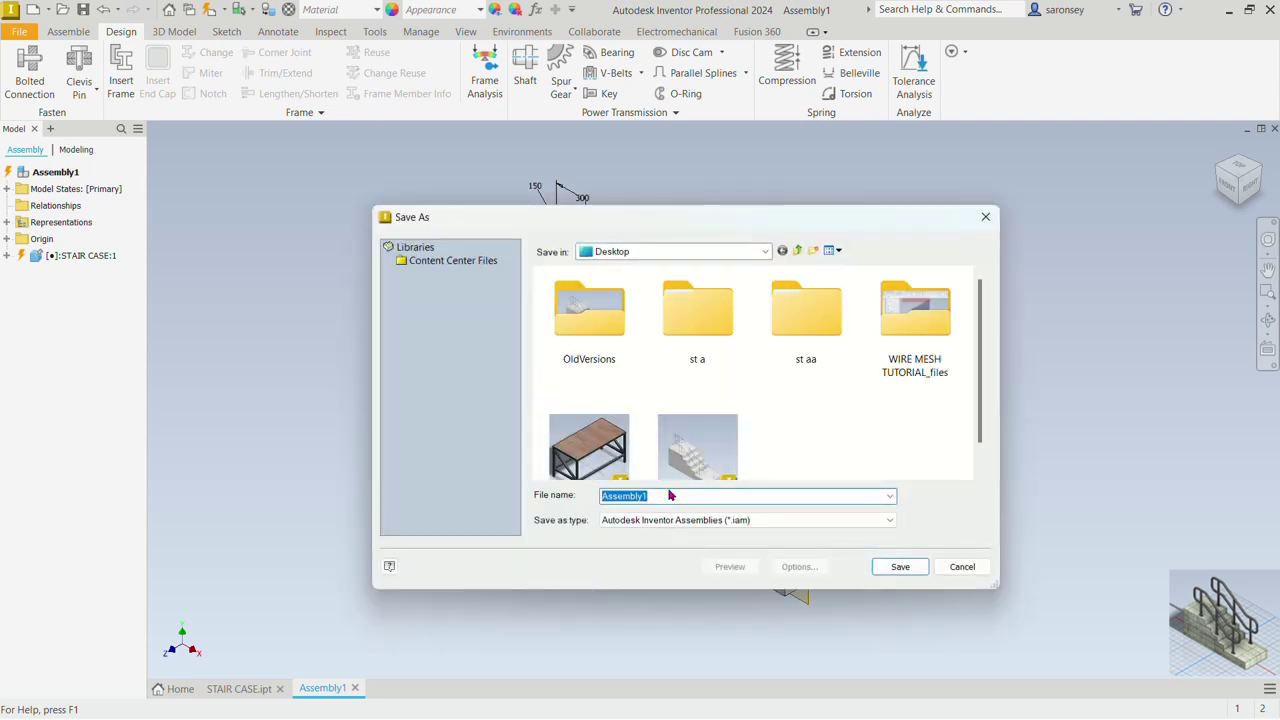
left_click(659, 495)
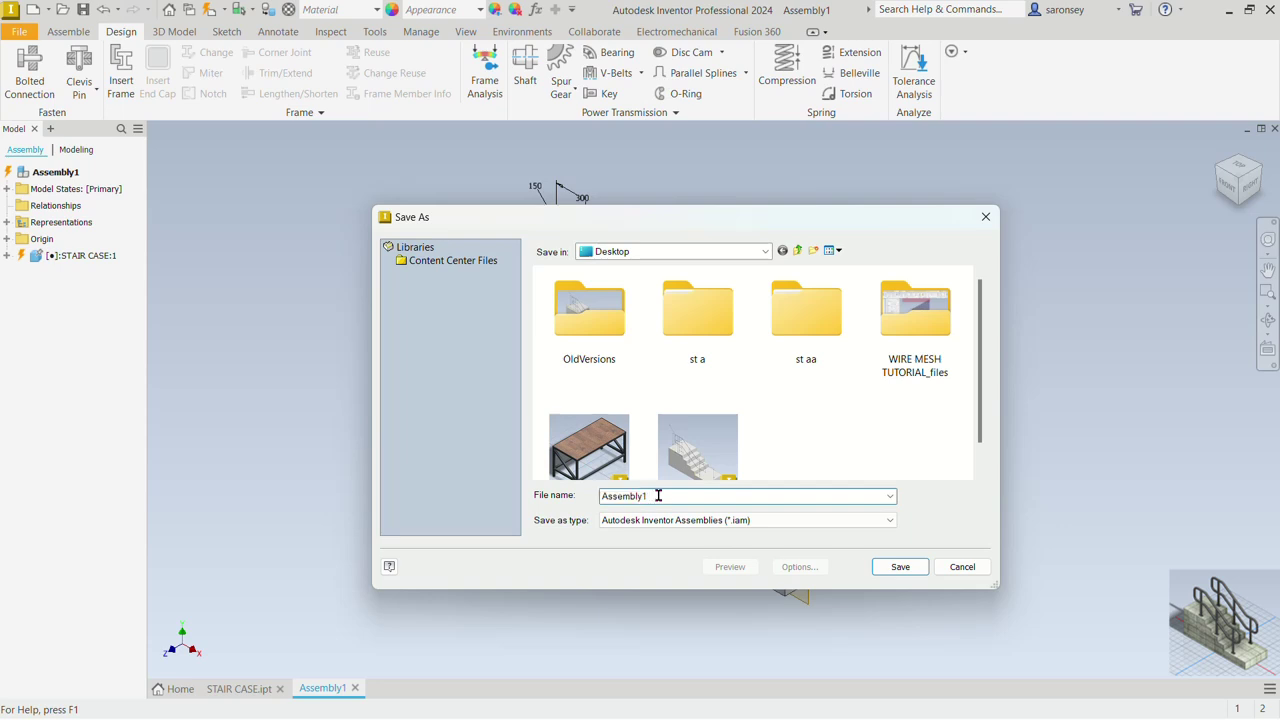
type("STAIRCASE")
left_click(900, 566)
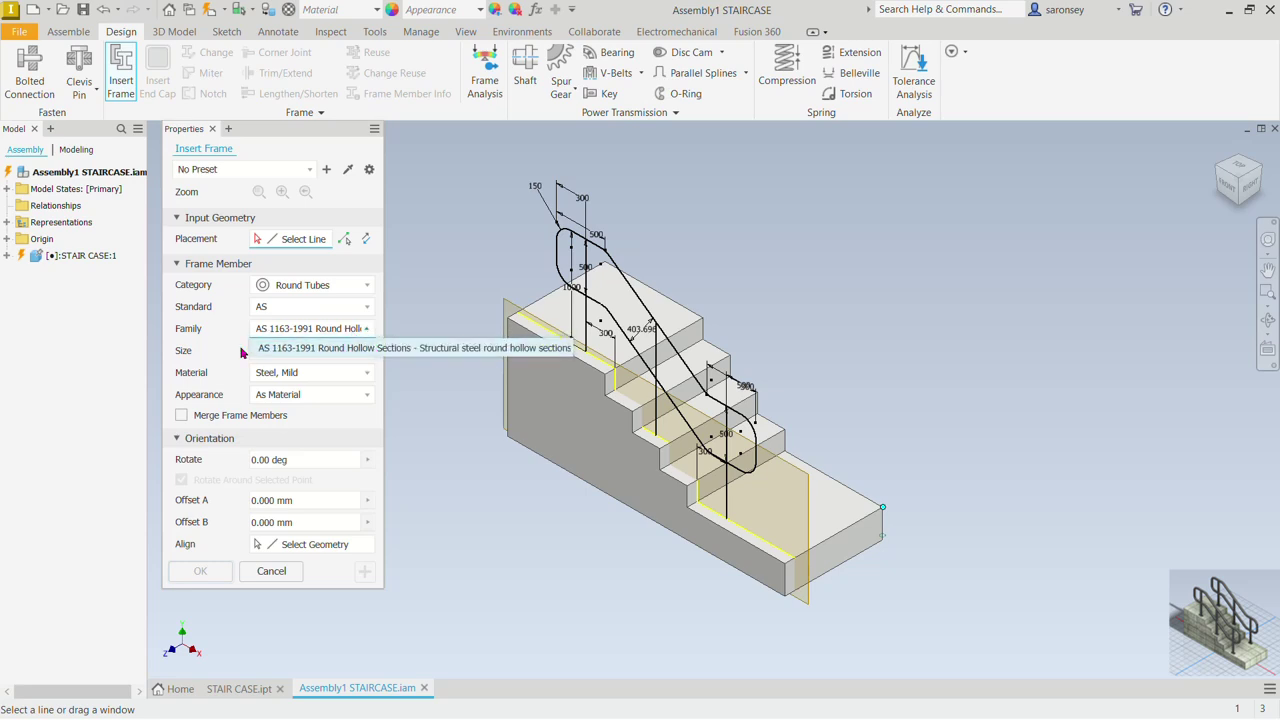
Step: Set the round tube frame member's size to 76.1x2.3 CHS and enable merging of frame members
left_click(368, 351)
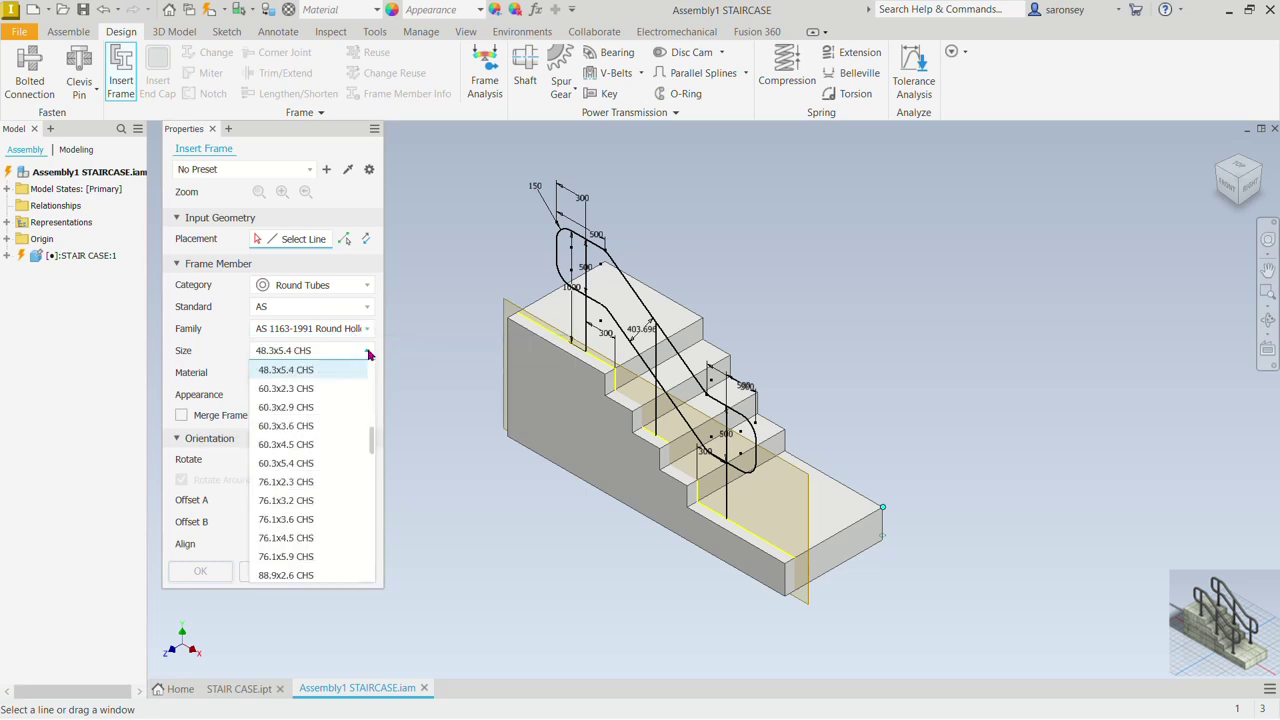
left_click(290, 483)
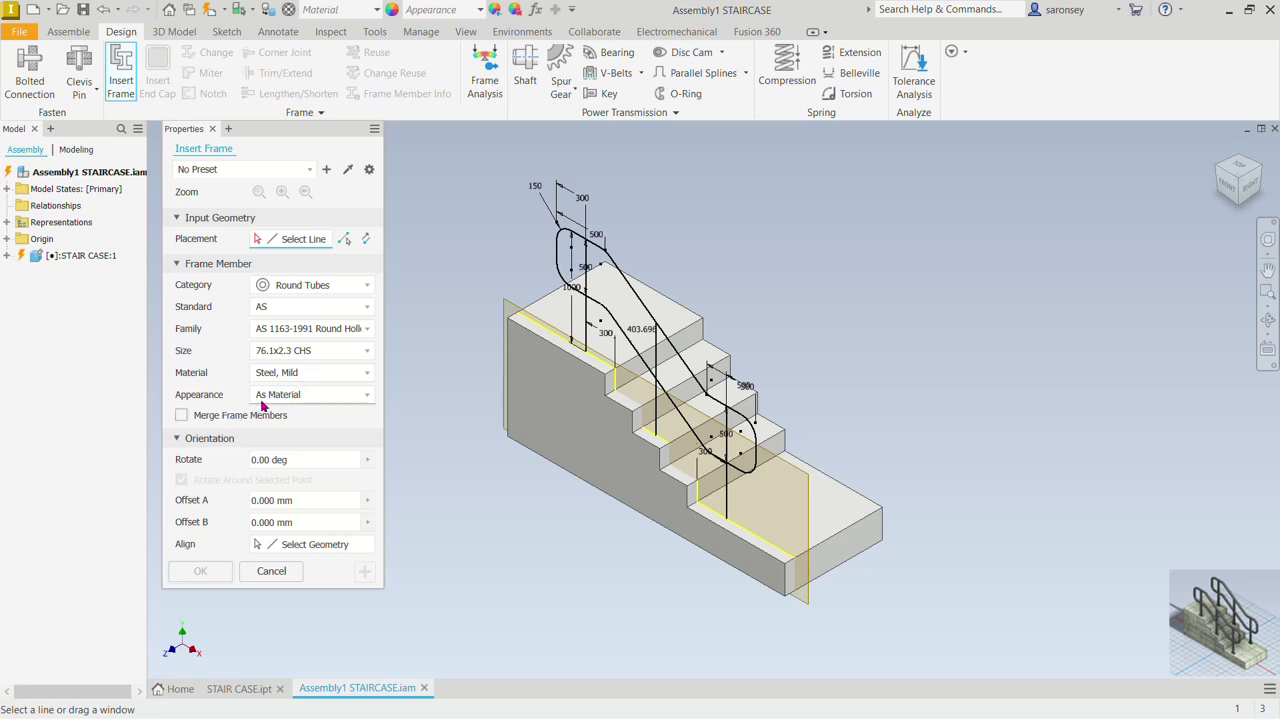
left_click(182, 416)
Step: Select the sloped mid rail, the rounded loop above the top landing and the upper sloped rail as frame placement lines
scroll(540, 290, "down", 3)
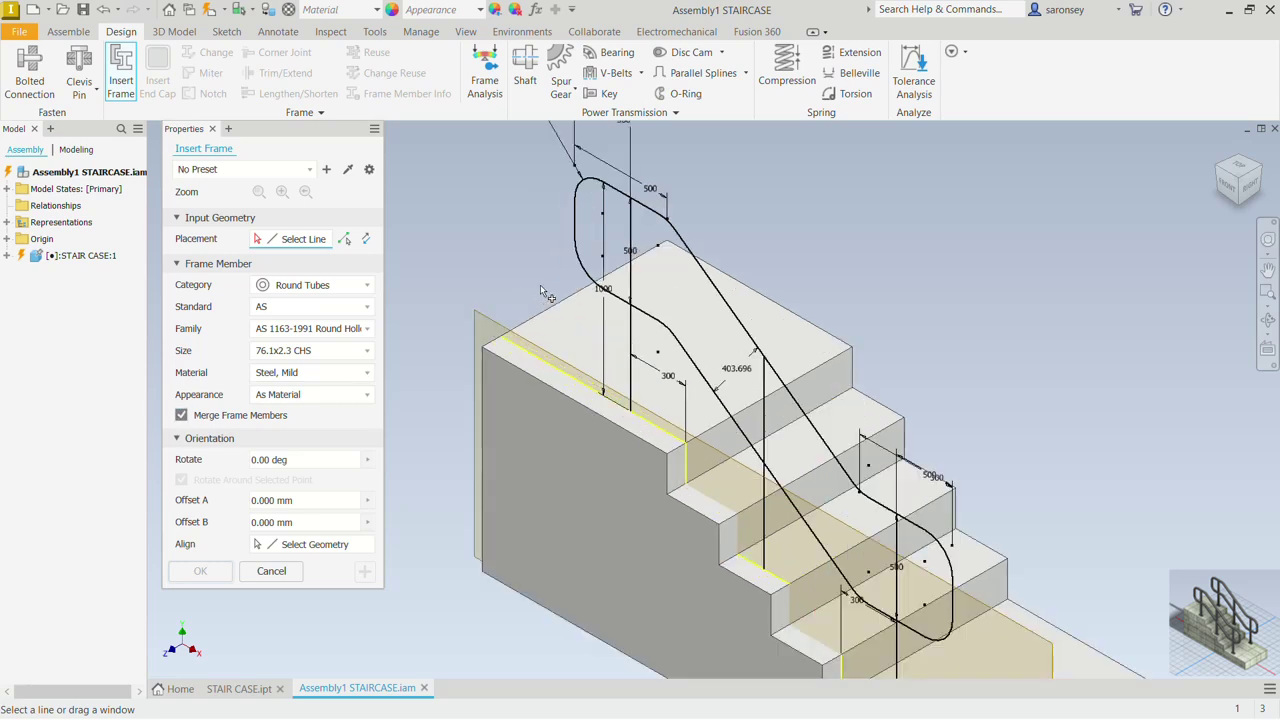
left_click(697, 368)
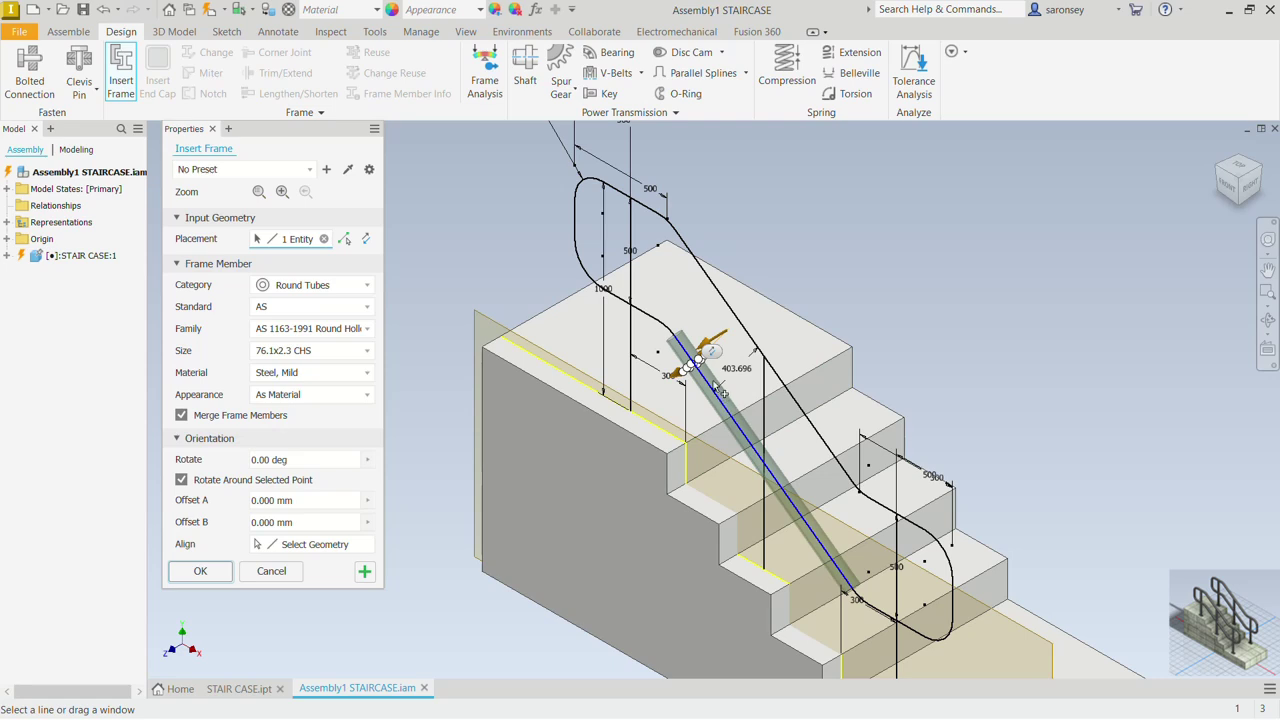
left_click(667, 329)
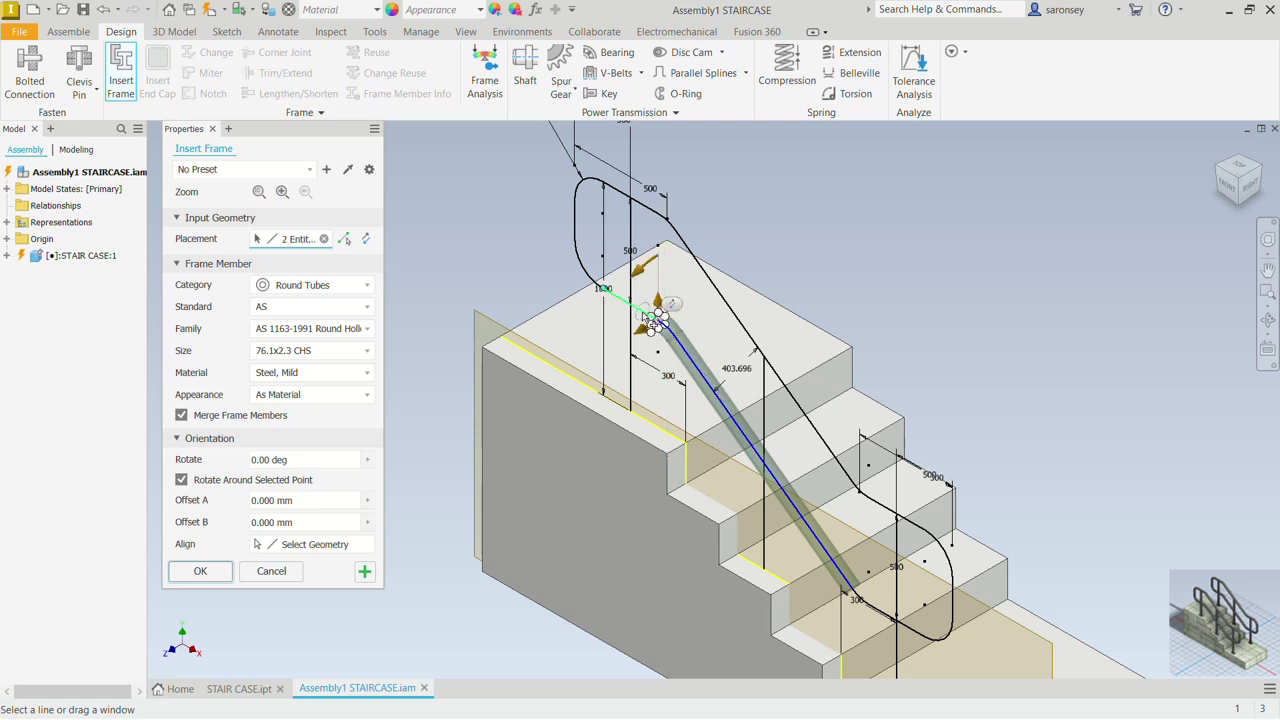
left_click(592, 276)
left_click(582, 268)
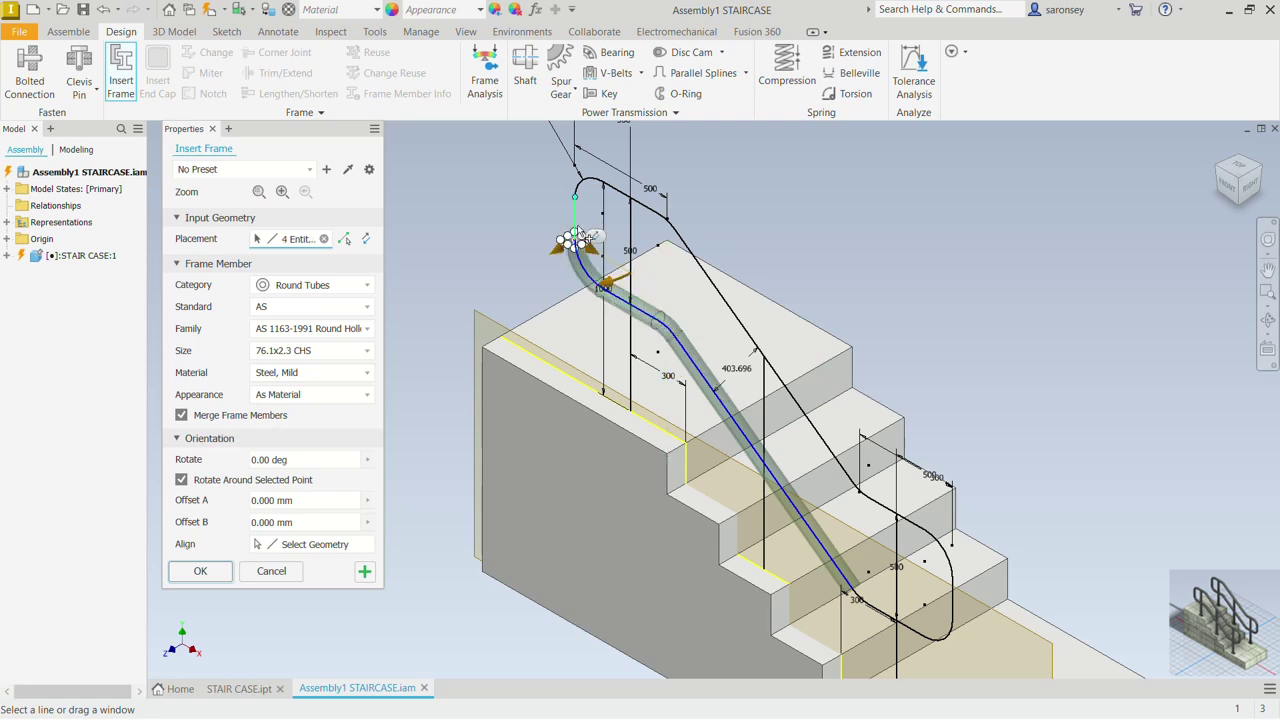
left_click(581, 193)
left_click(600, 183)
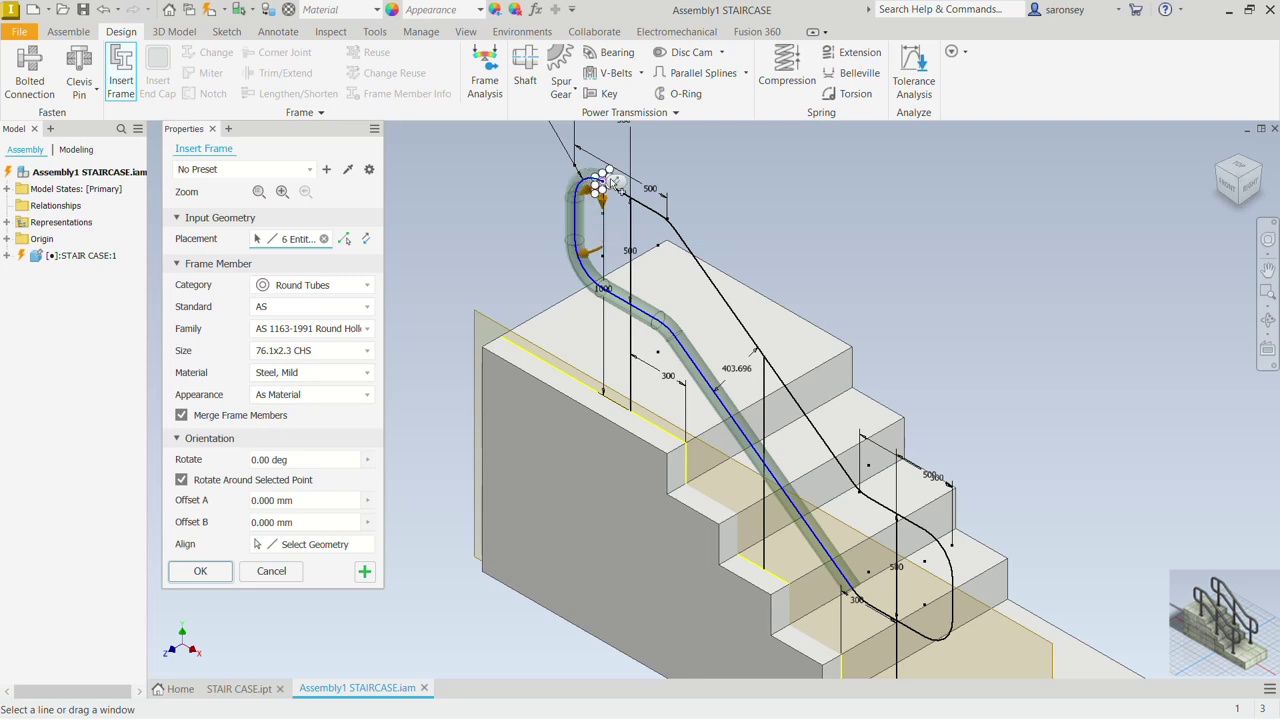
left_click(640, 202)
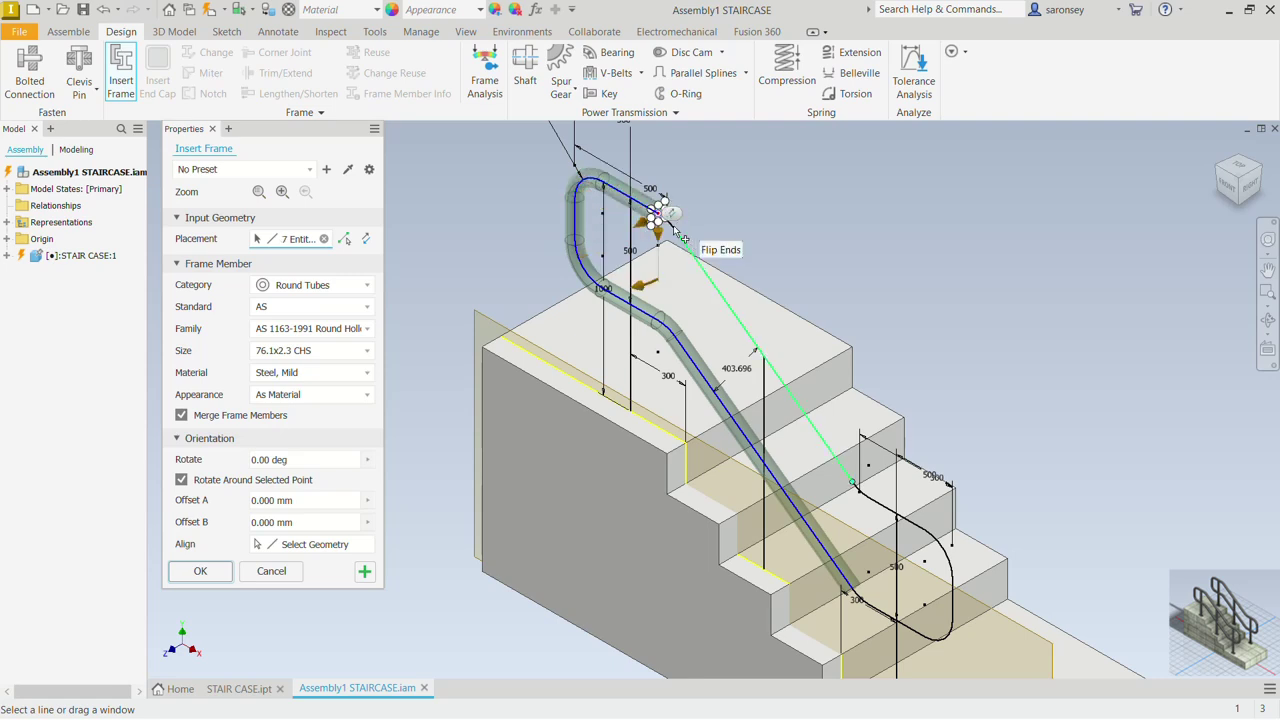
left_click(668, 222)
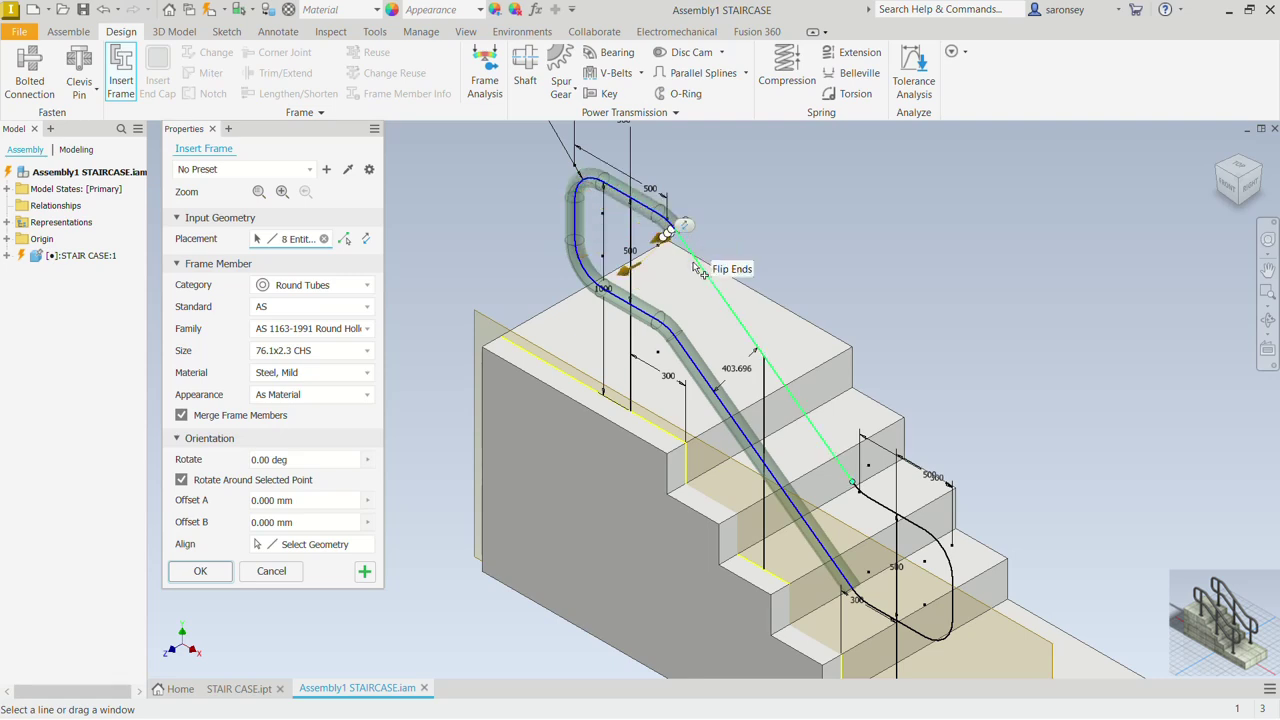
left_click(700, 266)
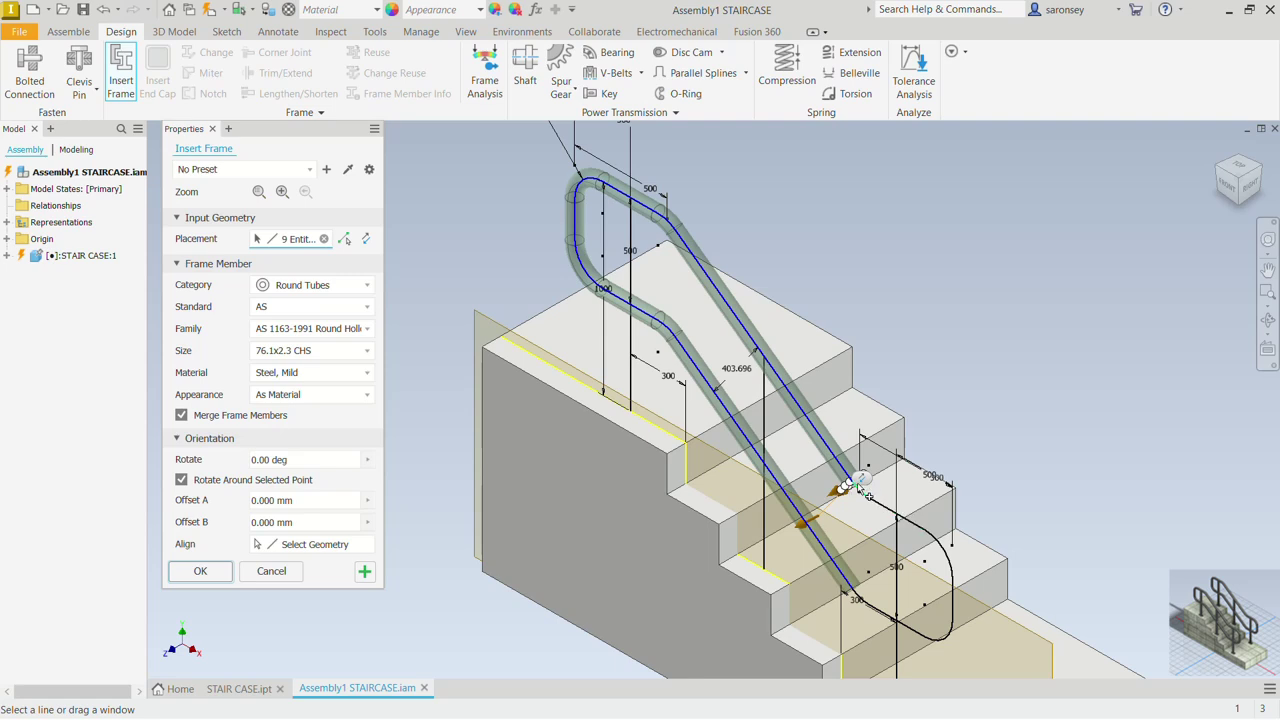
Step: Add the lower landing's rail lines and bends to close the loop, and create the handrail frame with the default file names and locations
left_click(866, 494)
left_click(893, 513)
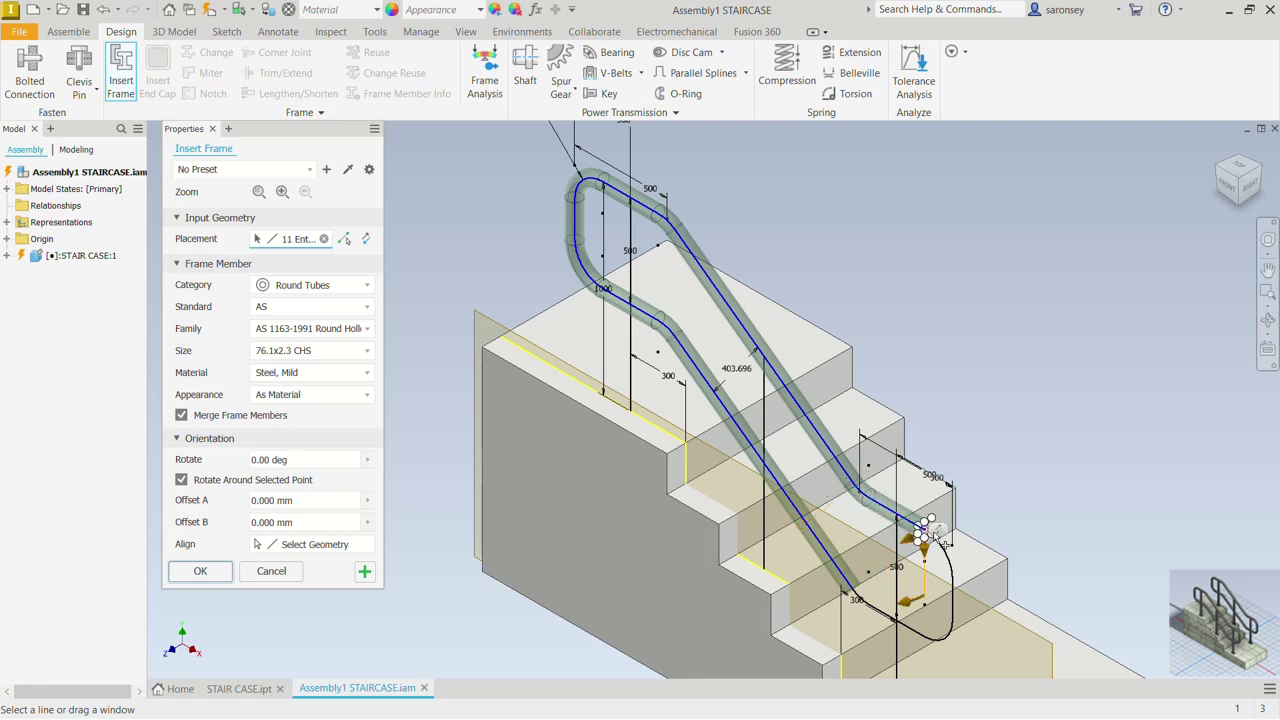
left_click(947, 554)
left_click(952, 602)
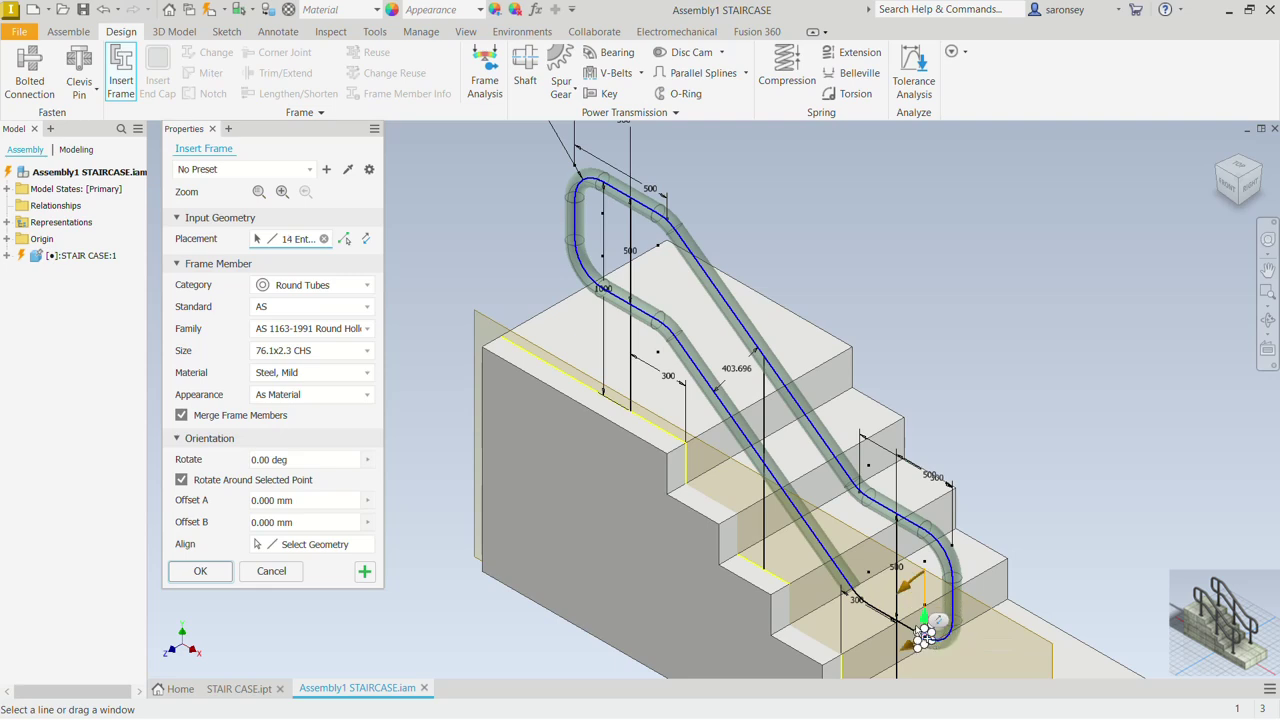
left_click(903, 628)
left_click(897, 622)
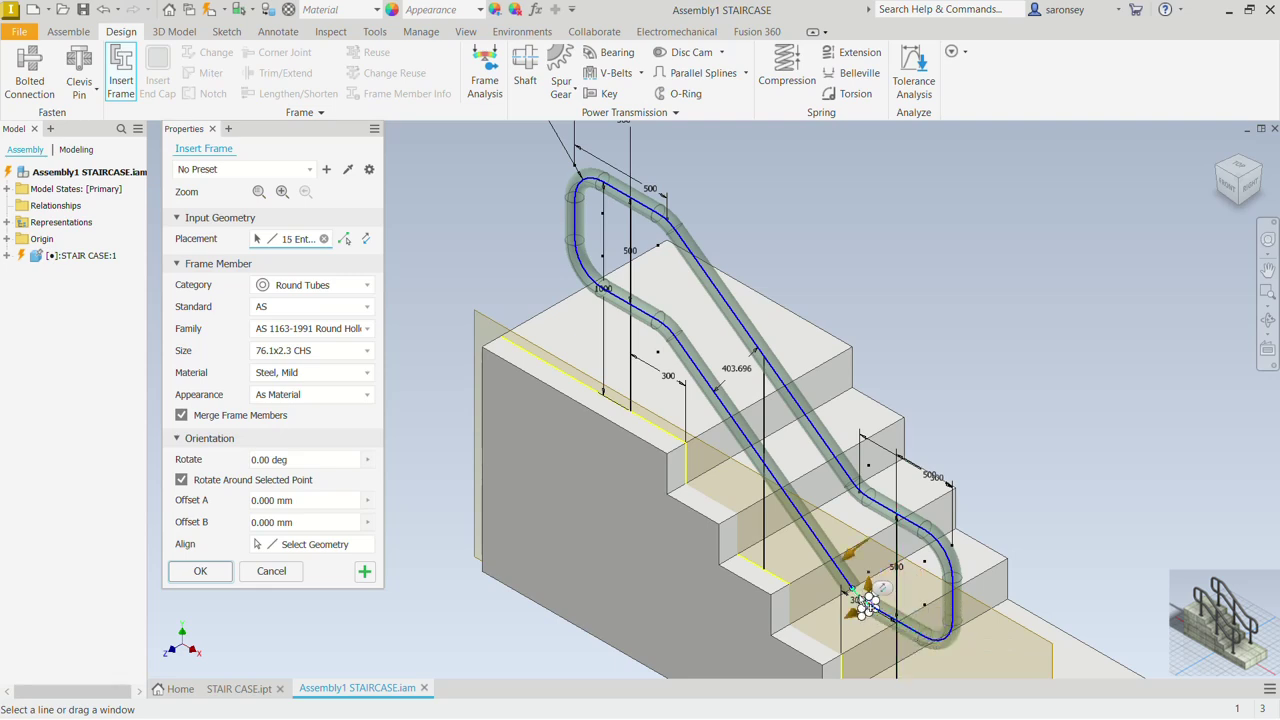
left_click(866, 606)
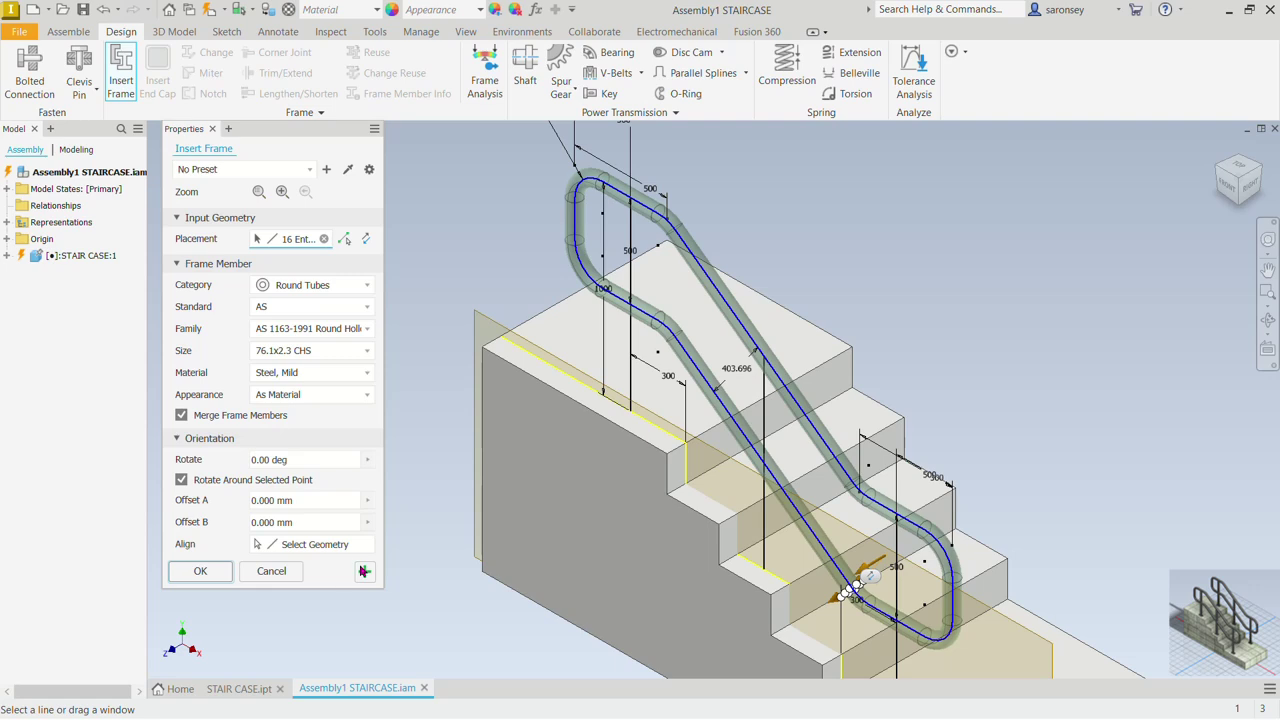
left_click(365, 575)
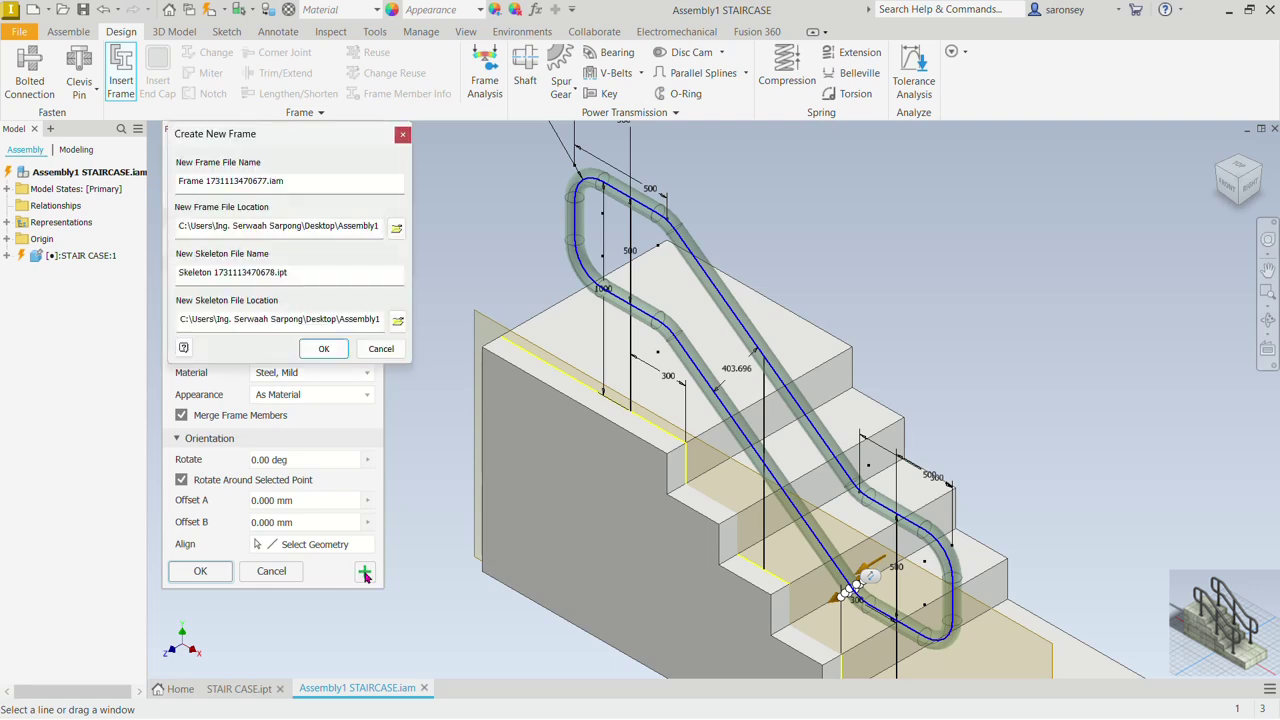
left_click(323, 348)
left_click(580, 422)
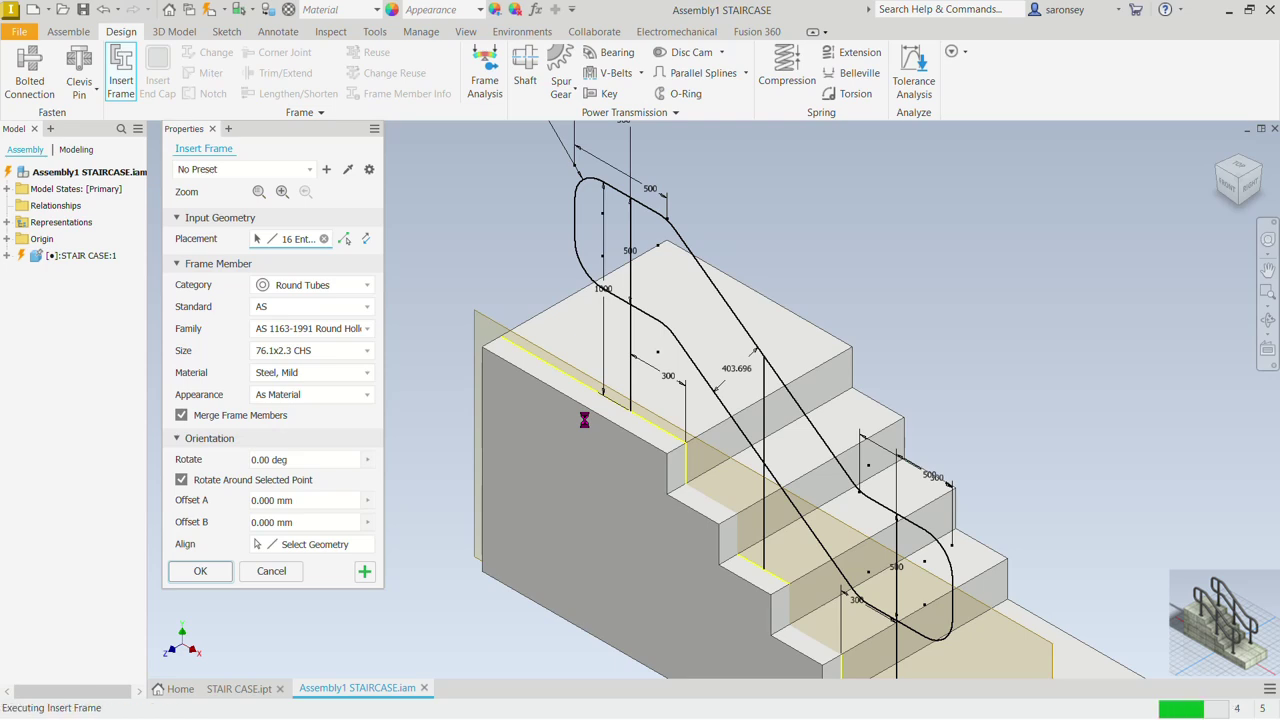
Step: Insert 76.1x2.3 CHS frame members on the three vertical post lines, accepting the default member names
left_click(631, 290)
left_click(764, 410)
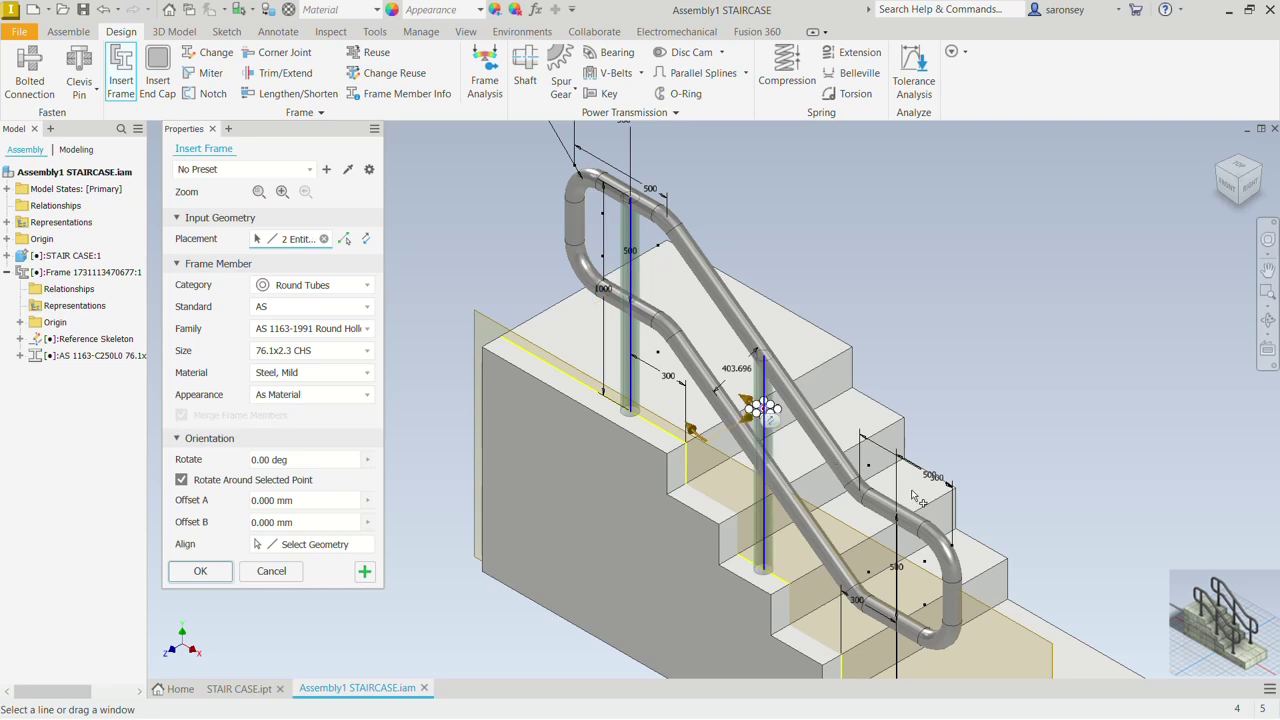
left_click(897, 528)
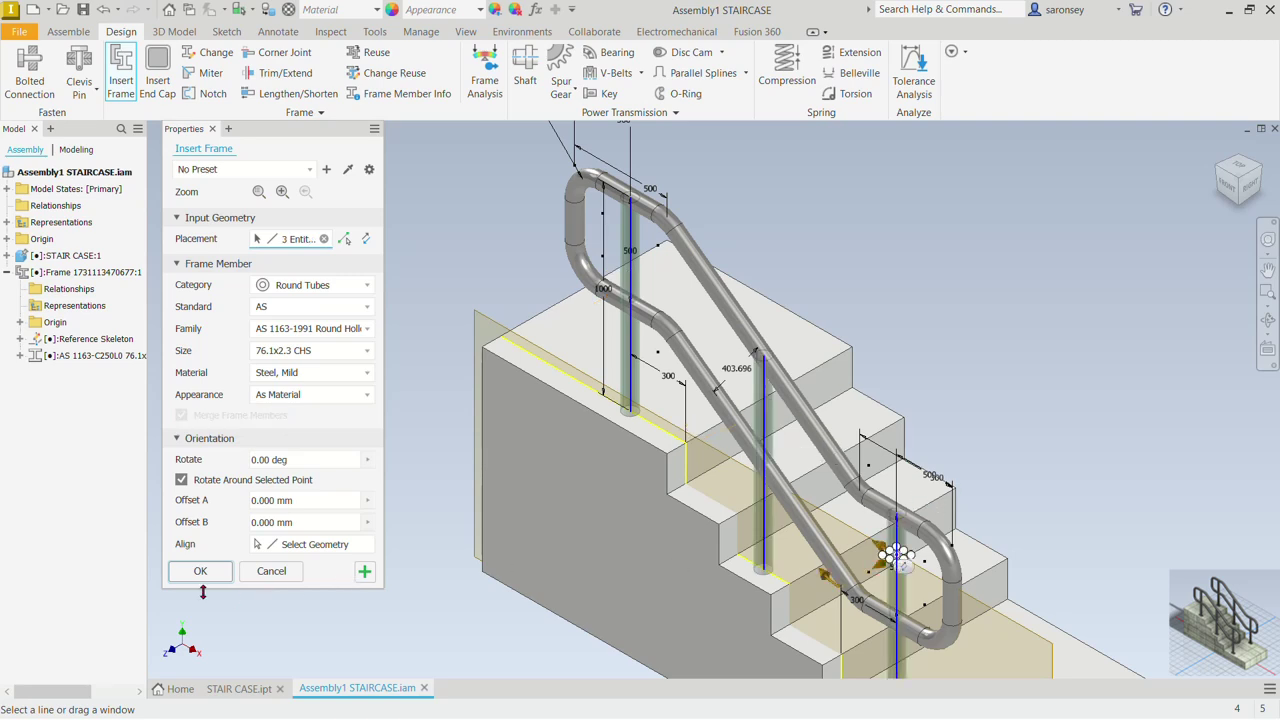
left_click(201, 571)
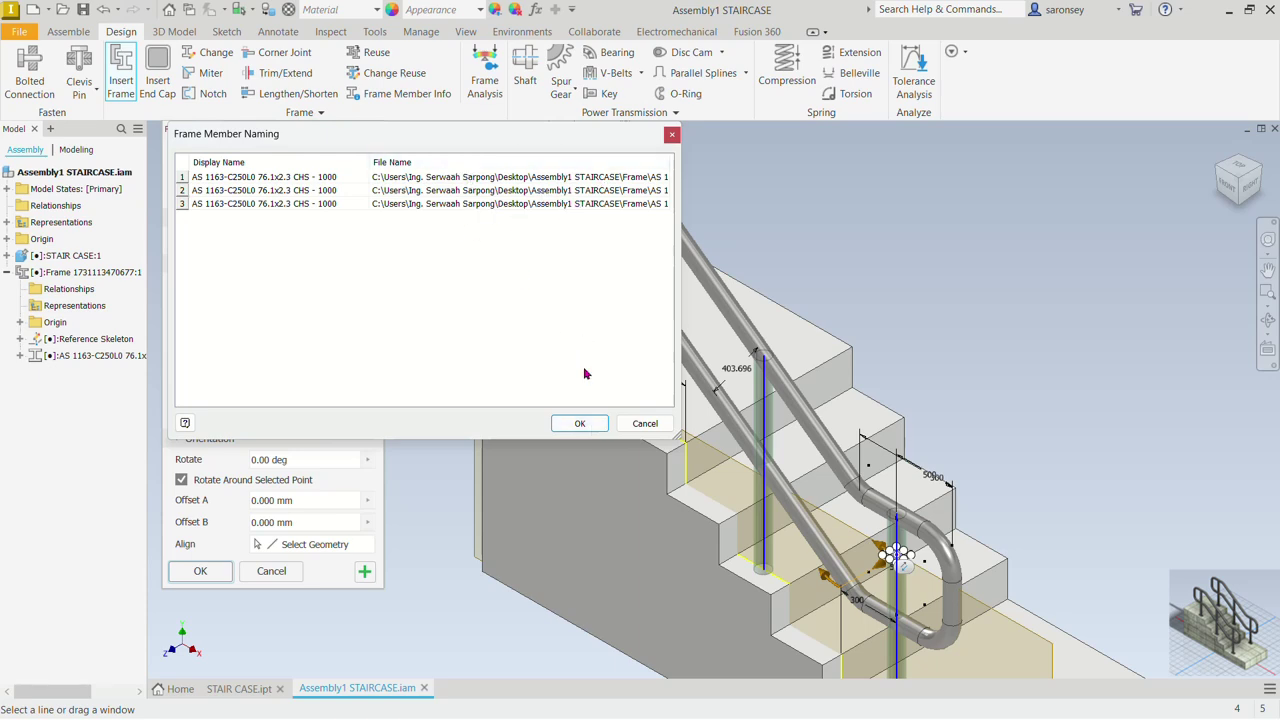
left_click(582, 422)
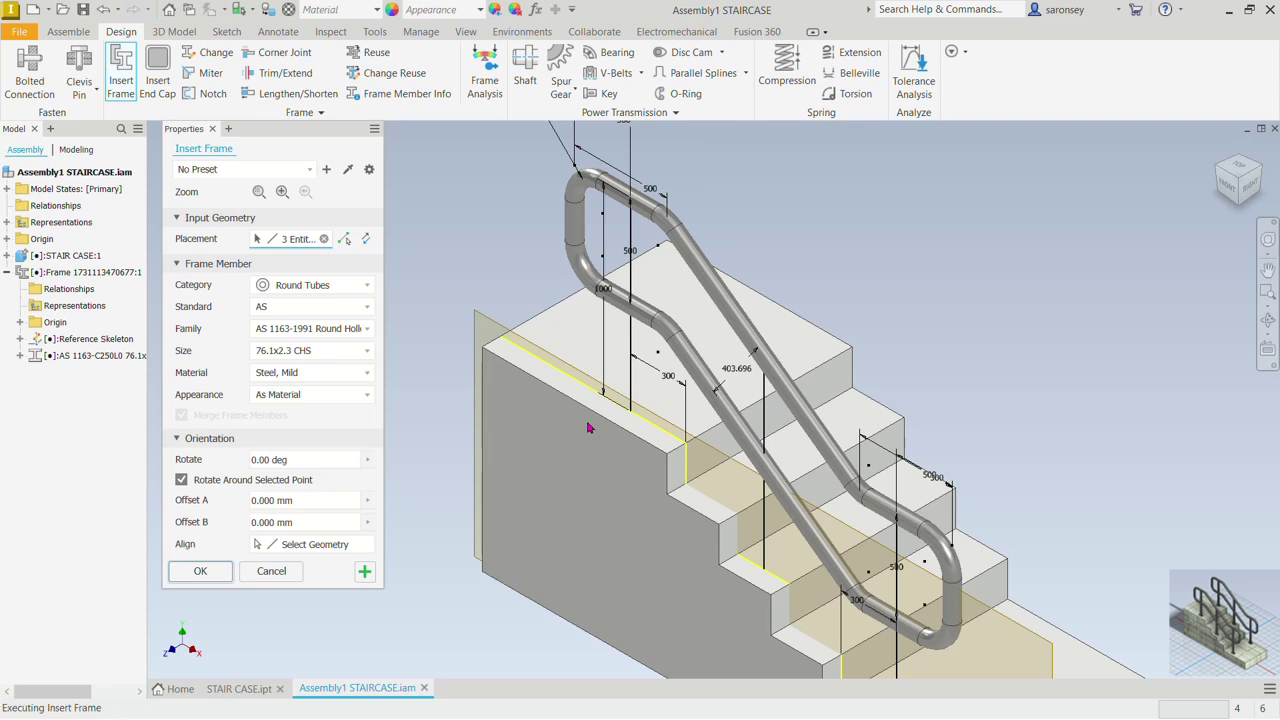
Step: Hide Work Plane1 and Sketch2 of the STAIR CASE part in the assembly
scroll(588, 428, "down", 3)
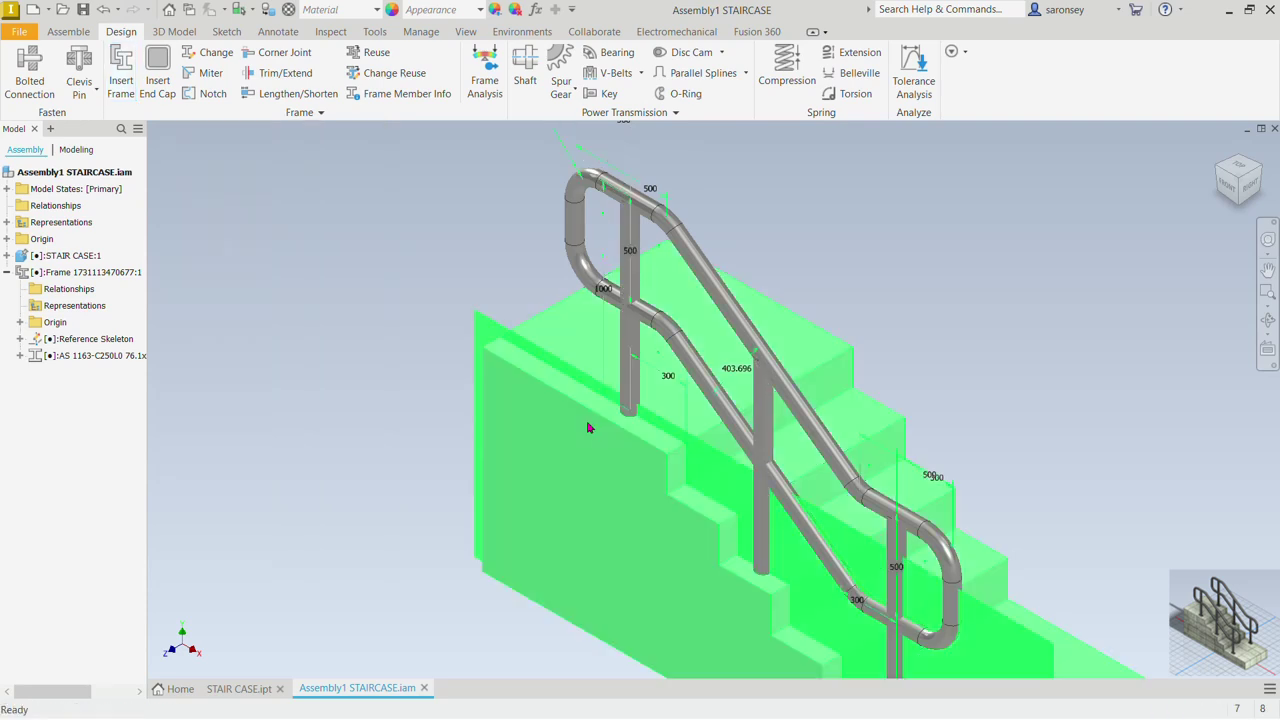
middle_click_drag(590, 426, 502, 375)
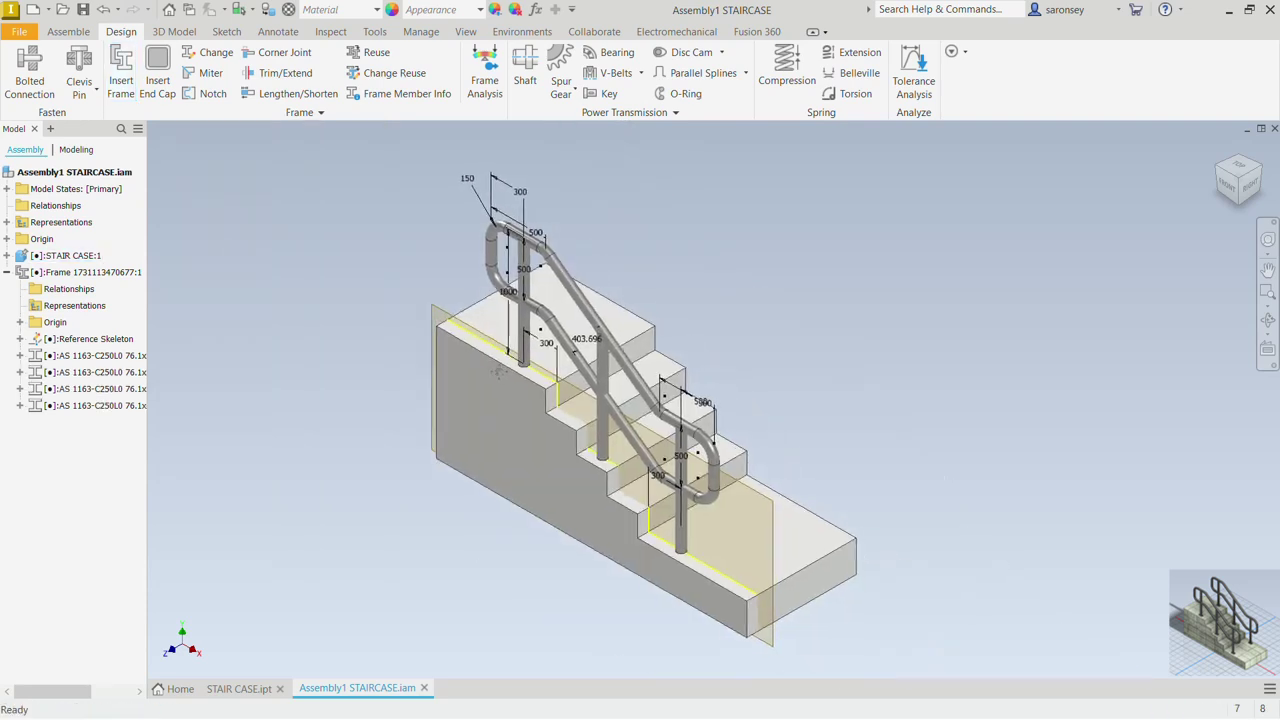
scroll(700, 430, "up", 5)
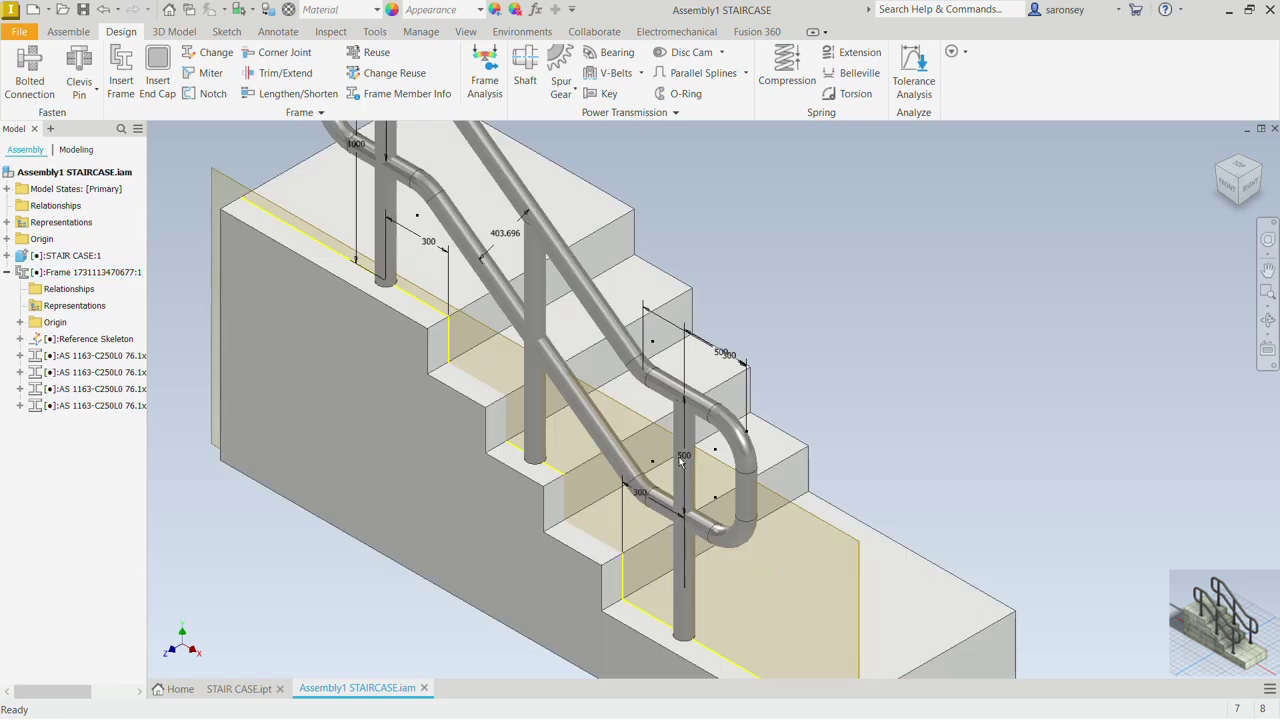
scroll(520, 350, "down", 5)
scroll(412, 302, "up", 1)
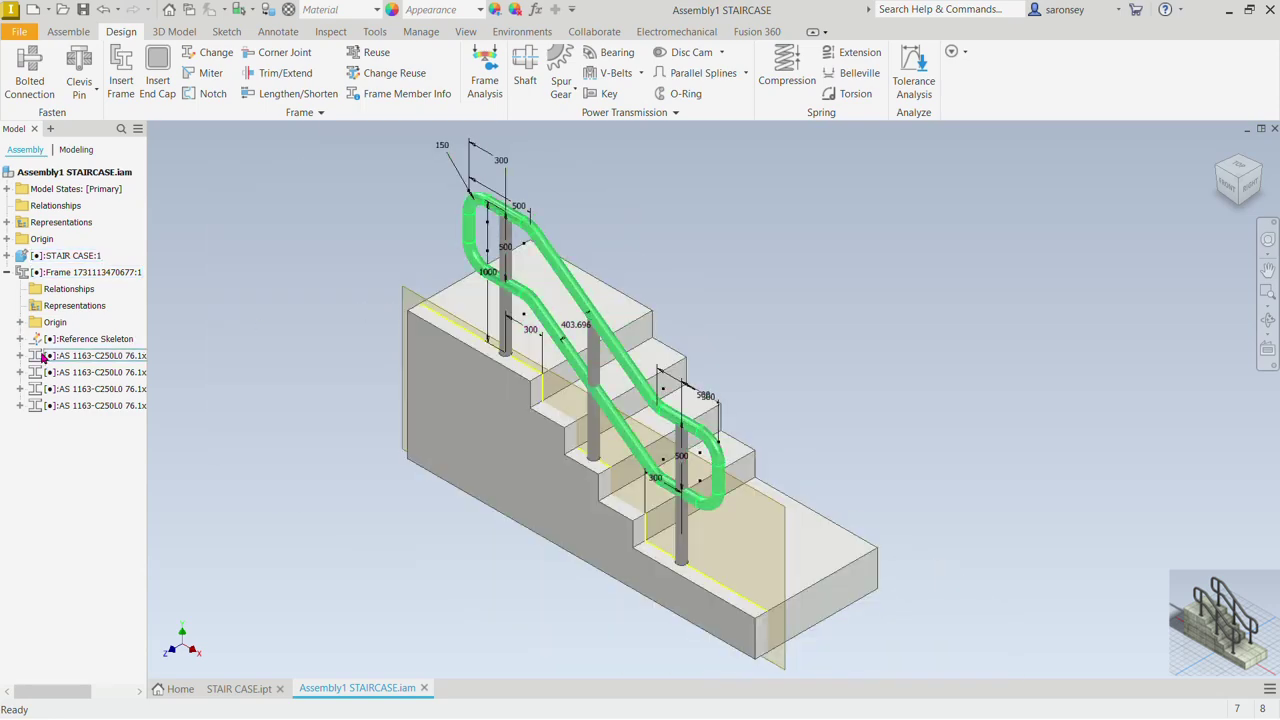
left_click(7, 256)
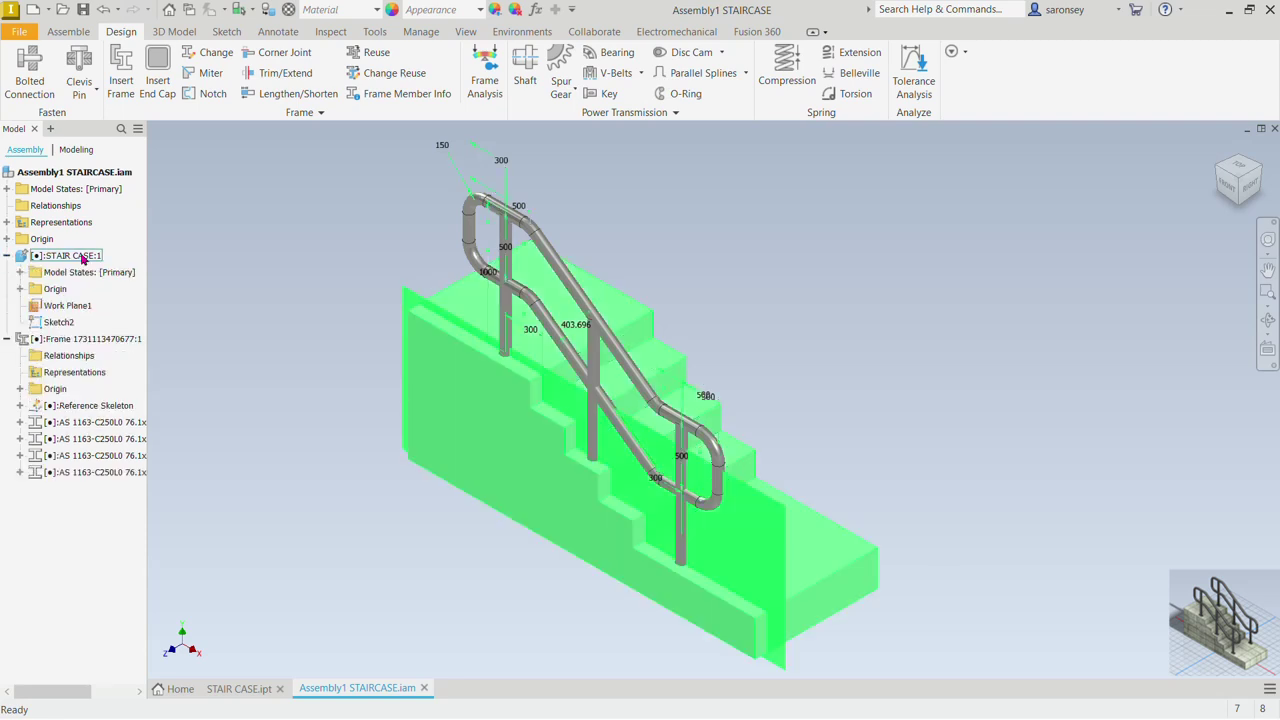
left_click(67, 306)
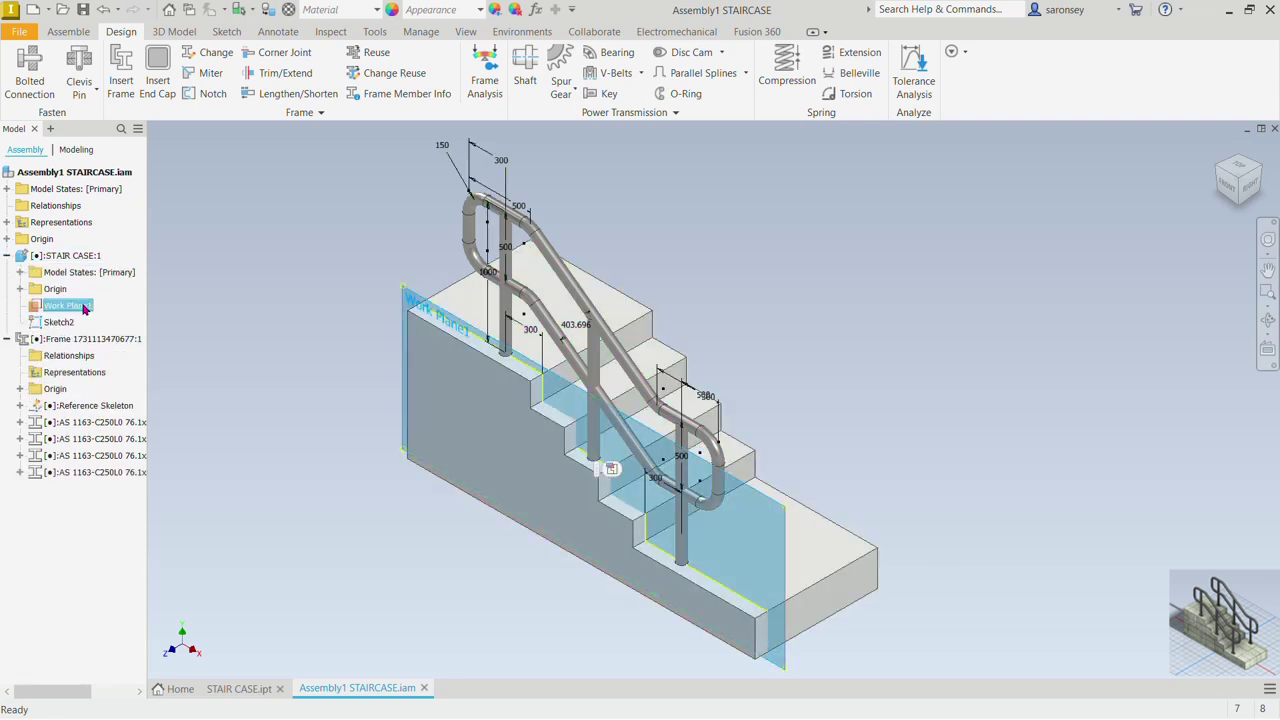
right_click(84, 309)
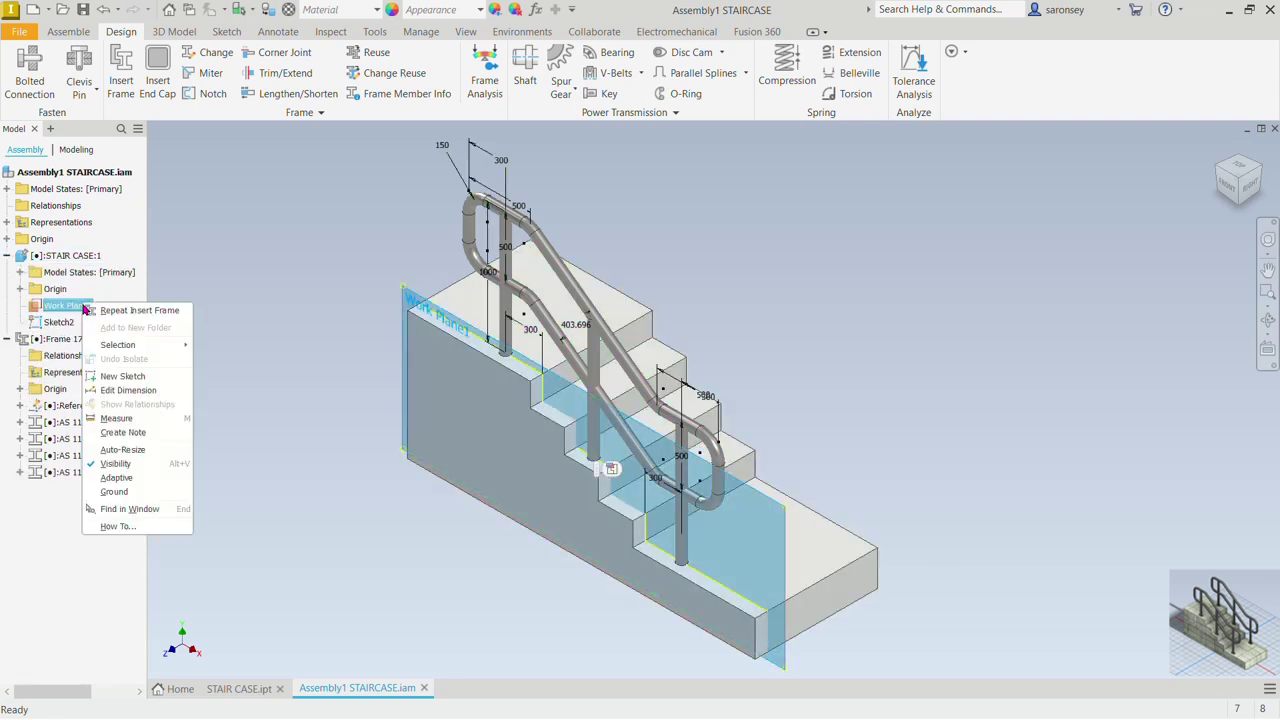
left_click(137, 467)
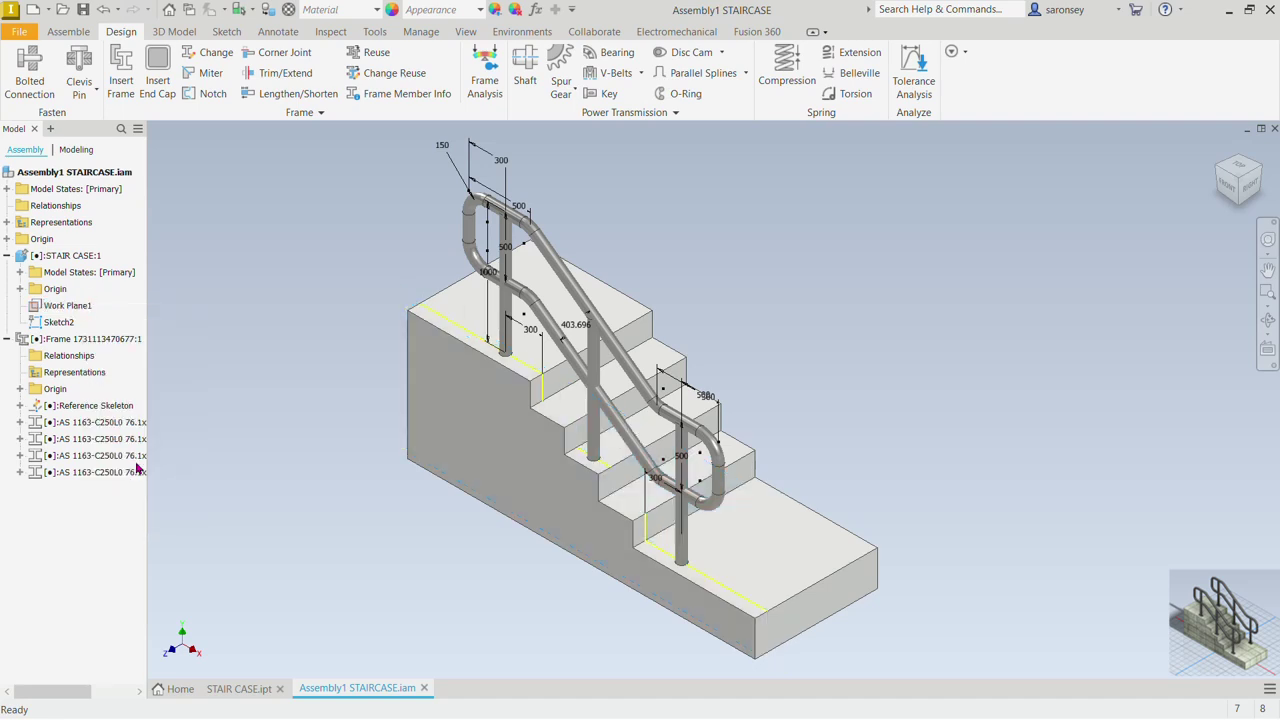
left_click(71, 323)
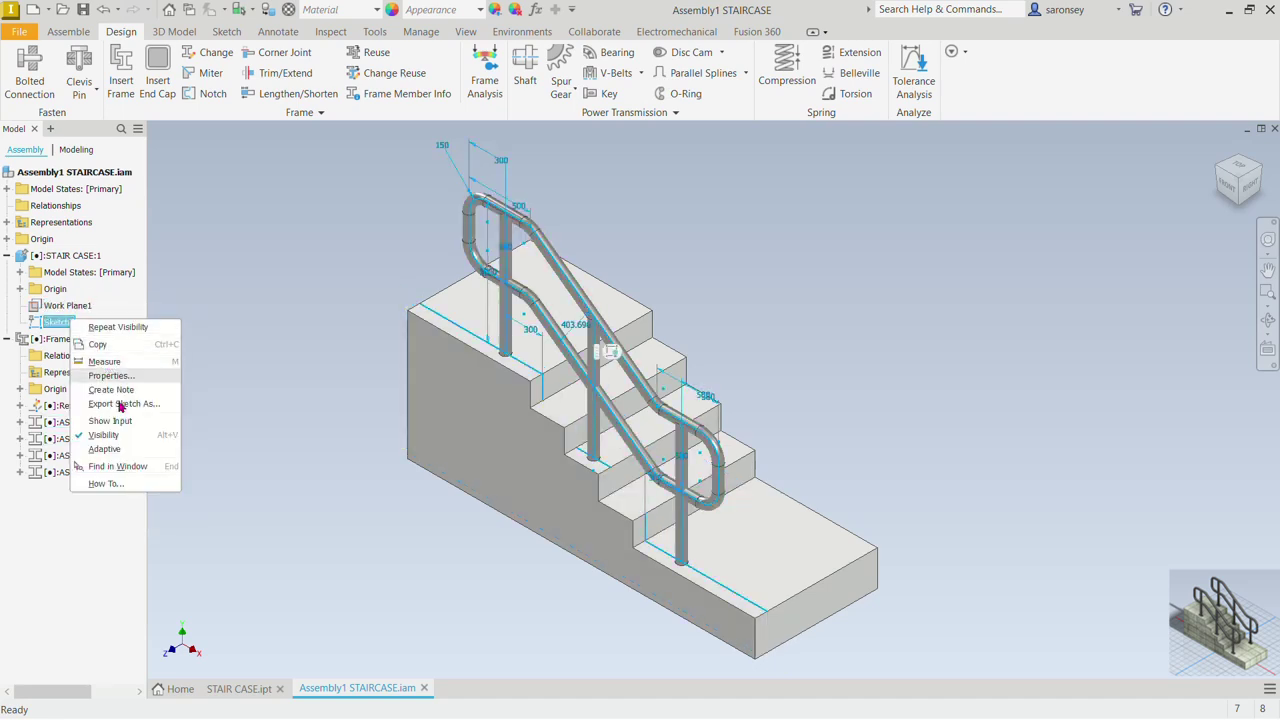
left_click(100, 435)
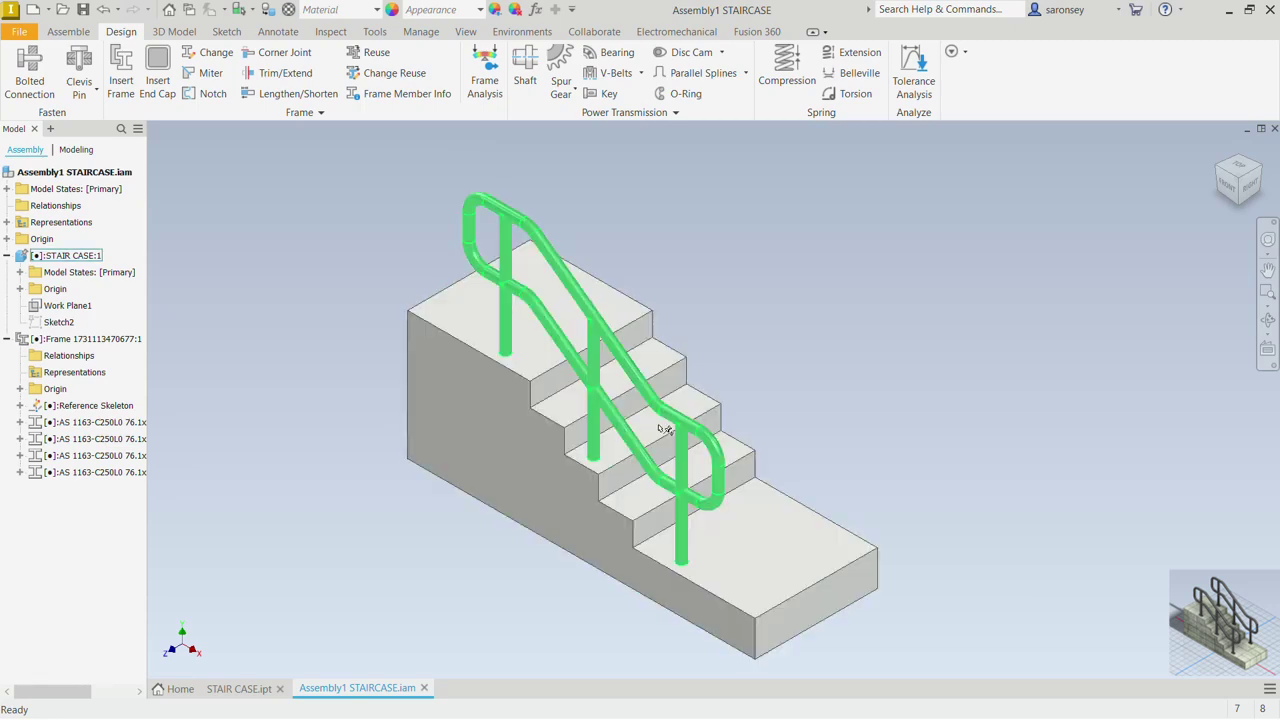
Step: Start a new in-place component named END CAP, based on the metric Standard (mm).ipt template
scroll(867, 413, "down", 3)
scroll(867, 413, "up", 4)
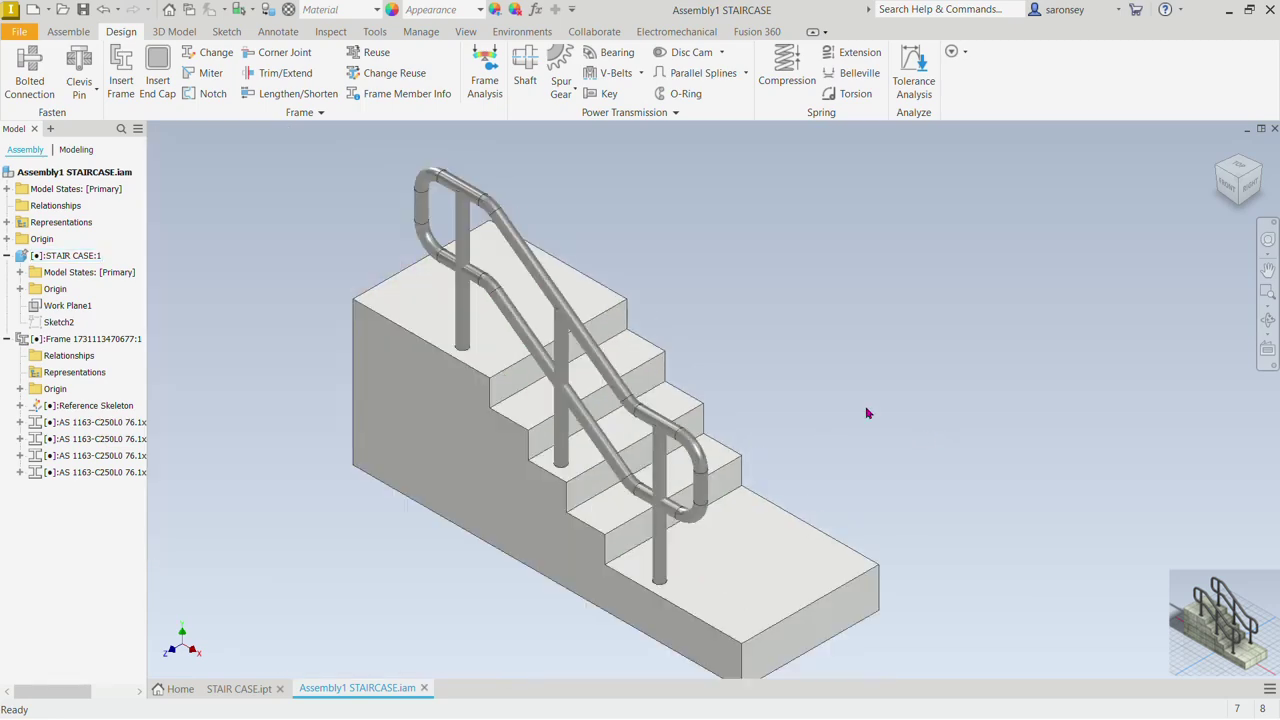
middle_click_drag(863, 409, 939, 380)
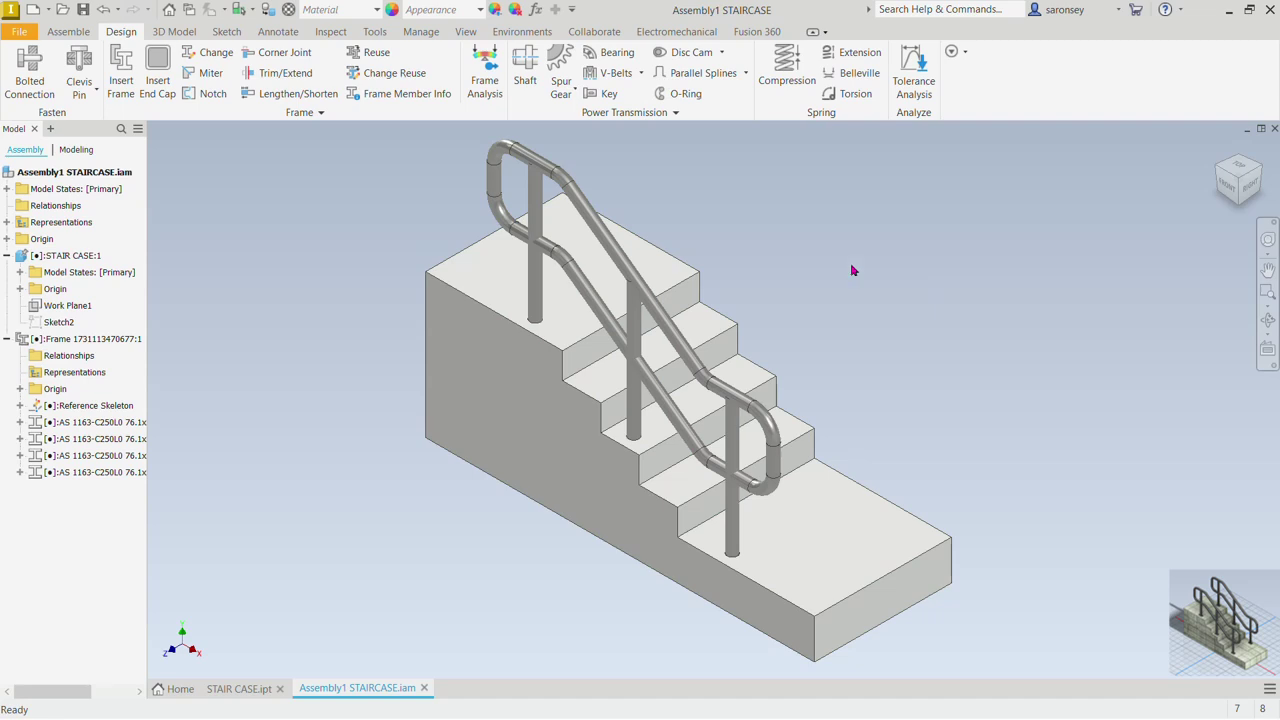
left_click(58, 32)
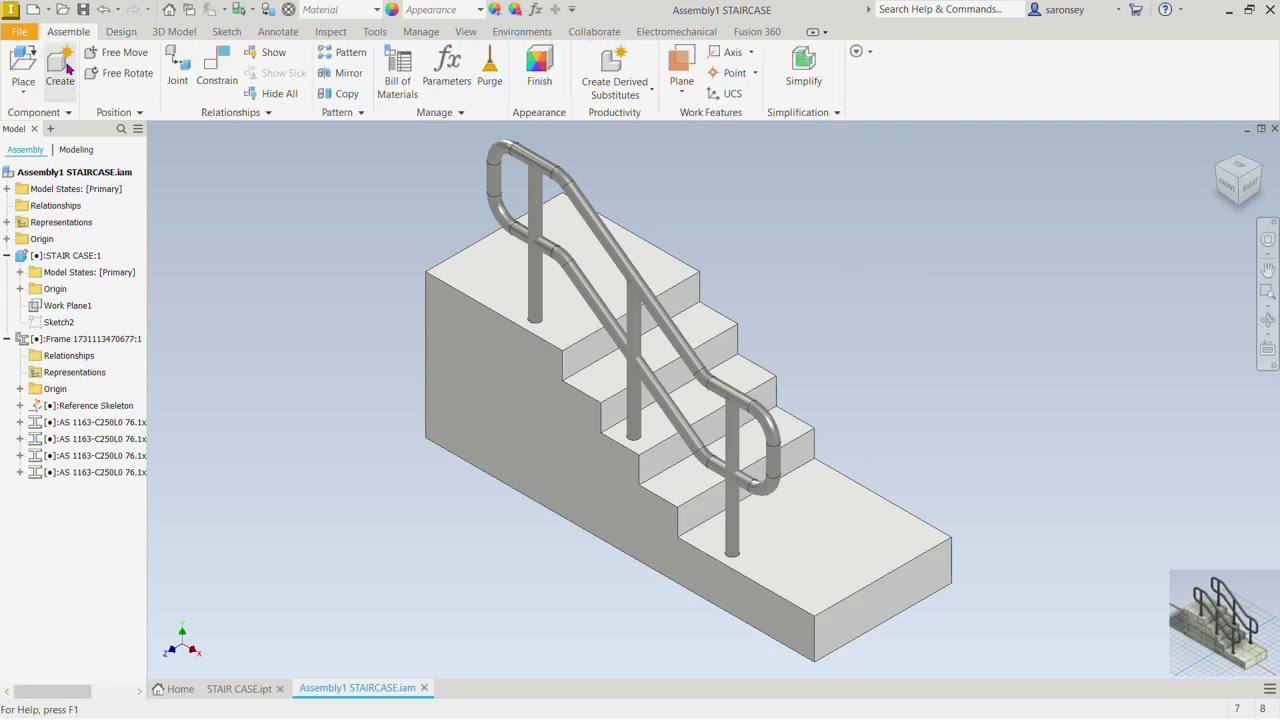
left_click(66, 70)
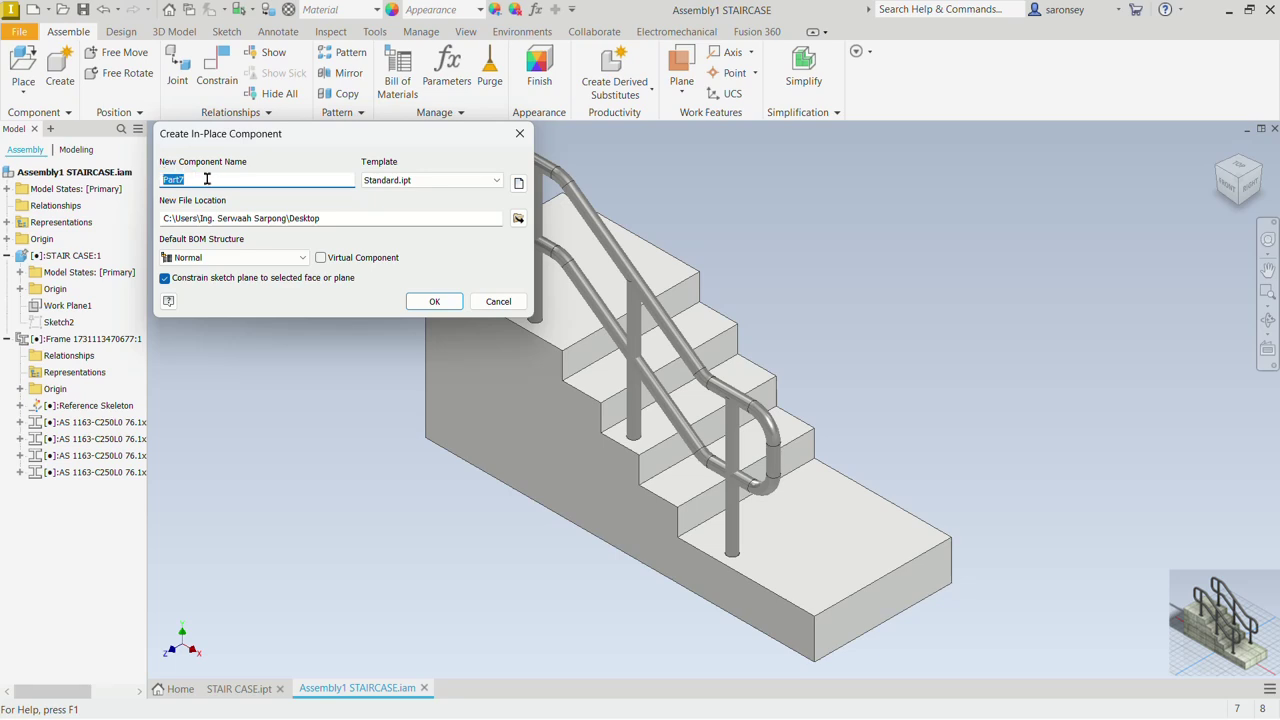
type("END CAP")
left_click(518, 183)
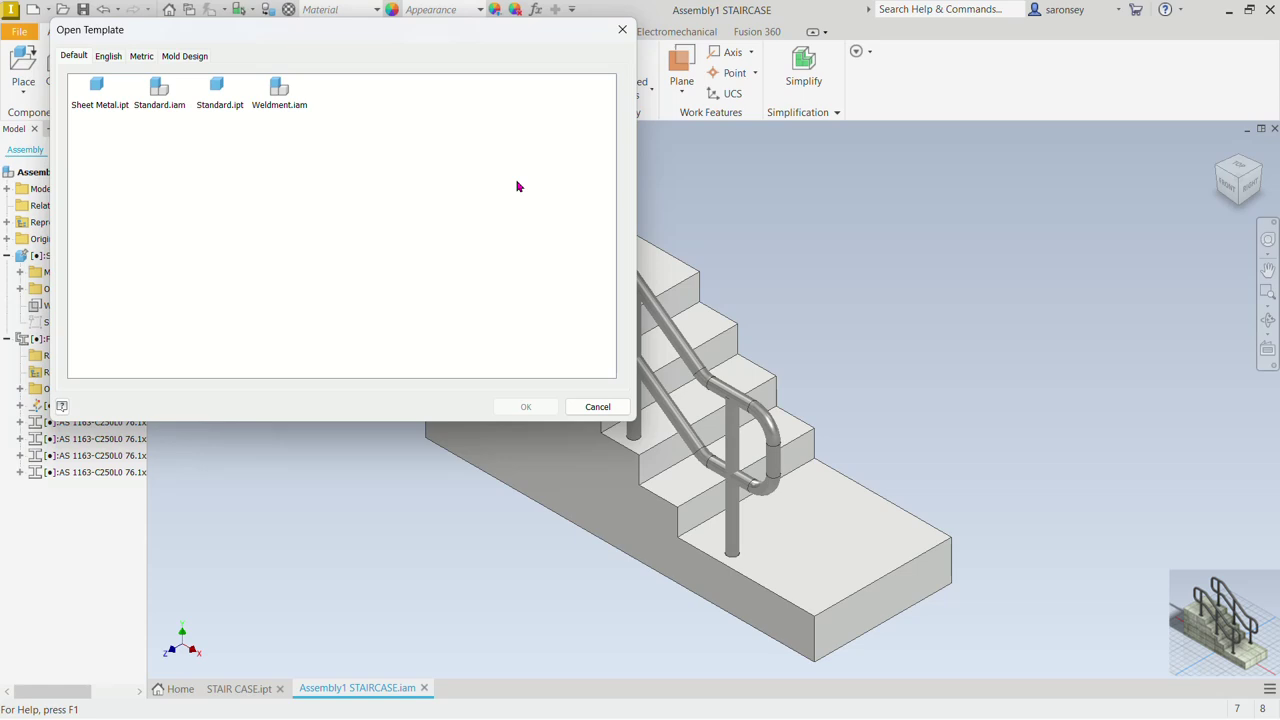
left_click(142, 57)
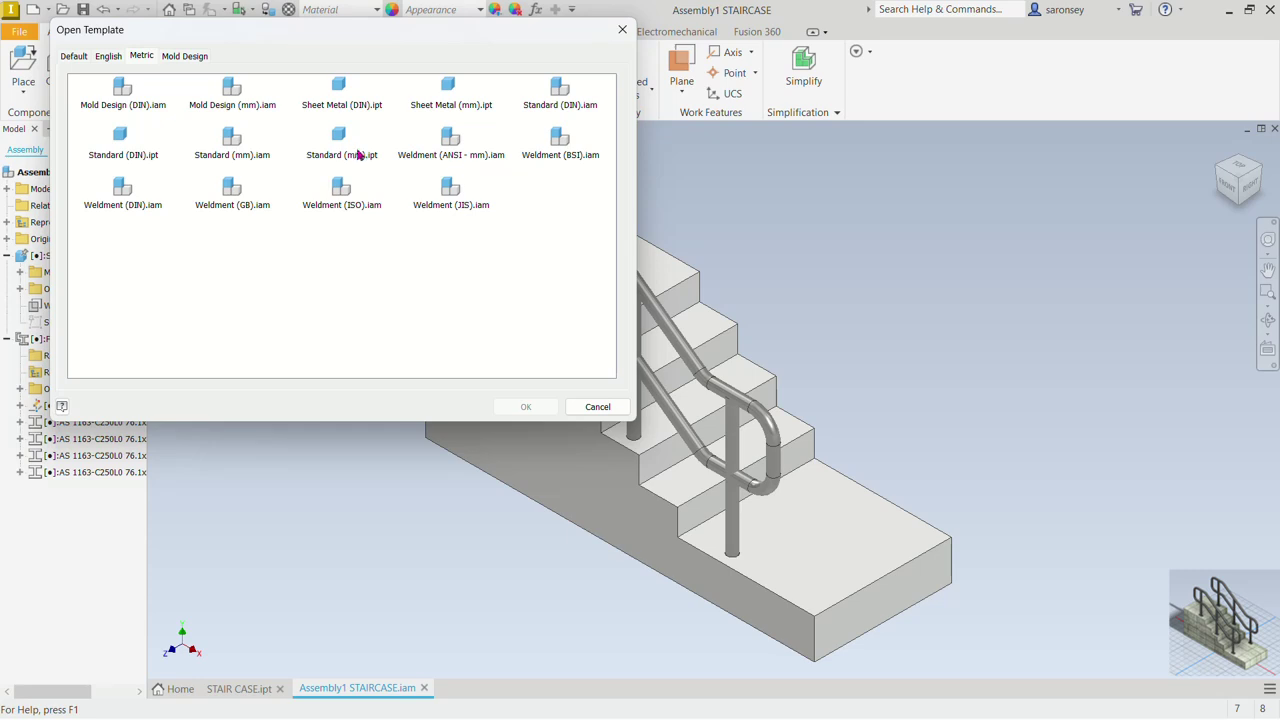
left_click(352, 148)
left_click(525, 406)
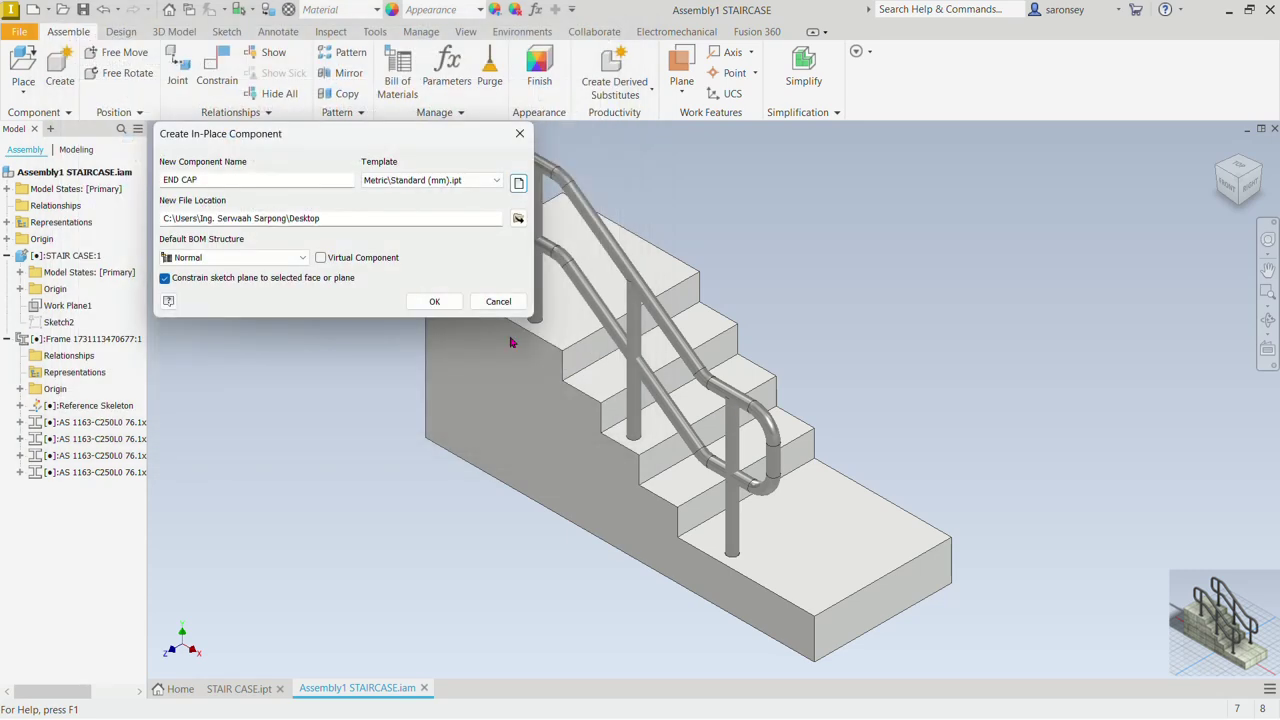
Step: Save END CAP to the Desktop and create it on the stair's top landing face
left_click(518, 218)
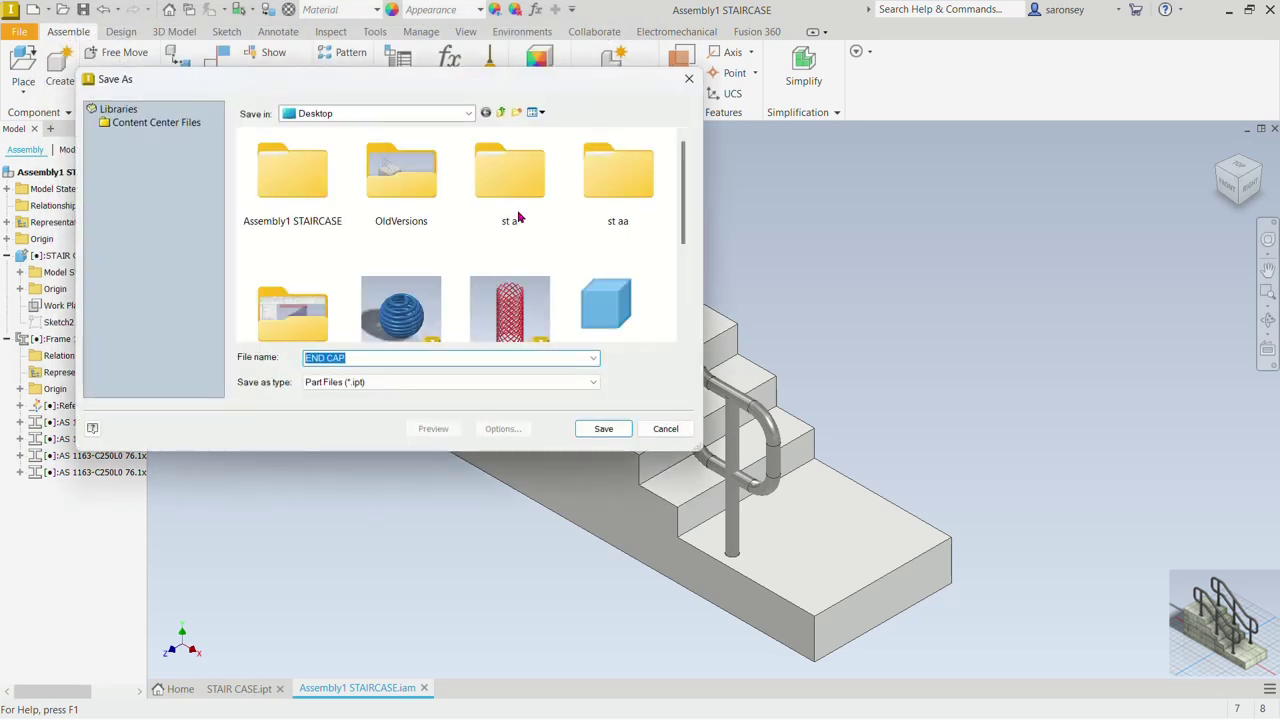
scroll(440, 260, "down", 3)
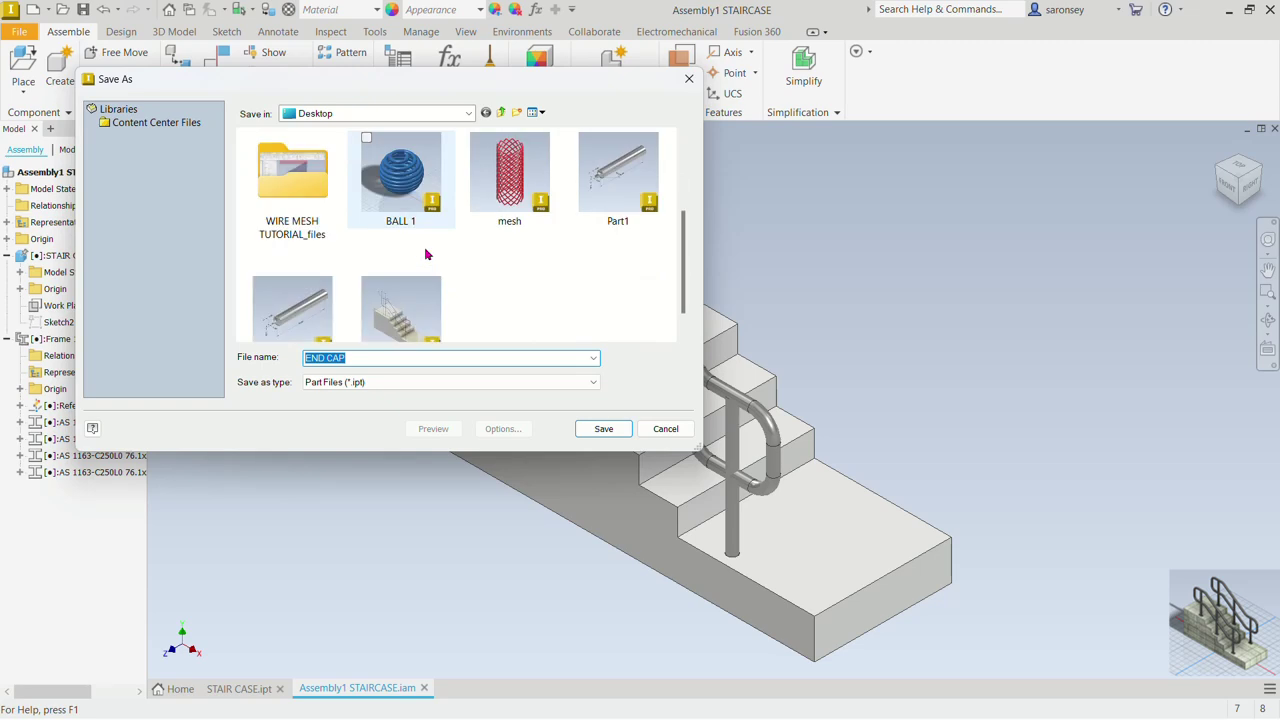
scroll(450, 270, "up", 3)
left_click(604, 428)
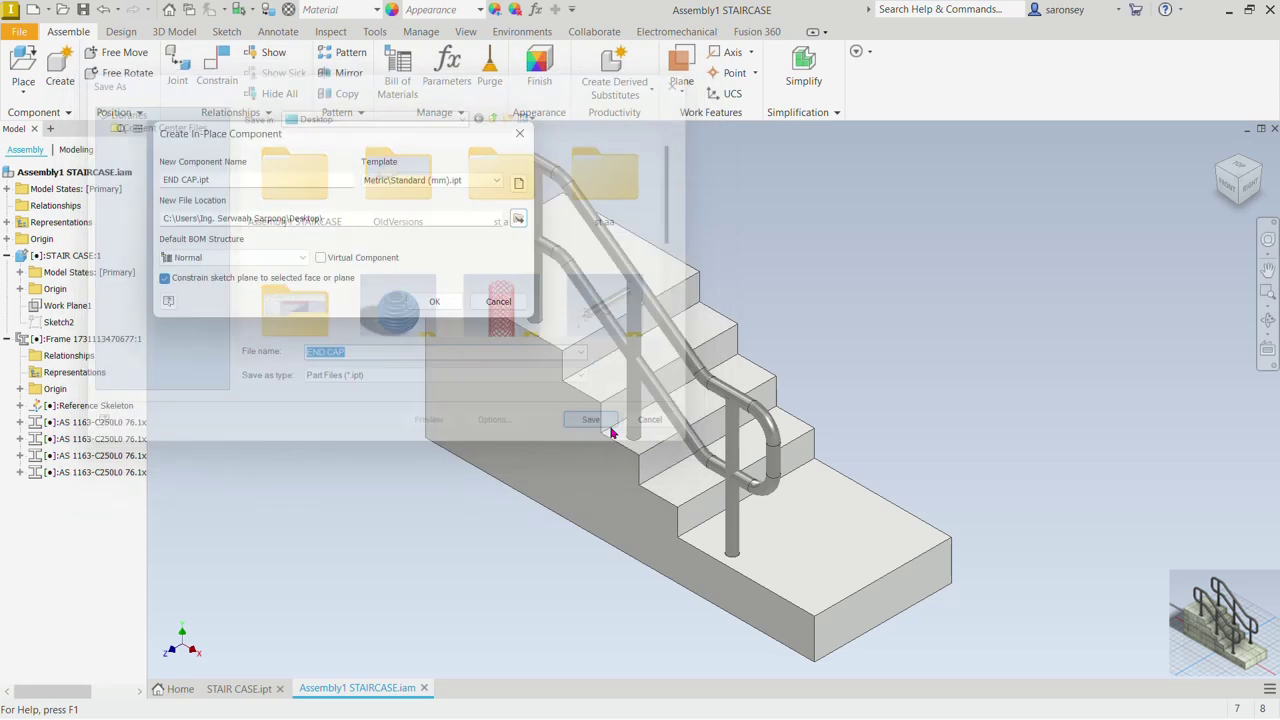
left_click(431, 301)
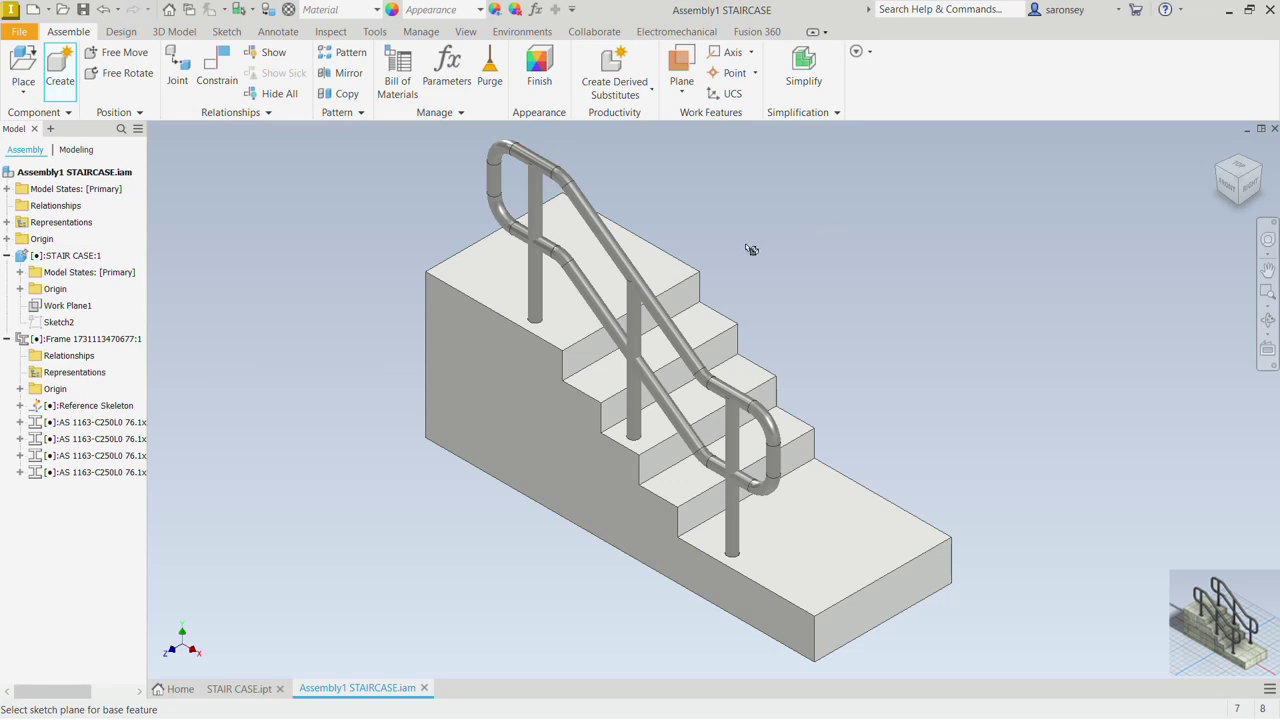
left_click(517, 280)
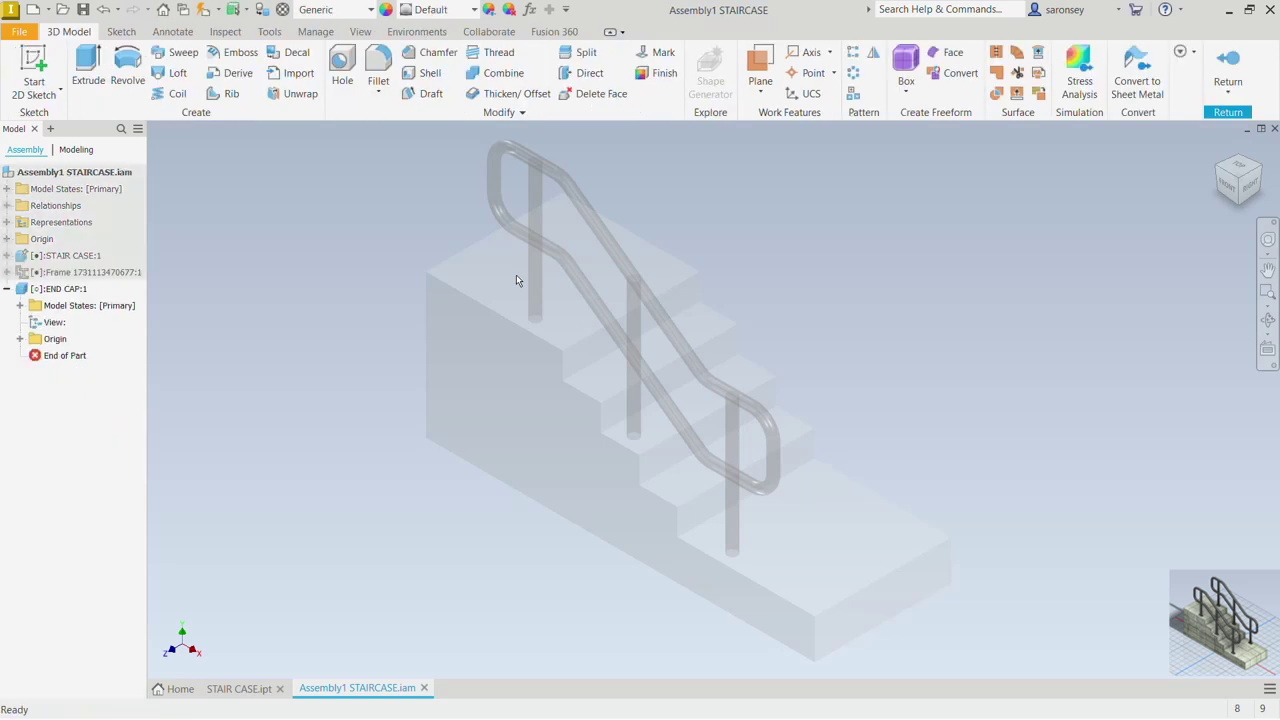
Step: Create a new 2D sketch on END CAP's horizontal origin plane at the landing level
right_click(516, 280)
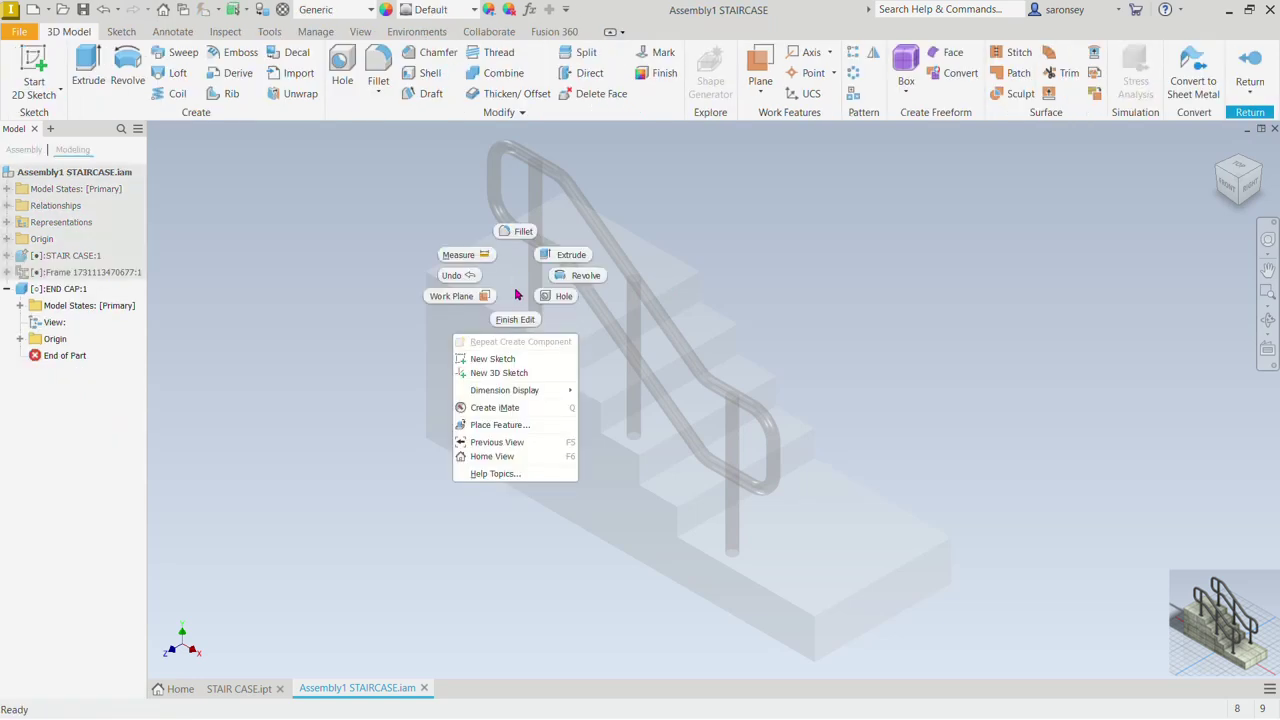
left_click(510, 360)
scroll(675, 408, "up", 5)
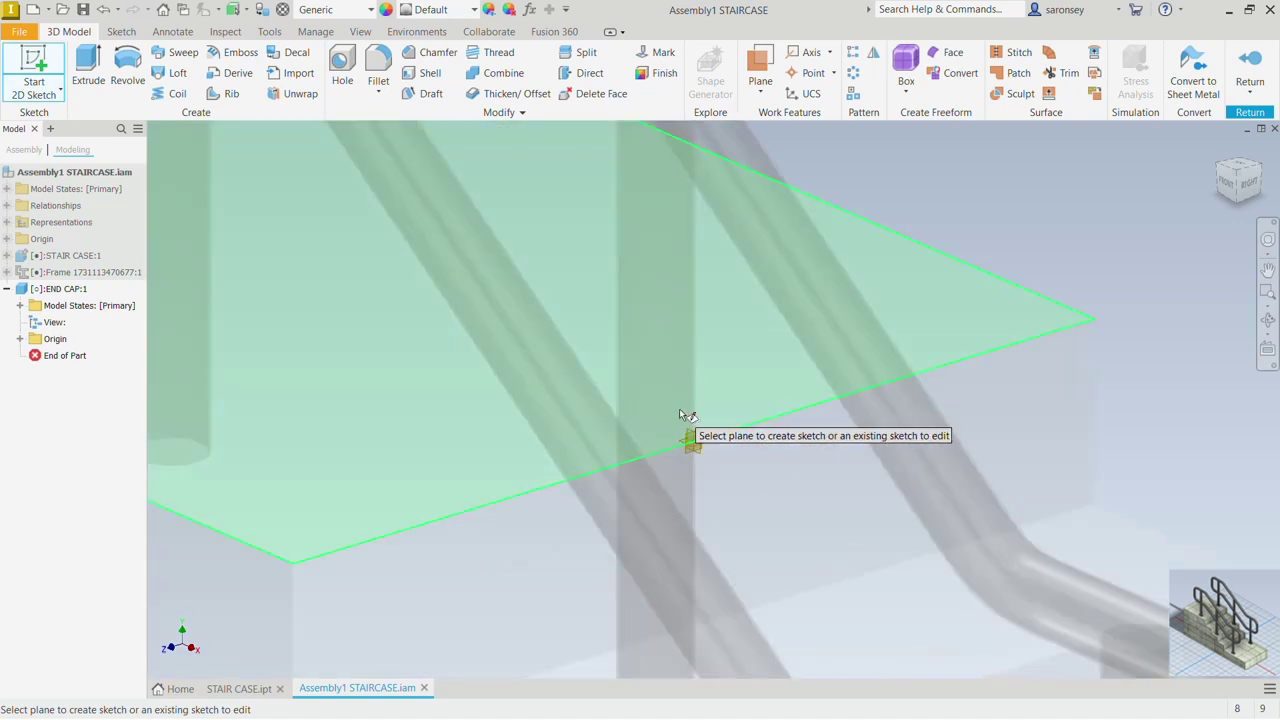
scroll(680, 410, "up", 4)
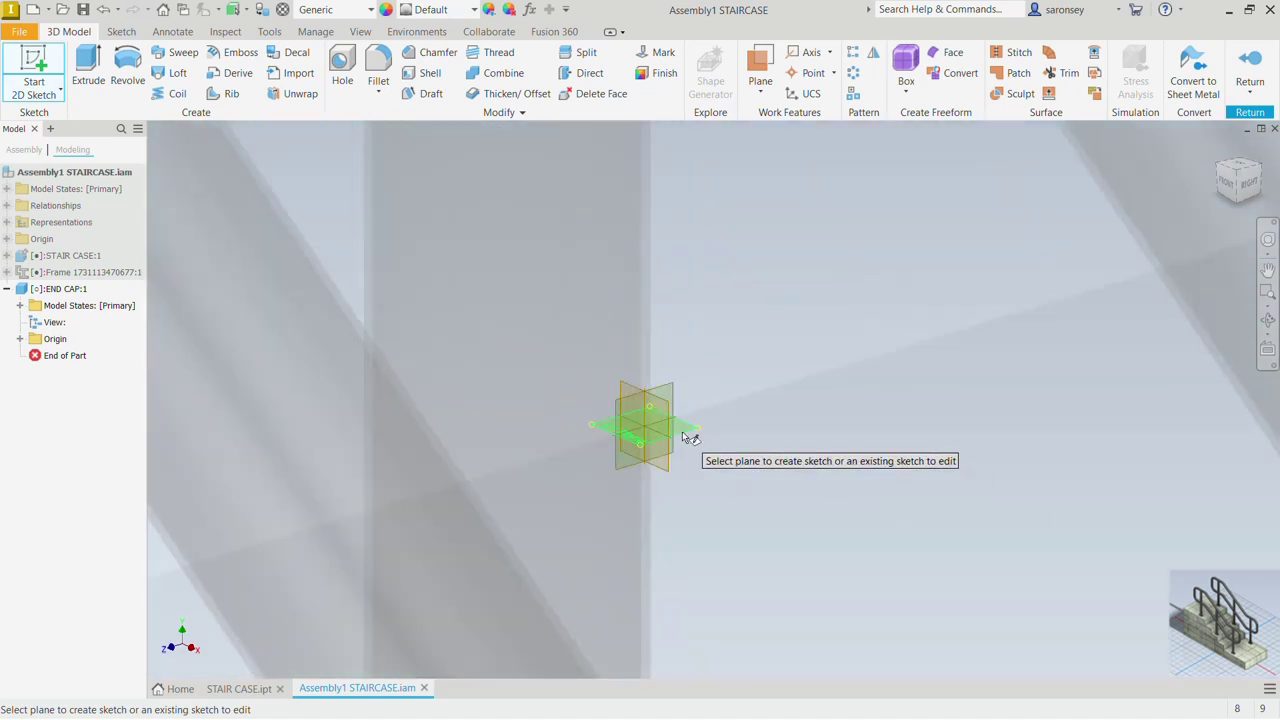
scroll(678, 436, "up", 3)
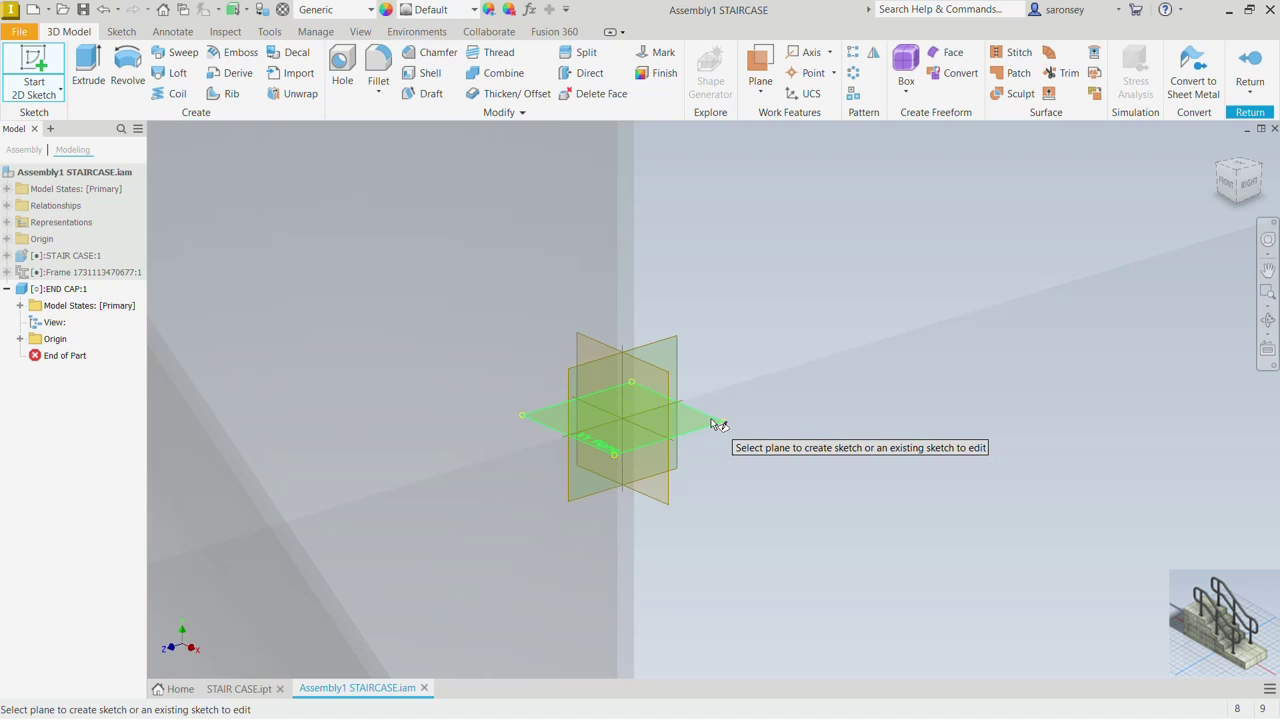
left_click(716, 424)
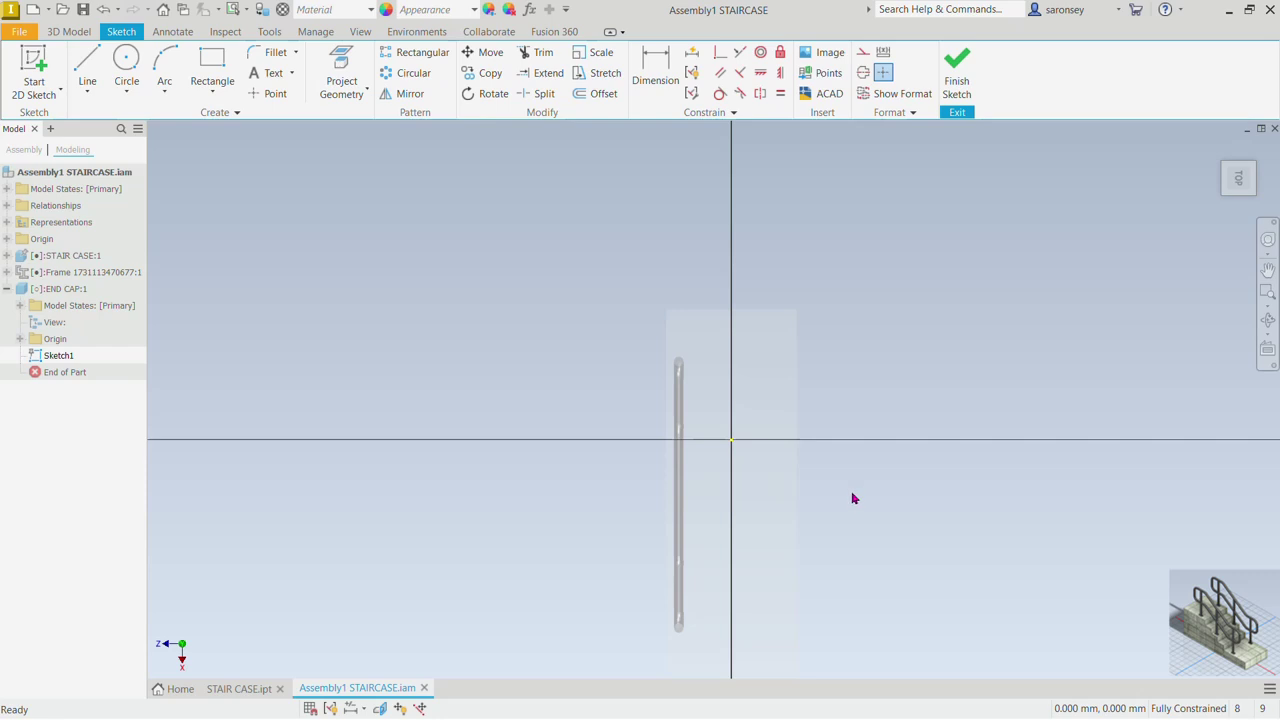
Step: Project the circular base edge of the top landing's handrail post into the END CAP sketch
mouse_move(853, 498)
middle_mouse_down("shift")
mouse_move(886, 451)
mouse_move(920, 455)
middle_mouse_up("shift")
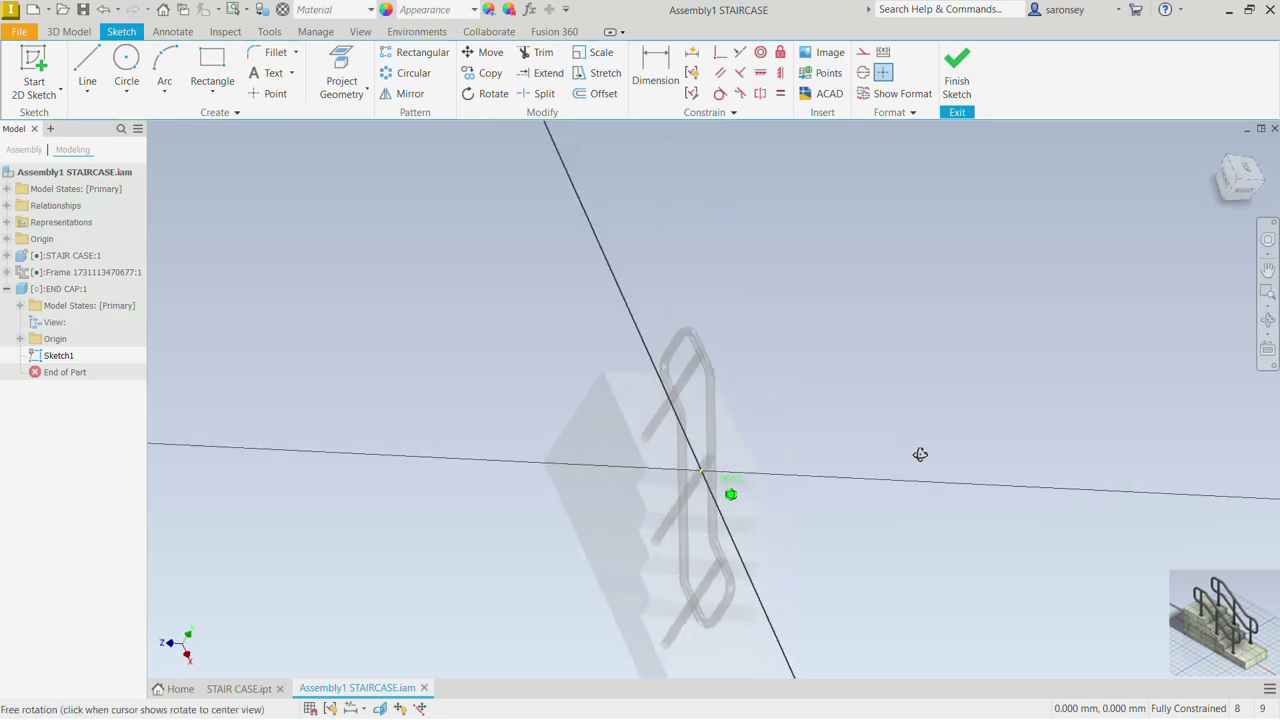
scroll(675, 446, "up", 3)
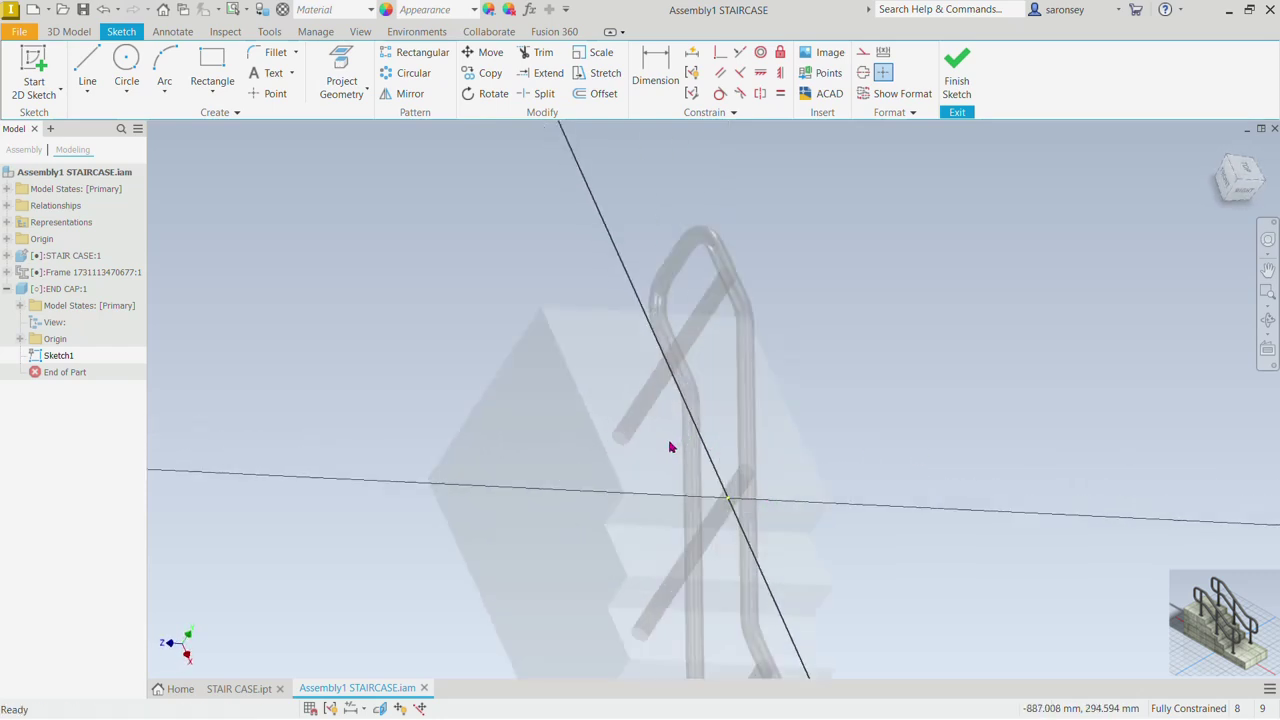
left_click(340, 65)
scroll(648, 437, "up", 3)
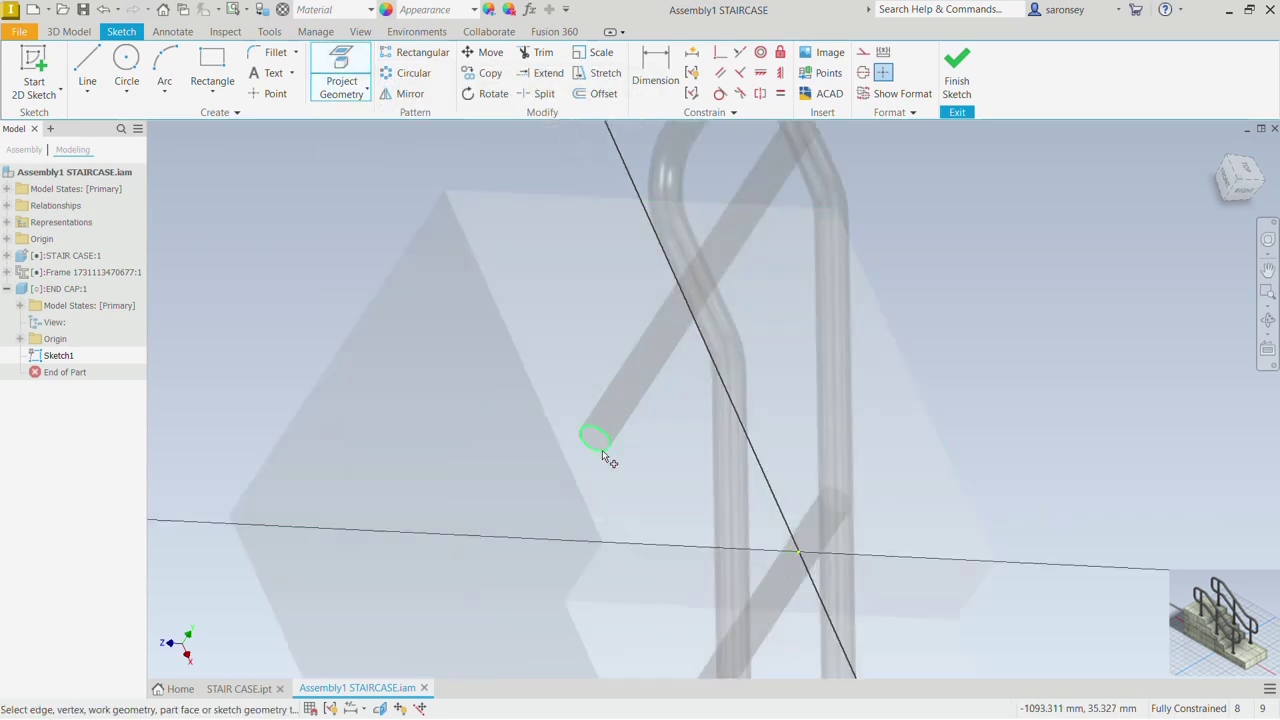
left_click(604, 456)
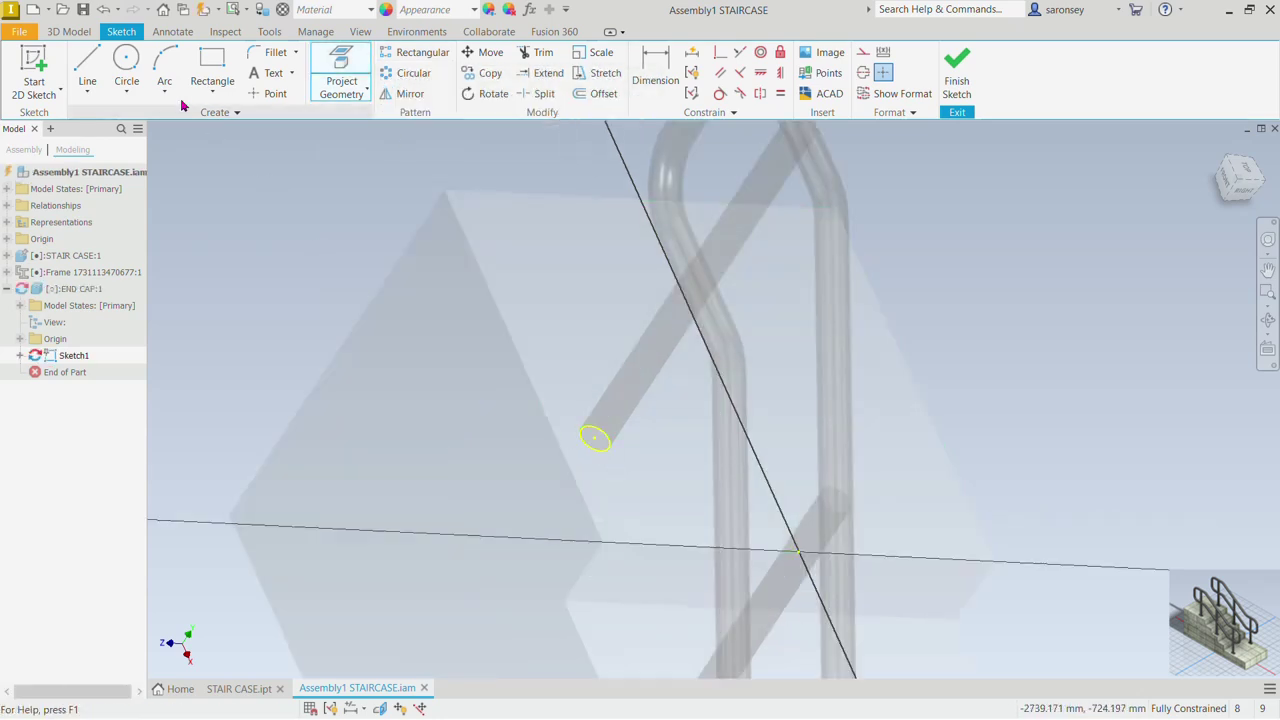
Step: Draw a centre rectangle about 211 mm by 122 mm, centred on the projected post circle in the END CAP sketch
left_click(211, 93)
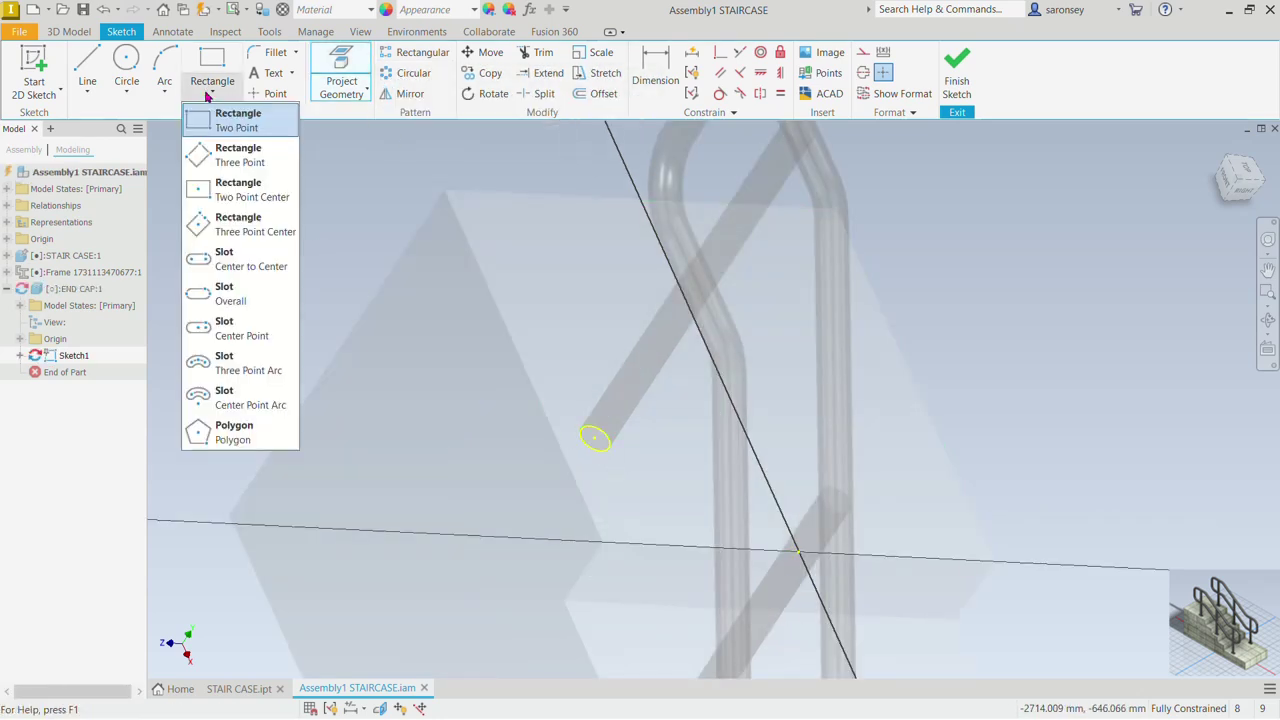
left_click(258, 188)
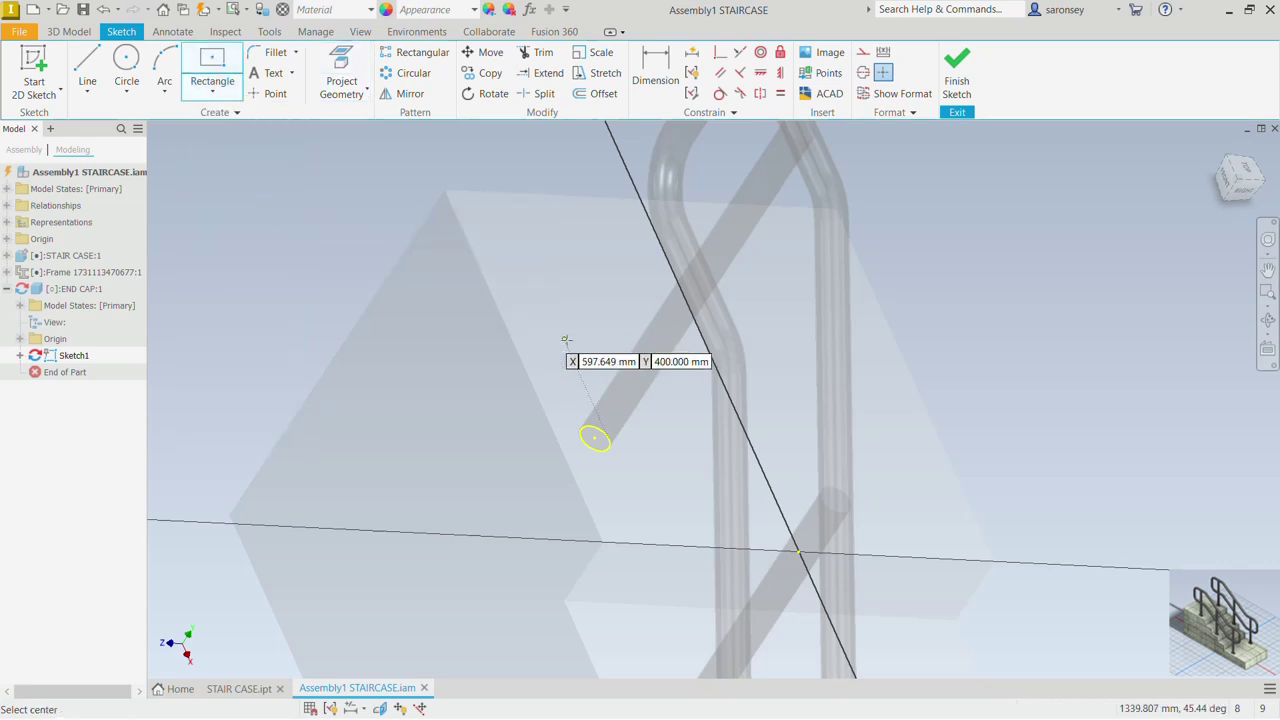
left_click(595, 439)
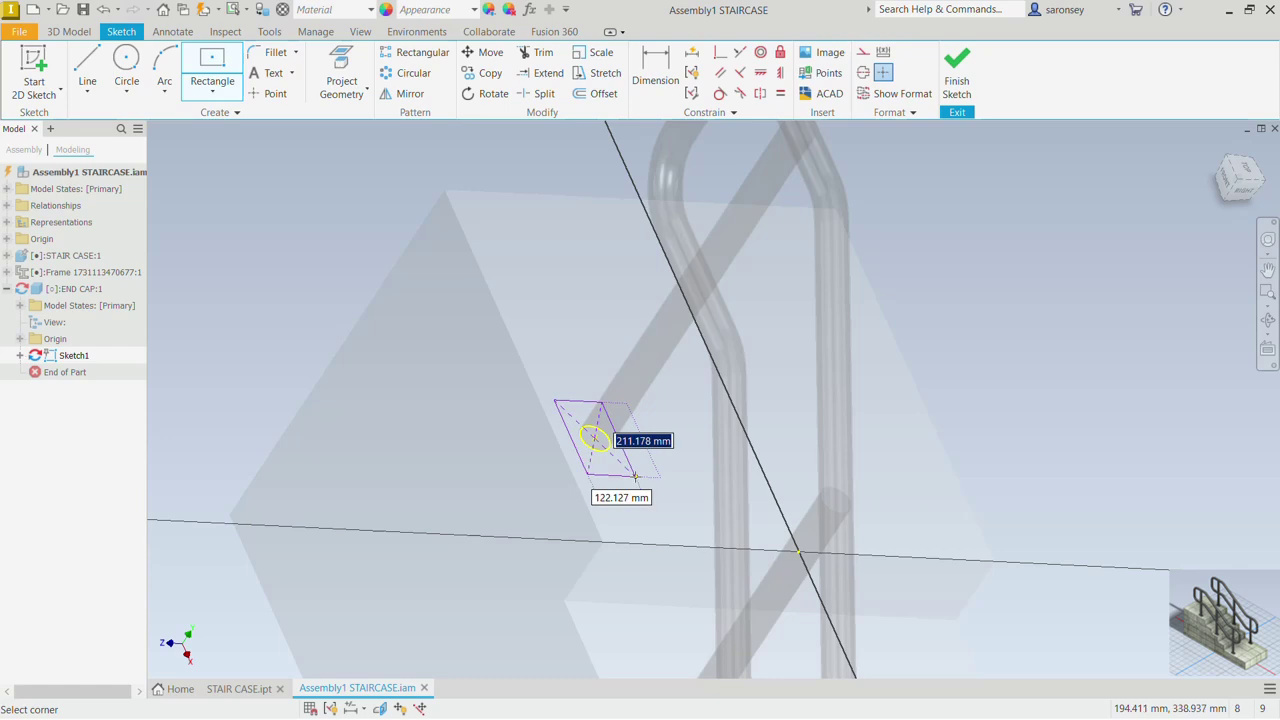
left_click(635, 477)
Step: Dimension the rectangle's long side to 150 mm and its short side to 90 mm
left_click(655, 70)
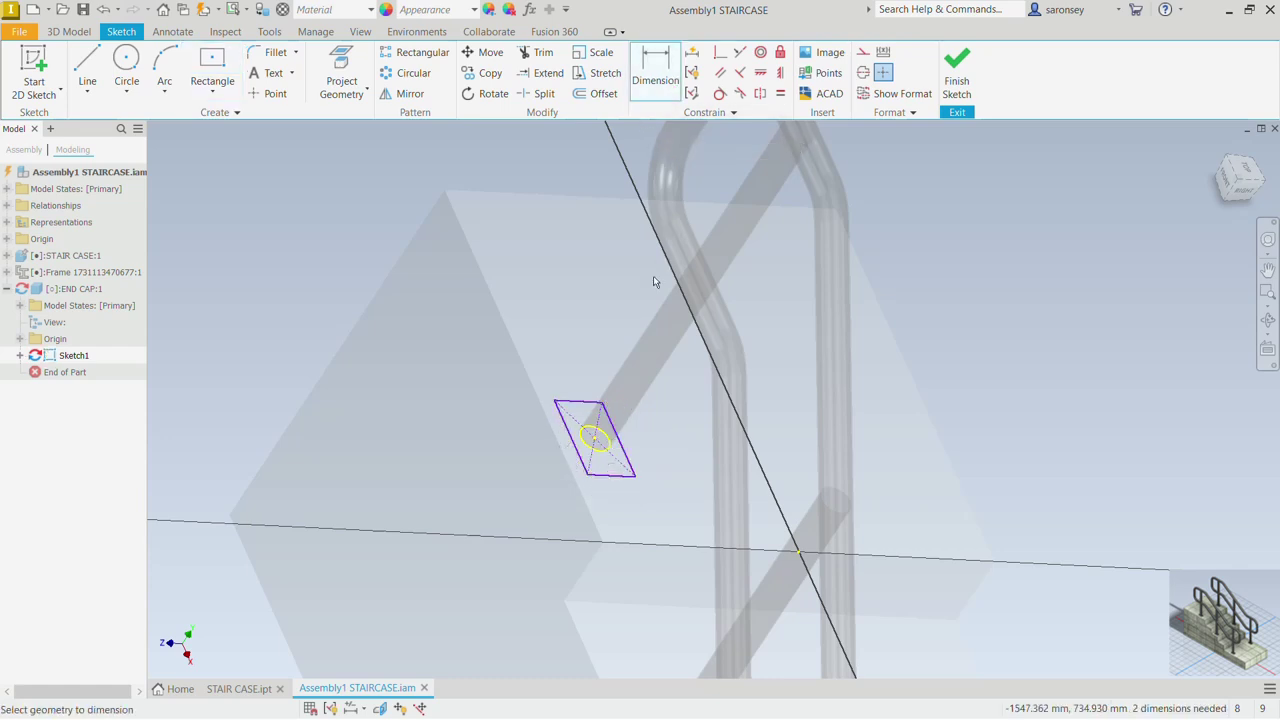
left_click(623, 449)
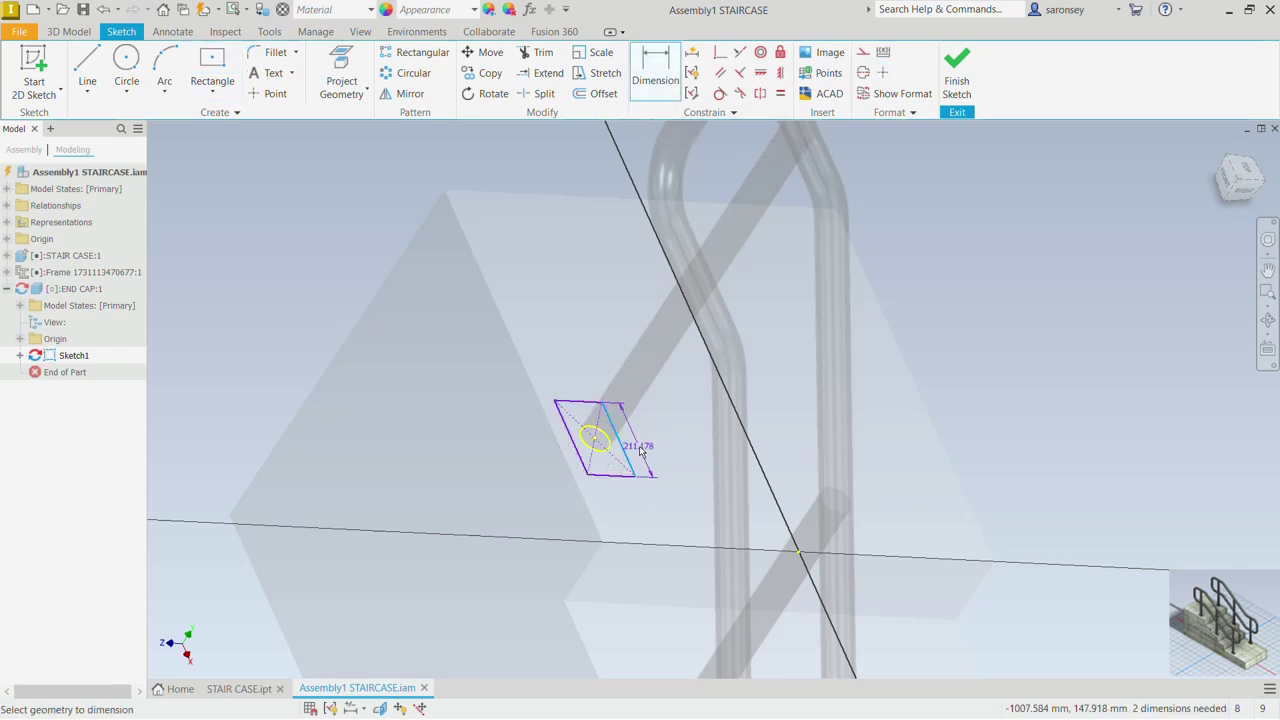
left_click(641, 452)
type("150")
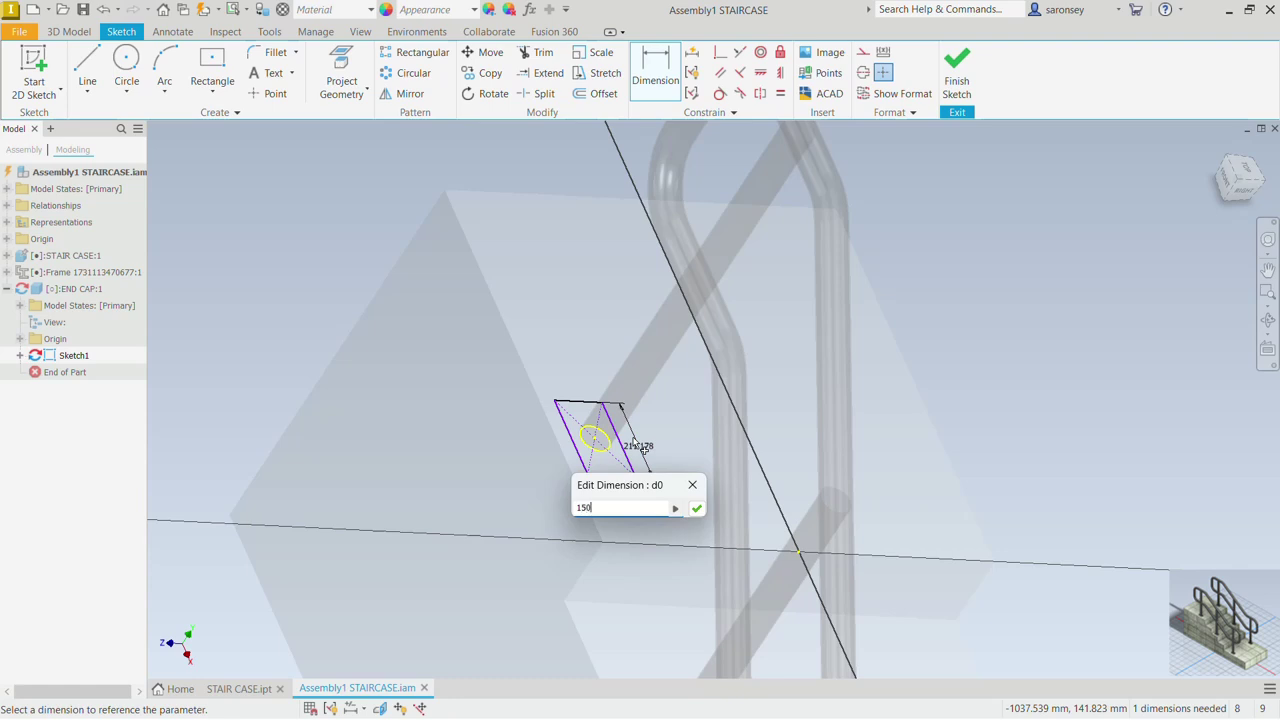
key("Return")
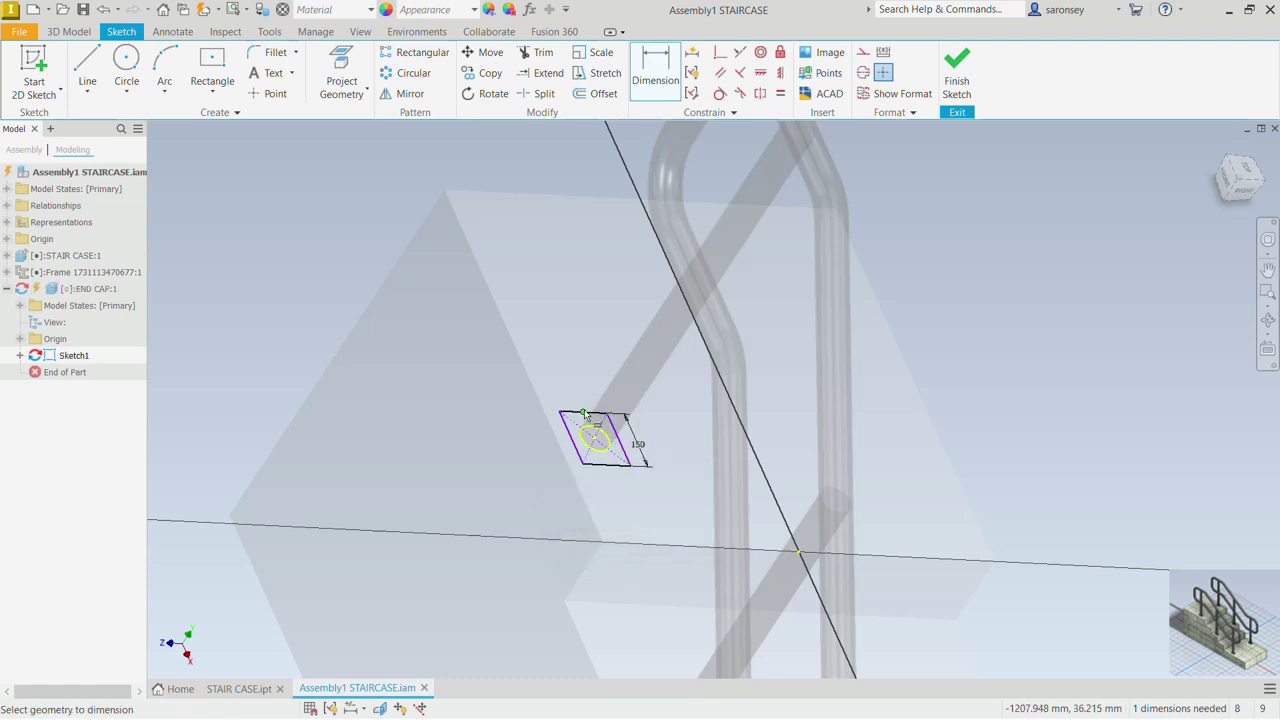
left_click(594, 412)
left_click(592, 396)
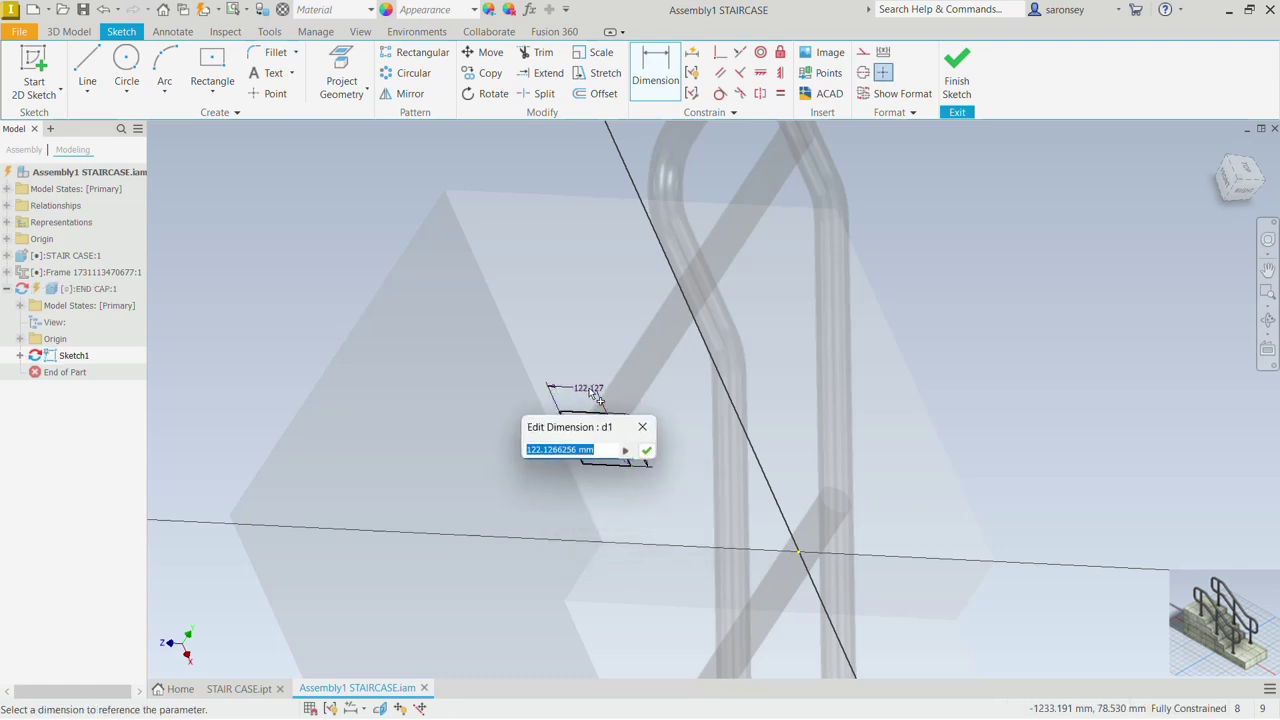
type("90")
key("Return")
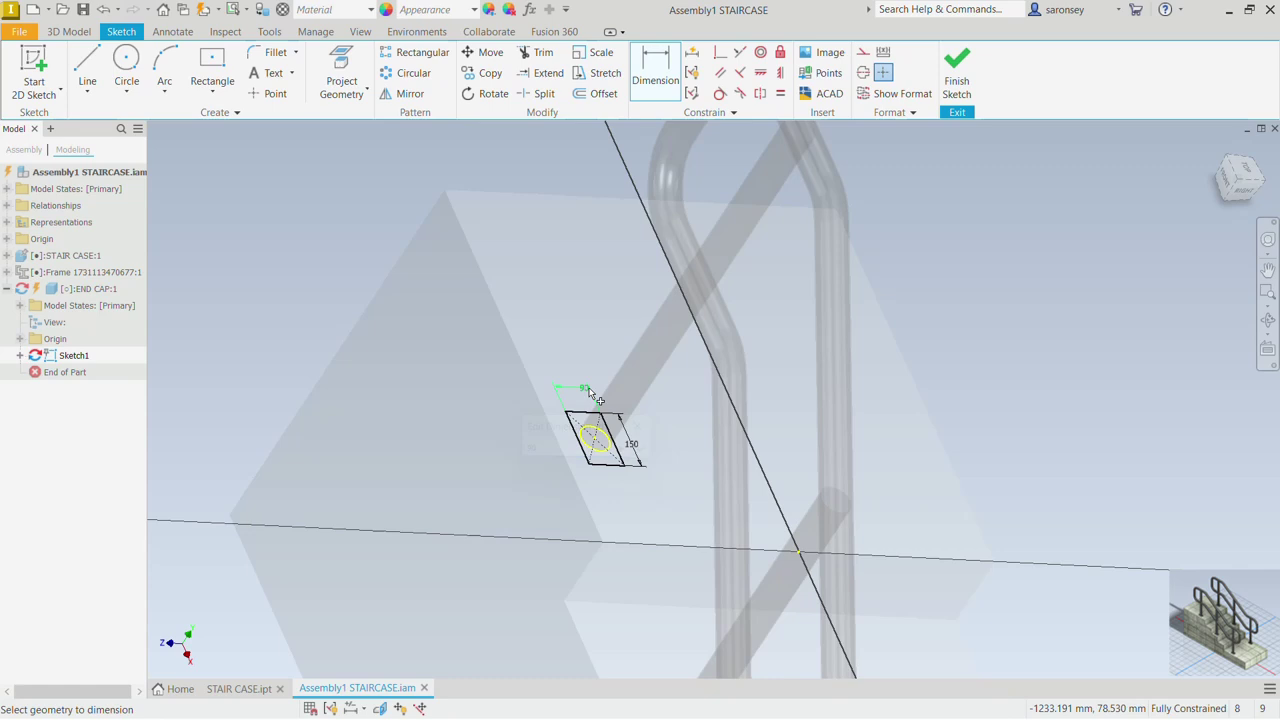
Step: Round all four corners of the rectangle with 20 mm sketch fillets and finish the sketch
left_click(268, 52)
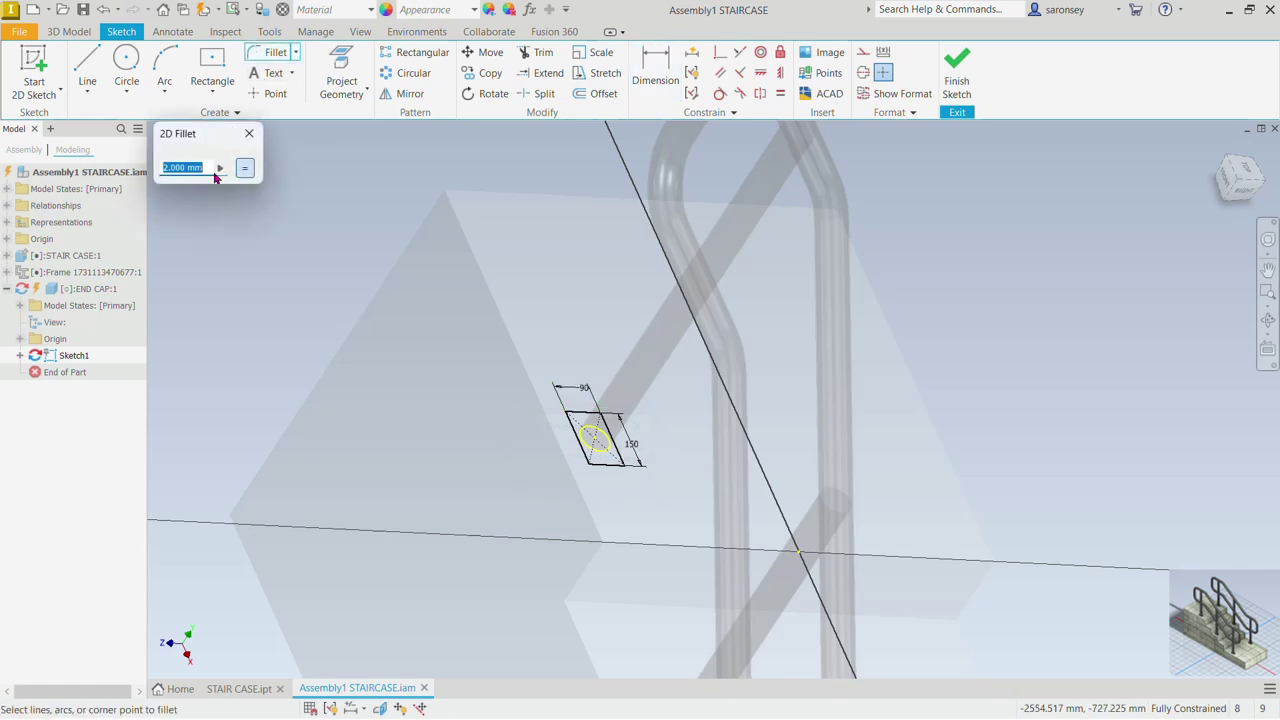
type("20")
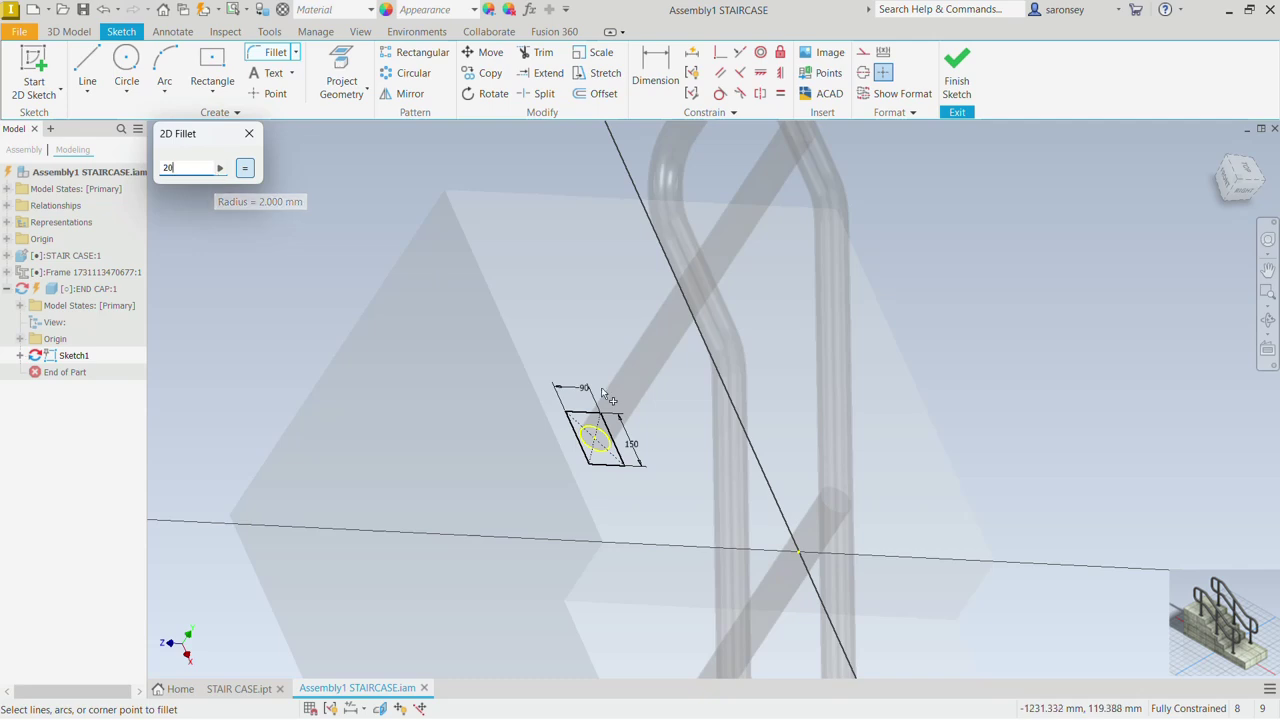
left_click(575, 434)
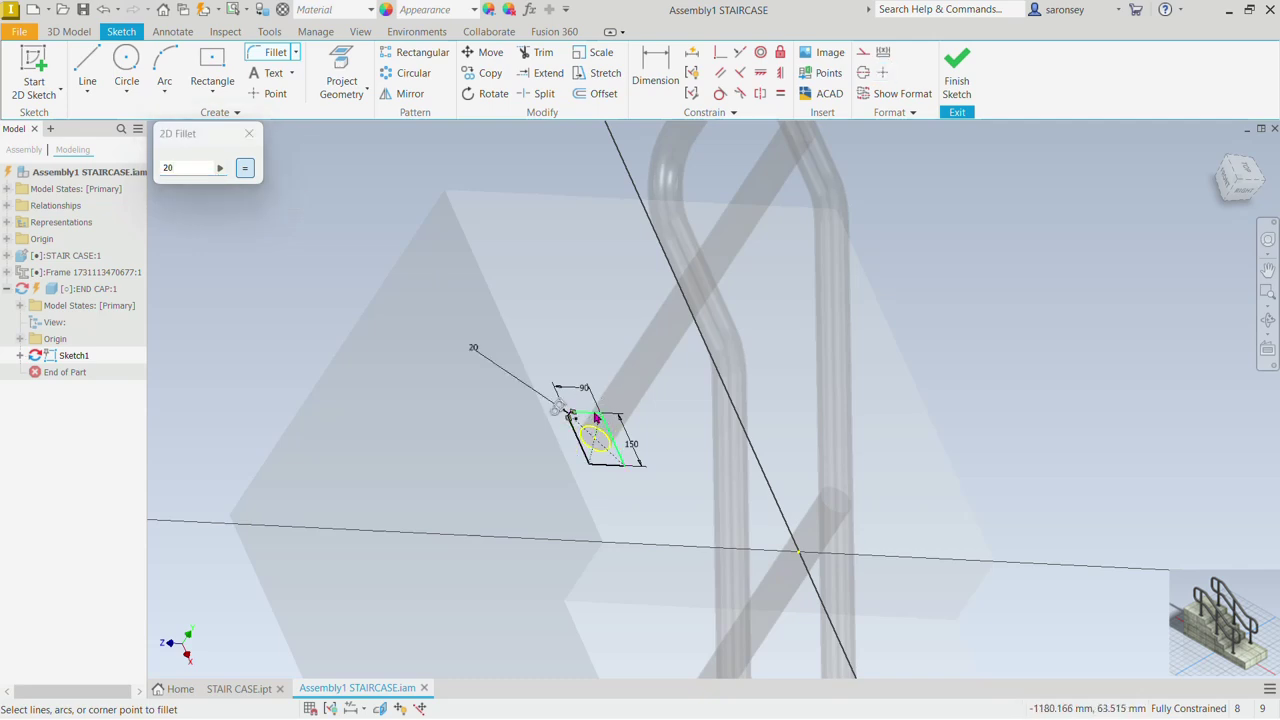
left_click(605, 425)
scroll(605, 425, "up", 3)
left_click(618, 601)
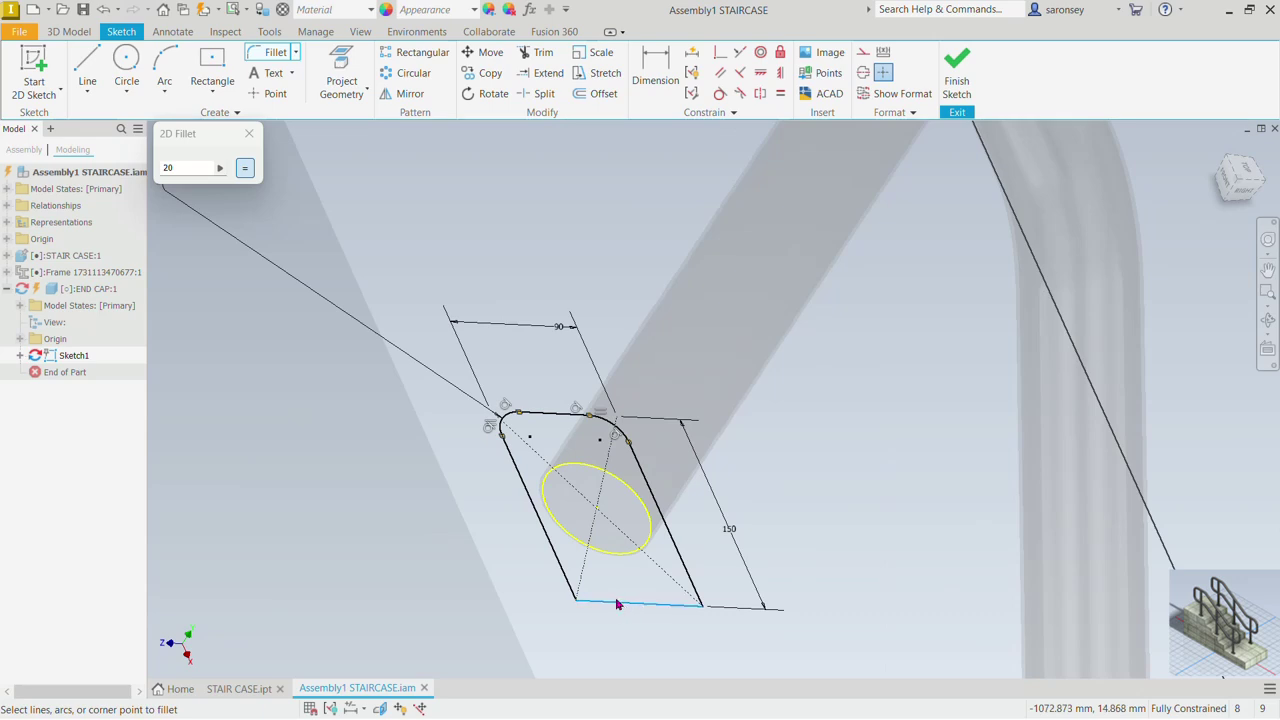
left_click(566, 580)
left_click(660, 607)
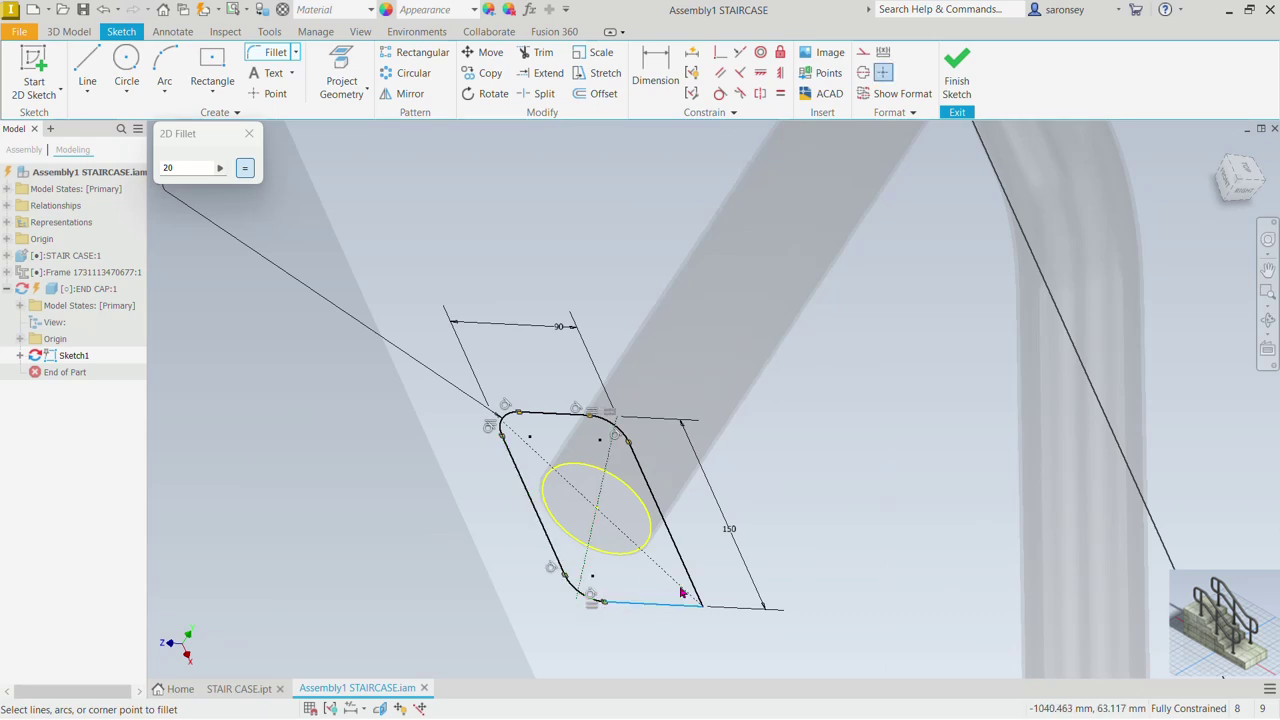
left_click(690, 578)
scroll(702, 585, "down", 2)
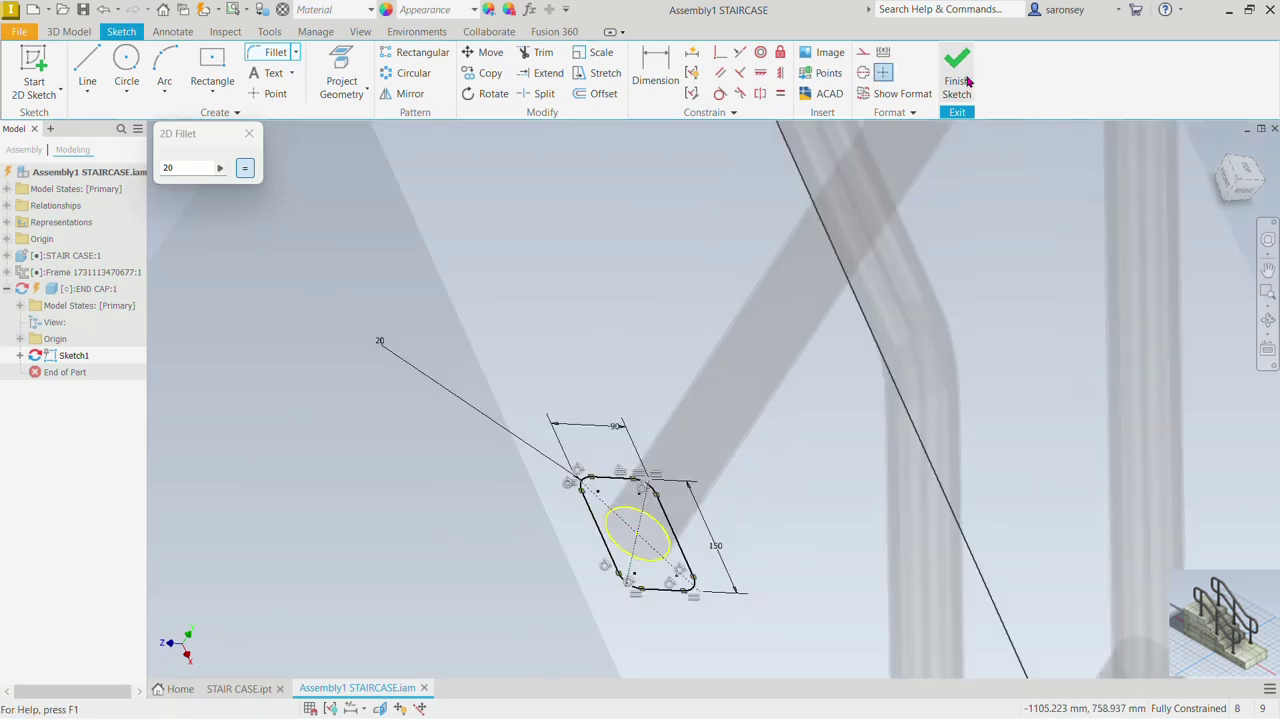
left_click(957, 68)
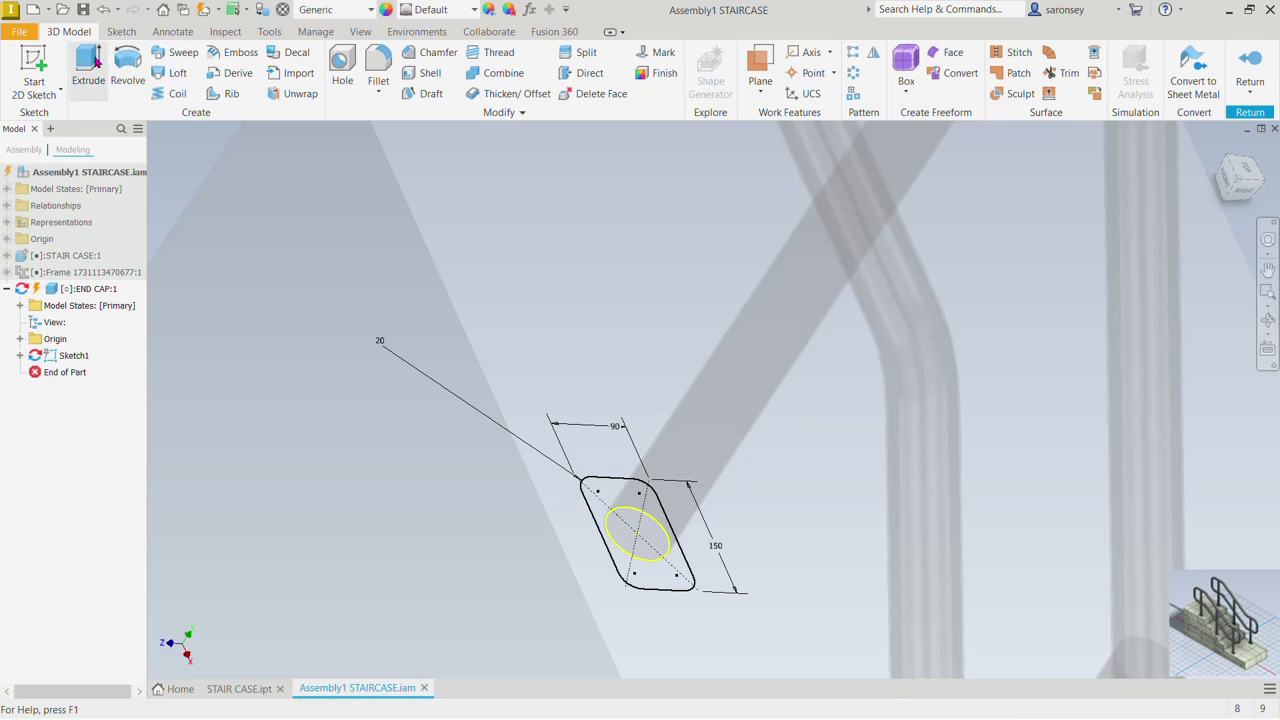
Step: Extrude the plate area around the post circle 15 mm upward and return from END CAP to the staircase assembly
left_click(92, 75)
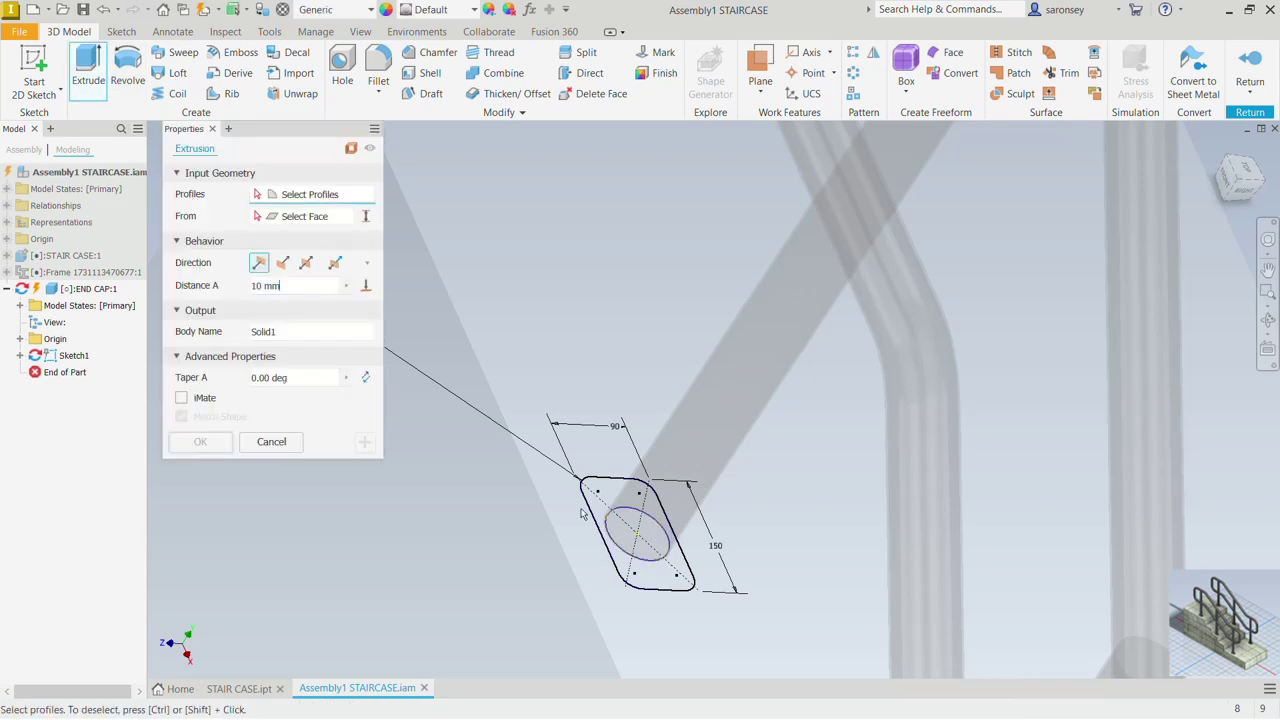
left_click(612, 503)
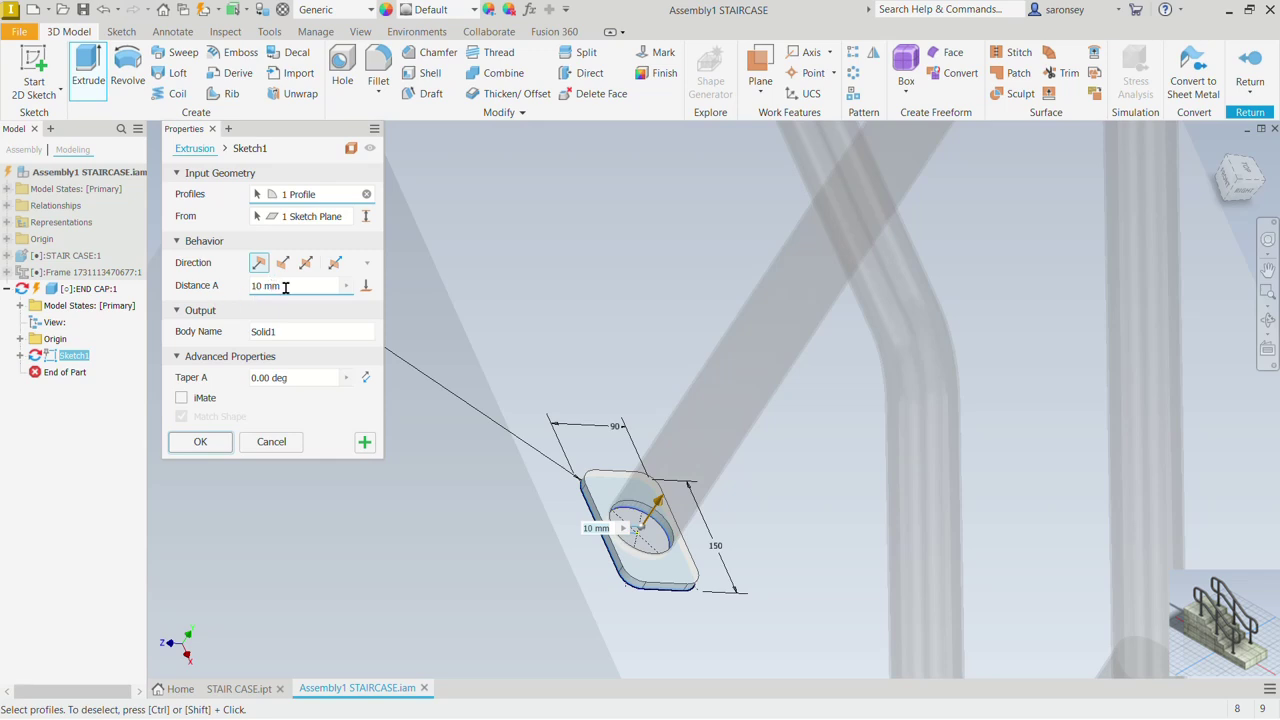
double_click(251, 287)
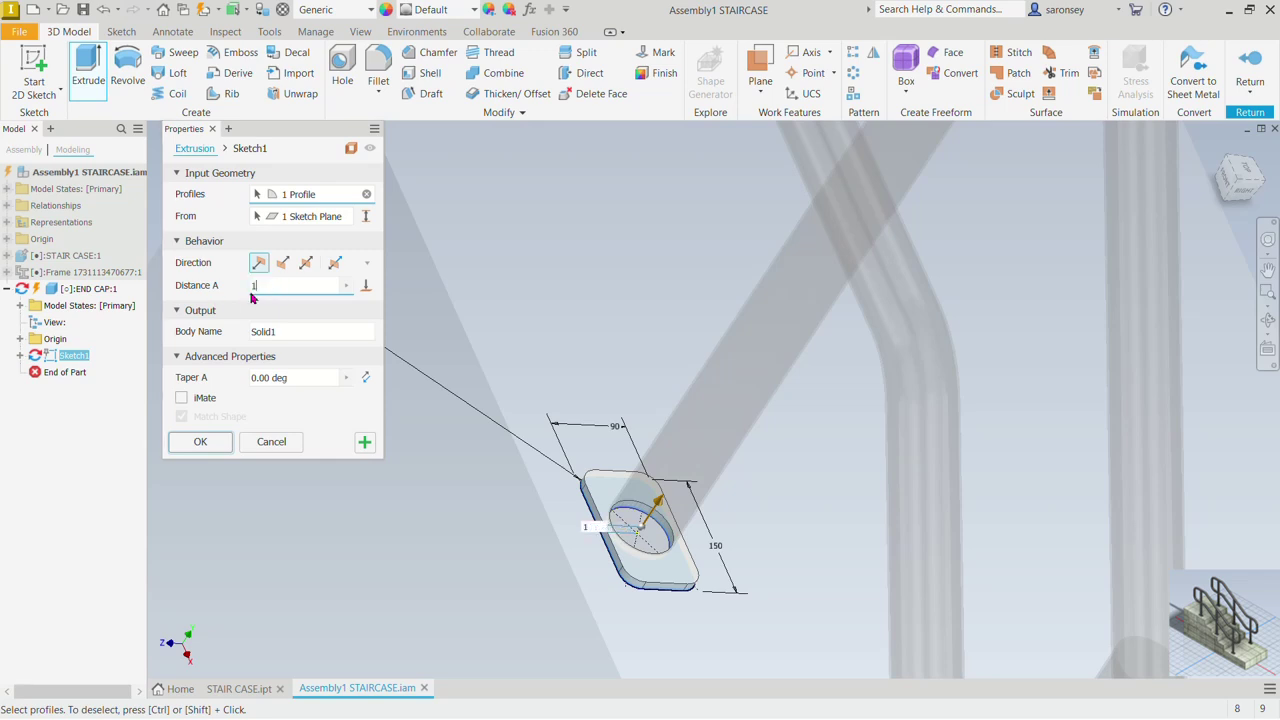
type("15")
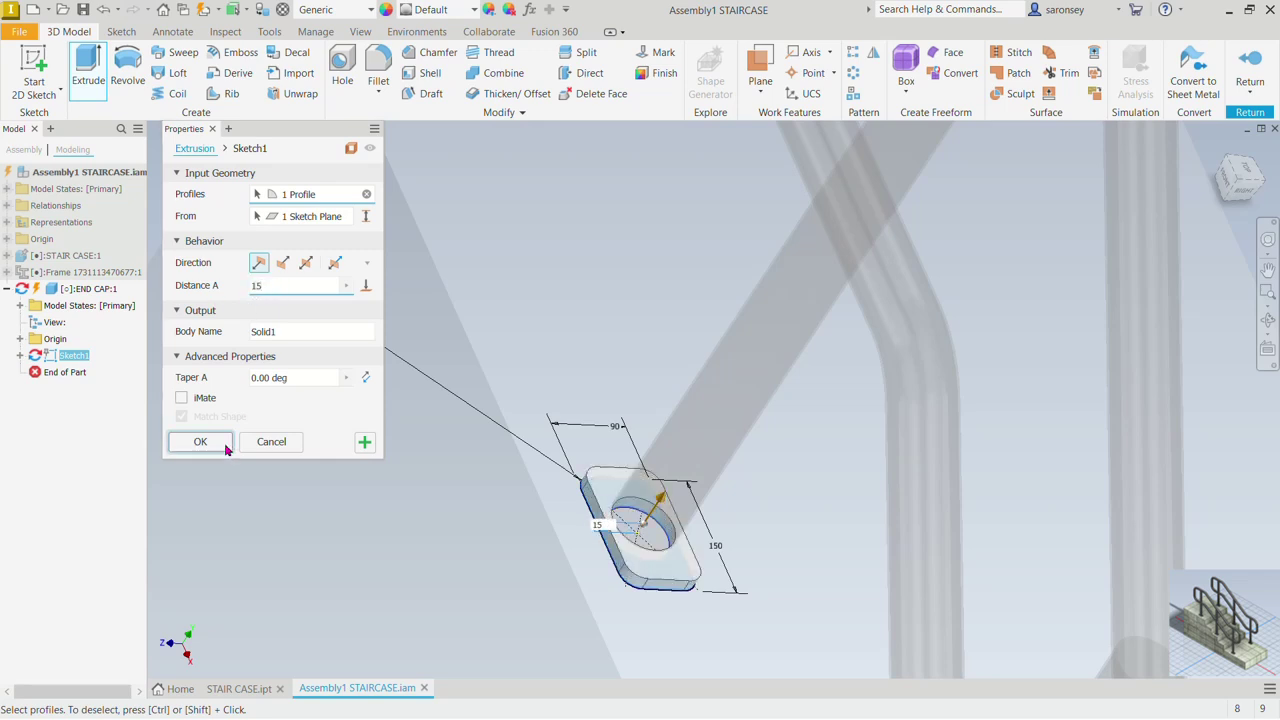
left_click(225, 444)
scroll(616, 453, "up", 2)
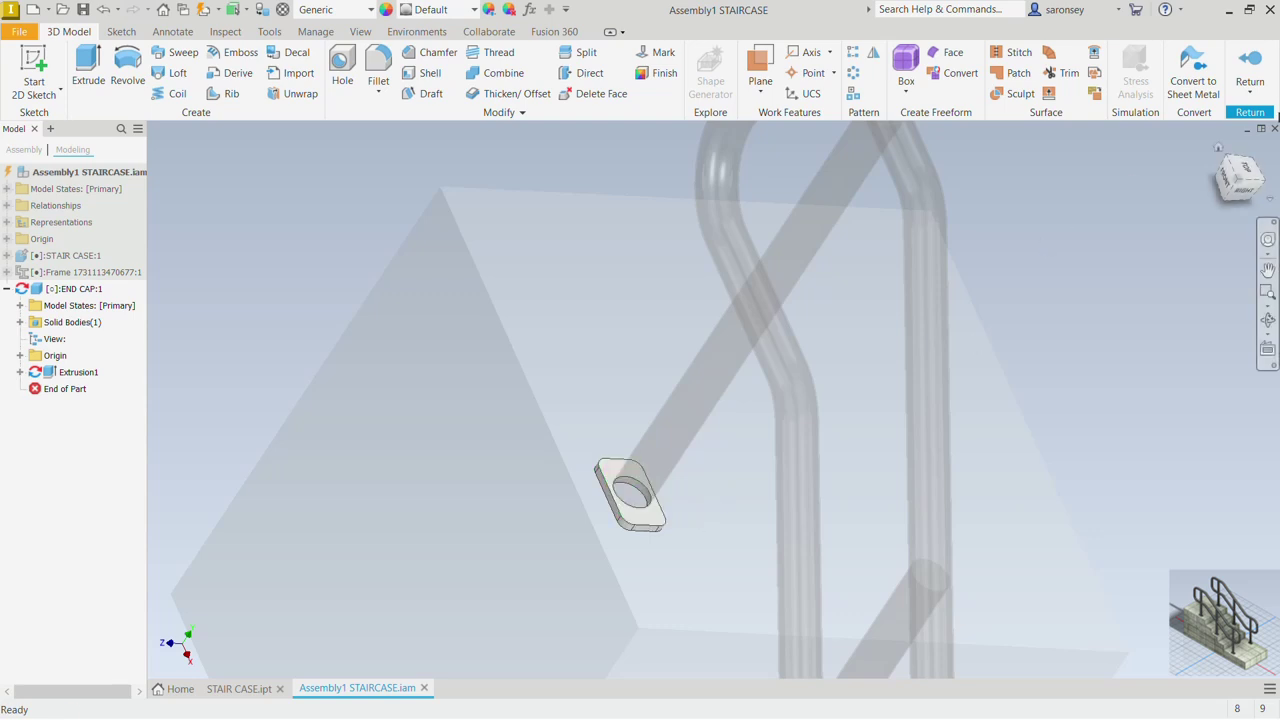
left_click(1251, 62)
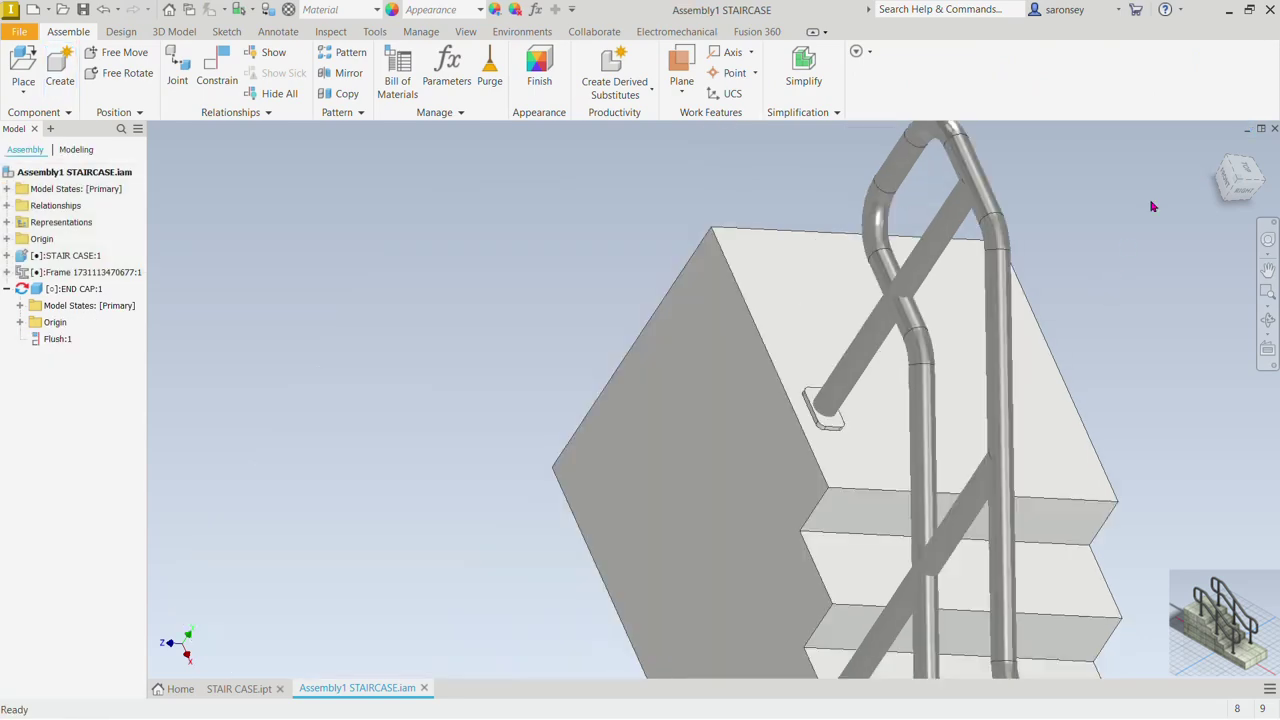
left_click(1216, 163)
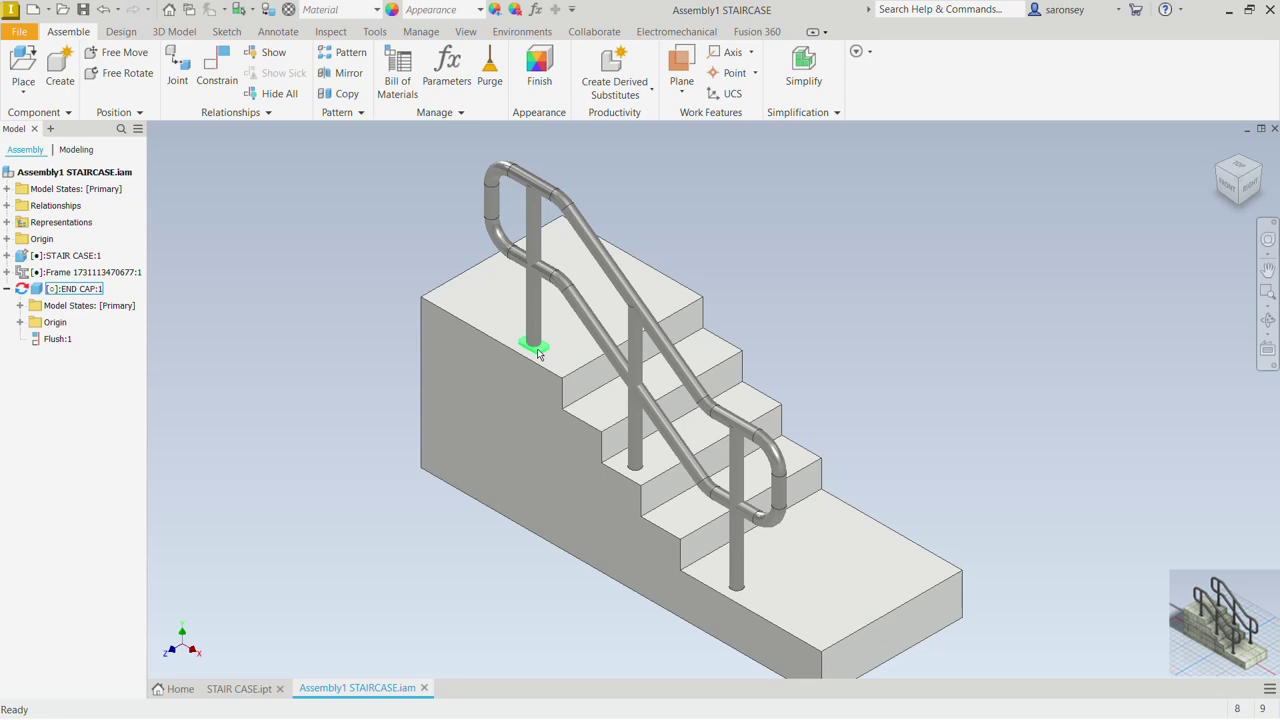
Step: Turn off the Adaptive property of the END CAP:1 component
mouse_move(560, 374)
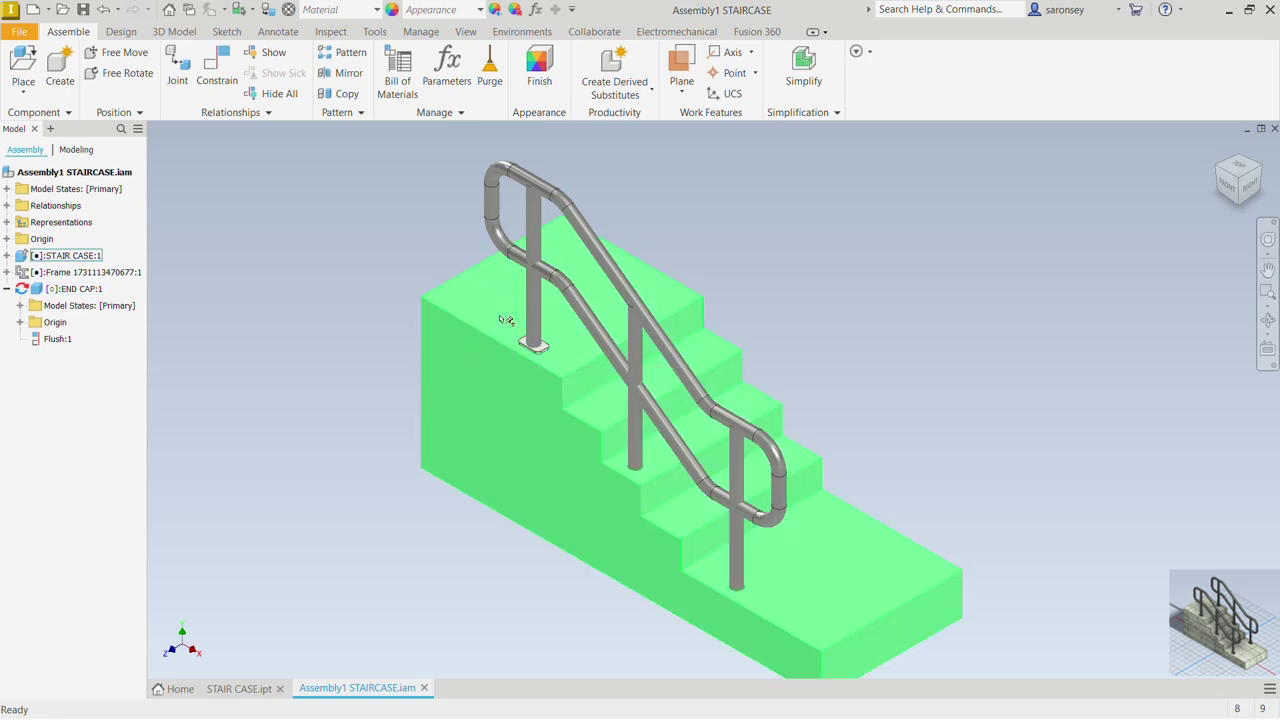
left_click(538, 353)
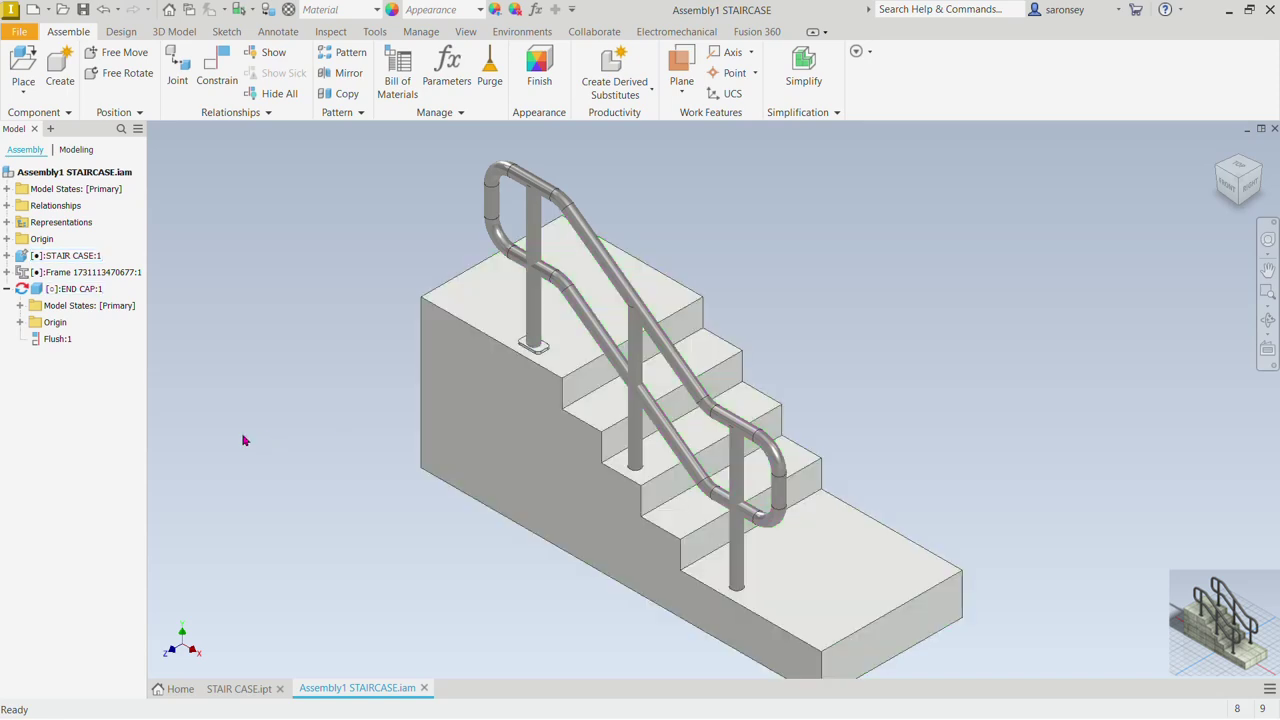
left_click(75, 289)
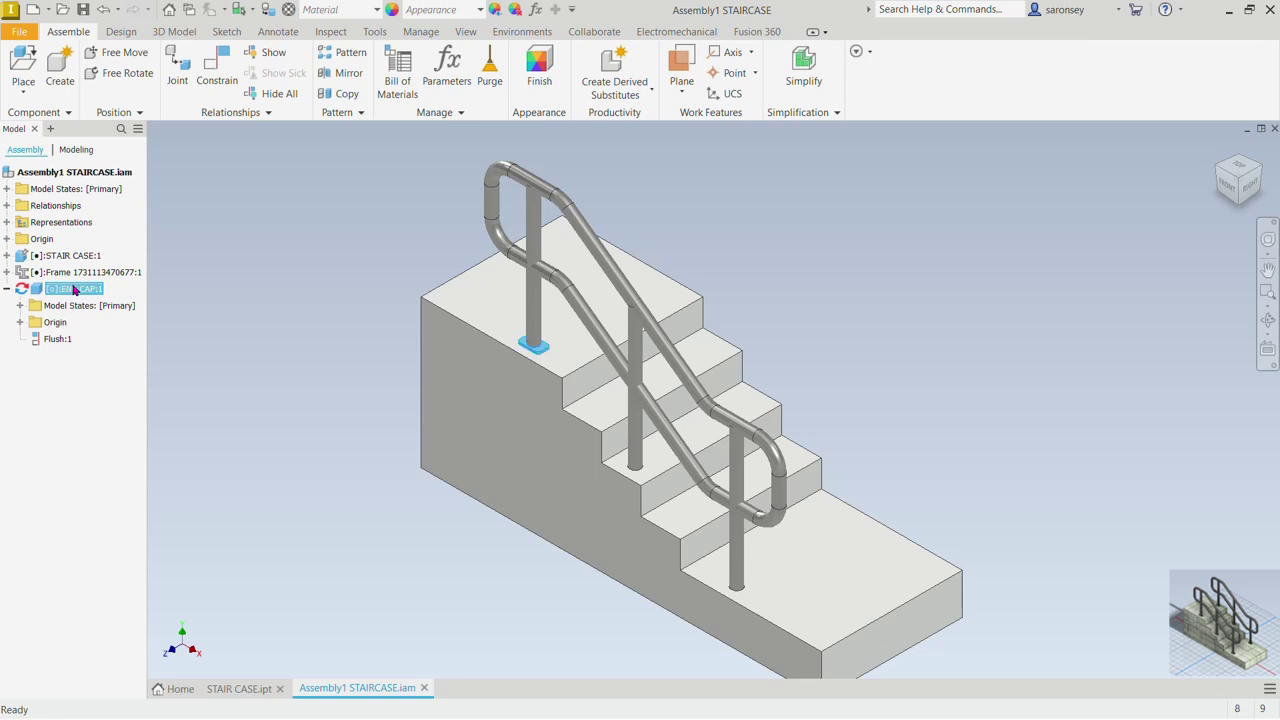
right_click(75, 290)
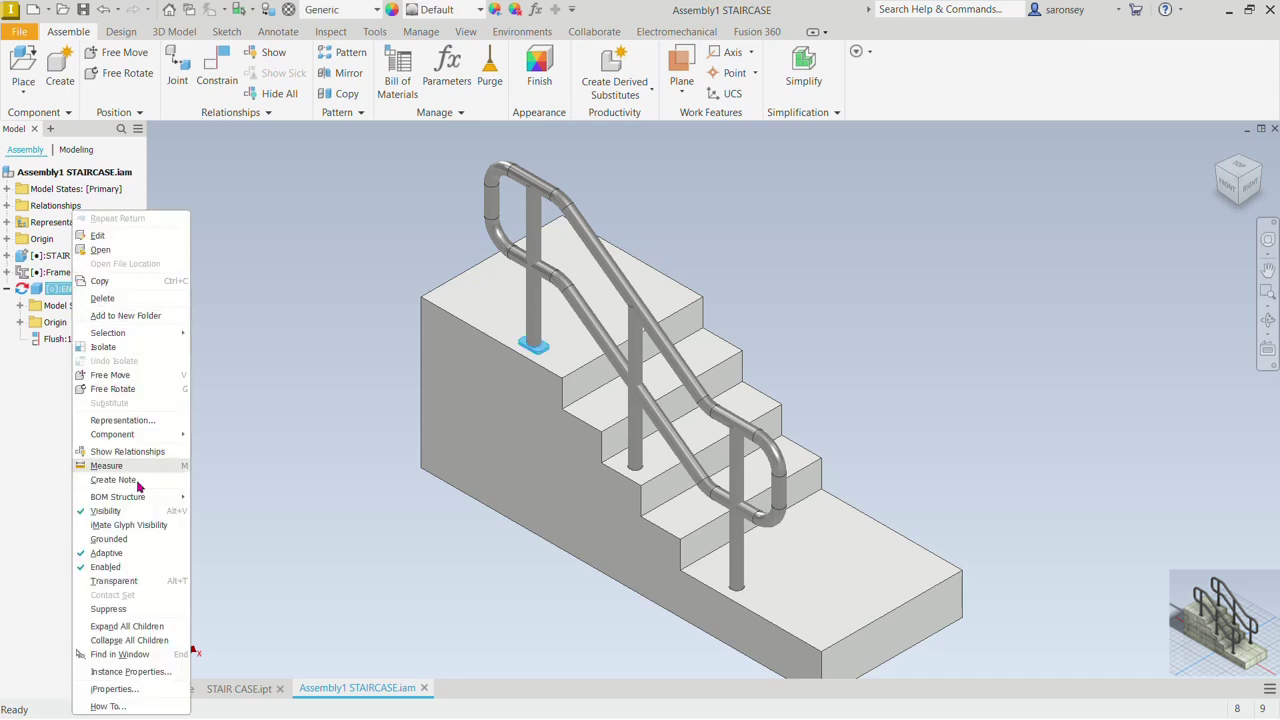
left_click(106, 555)
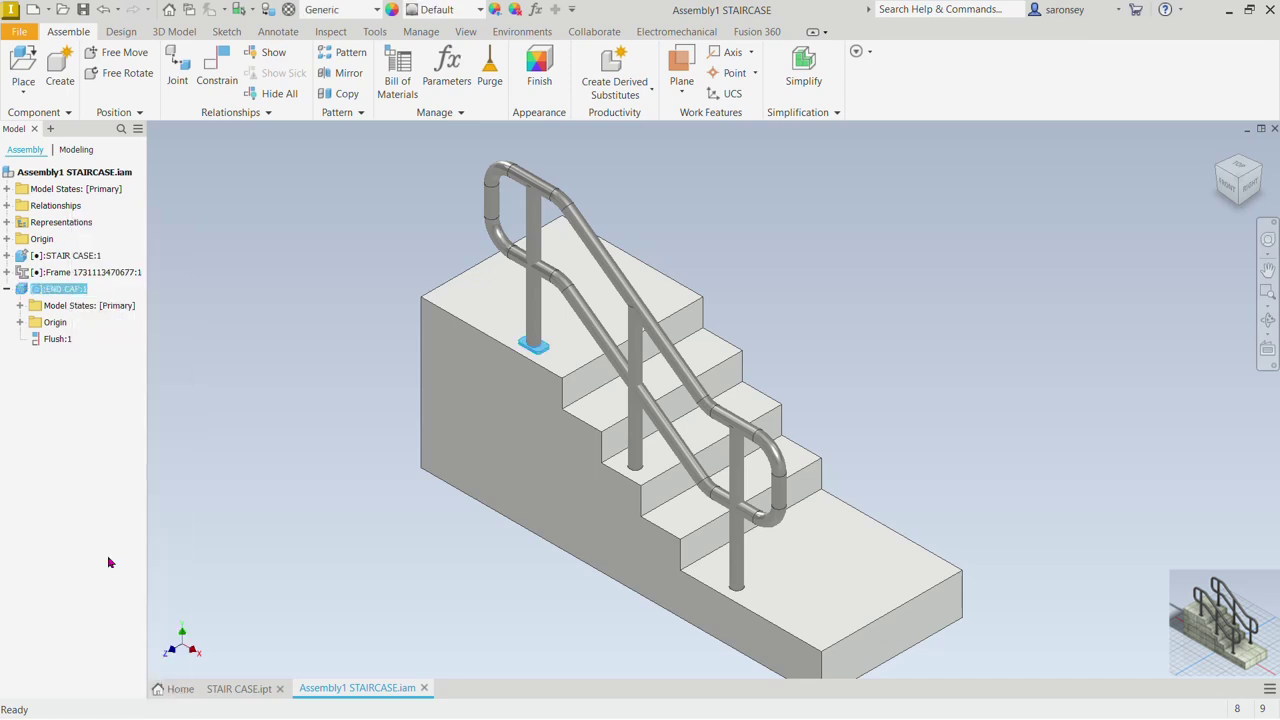
left_click(349, 368)
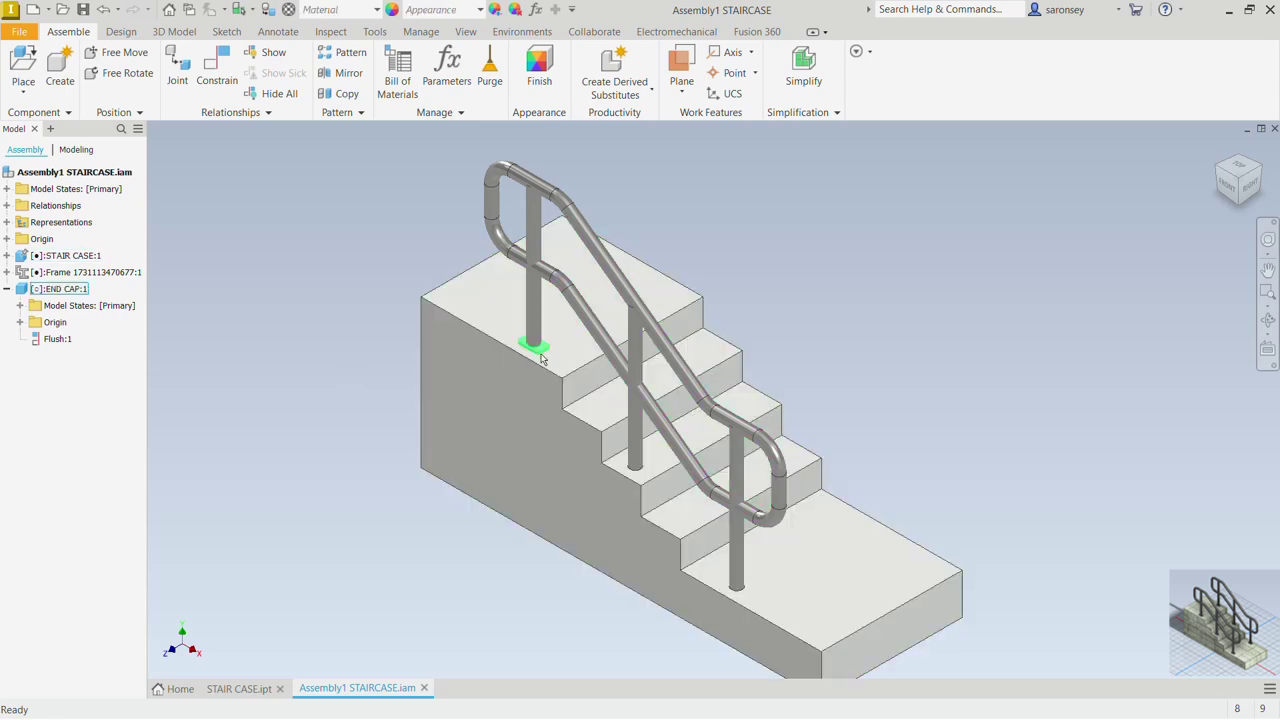
Step: Move the END CAP plate away from the upper post into the empty space beside the staircase
left_click_drag(541, 359, 471, 346)
left_click_drag(343, 383, 344, 384)
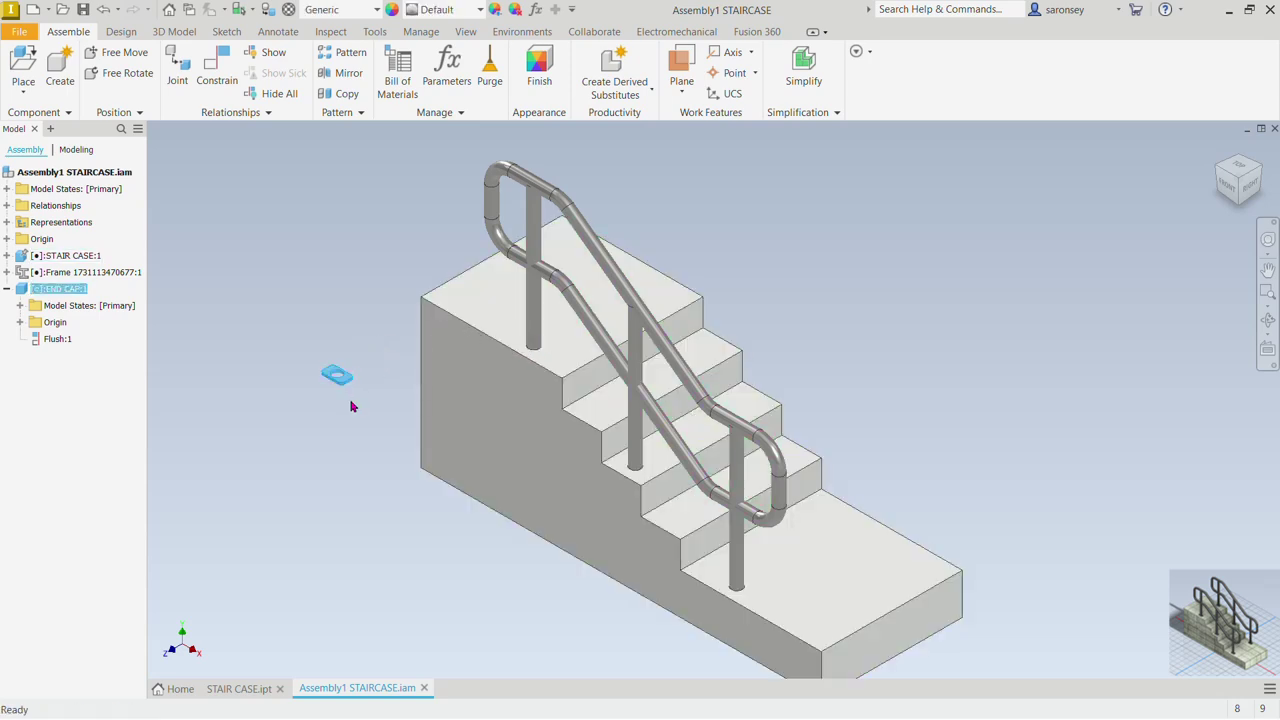
left_click(357, 407)
Step: Copy the END CAP component and paste two more instances of it beside the staircase
left_click(345, 376)
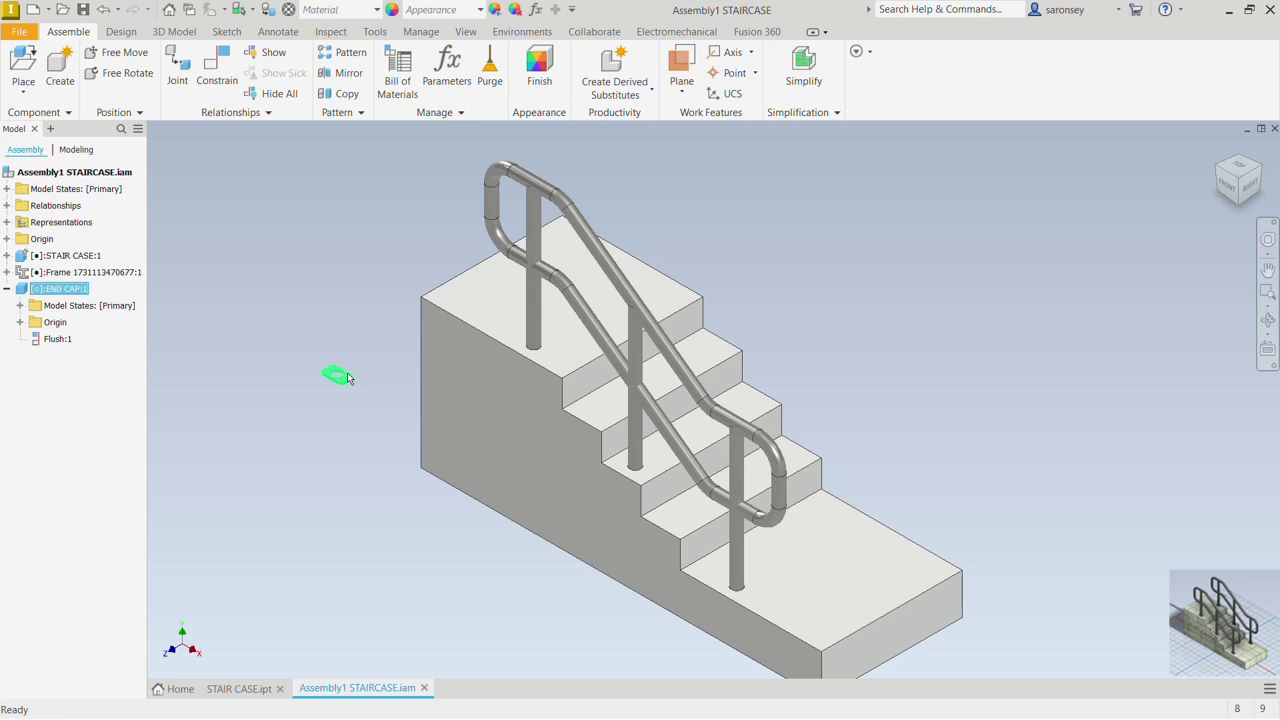
key("ctrl+c")
left_click(309, 309)
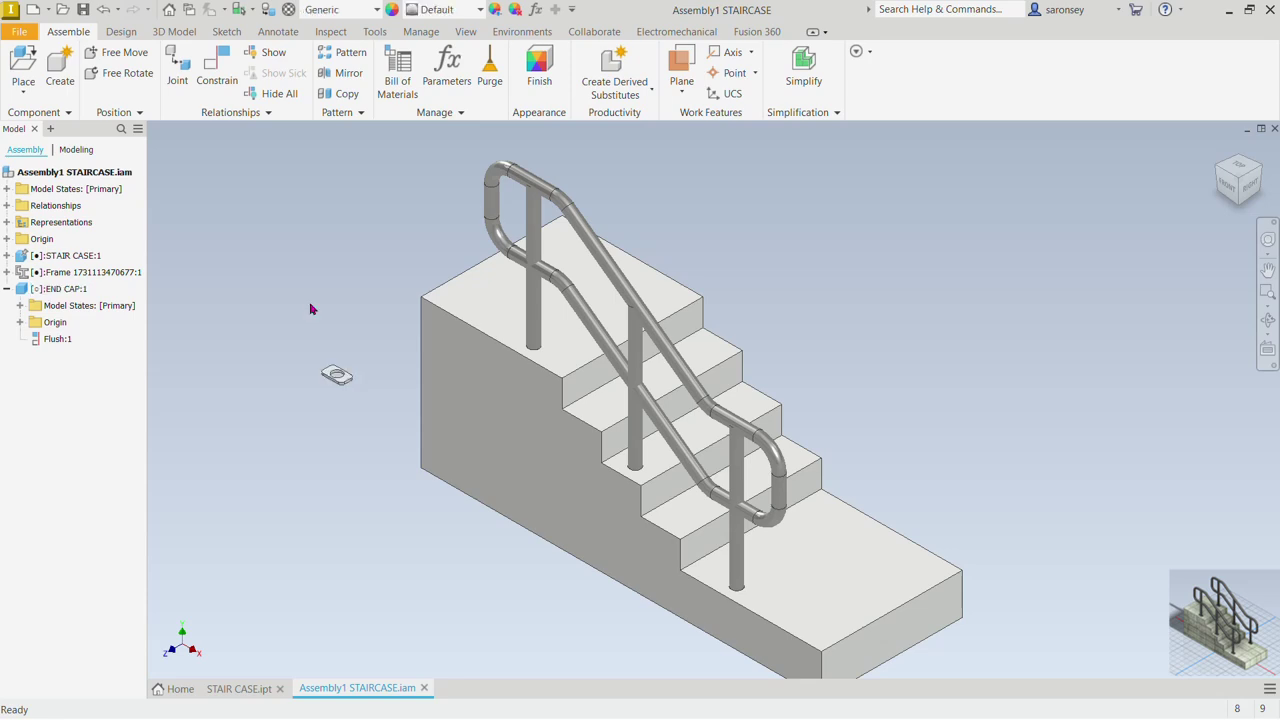
key("ctrl+v")
key("ctrl+v")
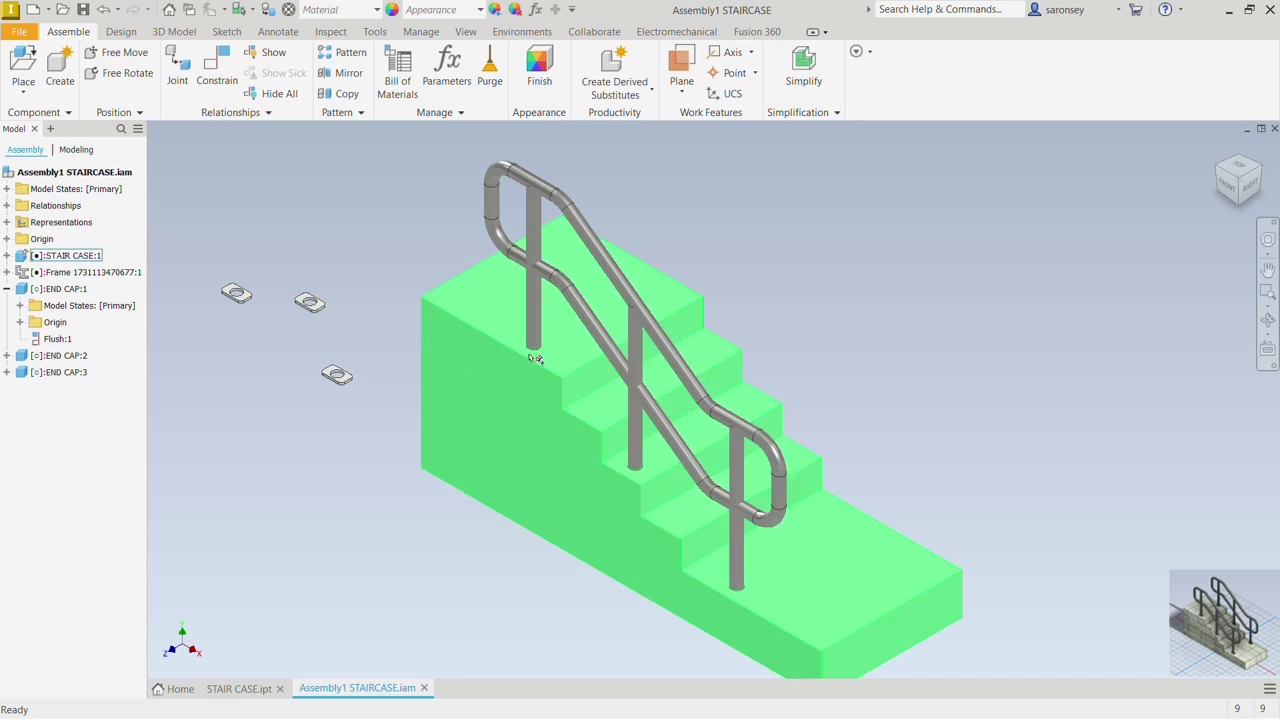
Step: Mate the underside of an END CAP plate to the staircase's upper landing with 0 mm offset
key("F6")
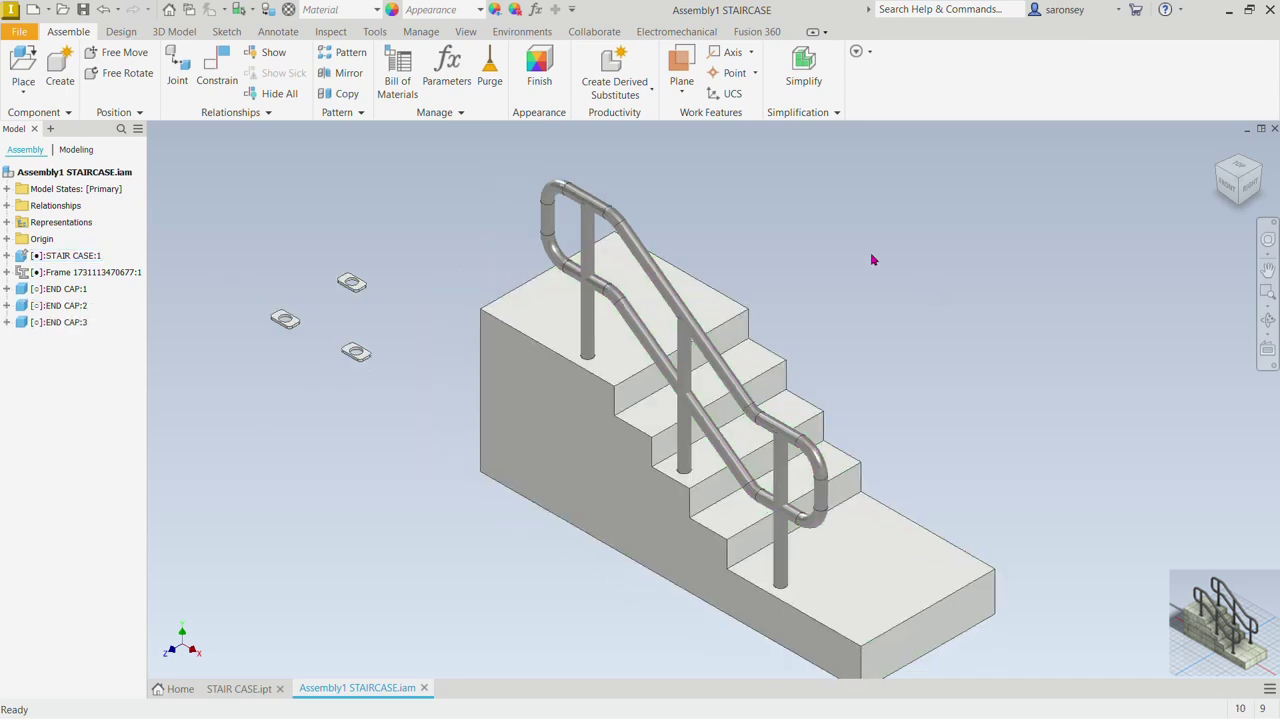
left_click(219, 74)
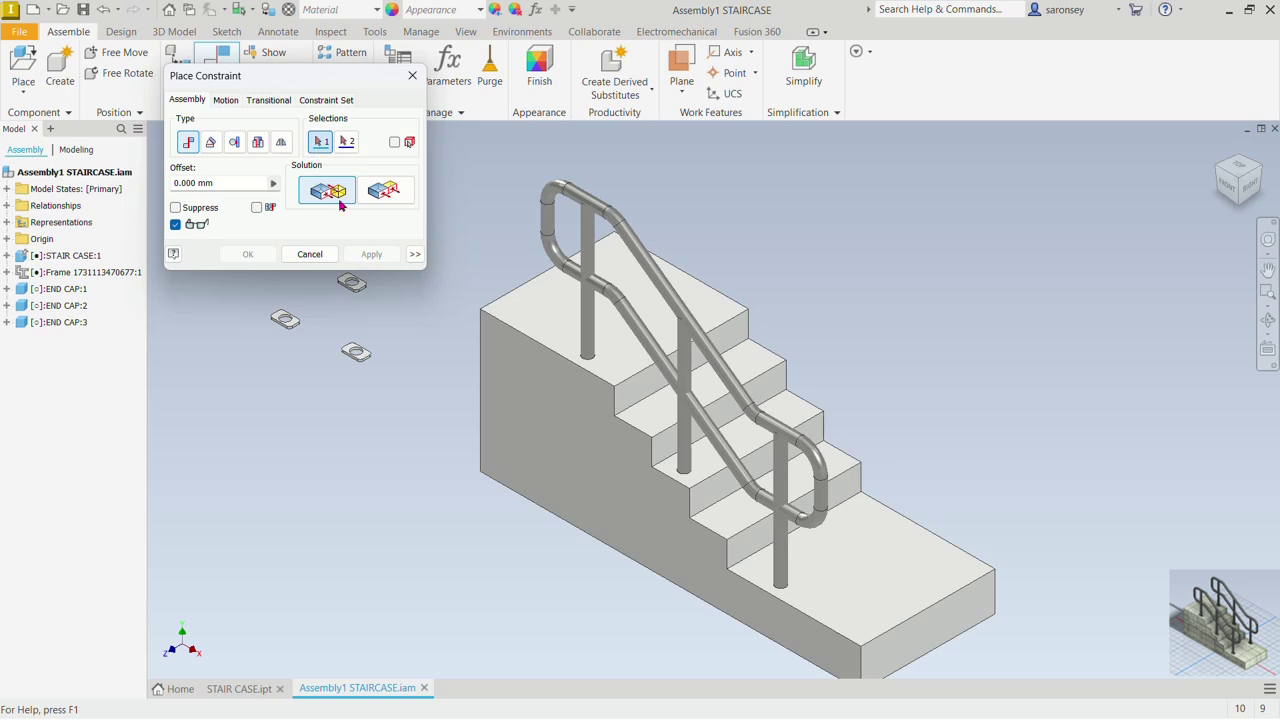
key("F4")
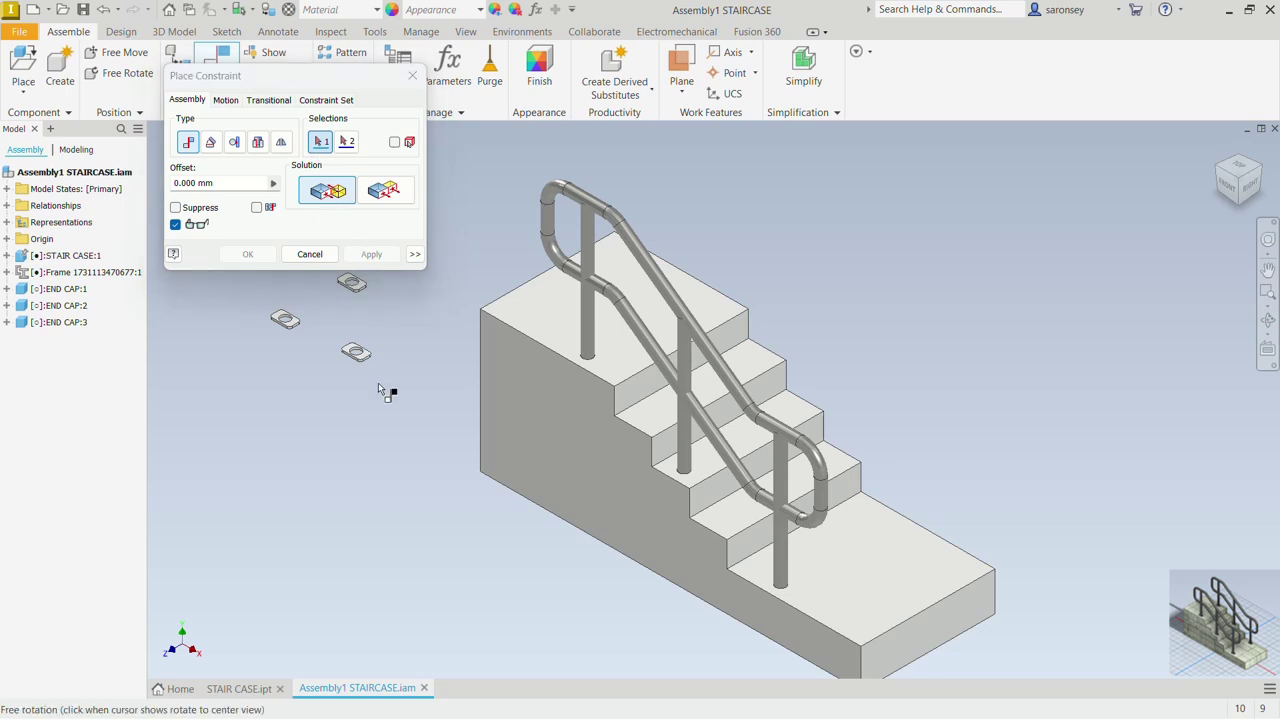
left_click_drag(378, 388, 374, 466)
scroll(363, 461, "down", 3)
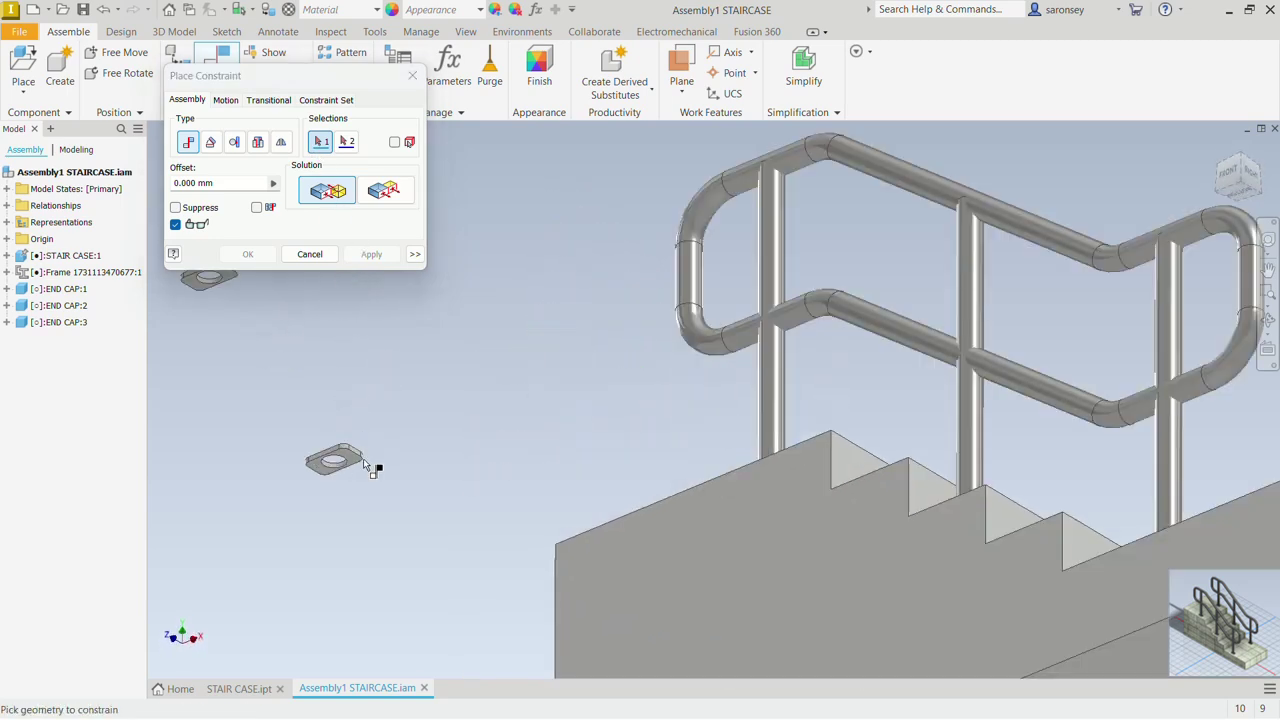
scroll(363, 463, "down", 4)
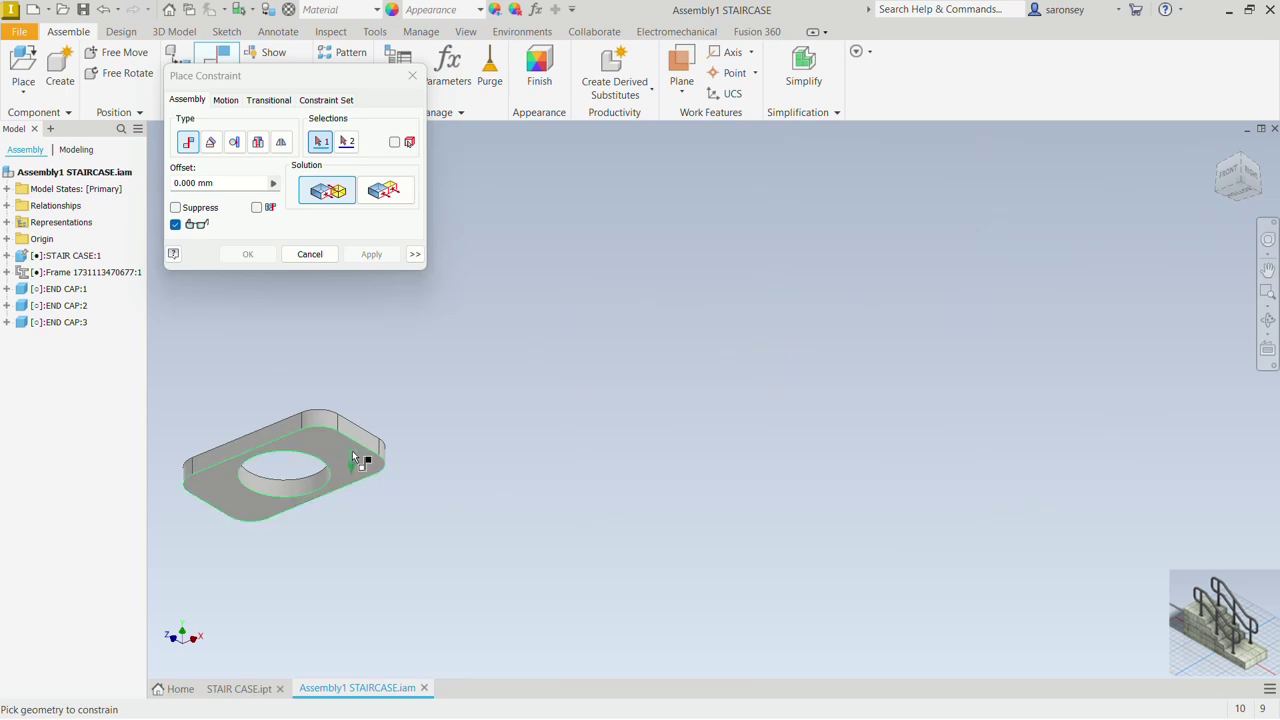
left_click(354, 457)
scroll(366, 457, "up", 6)
key("F4")
left_click_drag(438, 448, 455, 515)
left_click(520, 328)
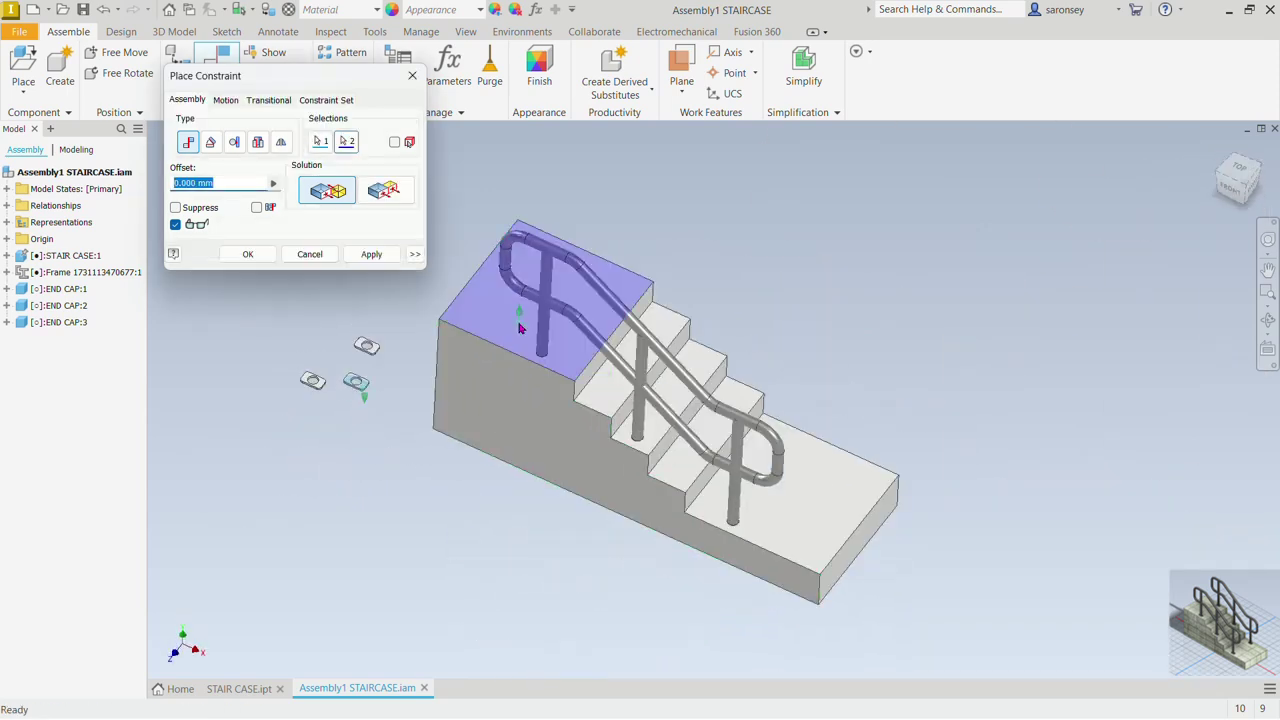
left_click(371, 256)
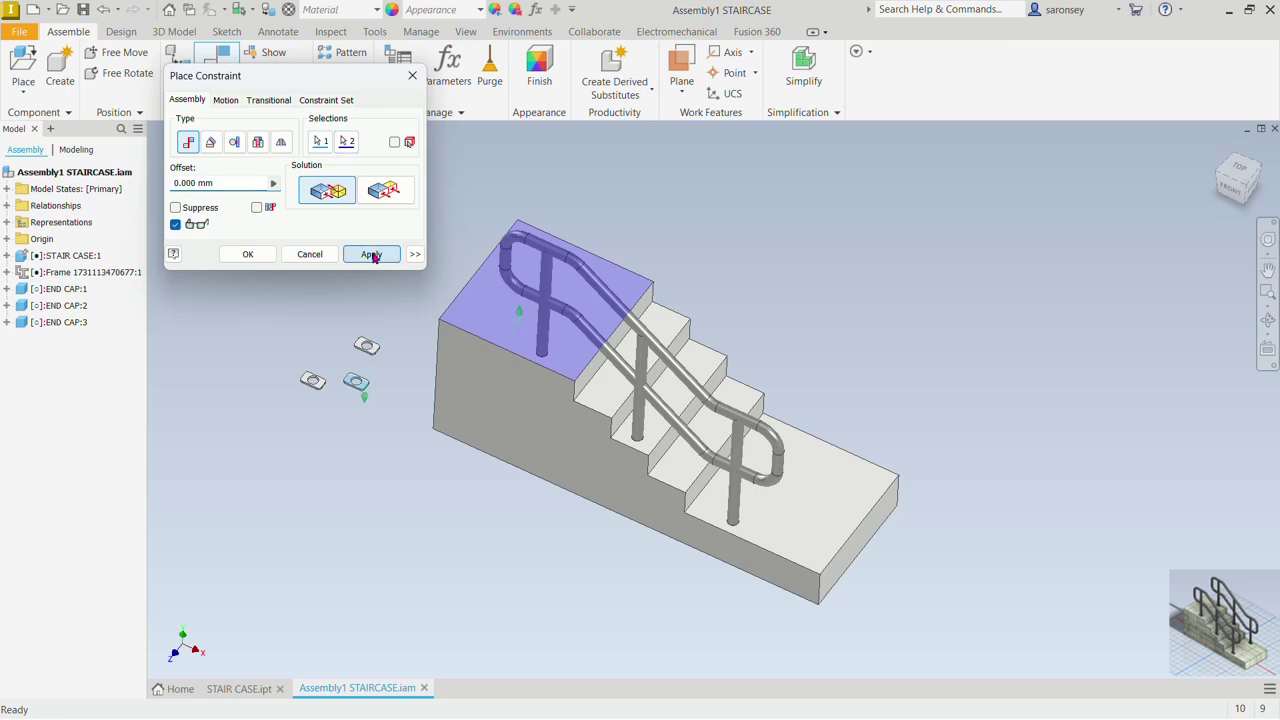
Step: Mate the hole axis of that END CAP plate to the axis of the upper handrail post
middle_click_drag(457, 443, 433, 337, "shift")
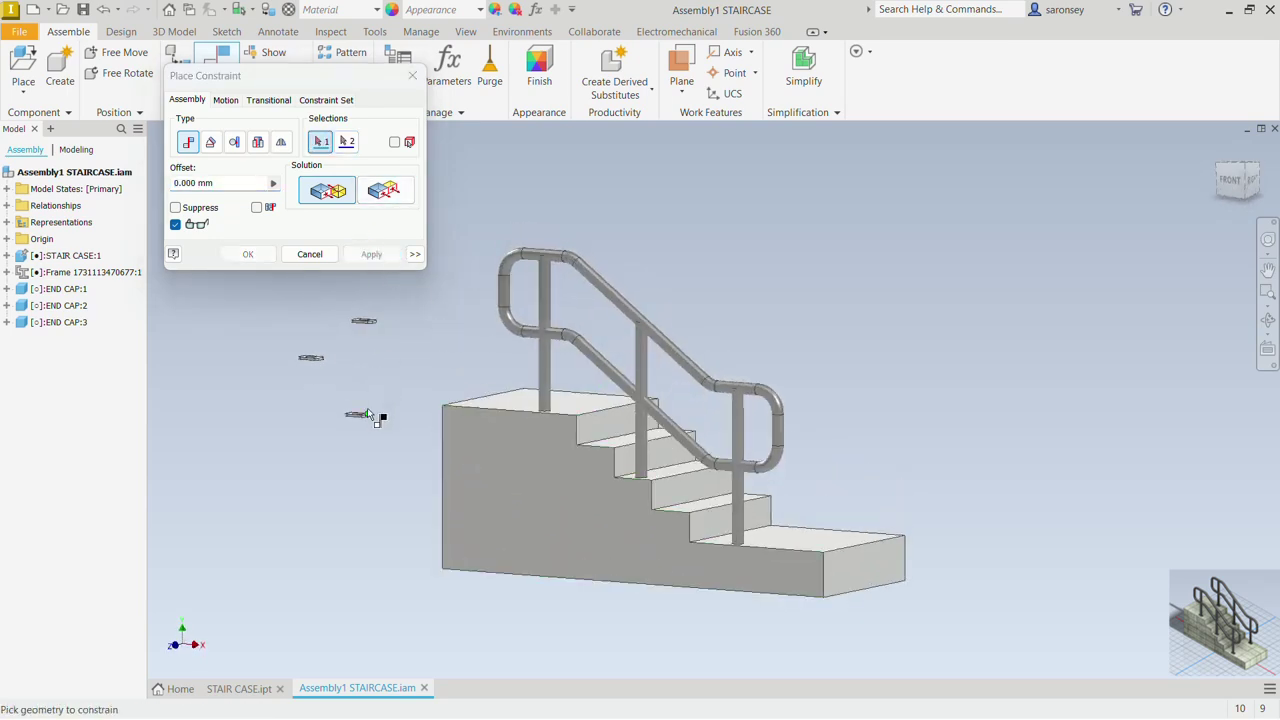
scroll(358, 416, "up", 5)
scroll(317, 441, "up", 5)
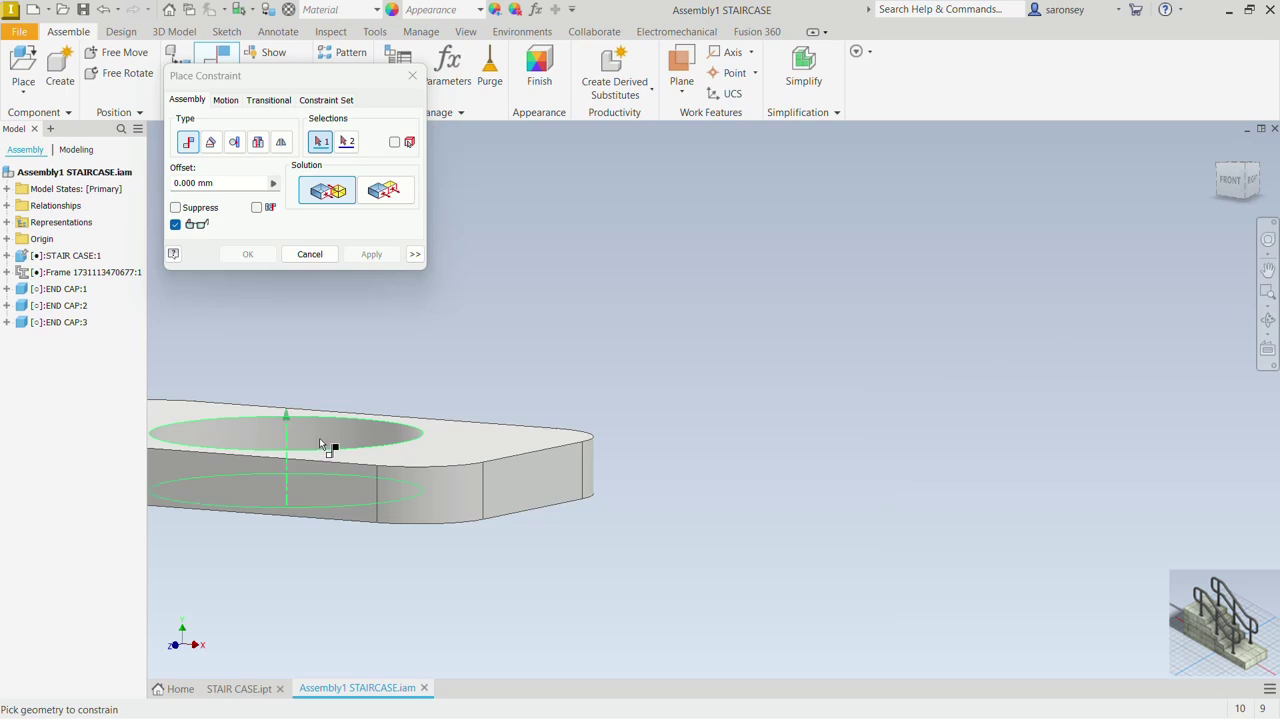
left_click(319, 439)
scroll(319, 439, "down", 7)
scroll(330, 445, "down", 2)
left_click(646, 405)
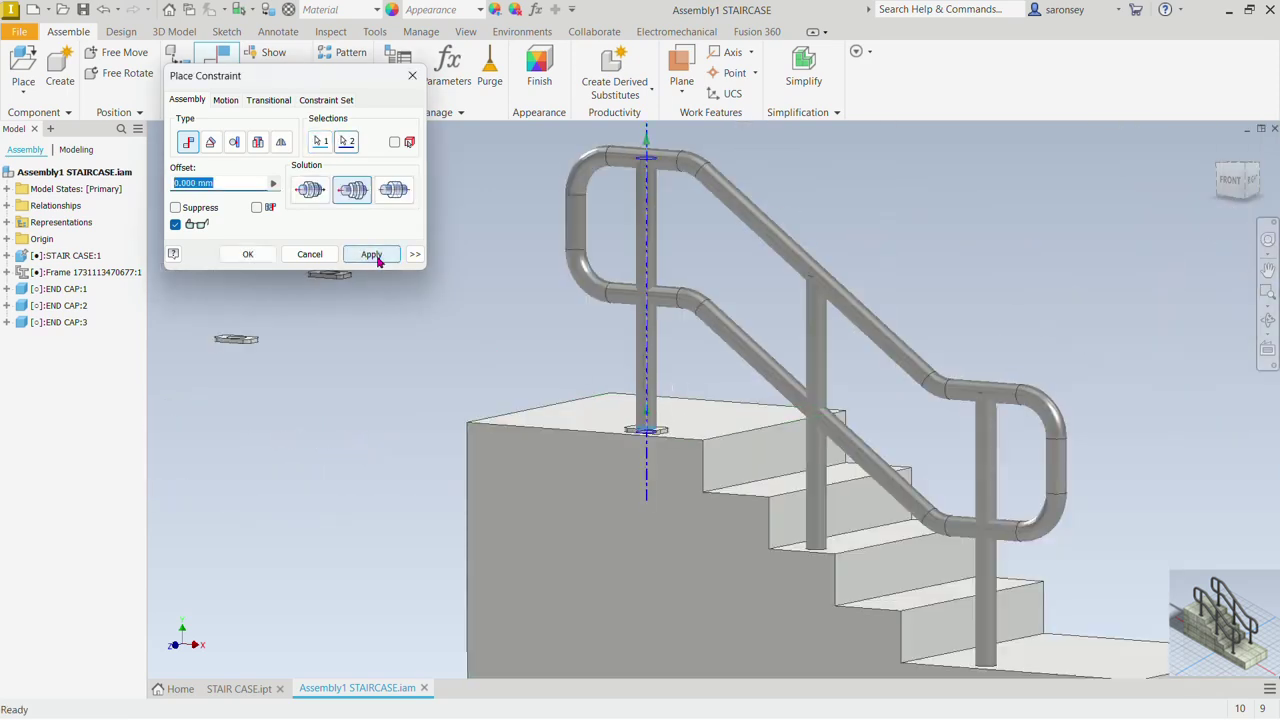
left_click(371, 254)
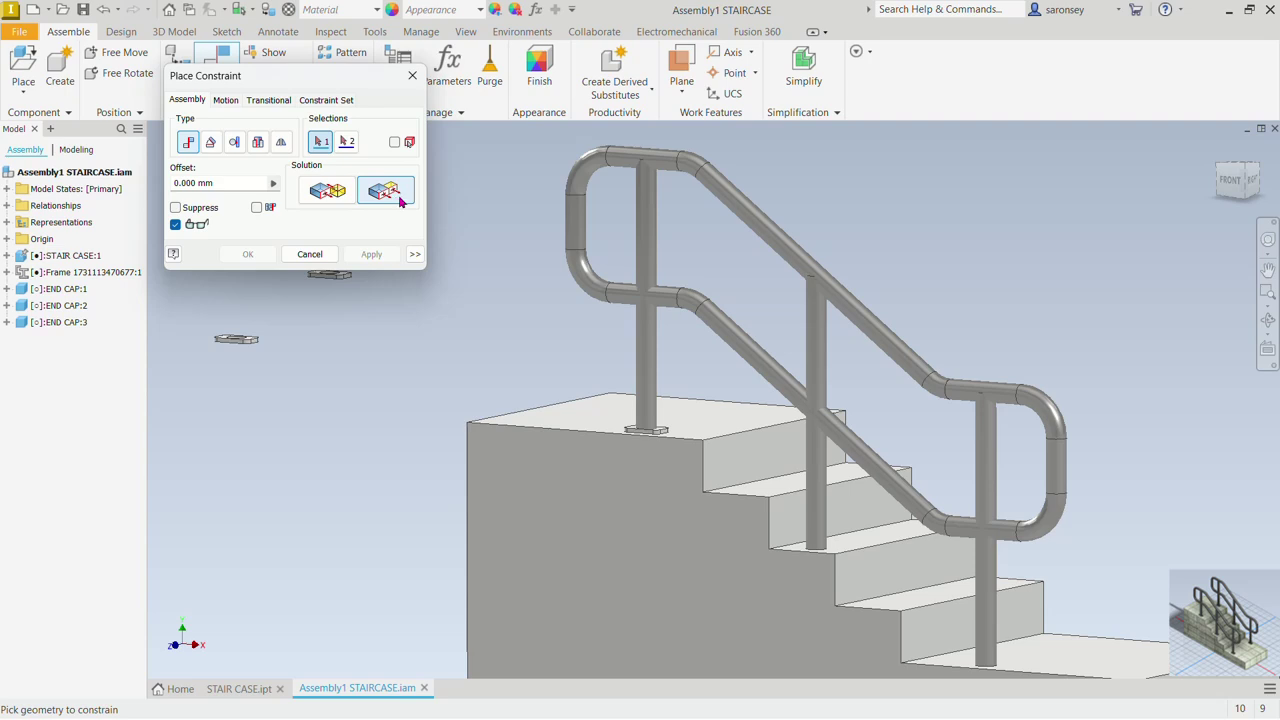
Step: Apply a Flush constraint with a 55 mm offset between the upper plate's long side face and the staircase's side face
scroll(640, 445, "up", 2)
scroll(677, 437, "up", 3)
left_click(676, 438)
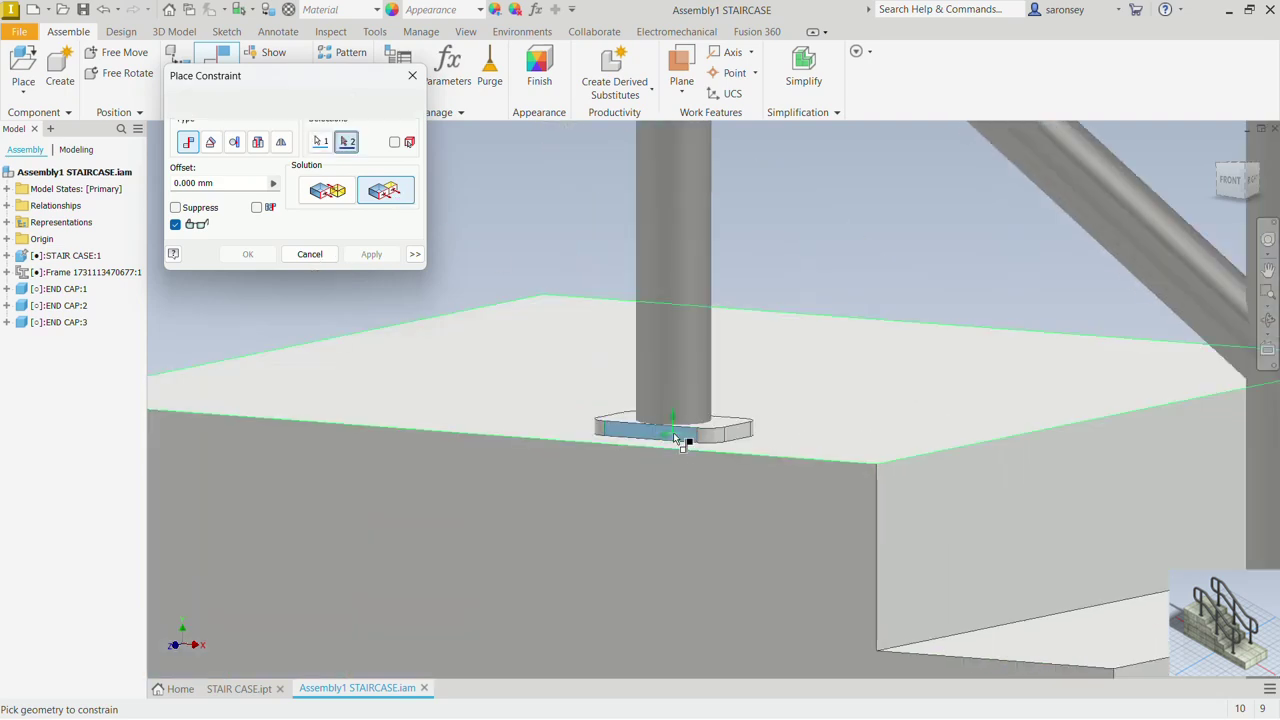
left_click(635, 458)
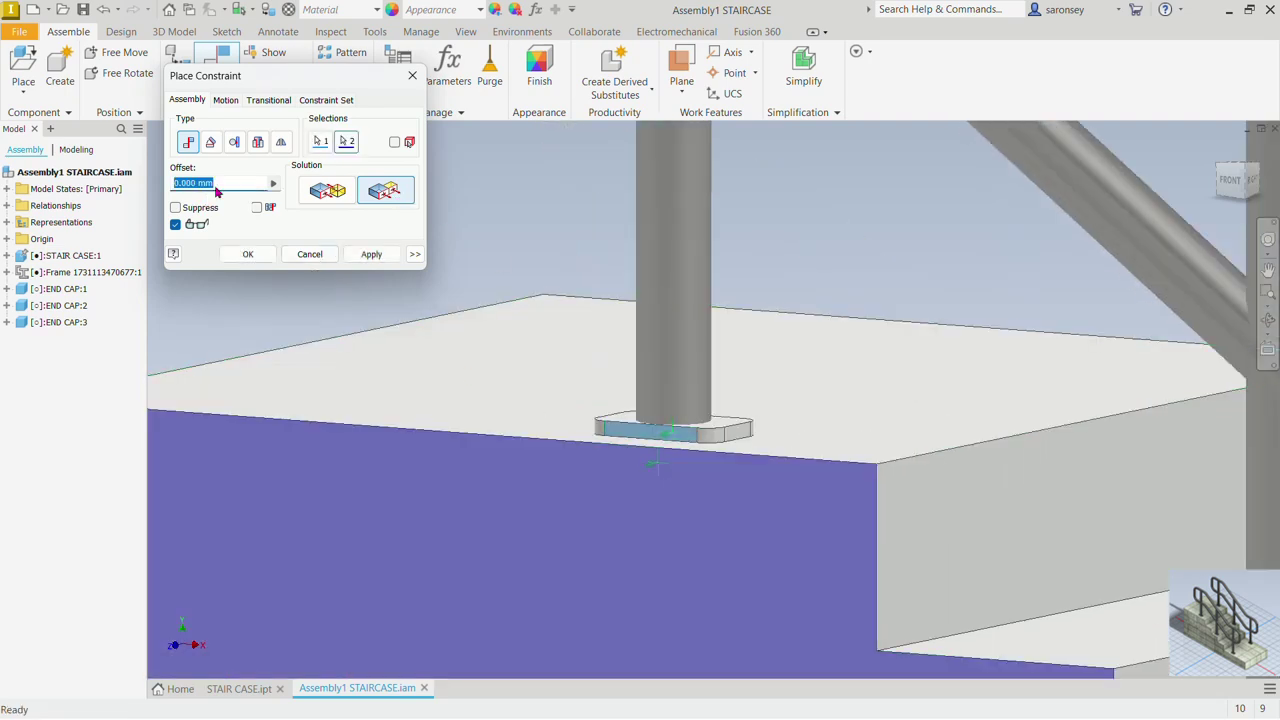
type("55")
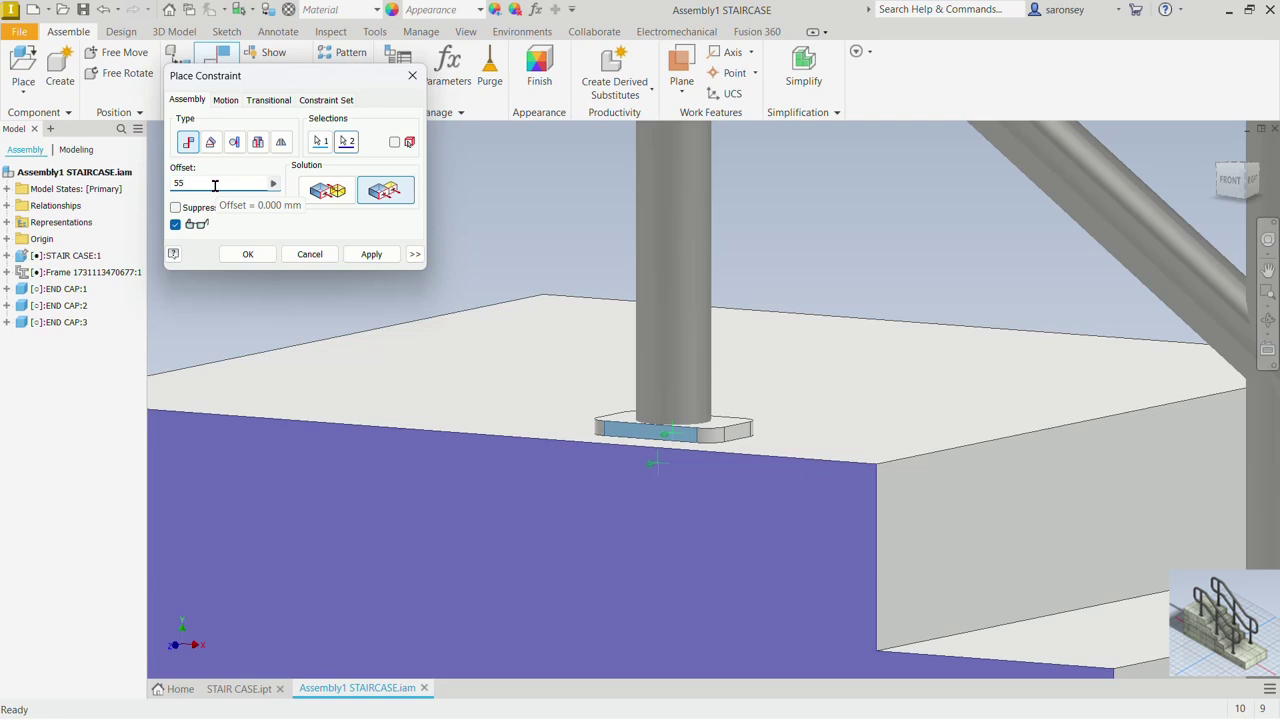
left_click(362, 256)
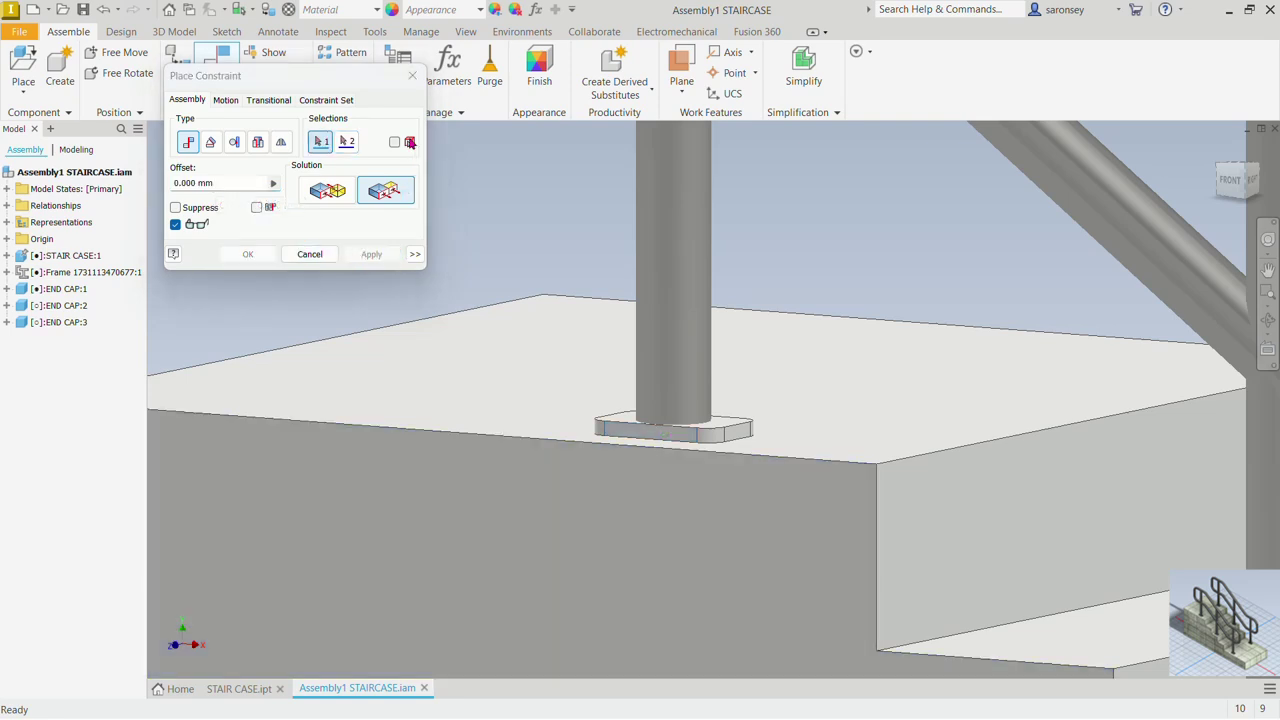
left_click(413, 77)
scroll(569, 400, "down", 6)
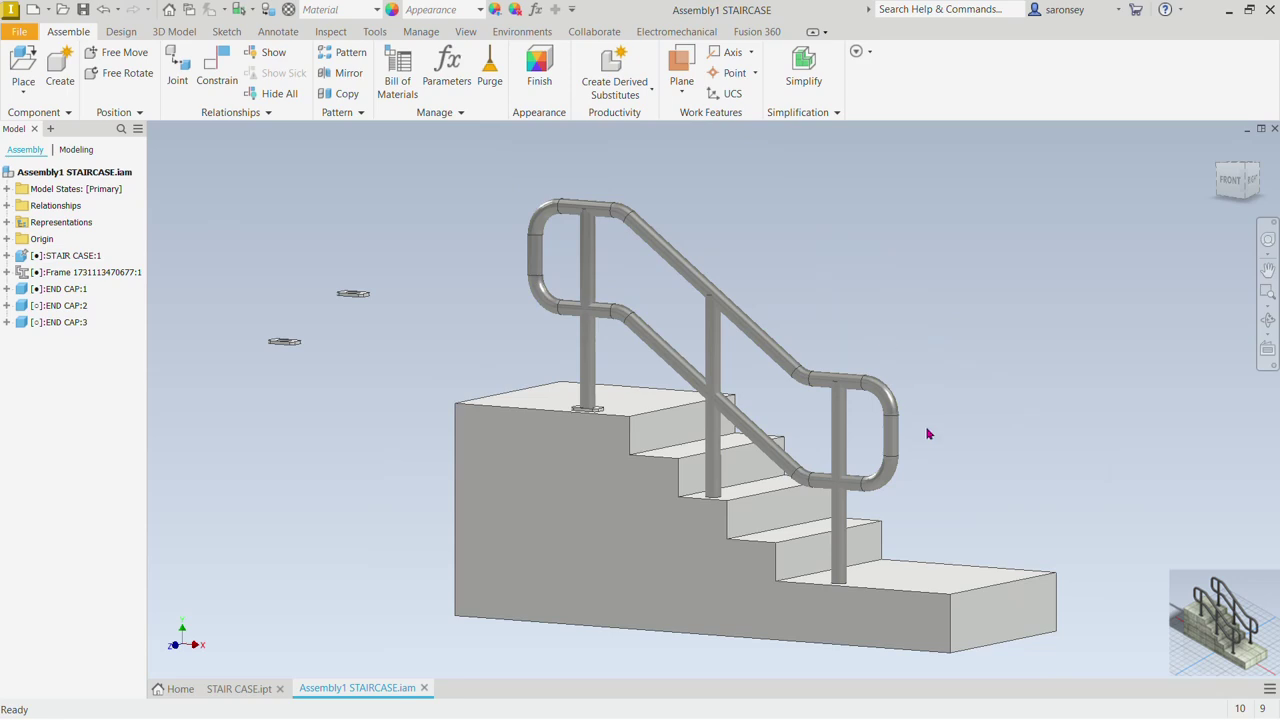
Step: Mate the underside of a second END CAP plate to the tread under the middle post with 0 mm offset
left_click(1243, 167)
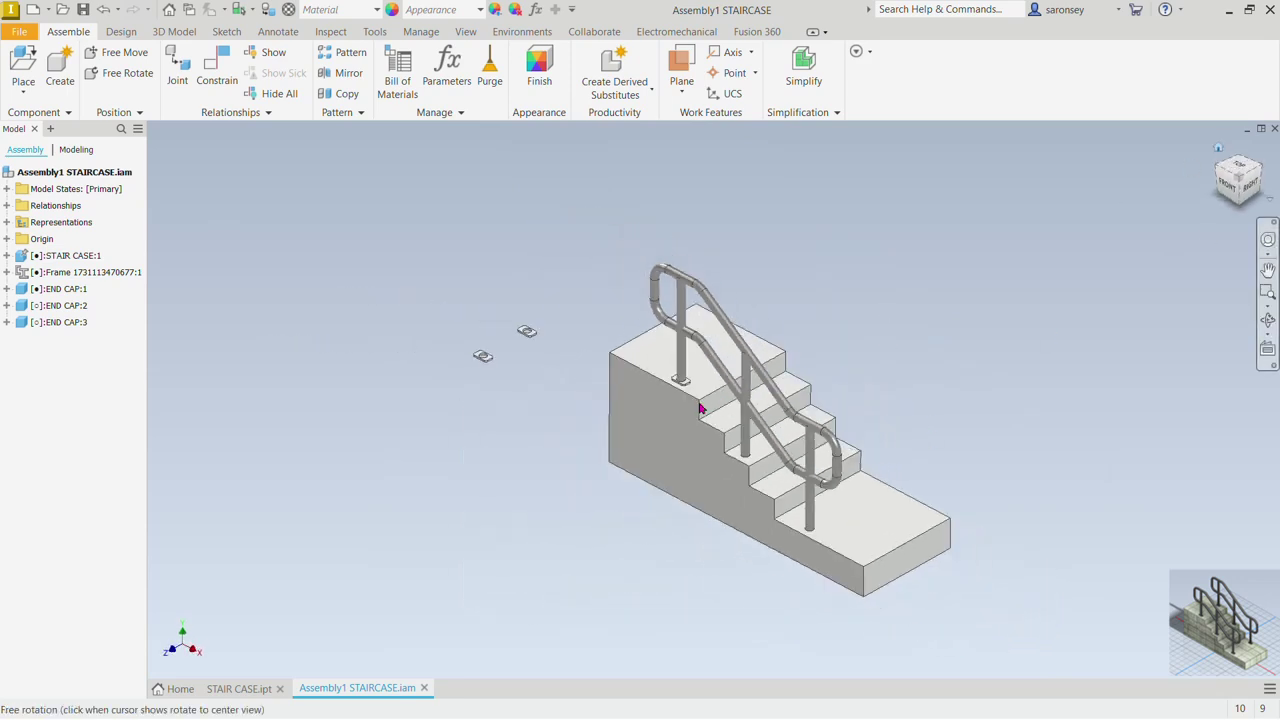
left_click(688, 385)
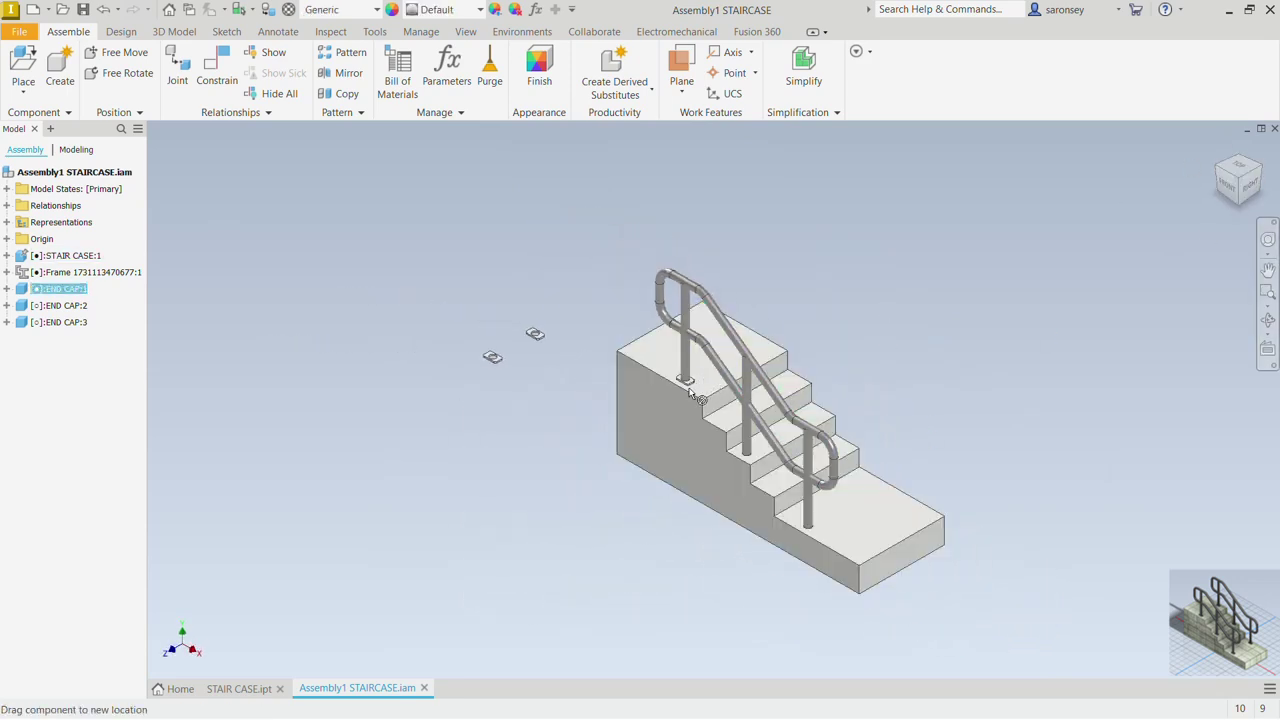
scroll(600, 428, "up", 4)
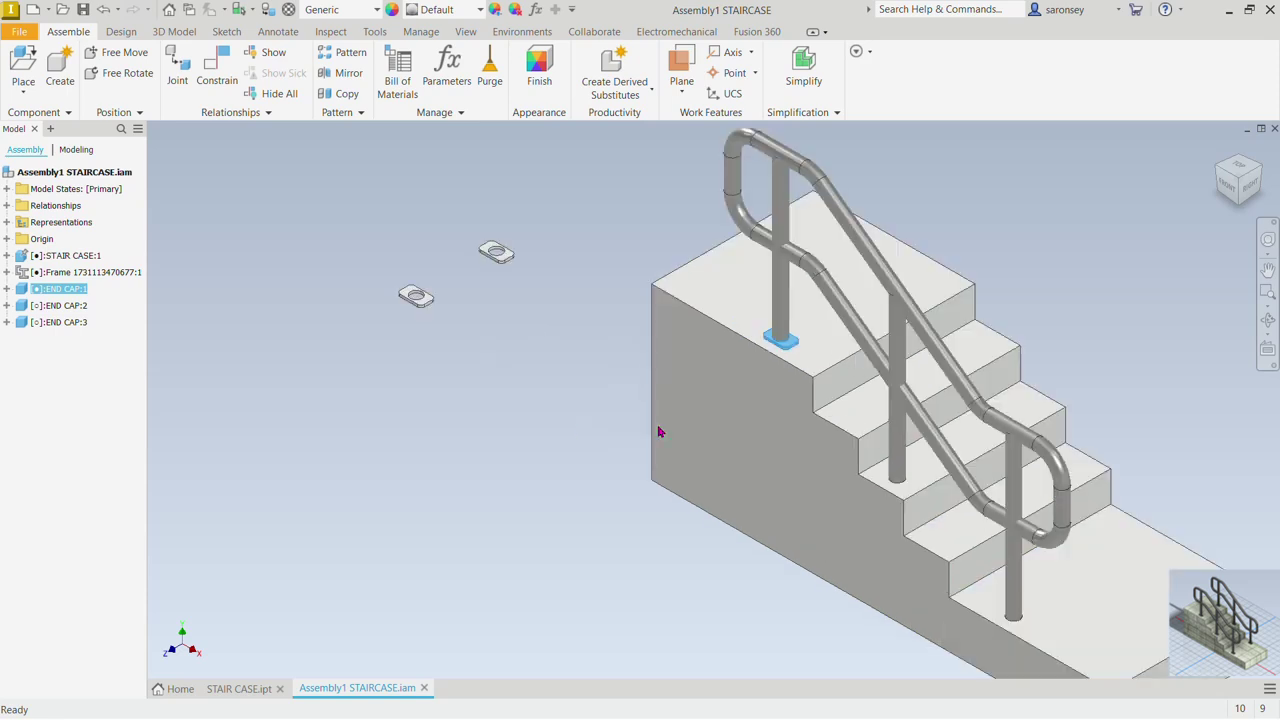
left_click(450, 283)
left_click(216, 70)
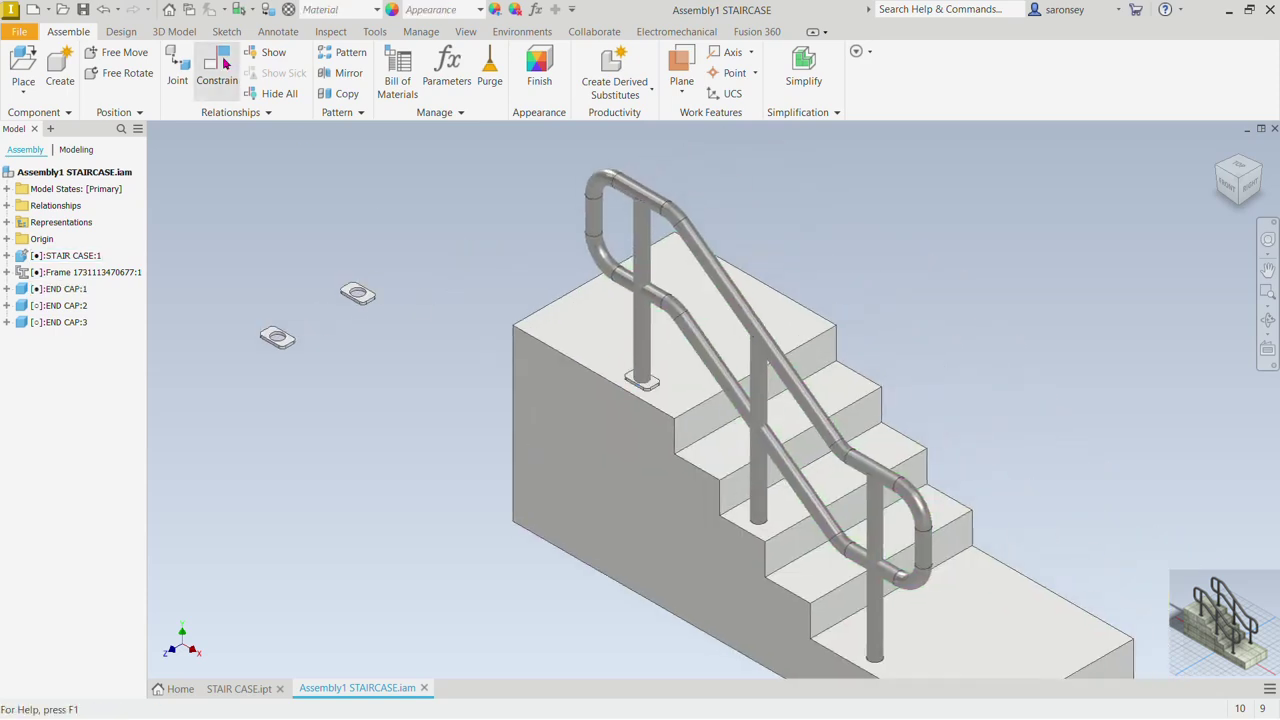
middle_click_drag(435, 375, 600, 450, "shift")
scroll(375, 405, "up", 3)
left_click(362, 388)
scroll(443, 406, "down", 3)
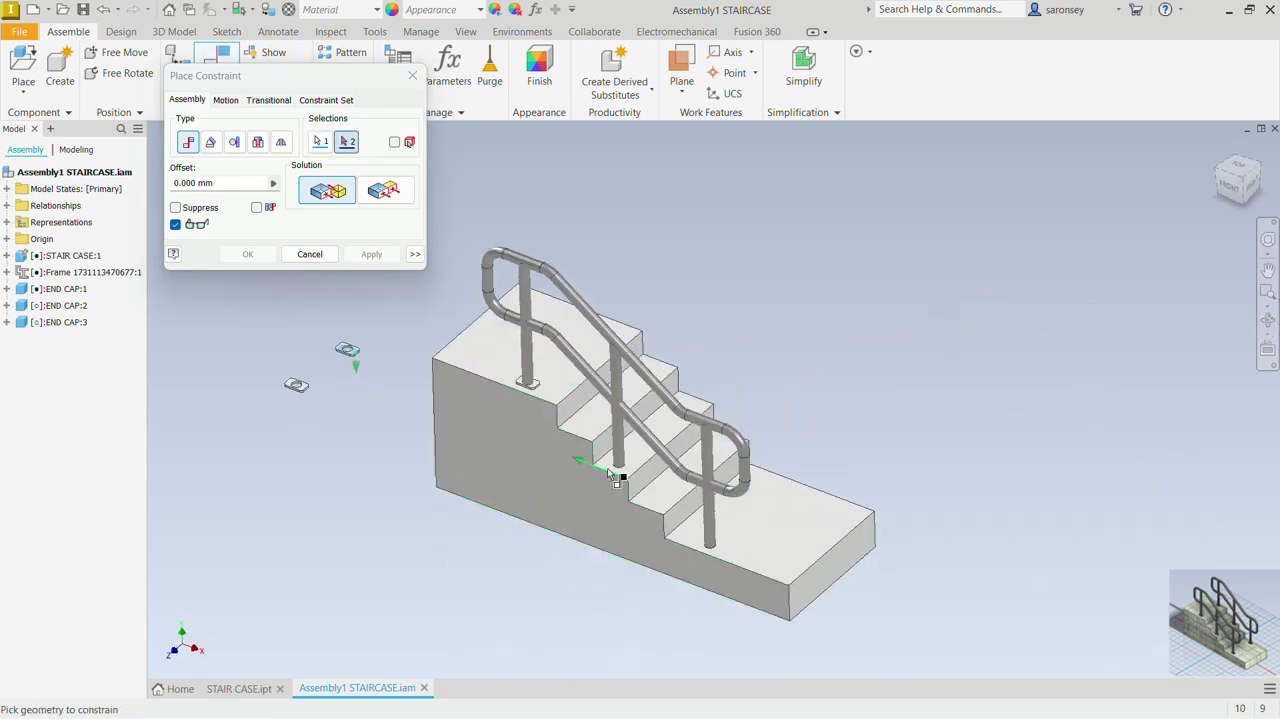
left_click(634, 455)
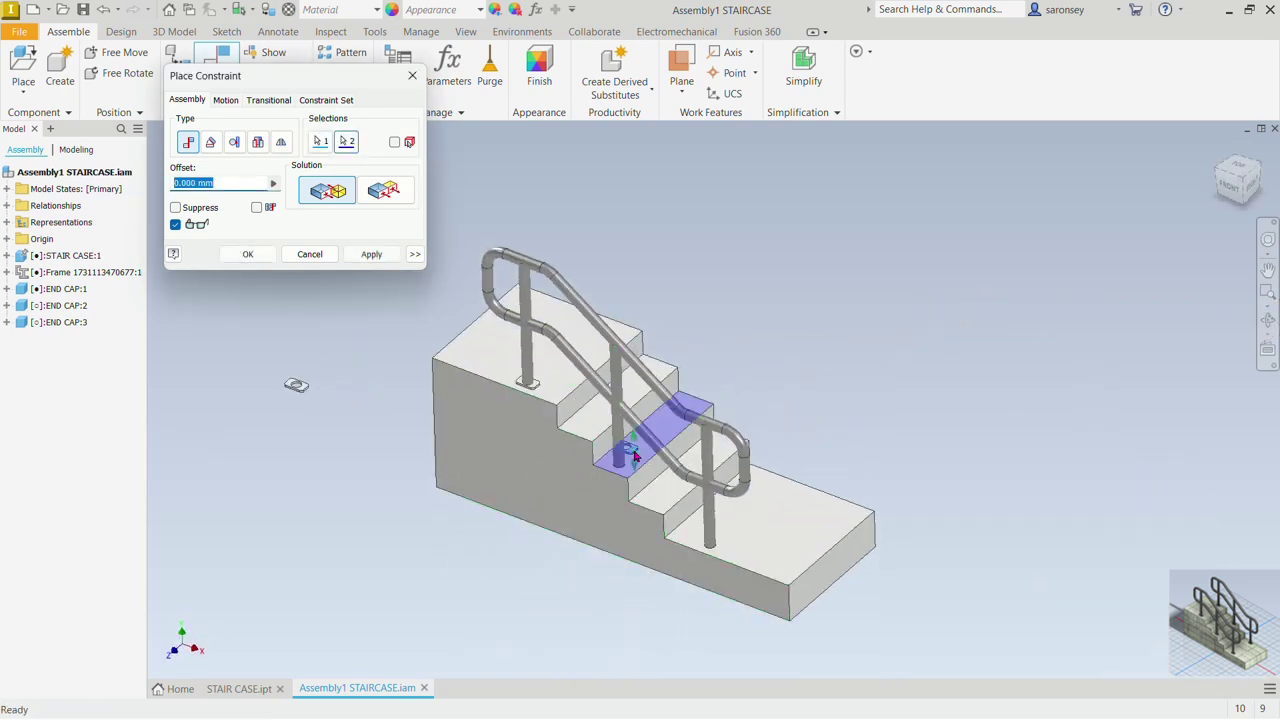
left_click(371, 254)
Step: Mate the middle handrail post's axis to the hole axis of the second END CAP plate
scroll(652, 424, "up", 5)
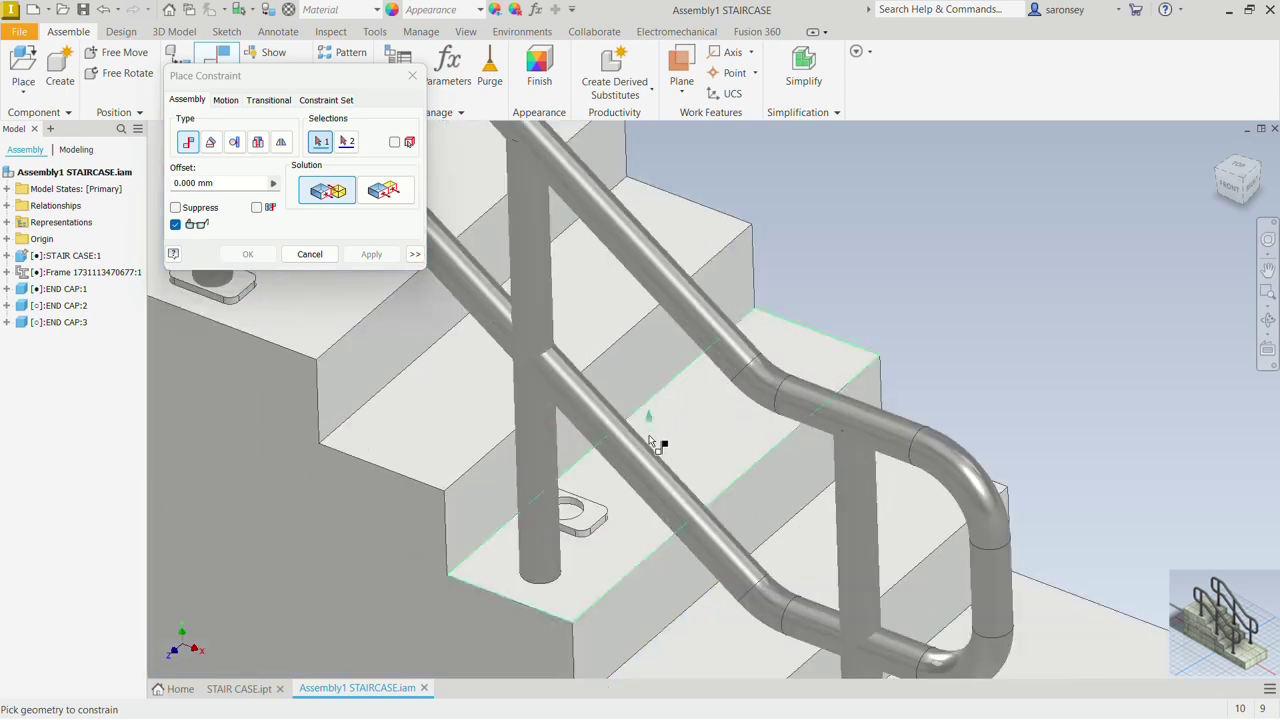
left_click(555, 477)
scroll(555, 477, "up", 5)
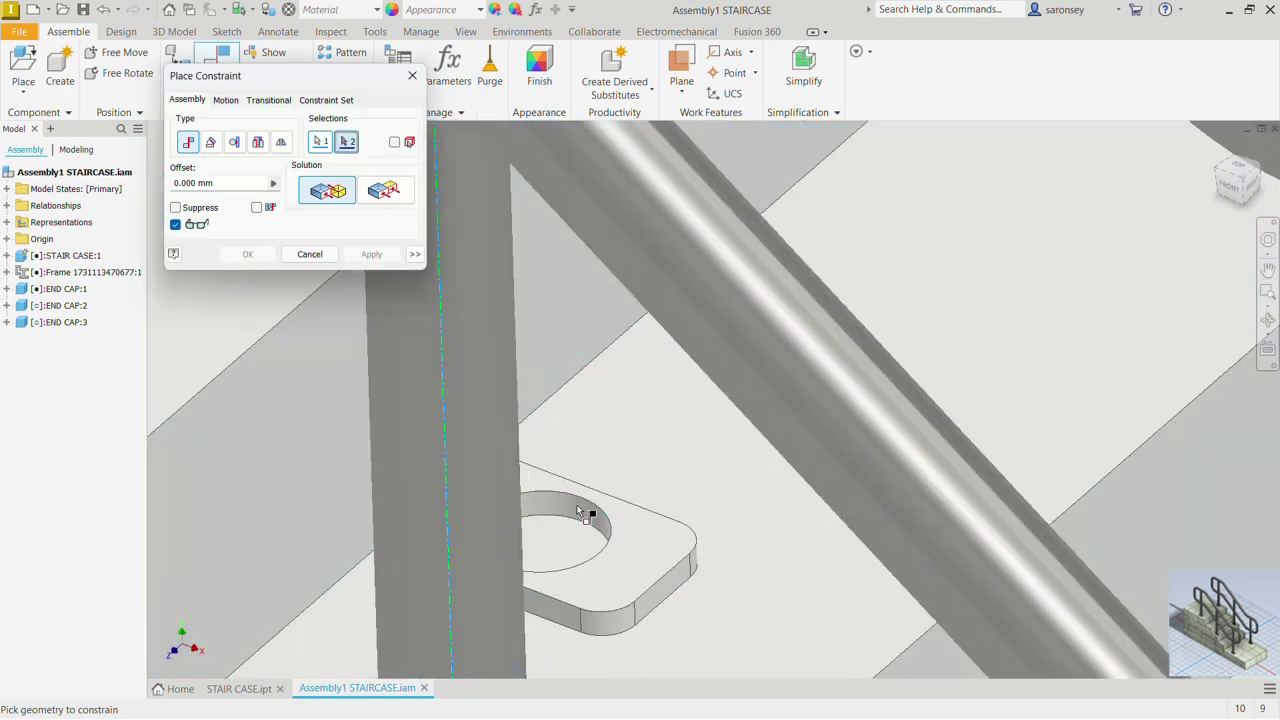
left_click(570, 510)
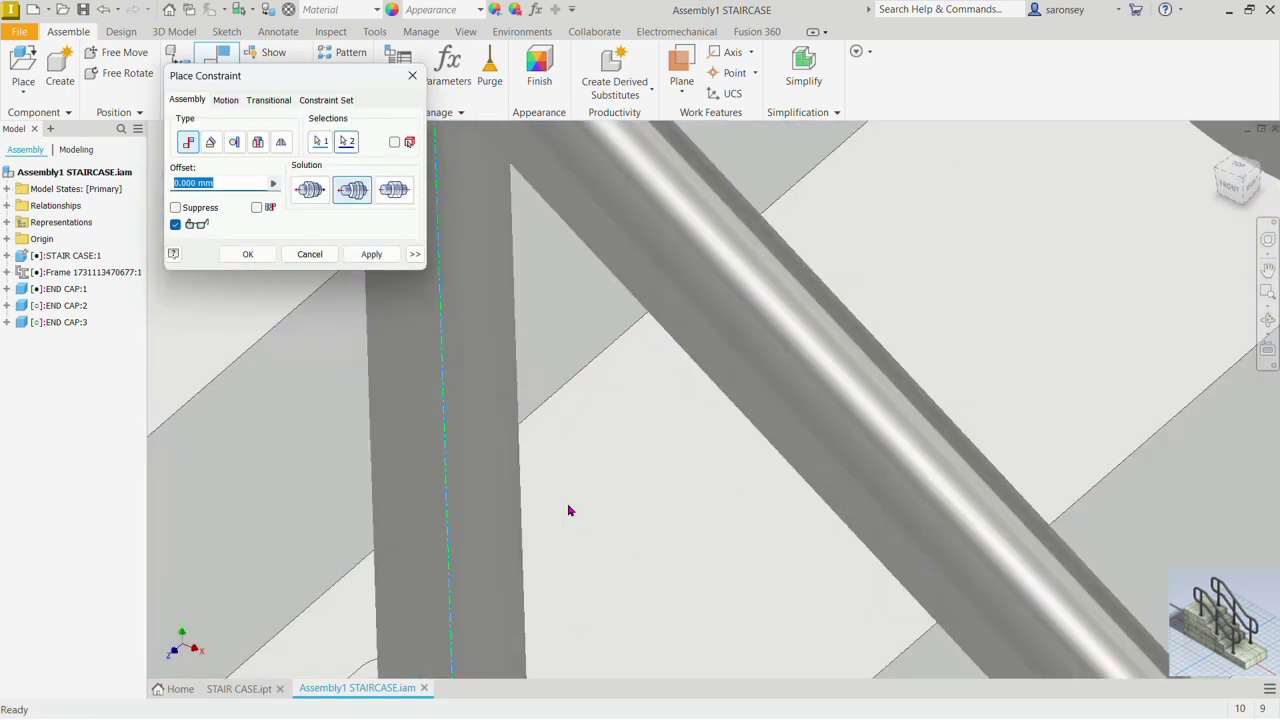
scroll(568, 510, "down", 4)
left_click(371, 254)
scroll(414, 300, "down", 4)
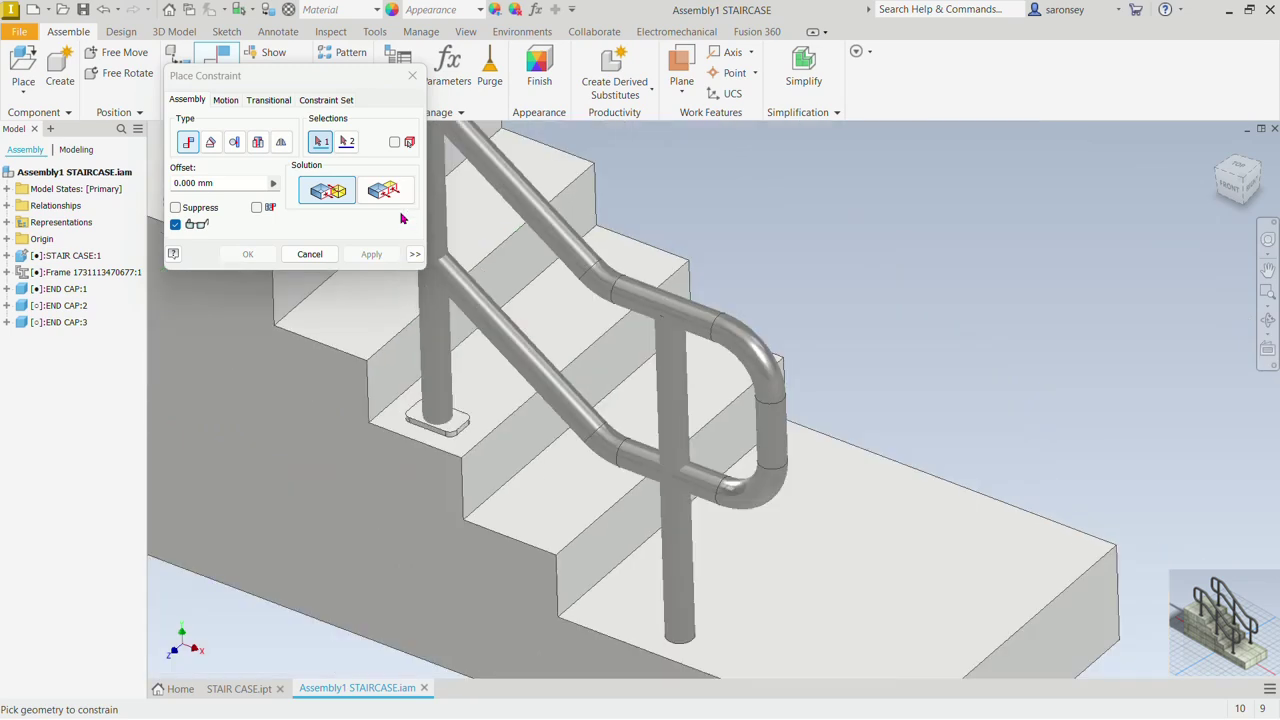
Step: Apply a Flush constraint with a 55 mm offset between the middle plate's long side face and the staircase's side face
scroll(432, 366, "up", 5)
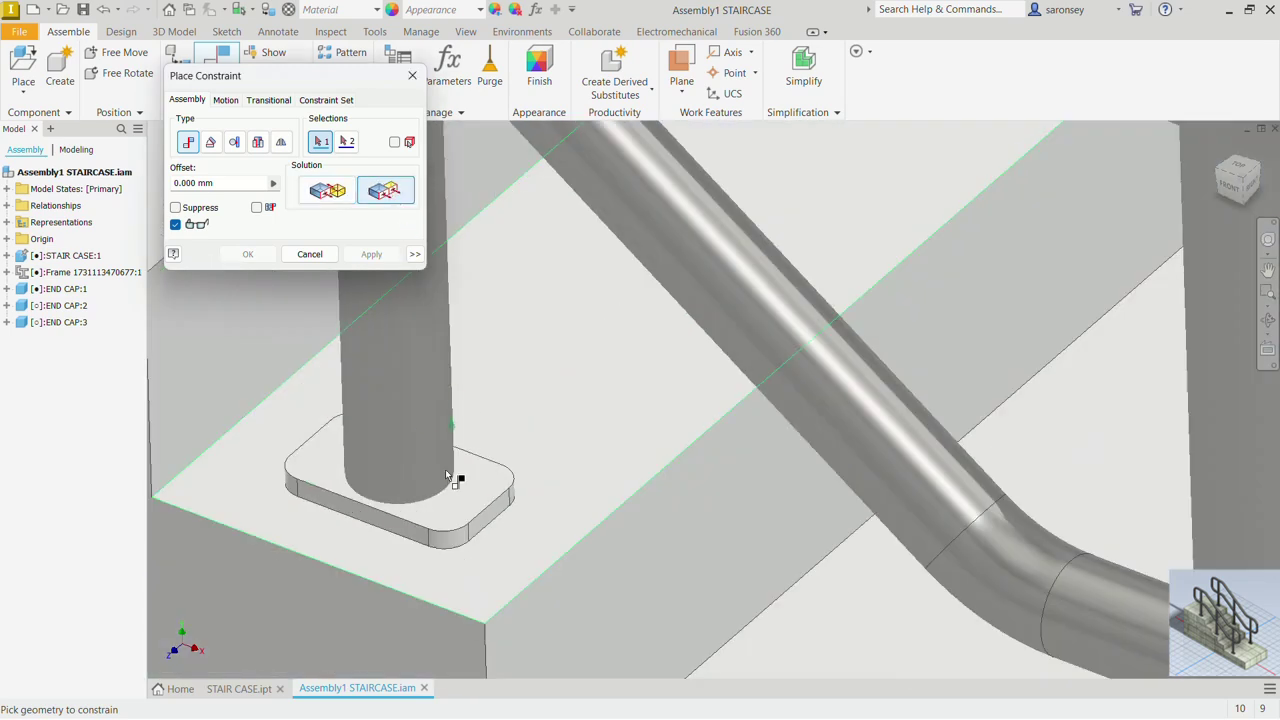
left_click(389, 521)
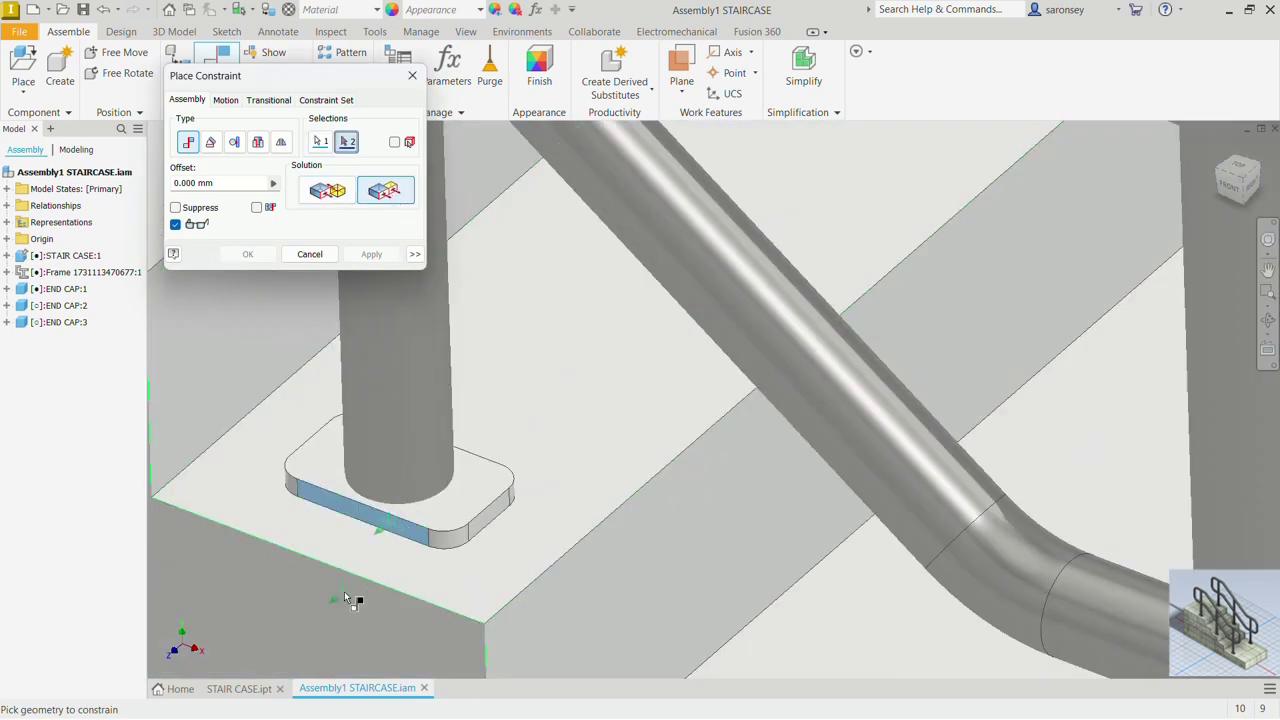
left_click(342, 597)
type("55")
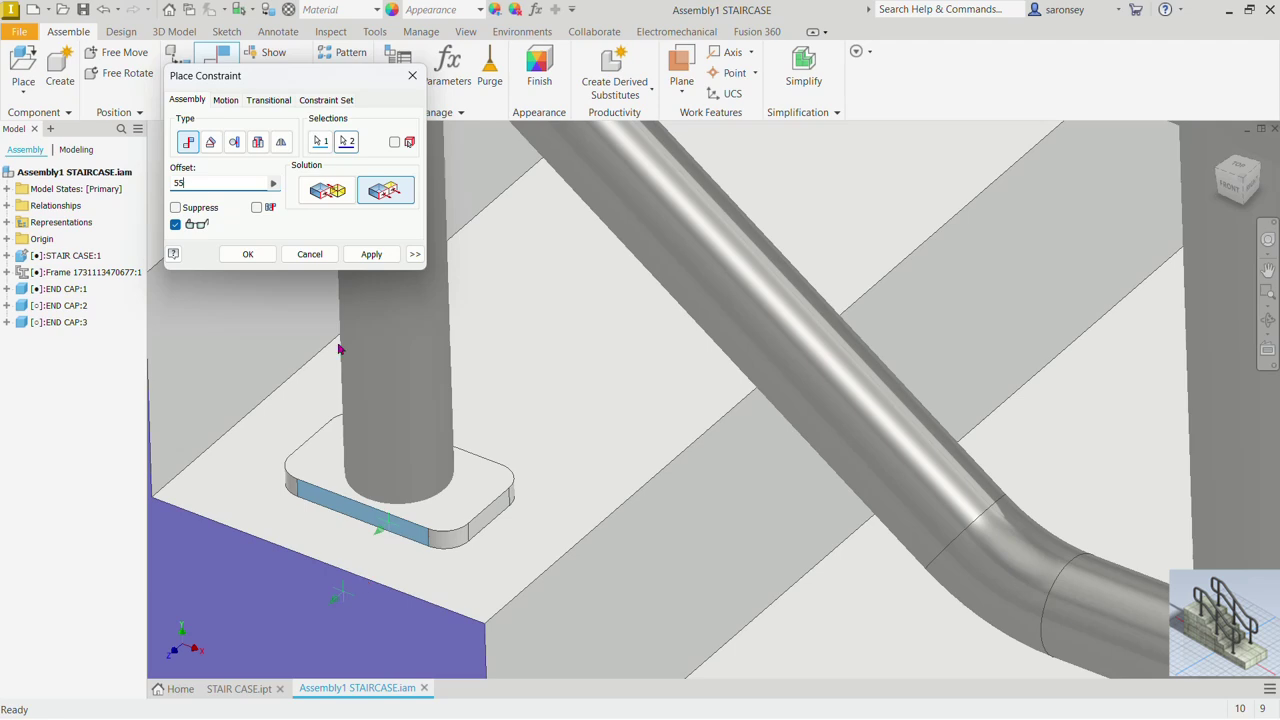
left_click(371, 254)
Step: Mate the underside of the third END CAP plate to the lower landing beneath the lowest post with 0 mm offset
scroll(486, 443, "down", 5)
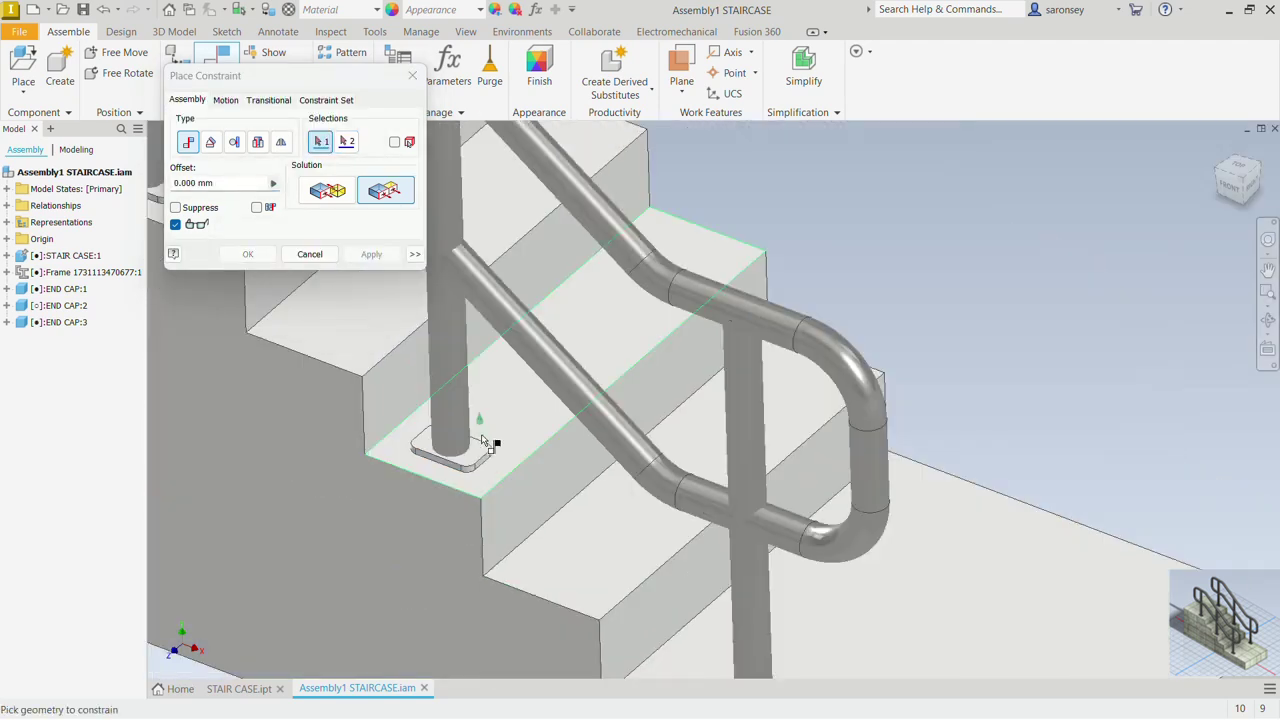
scroll(486, 443, "down", 5)
middle_click_drag(490, 440, 760, 410)
scroll(781, 405, "down", 2)
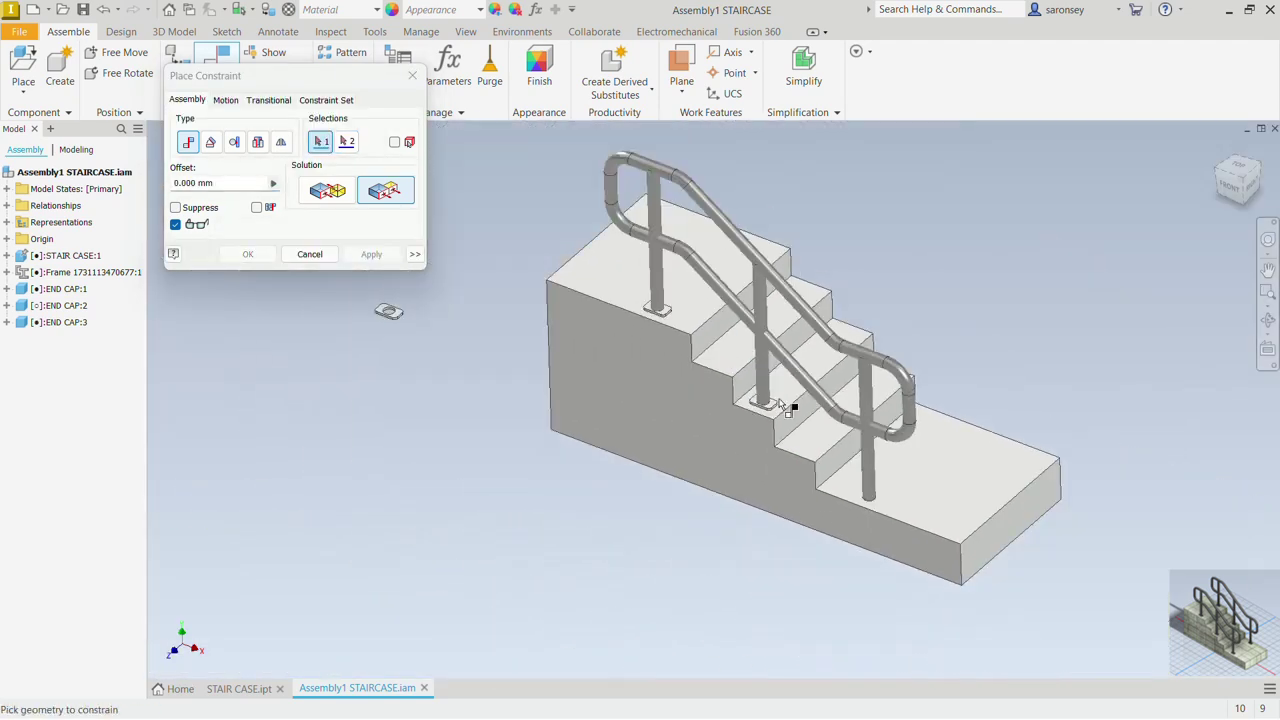
left_click(332, 198)
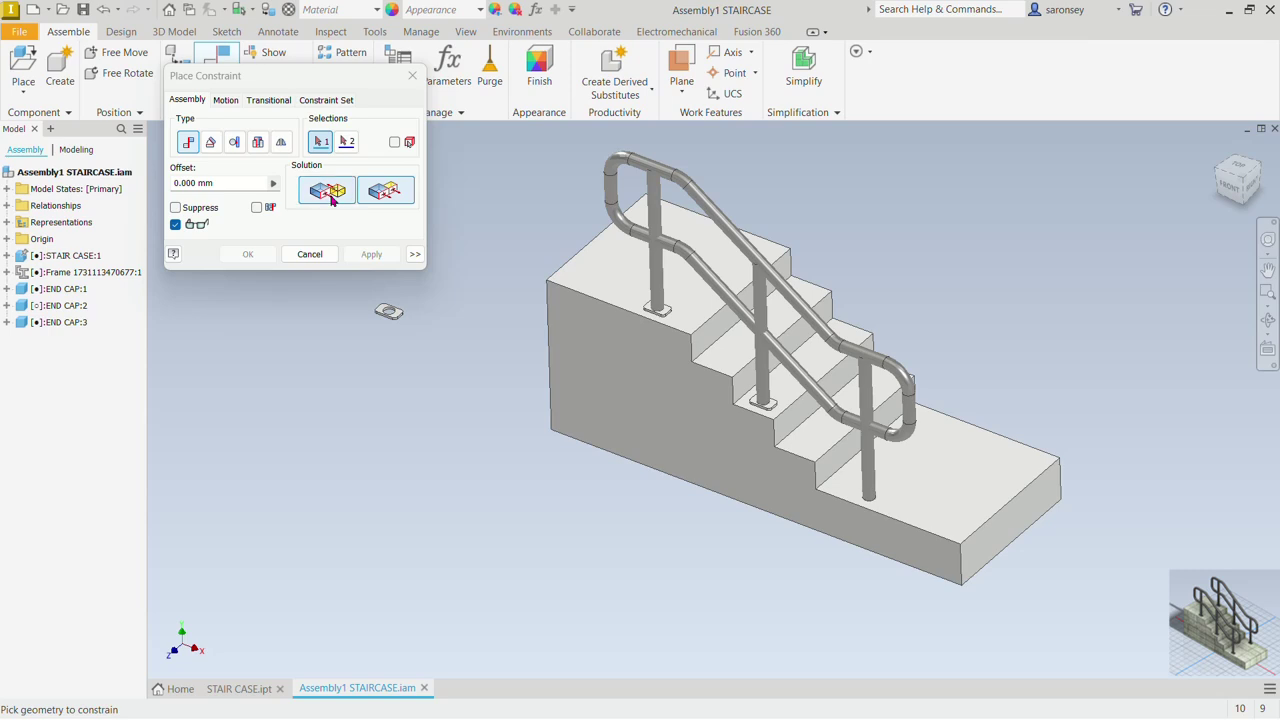
left_click(336, 196)
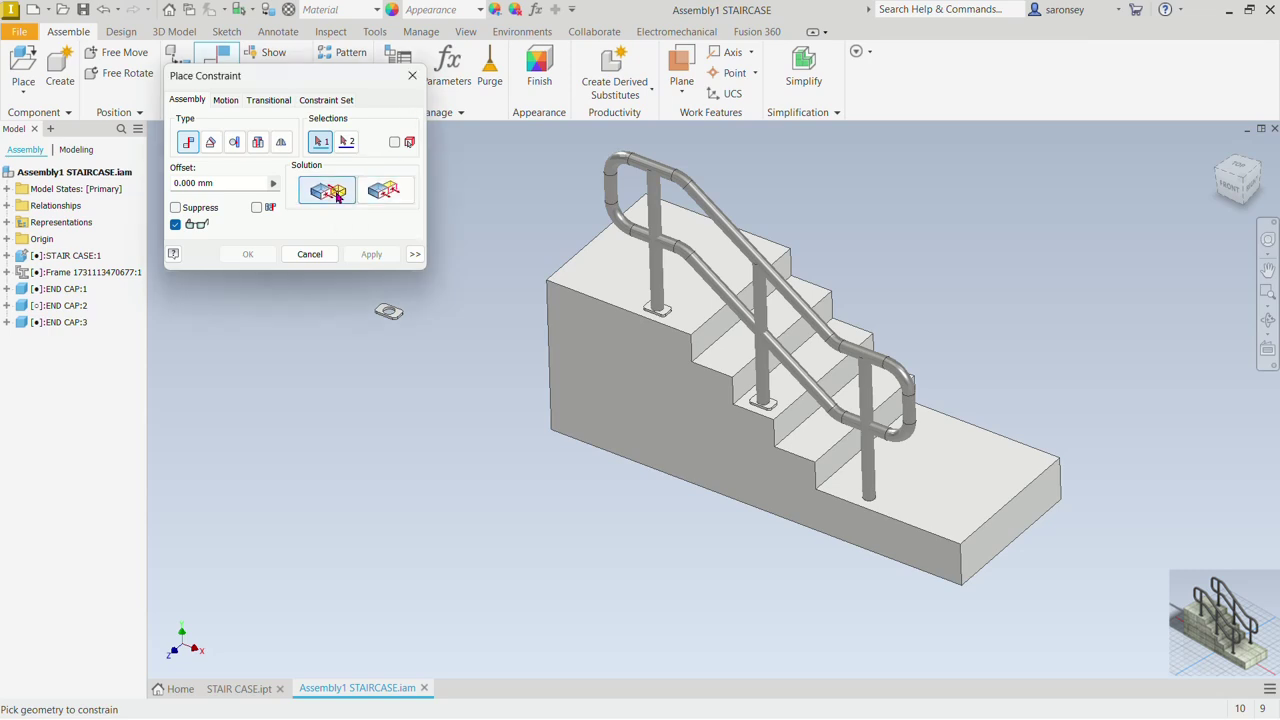
scroll(411, 314, "up", 3)
middle_click_drag(428, 397, 429, 326, "shift")
scroll(388, 296, "up", 3)
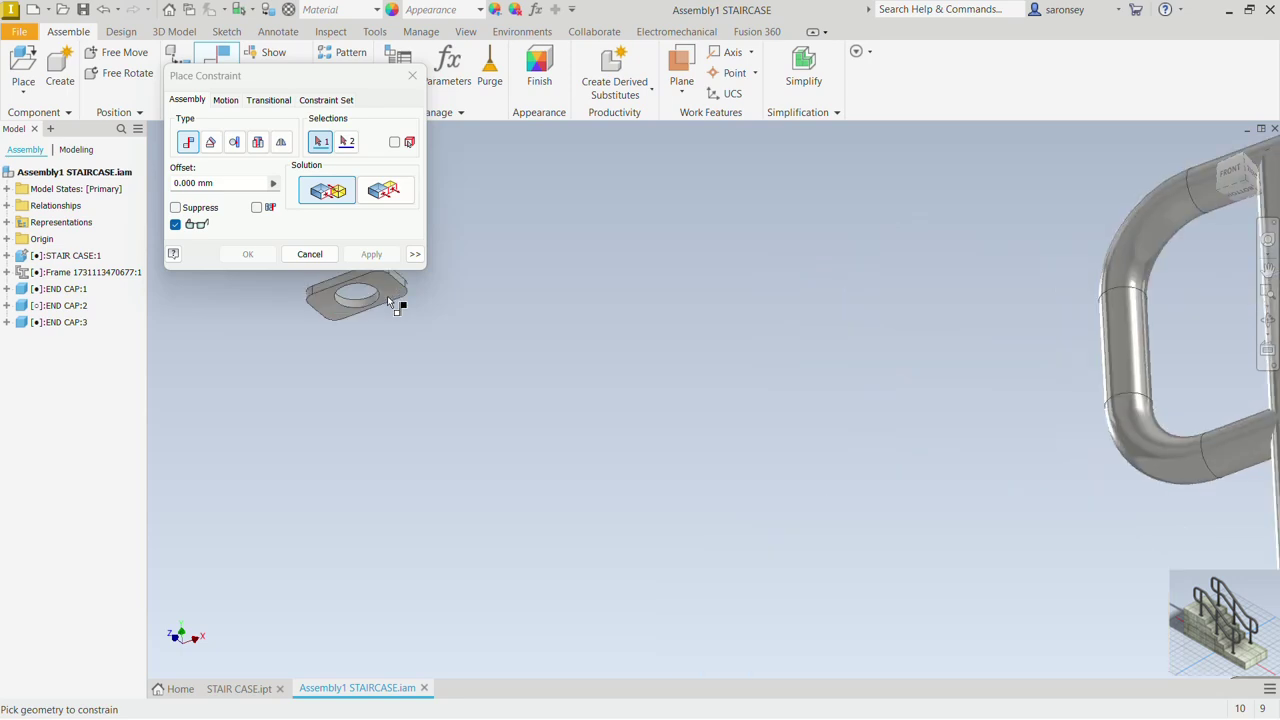
left_click(399, 285)
scroll(405, 288, "down", 3)
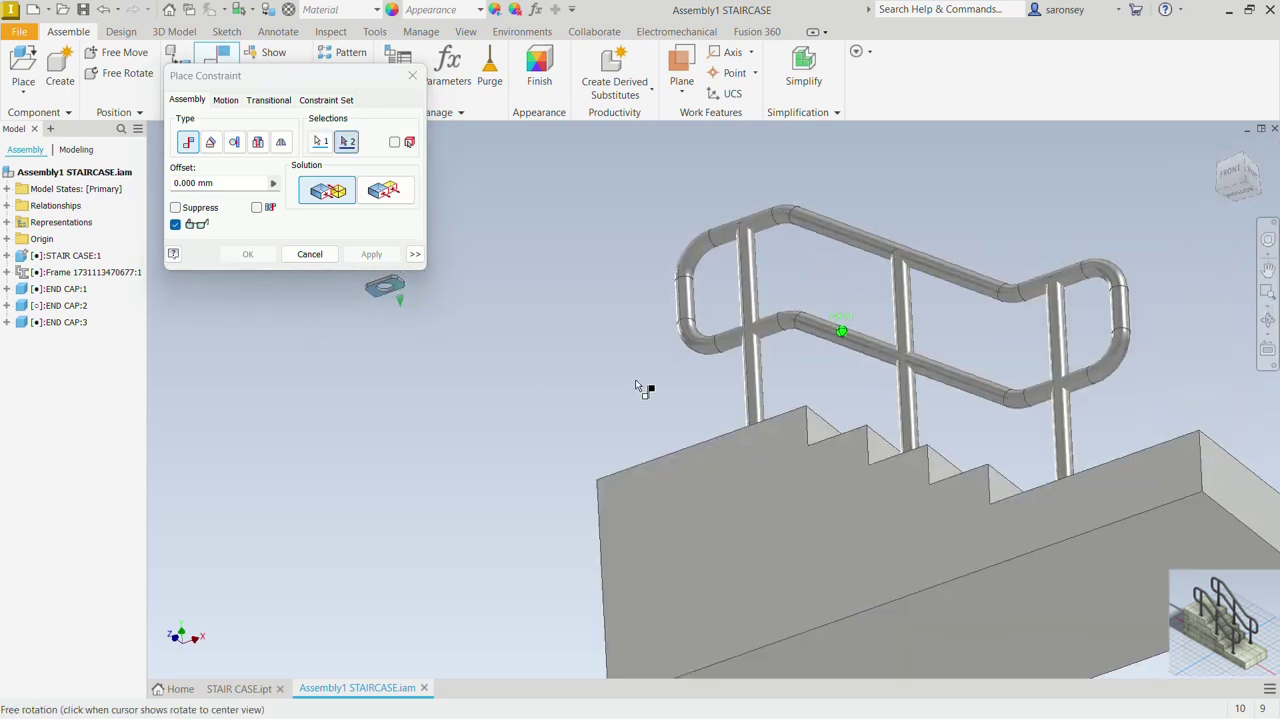
middle_click_drag(643, 383, 826, 537, "shift")
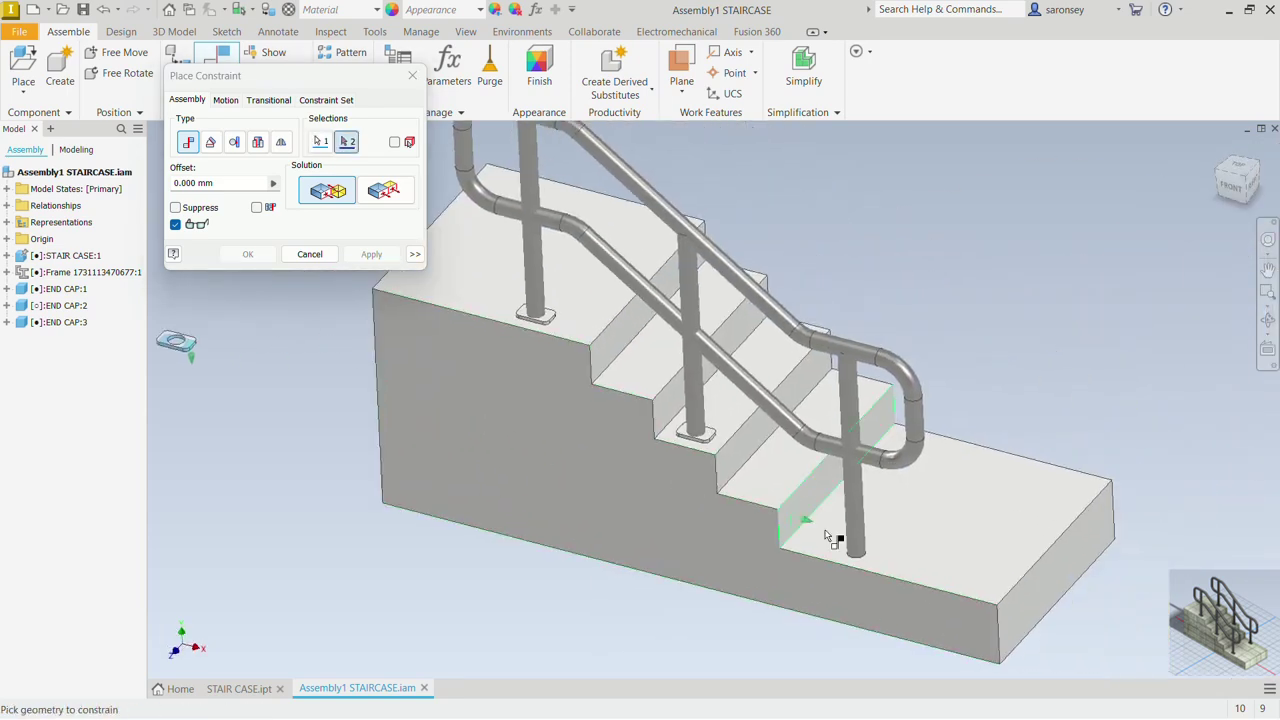
left_click(891, 551)
left_click(367, 254)
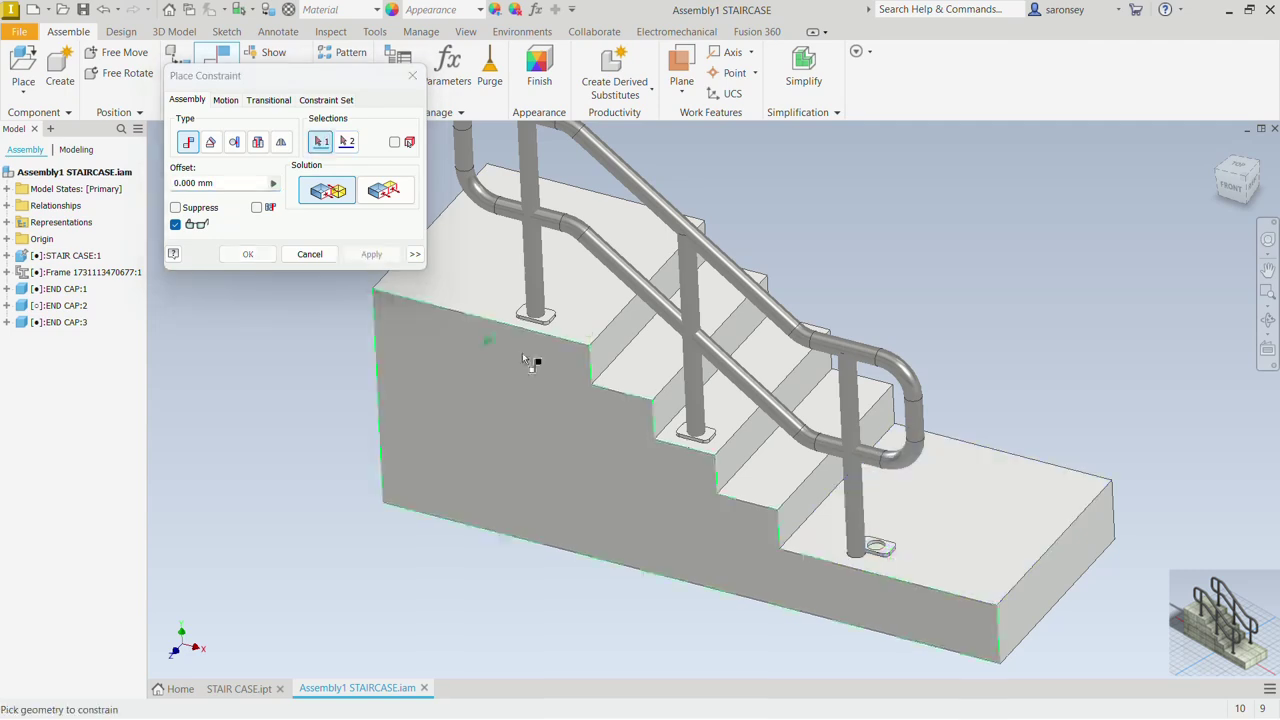
Step: Mate the hole axis of the third END CAP plate to the lowest handrail post's axis with 0 mm offset
scroll(903, 563, "up", 5)
scroll(841, 519, "up", 5)
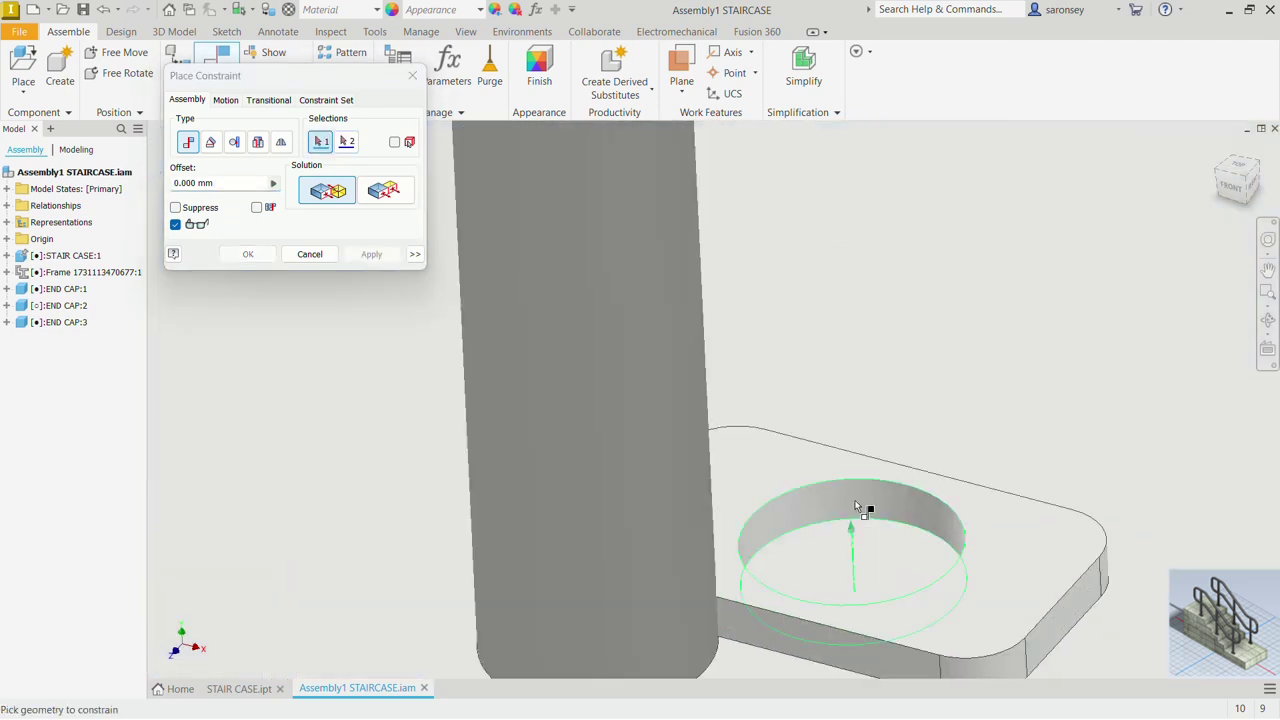
left_click(867, 509)
left_click(665, 505)
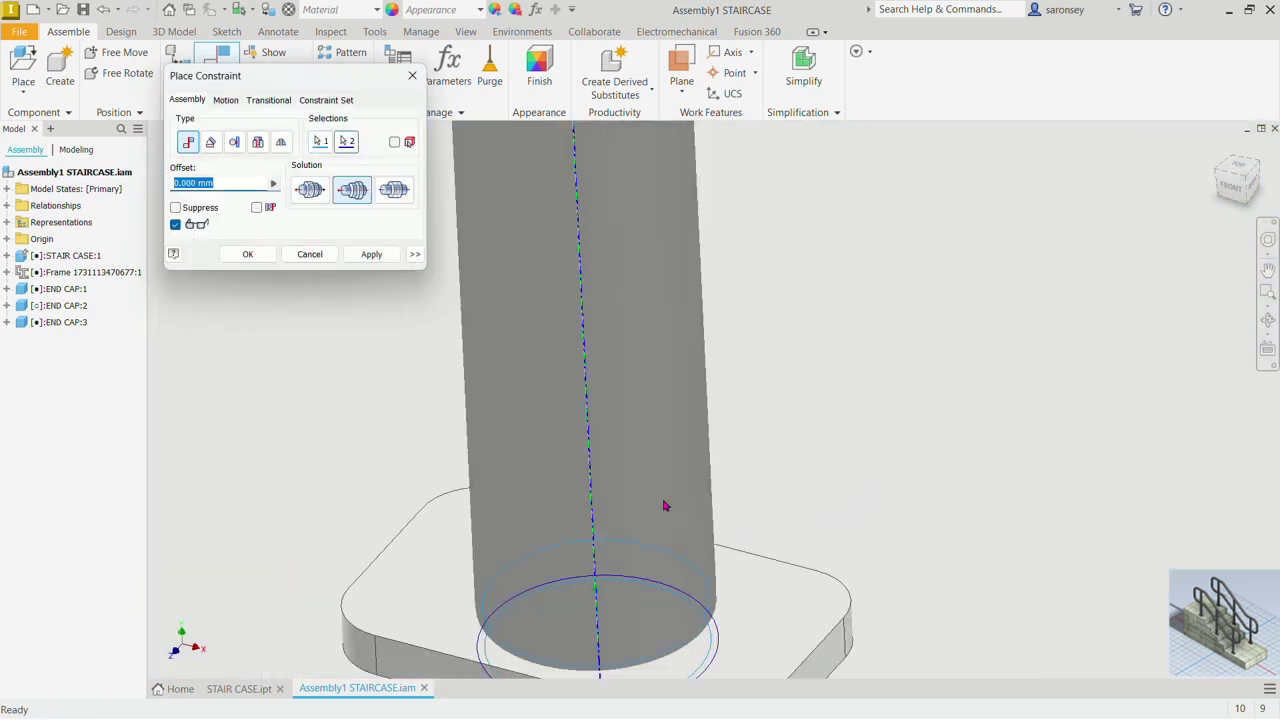
scroll(665, 505, "down", 3)
left_click(371, 254)
Step: Apply a Flush constraint with a 55 mm offset between the lowest plate's long side face and the staircase's side face, and finish constraining
scroll(523, 423, "down", 3)
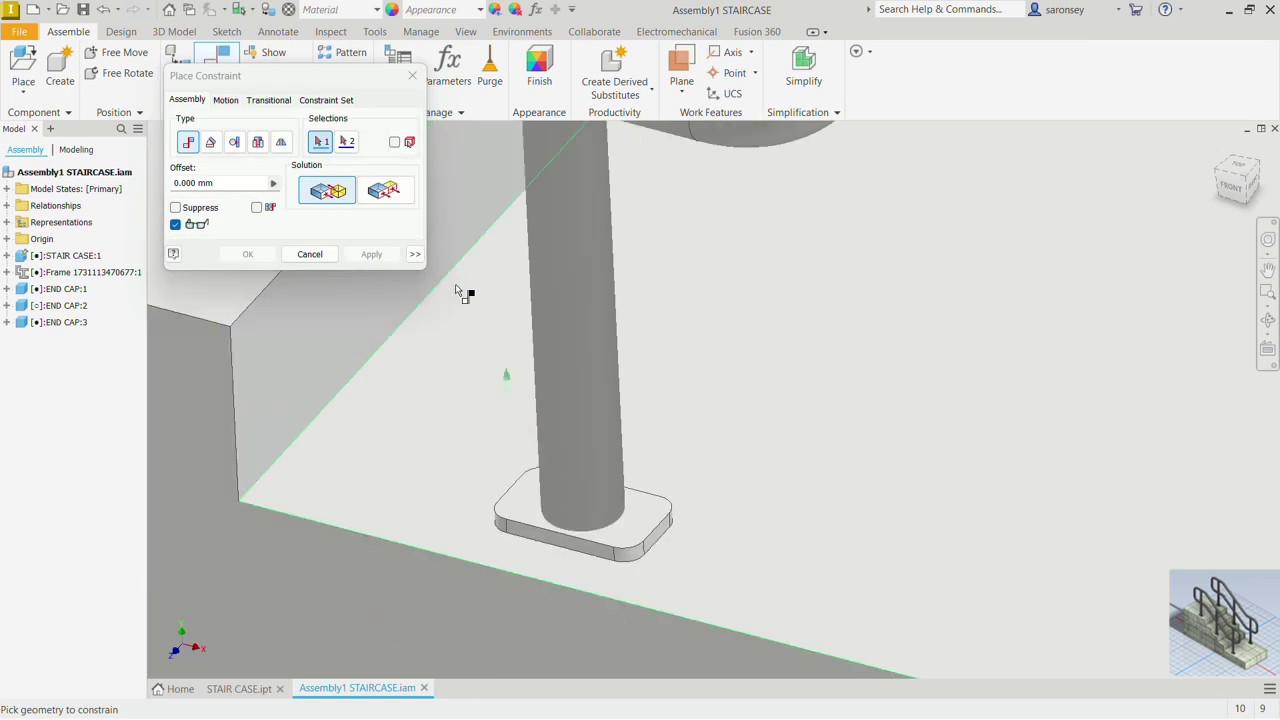
left_click(384, 190)
scroll(652, 634, "up", 3)
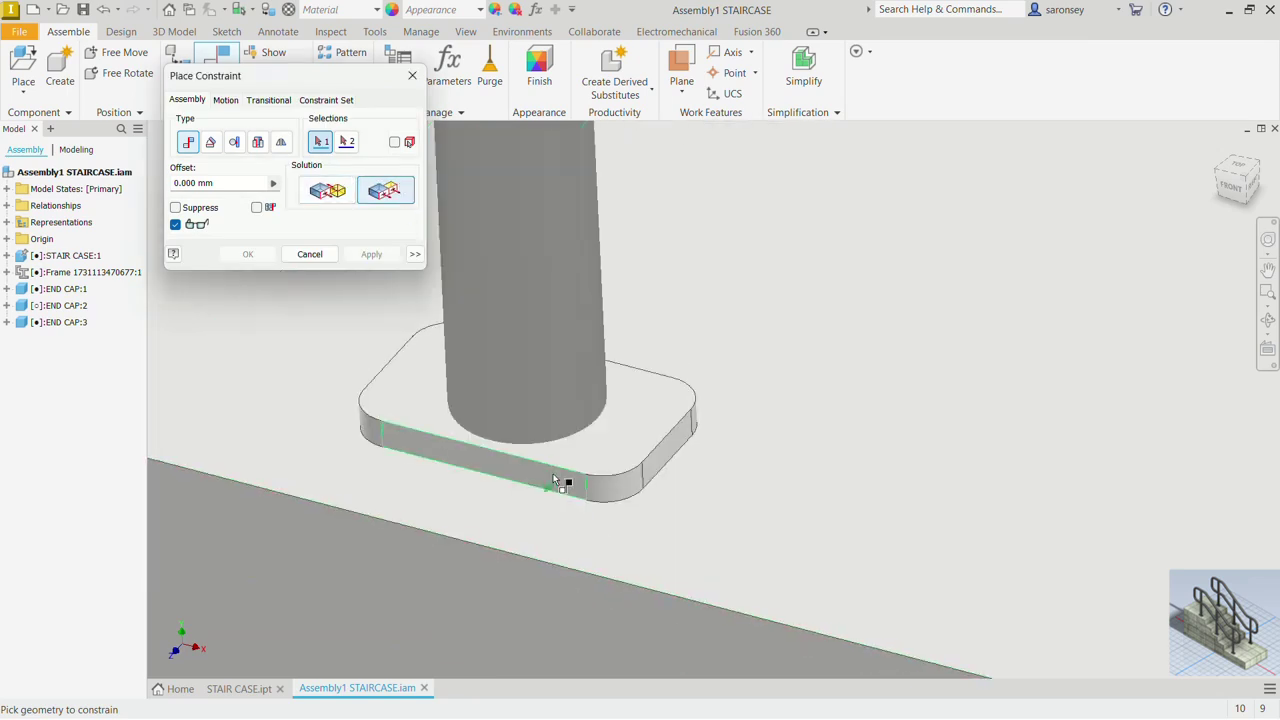
left_click(558, 481)
left_click(493, 580)
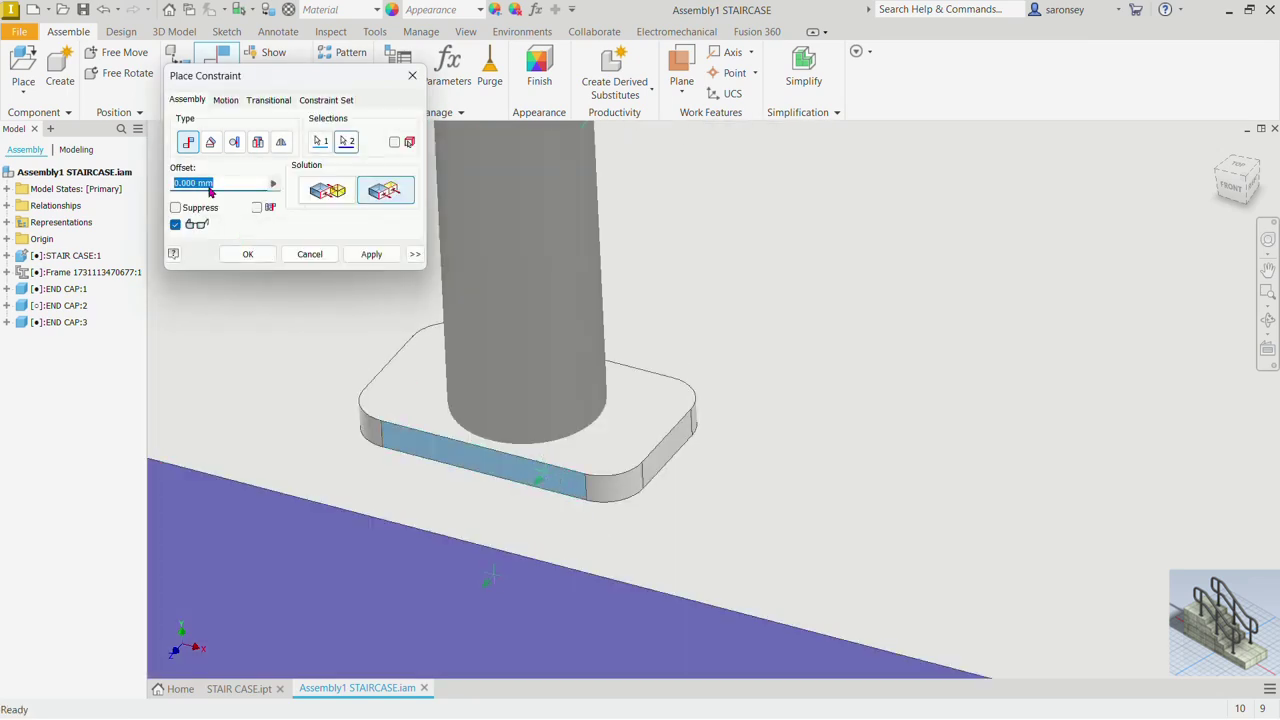
type("0")
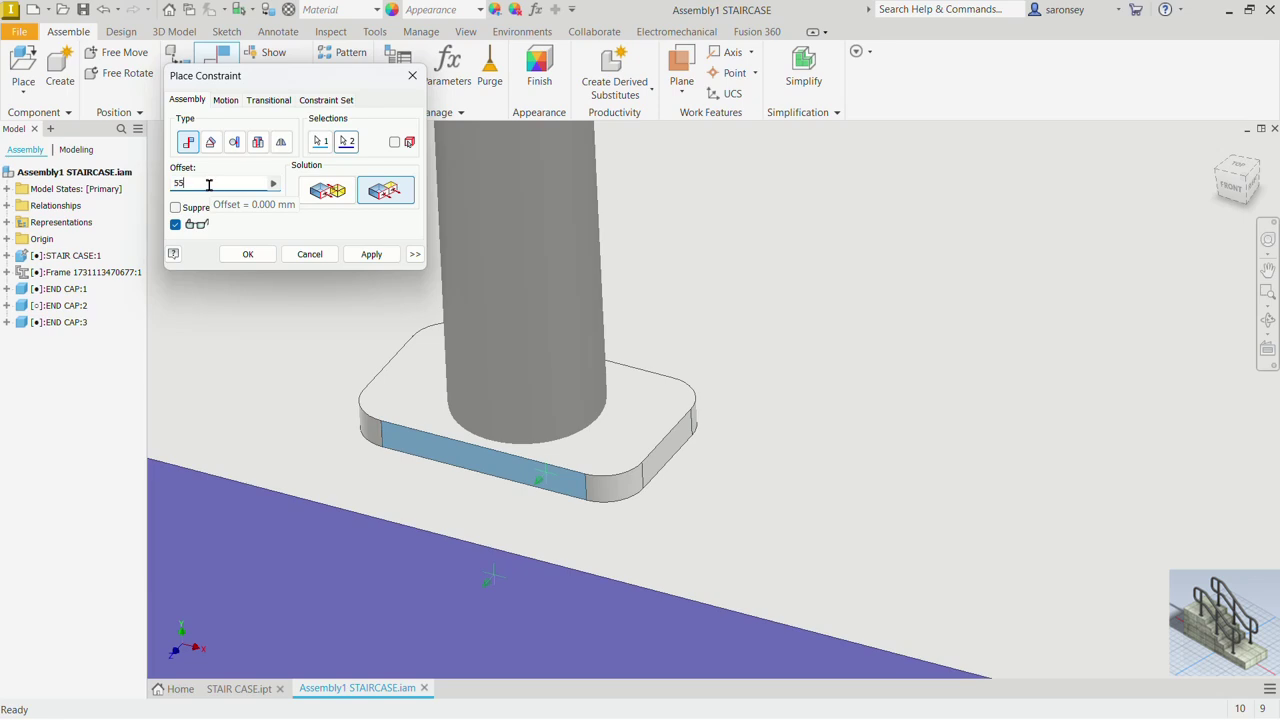
left_click(371, 254)
scroll(655, 537, "up", 5)
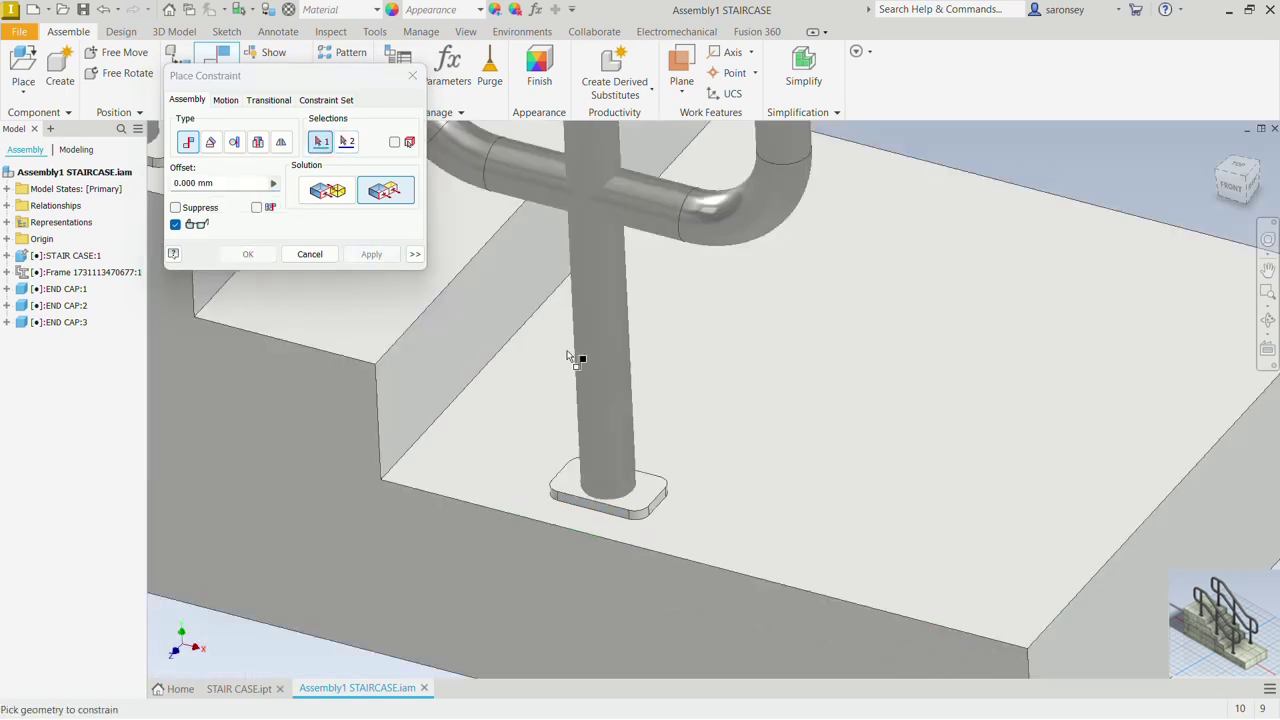
left_click(412, 75)
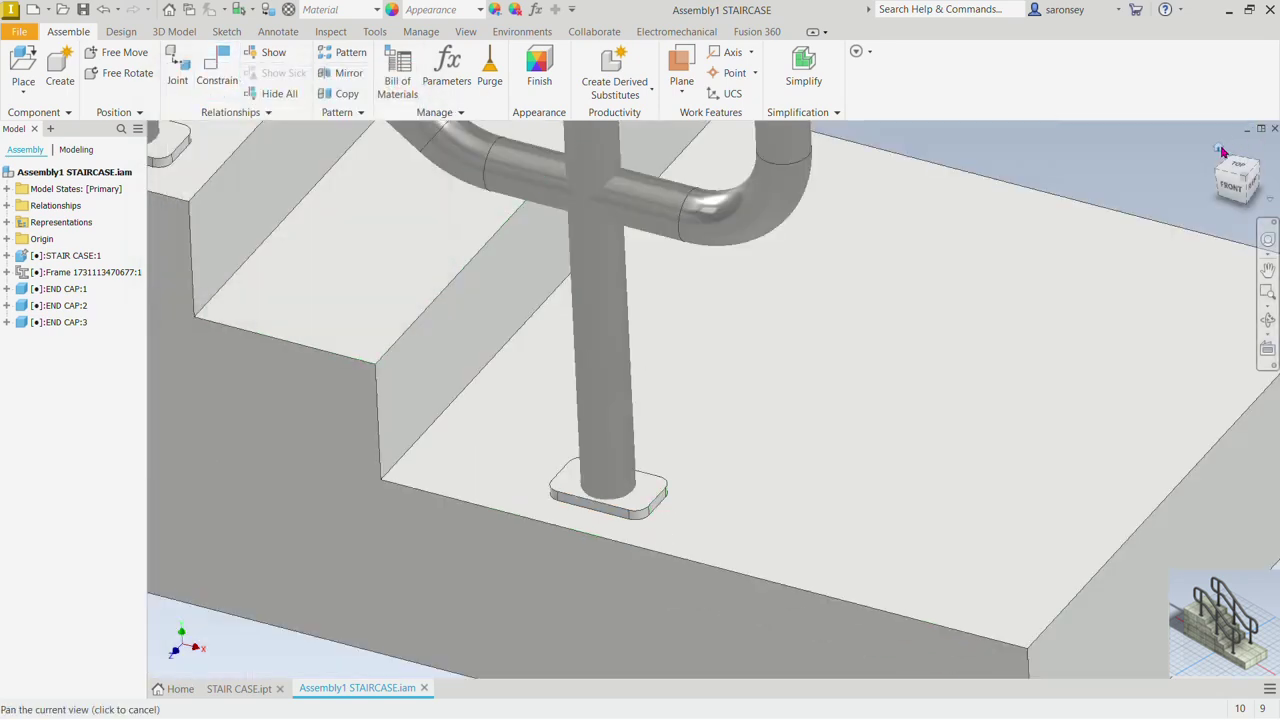
Step: Examine the handrail and its three base plates on the staircase in the isometric home view
left_click(1219, 148)
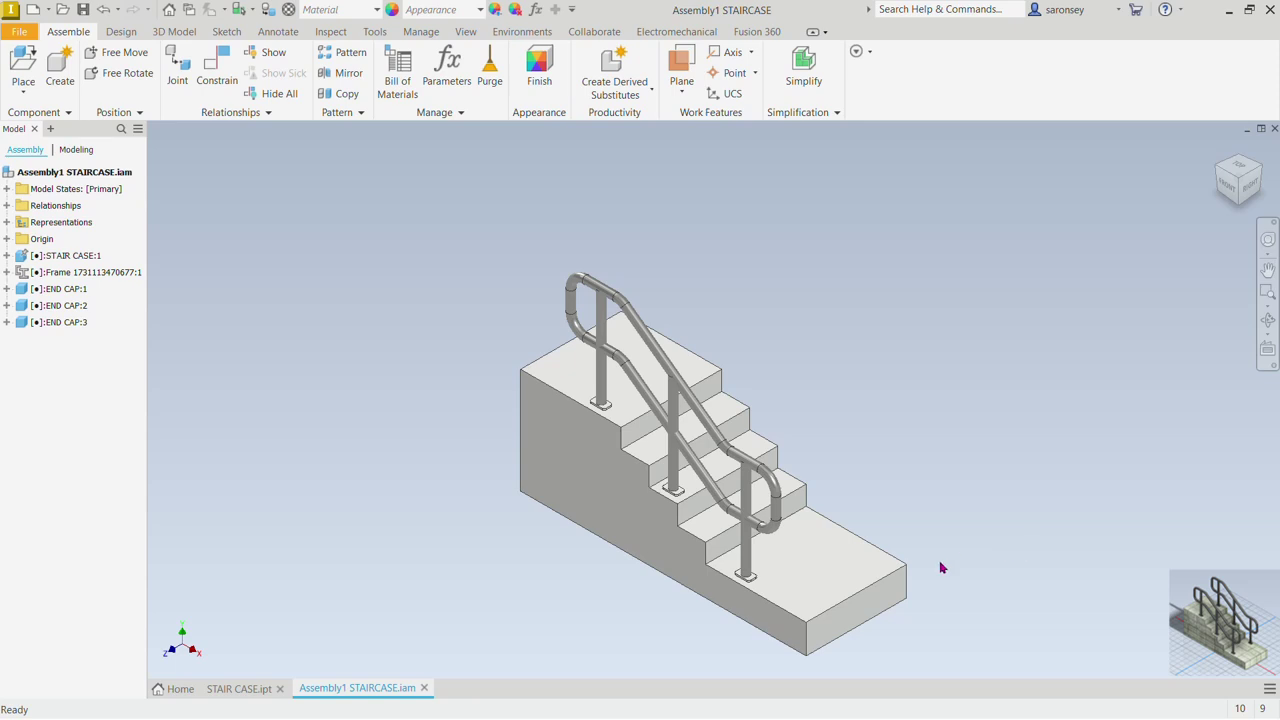
scroll(820, 514, "down", 4)
scroll(818, 504, "up", 3)
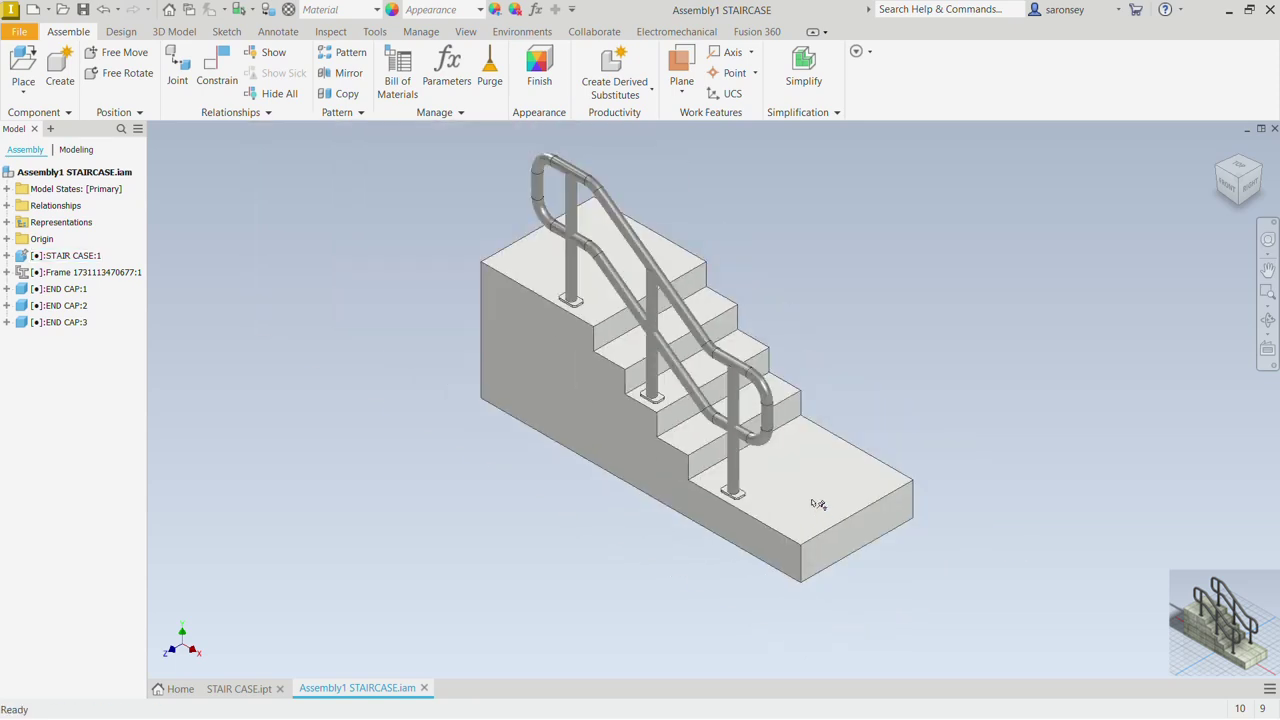
scroll(806, 516, "down", 1)
scroll(771, 546, "down", 3)
scroll(777, 549, "up", 3)
scroll(687, 491, "down", 1)
left_click(687, 491)
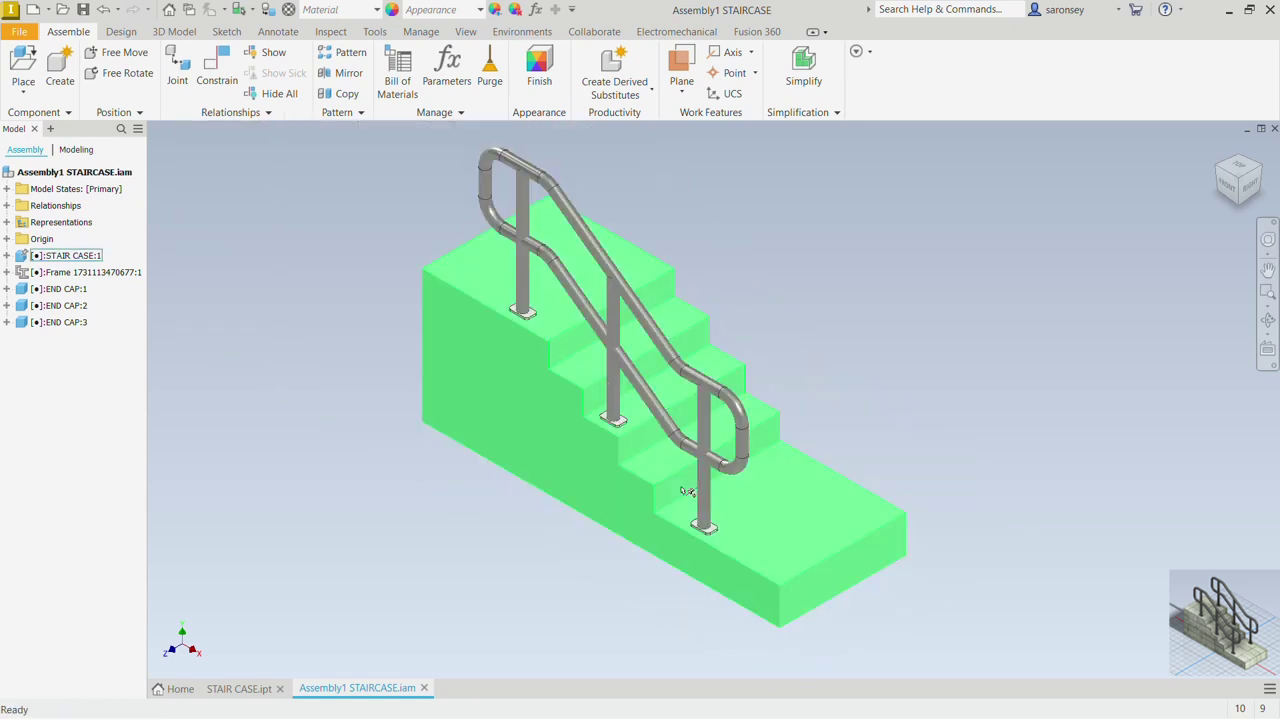
left_click(538, 255)
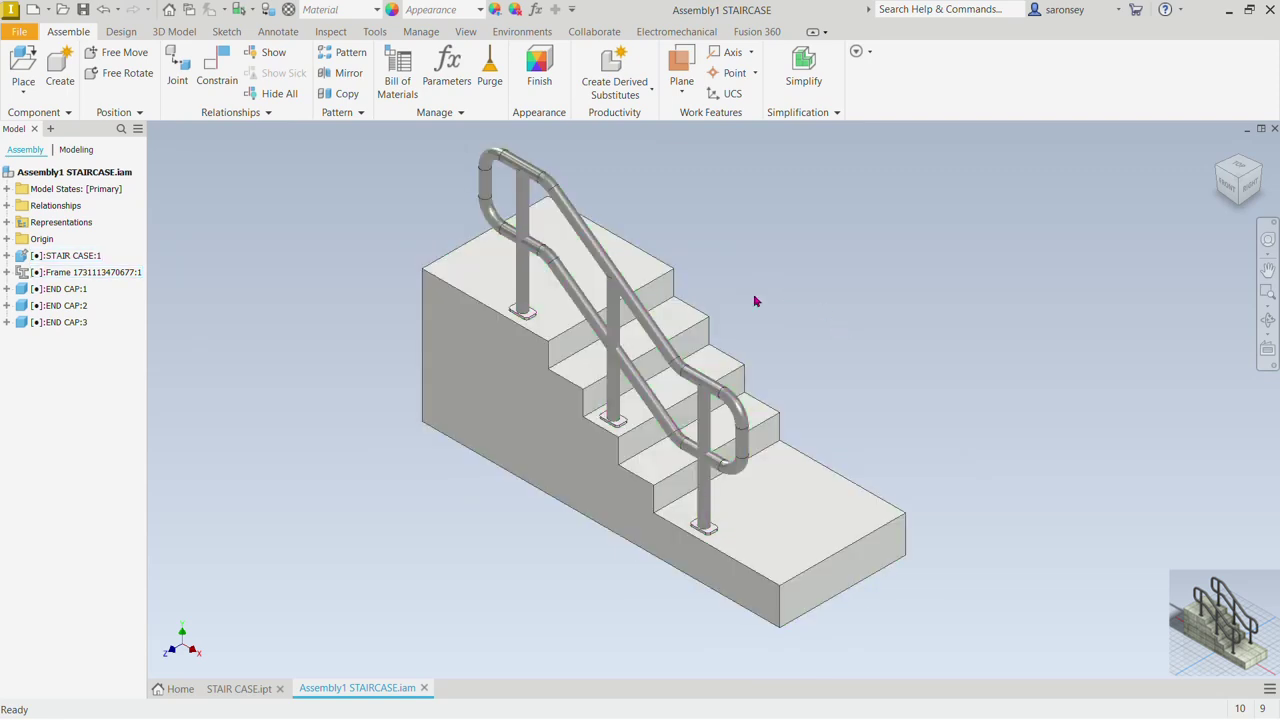
Step: Mirror the handrail frame and all three END CAP plates across the XY plane as new _MIR files, with relationships mirrored and new components grounded
left_click(347, 77)
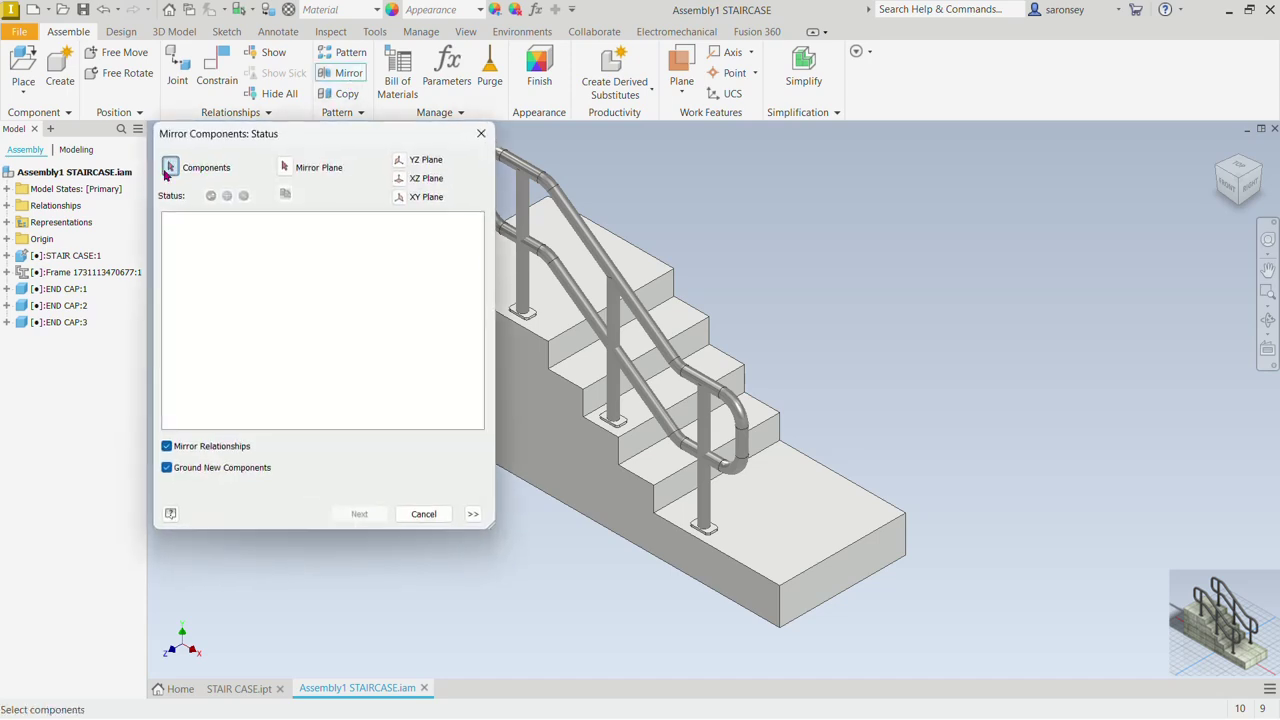
middle_click_drag(694, 229, 740, 240)
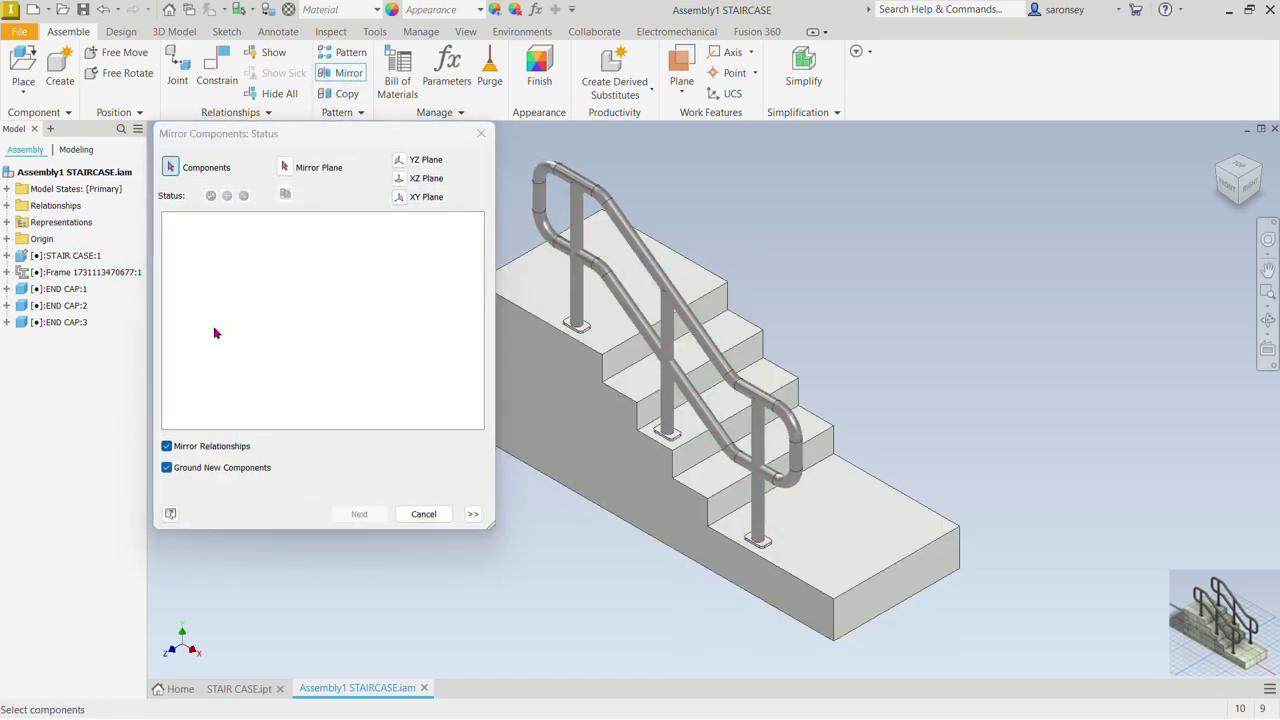
left_click(104, 281)
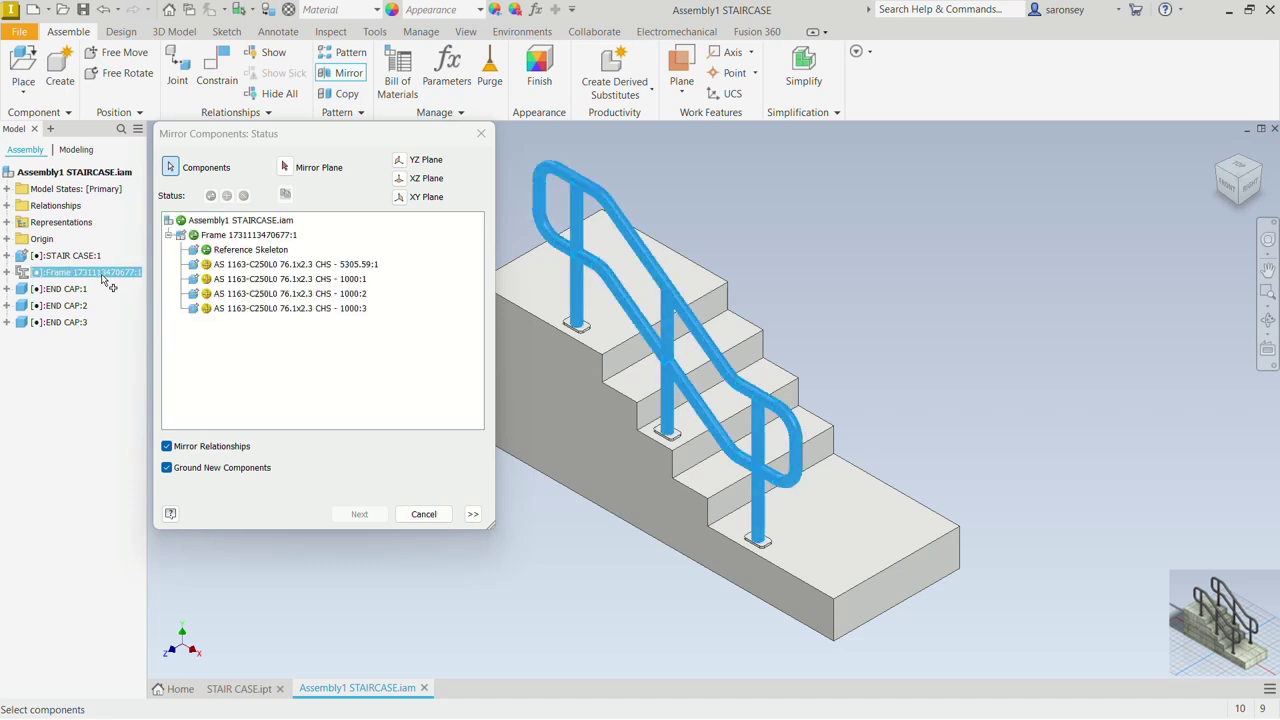
left_click(61, 322, "shift")
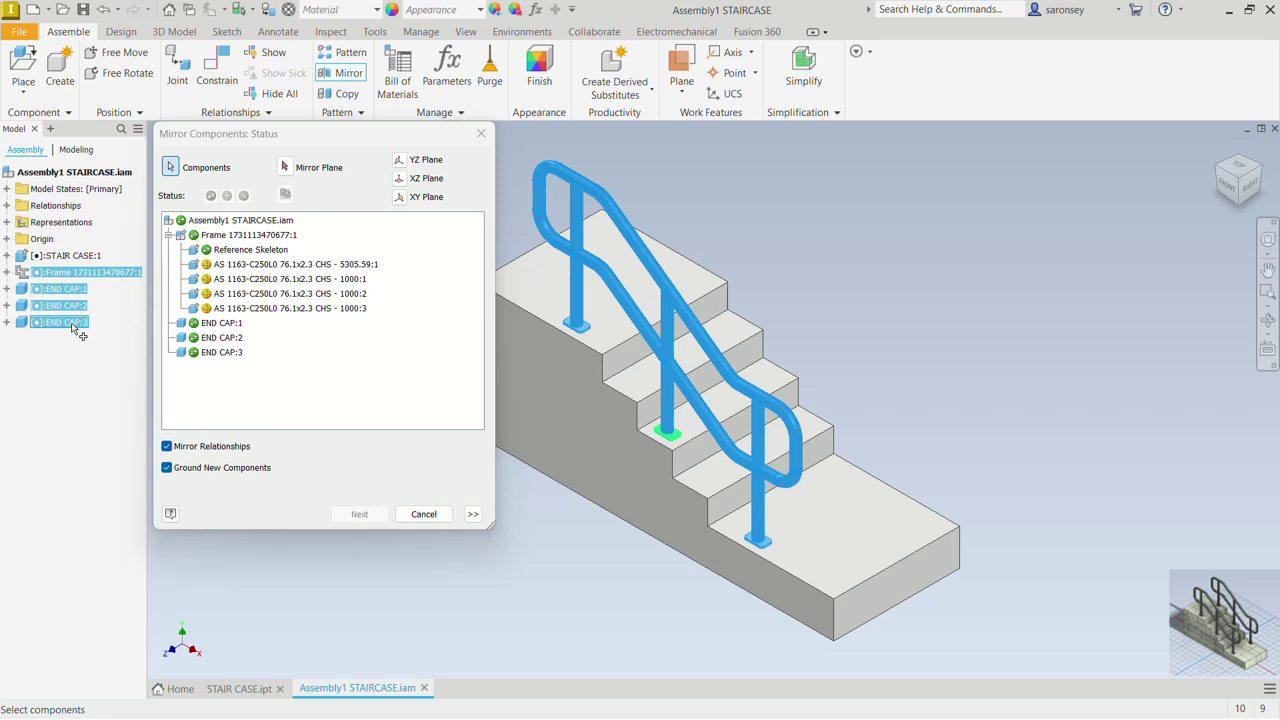
left_click(285, 167)
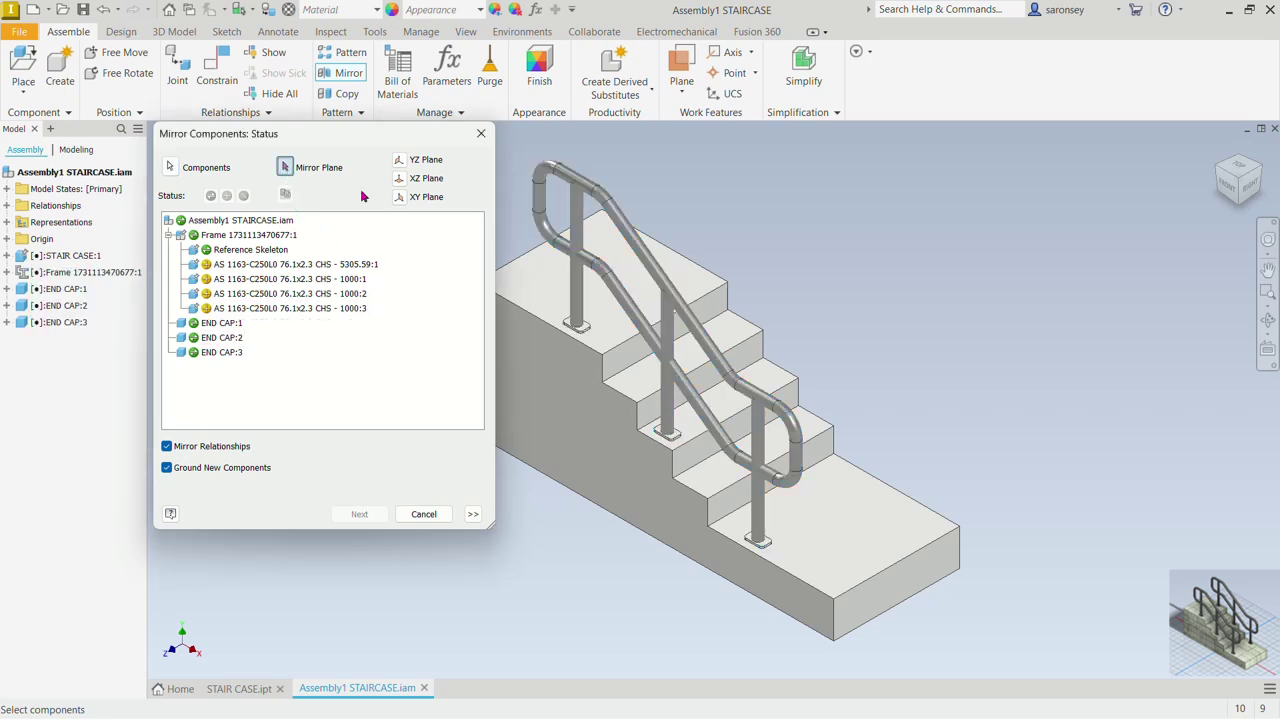
left_click(400, 200)
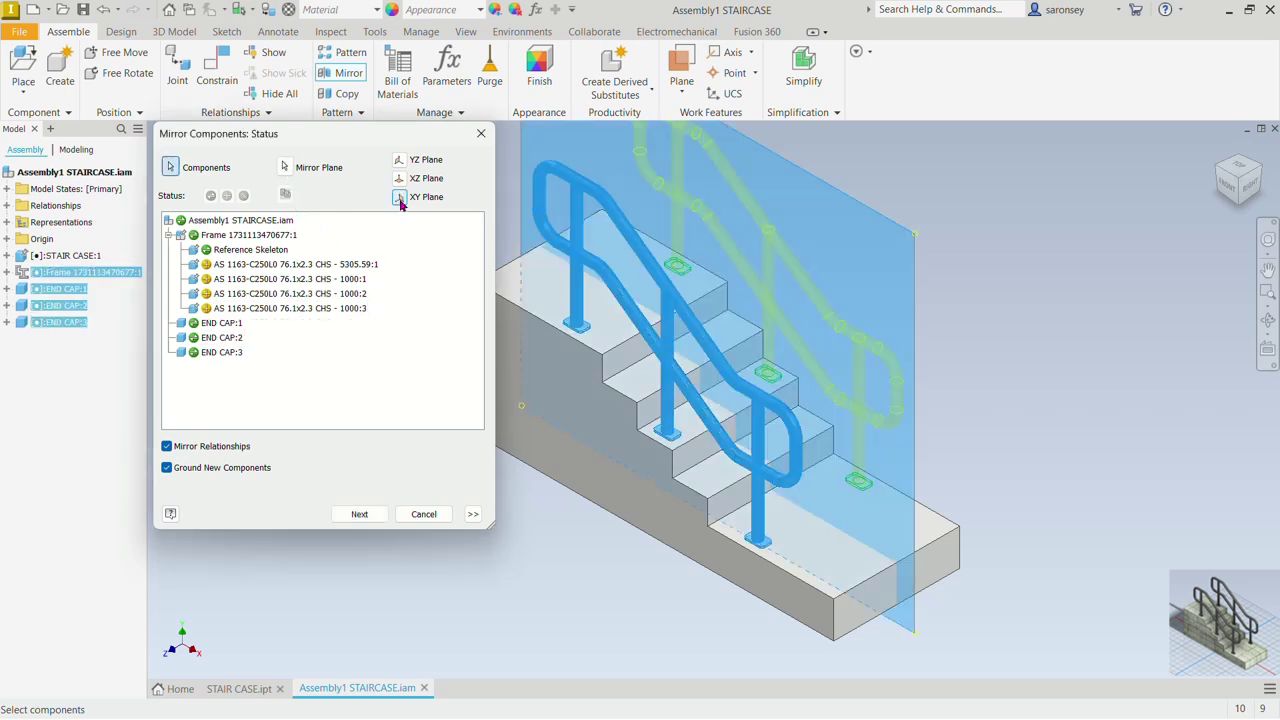
middle_click_drag(1105, 481, 1044, 499, "shift")
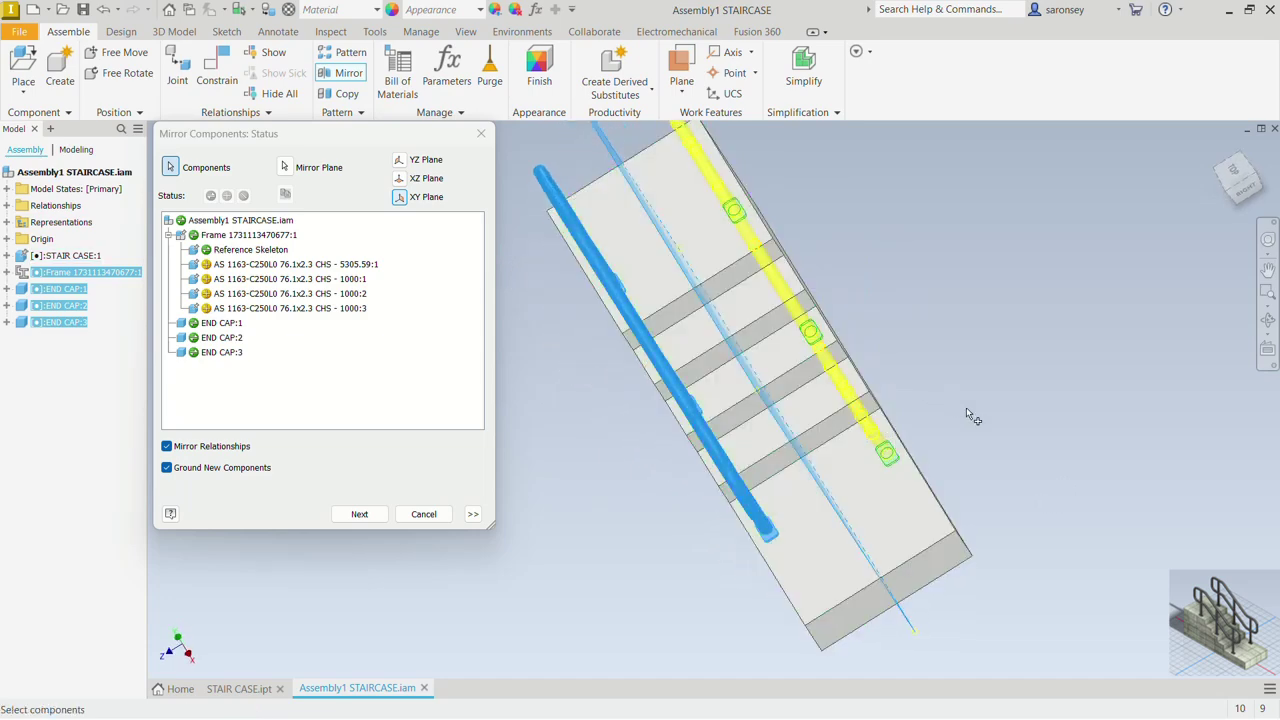
left_click(359, 514)
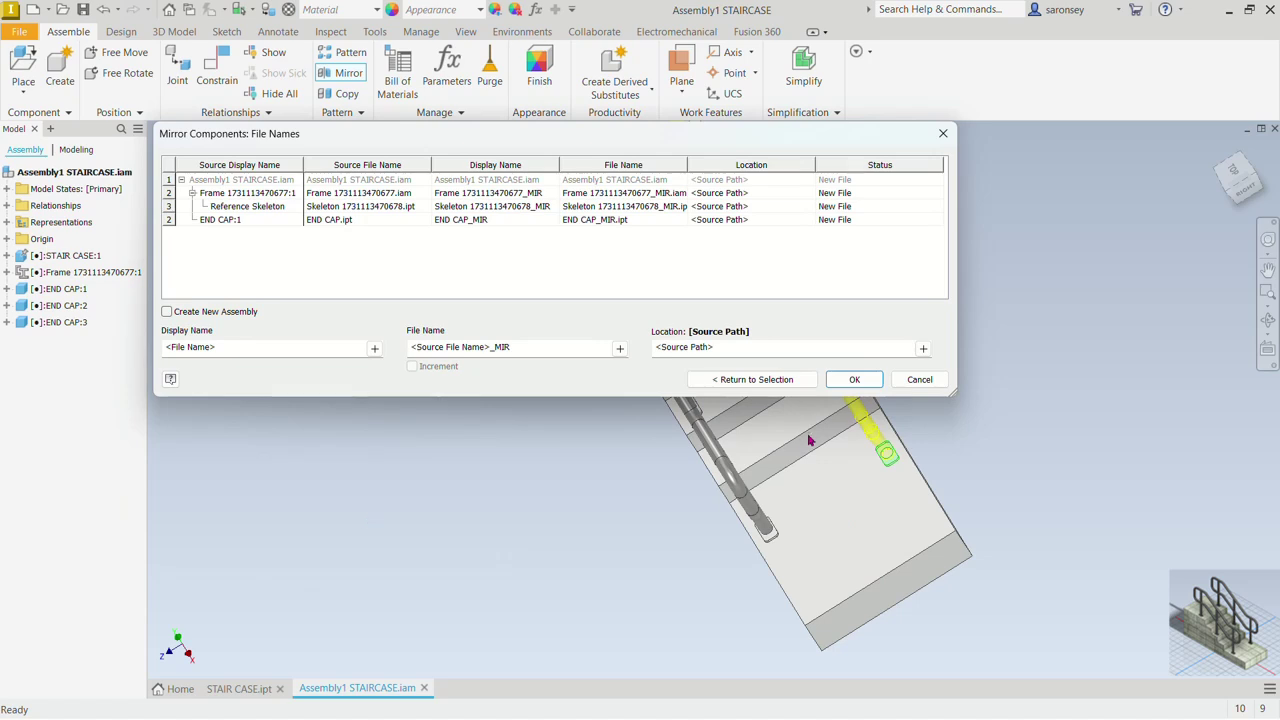
left_click(855, 380)
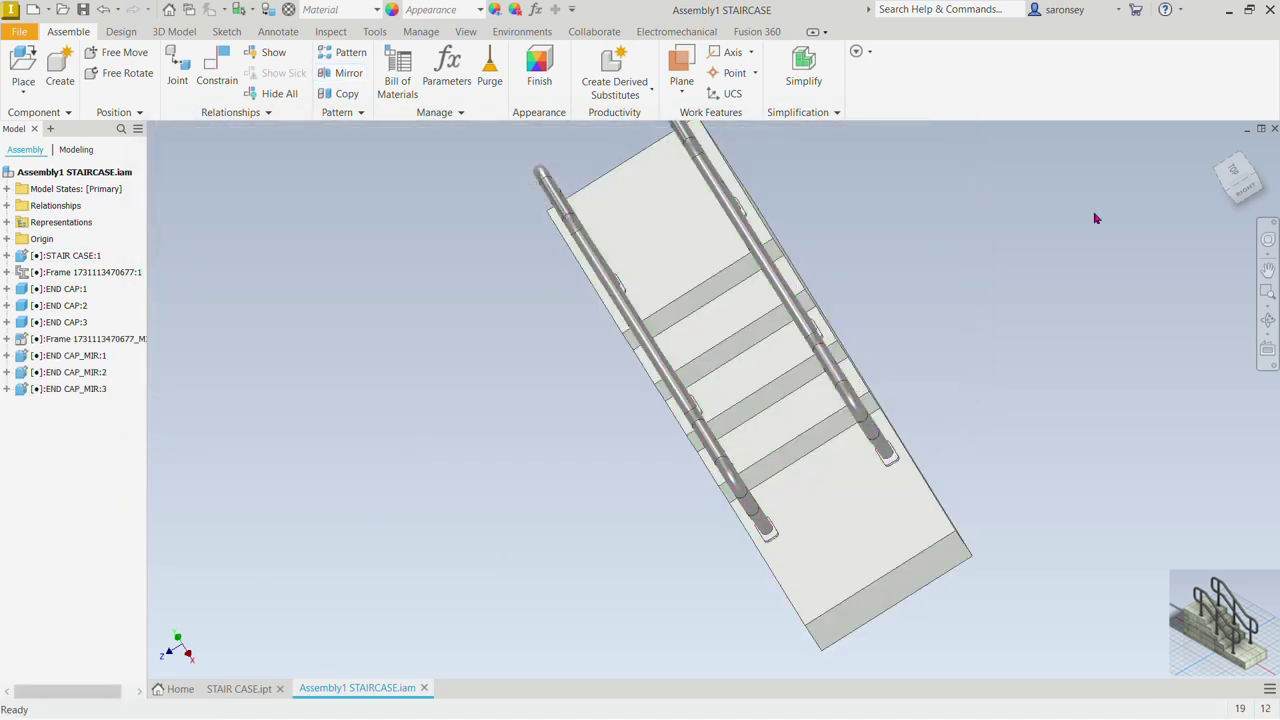
Step: Apply the Blocks appearance to the STAIR CASE component, viewed from the isometric home view
left_click(1218, 151)
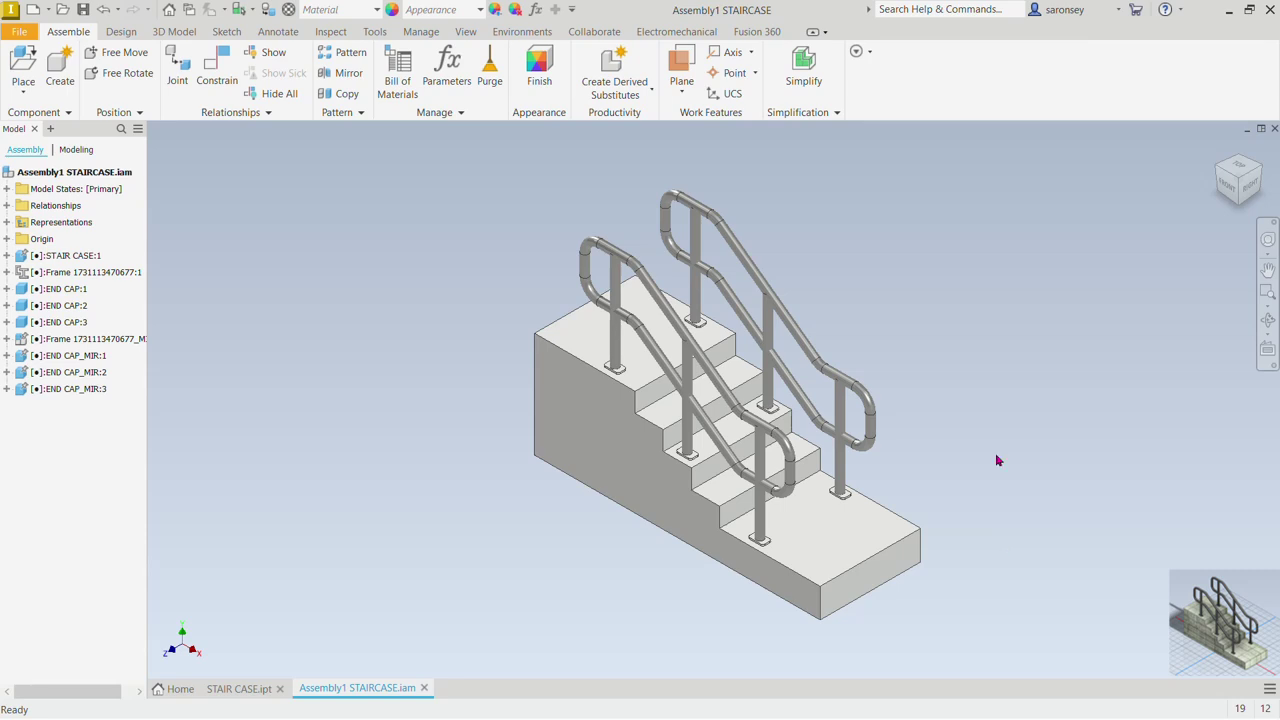
left_click(720, 510)
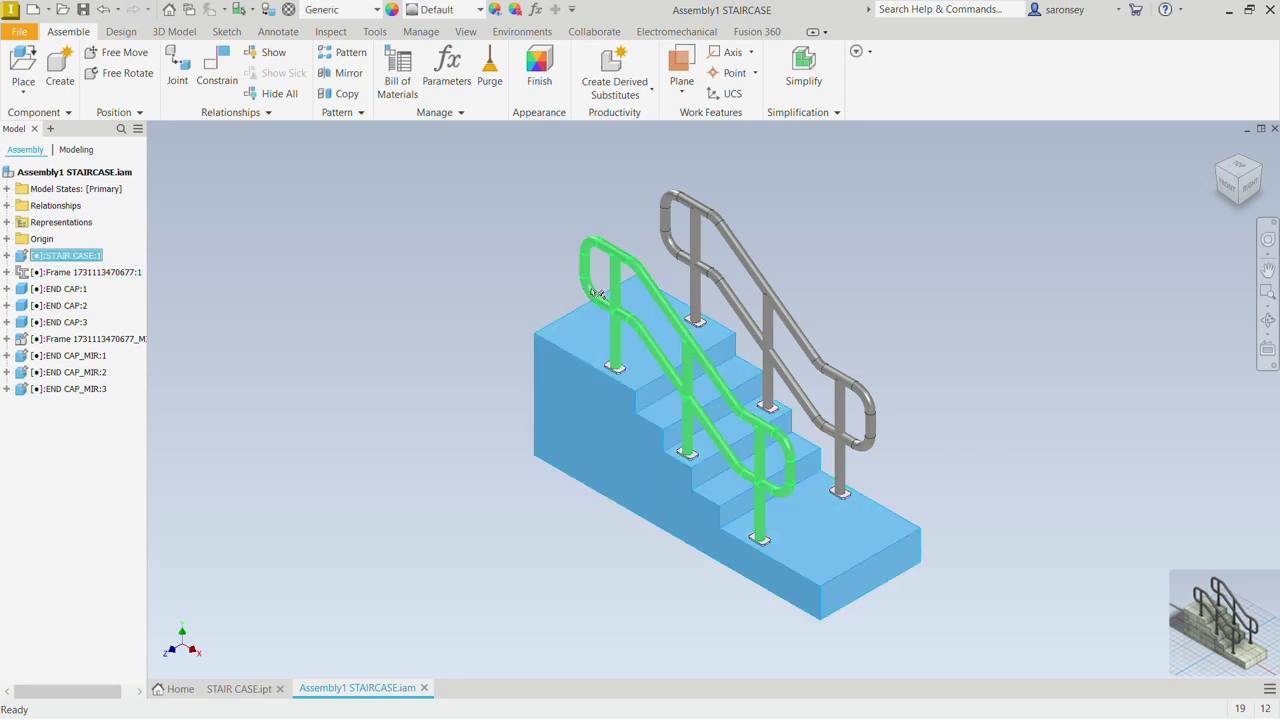
left_click(478, 10)
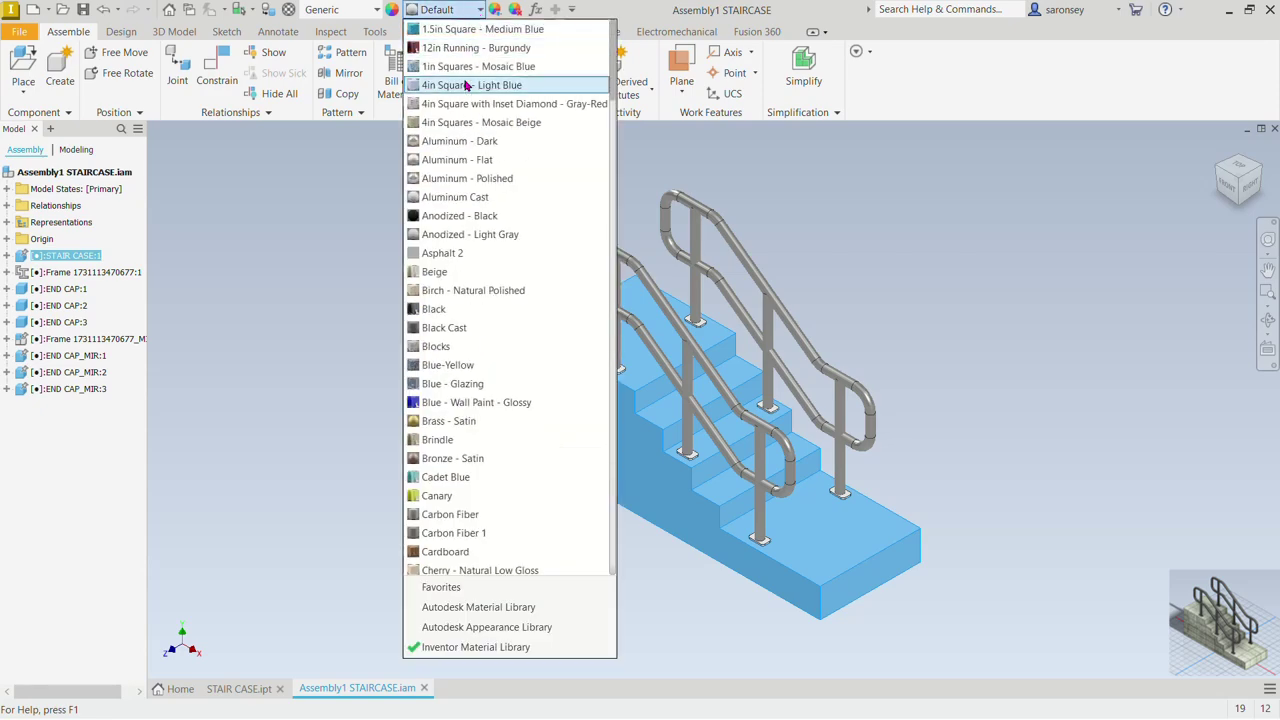
left_click(436, 346)
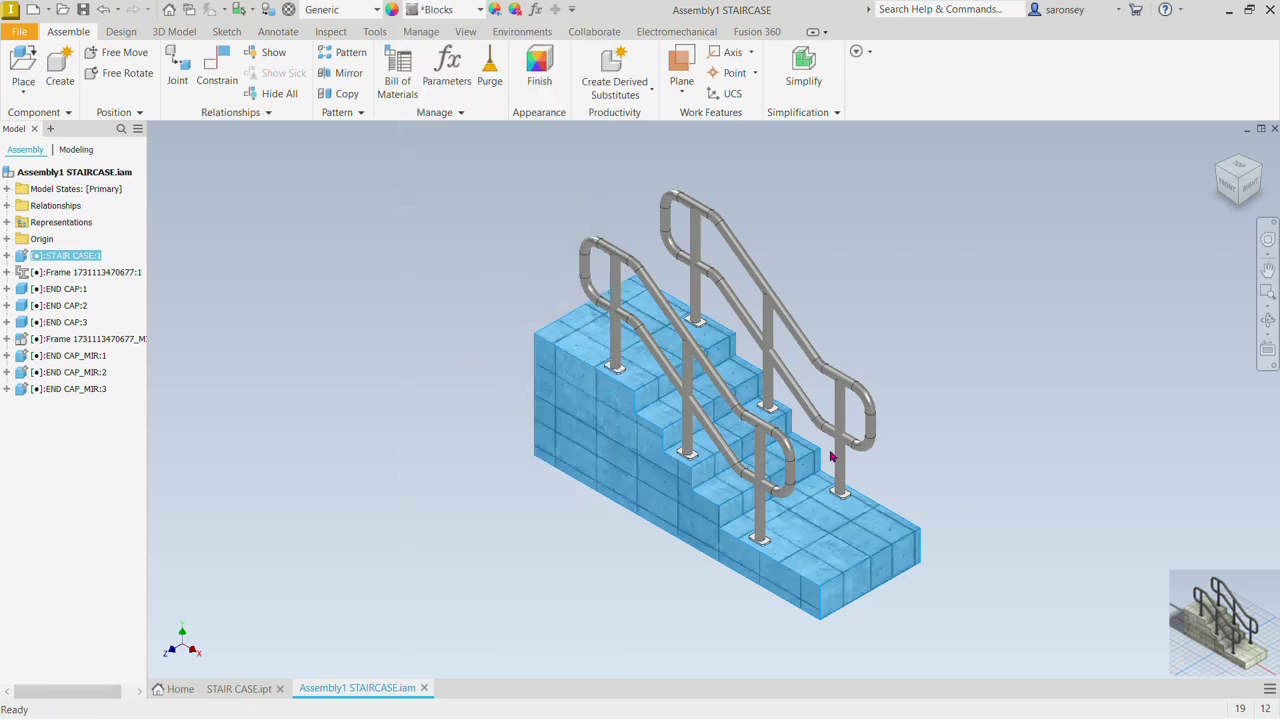
scroll(934, 497, "up", 3)
left_click(935, 497)
scroll(937, 497, "down", 2)
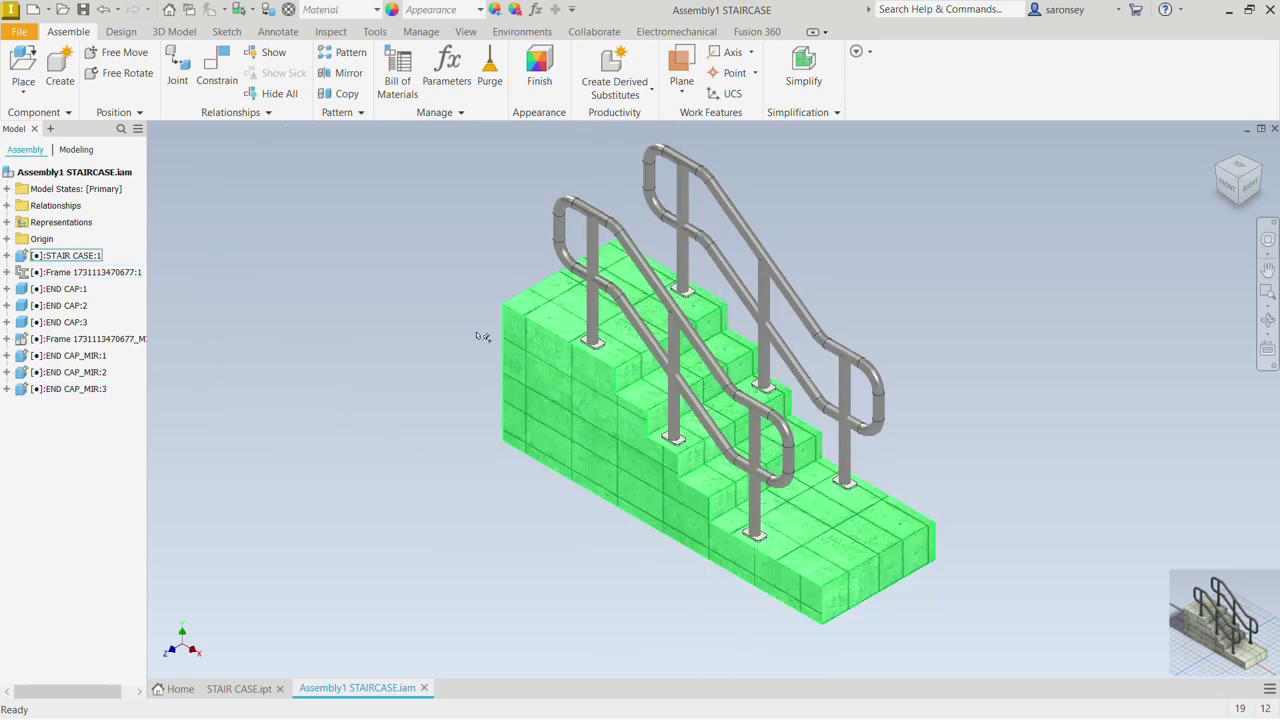
Step: Apply the Black Cast appearance to both handrail frames and all six END CAP plates, including the mirrored ones
left_click(110, 279)
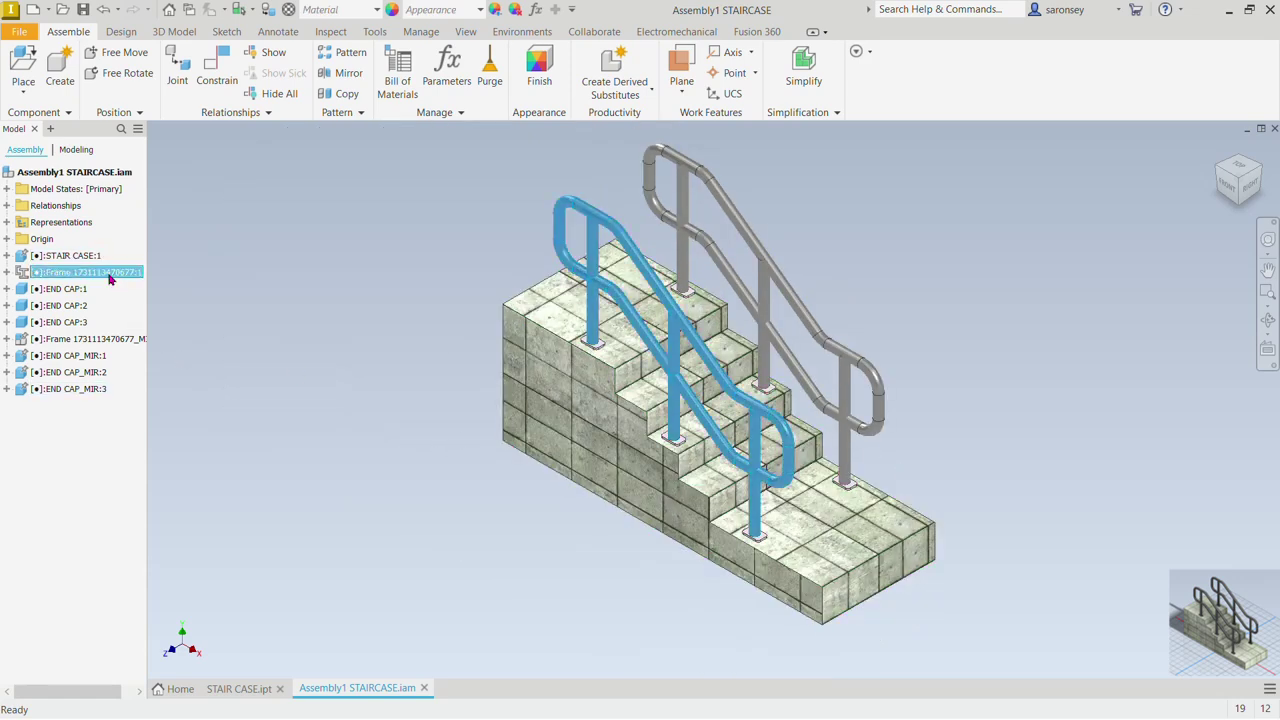
left_click(73, 389, "shift")
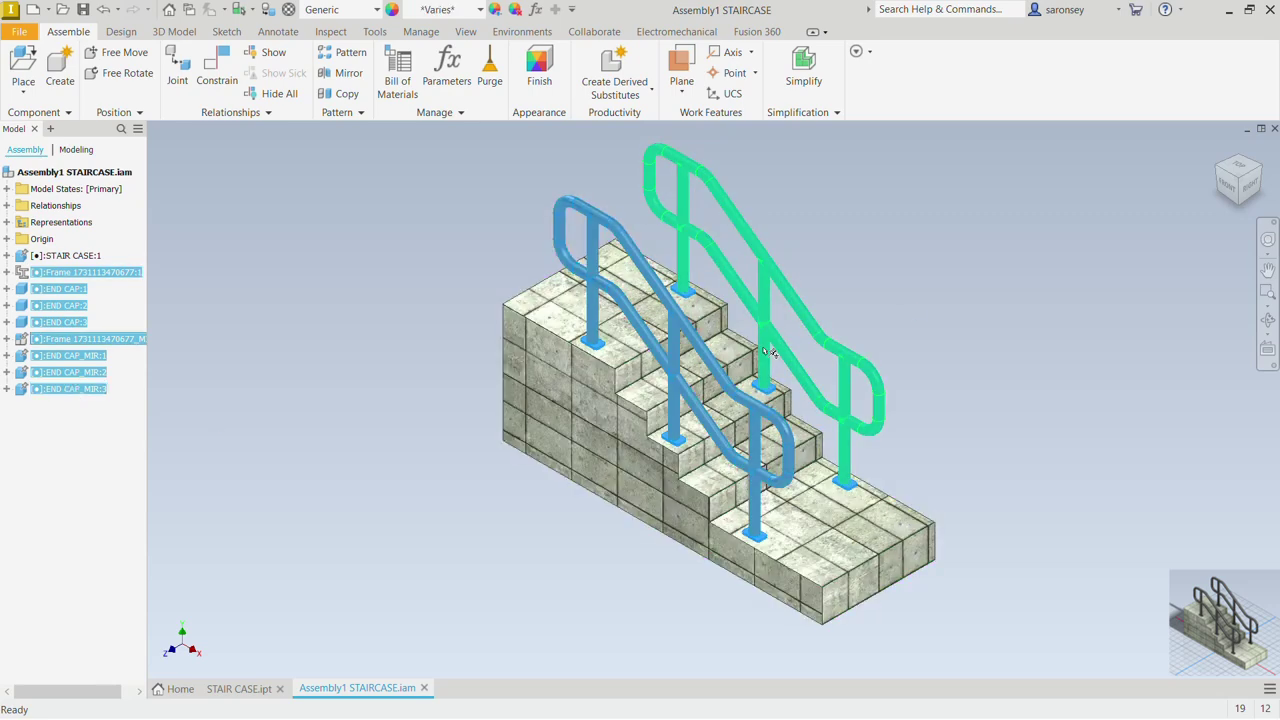
left_click(480, 10)
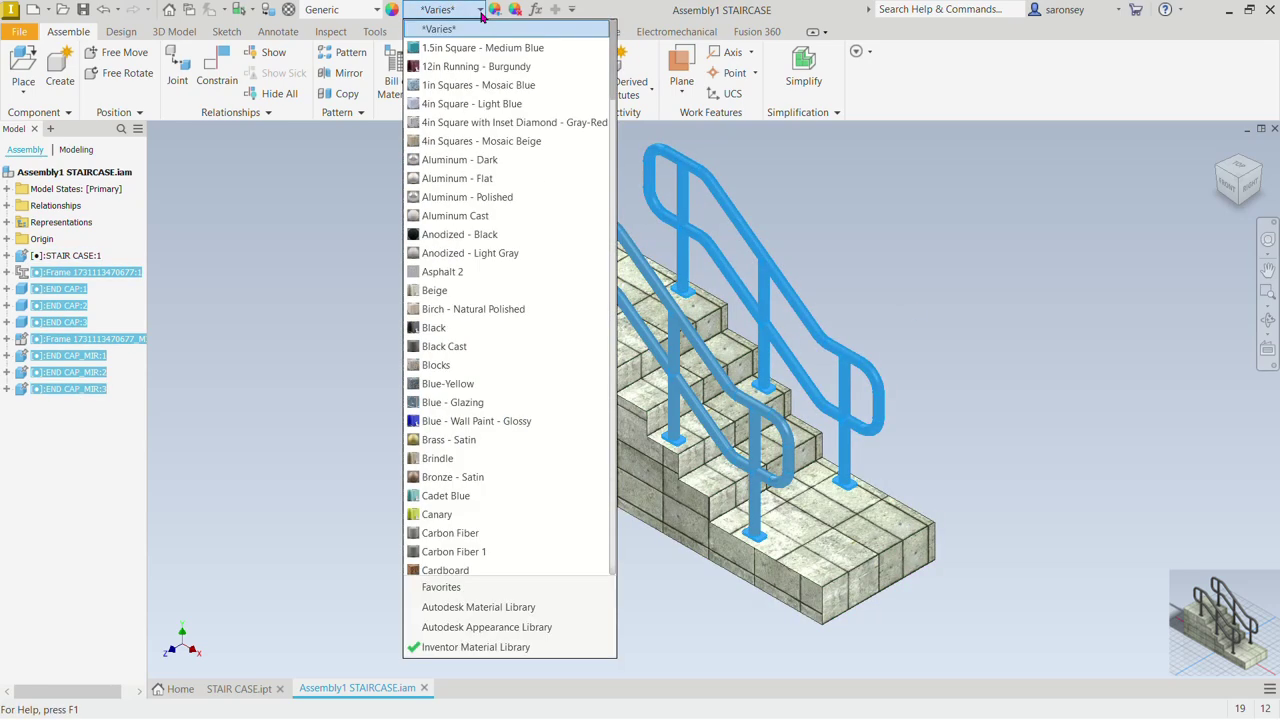
left_click(457, 348)
left_click(453, 279)
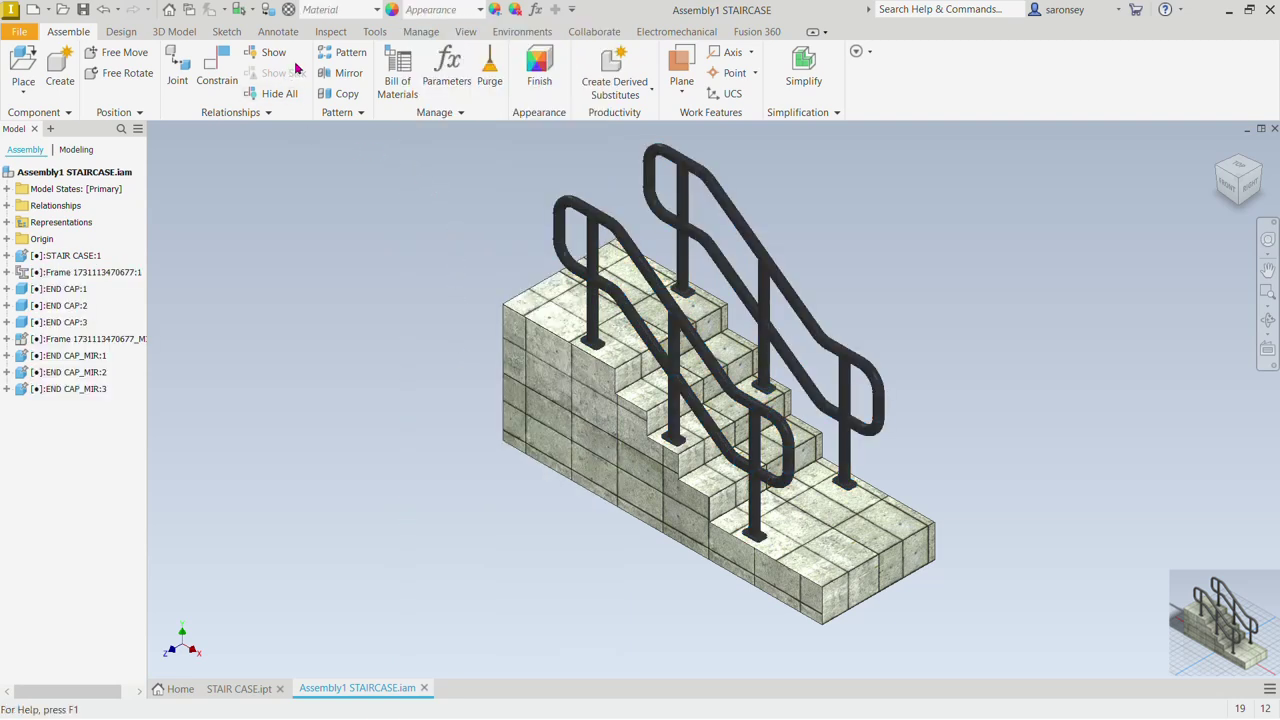
Step: Turn on shadows, reflections and the ground plane for the assembly display
left_click(462, 32)
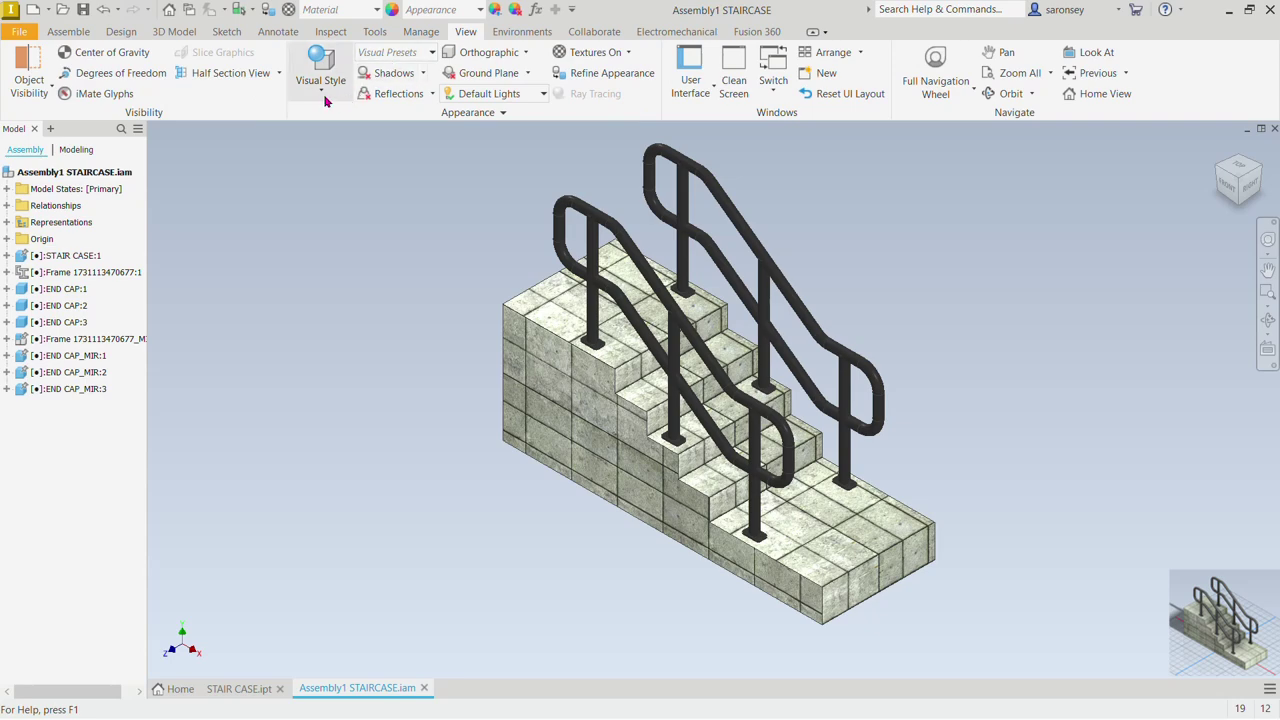
left_click(409, 78)
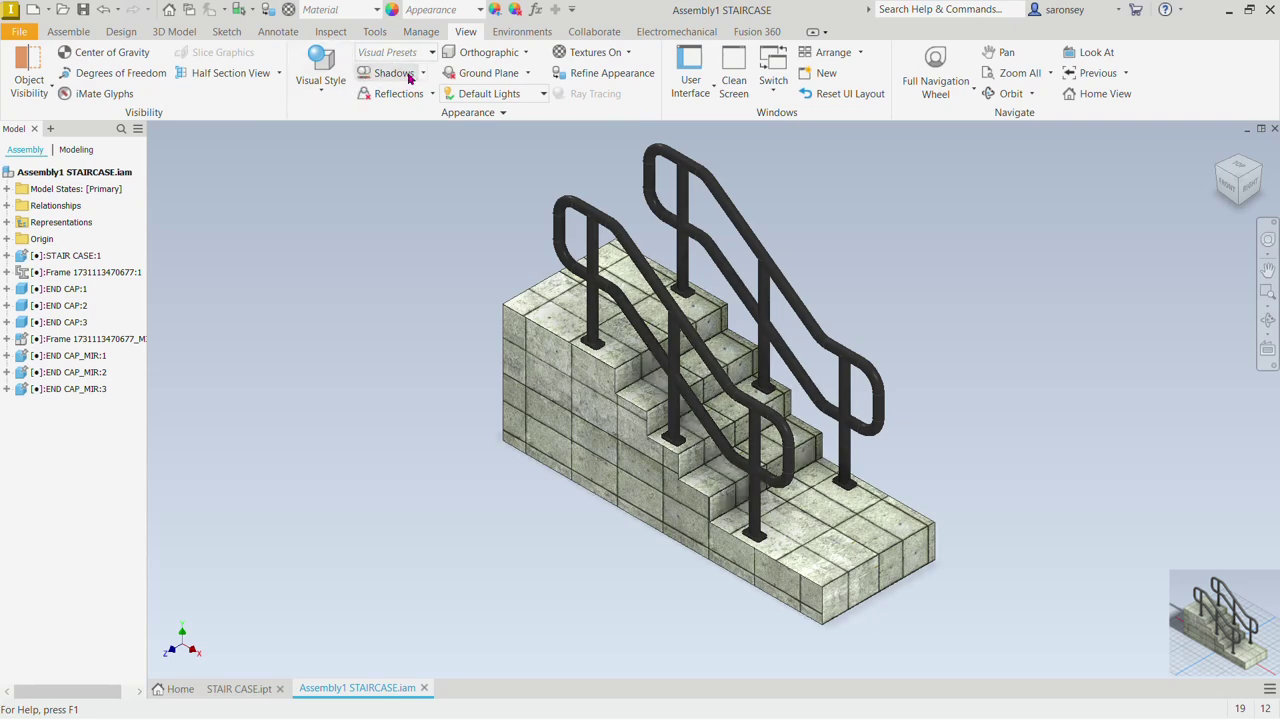
left_click(412, 94)
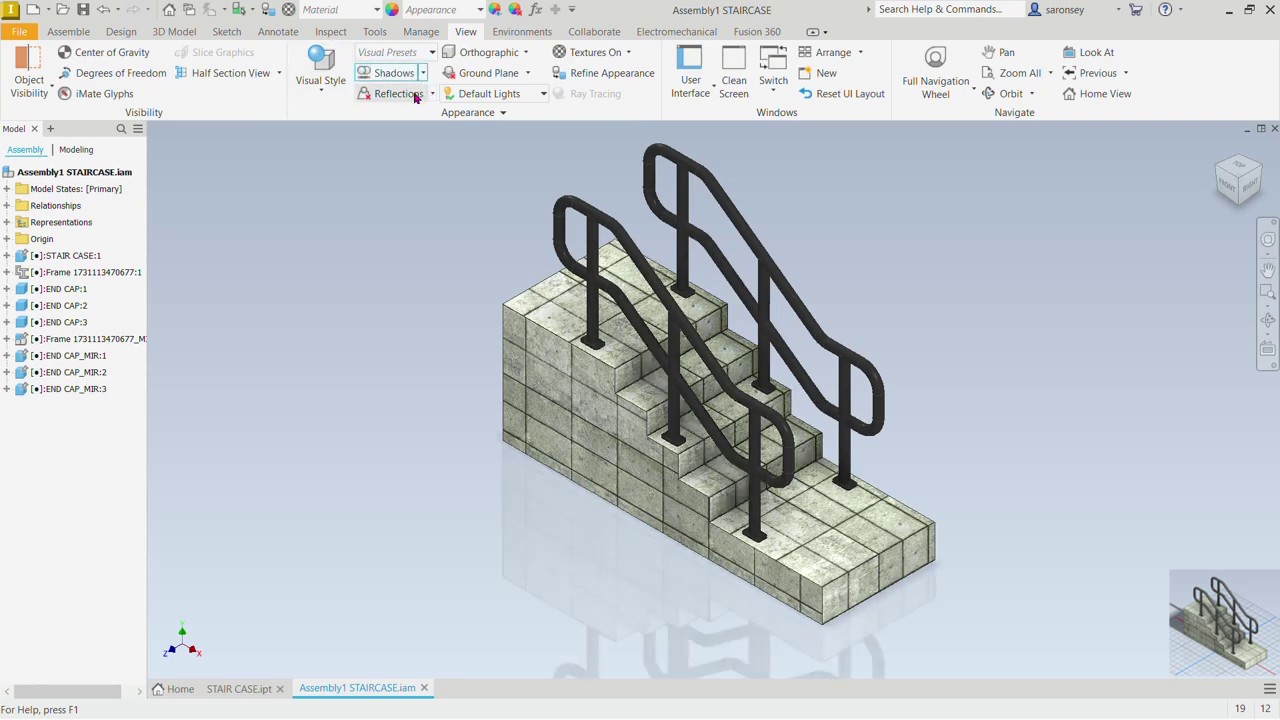
left_click(482, 76)
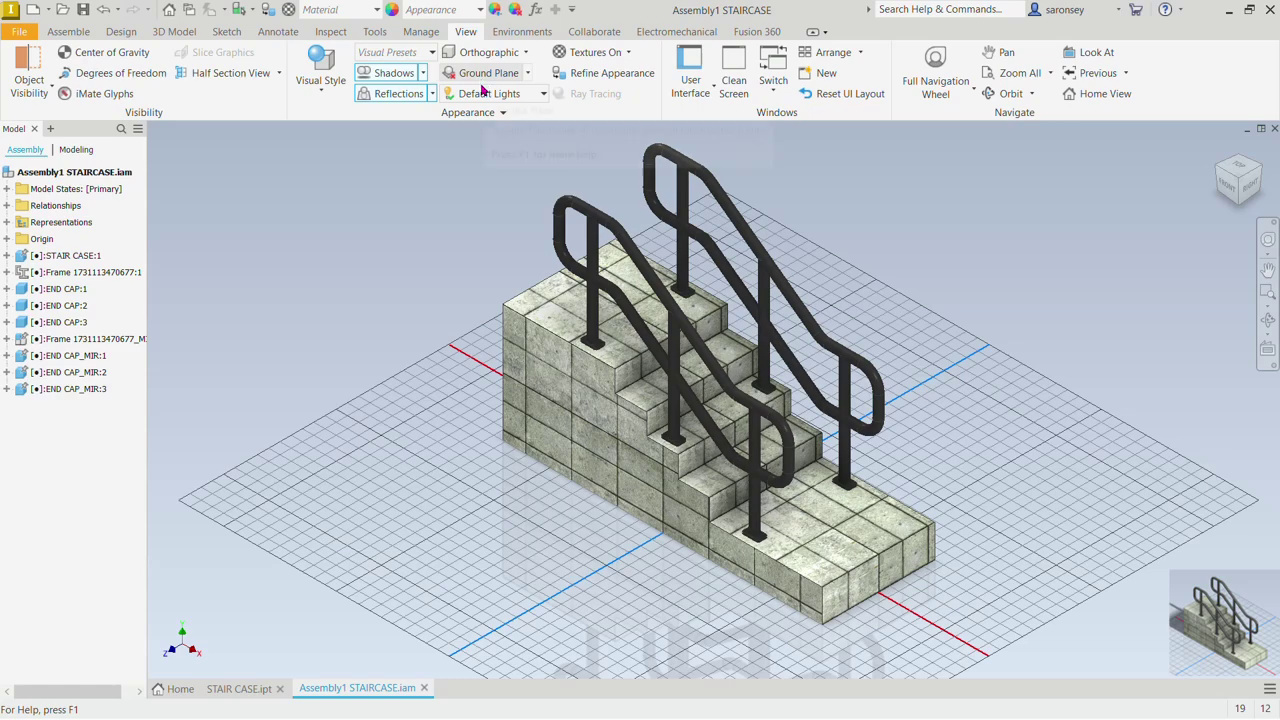
Step: Examine the finished staircase and both handrails close up, from above and in the isometric home view
scroll(916, 558, "up", 3)
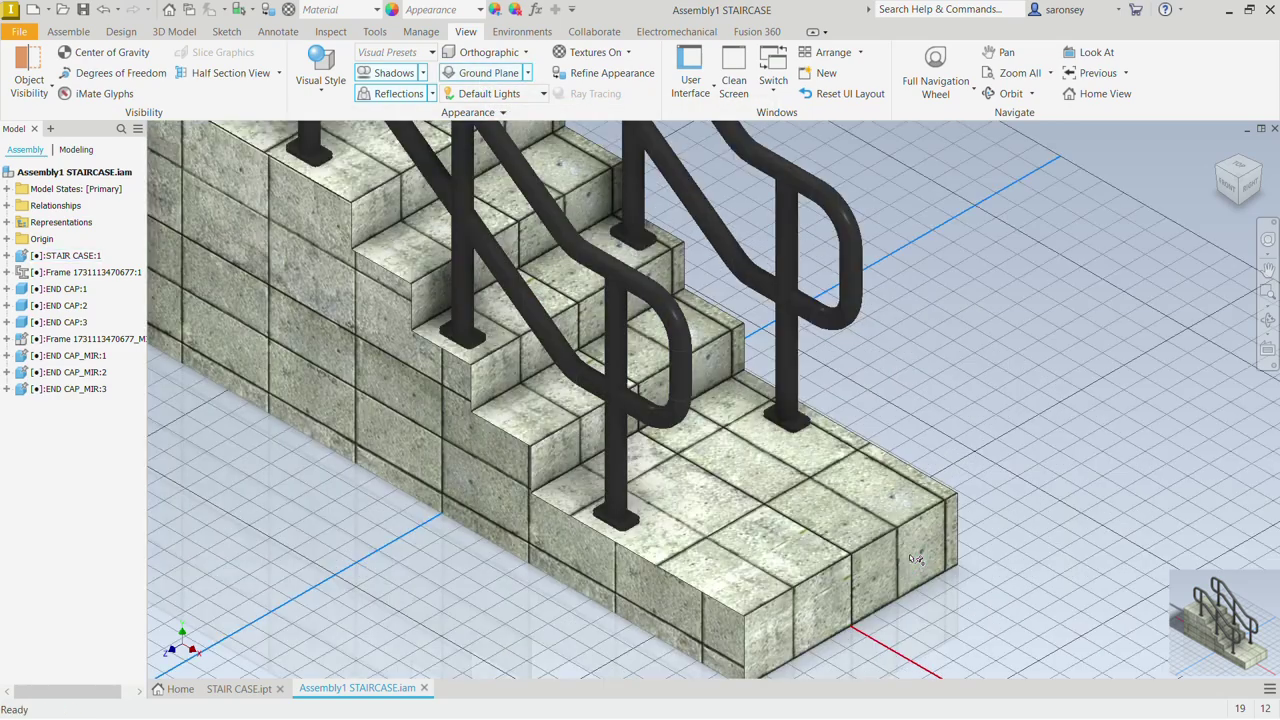
scroll(916, 558, "down", 3)
middle_click_drag(924, 455, 910, 498)
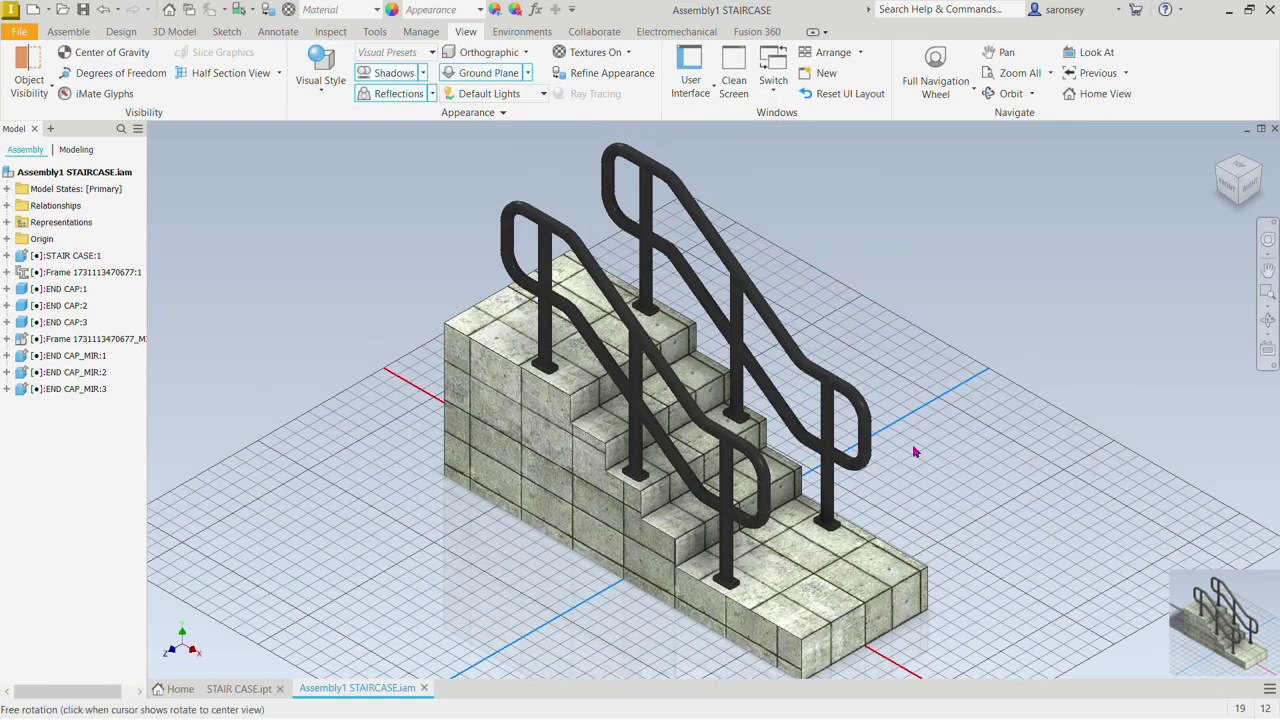
mouse_move(914, 449)
middle_mouse_down("shift")
mouse_move(838, 490)
mouse_move(880, 451)
mouse_move(917, 446)
mouse_move(926, 471)
mouse_move(950, 468)
middle_mouse_up("shift")
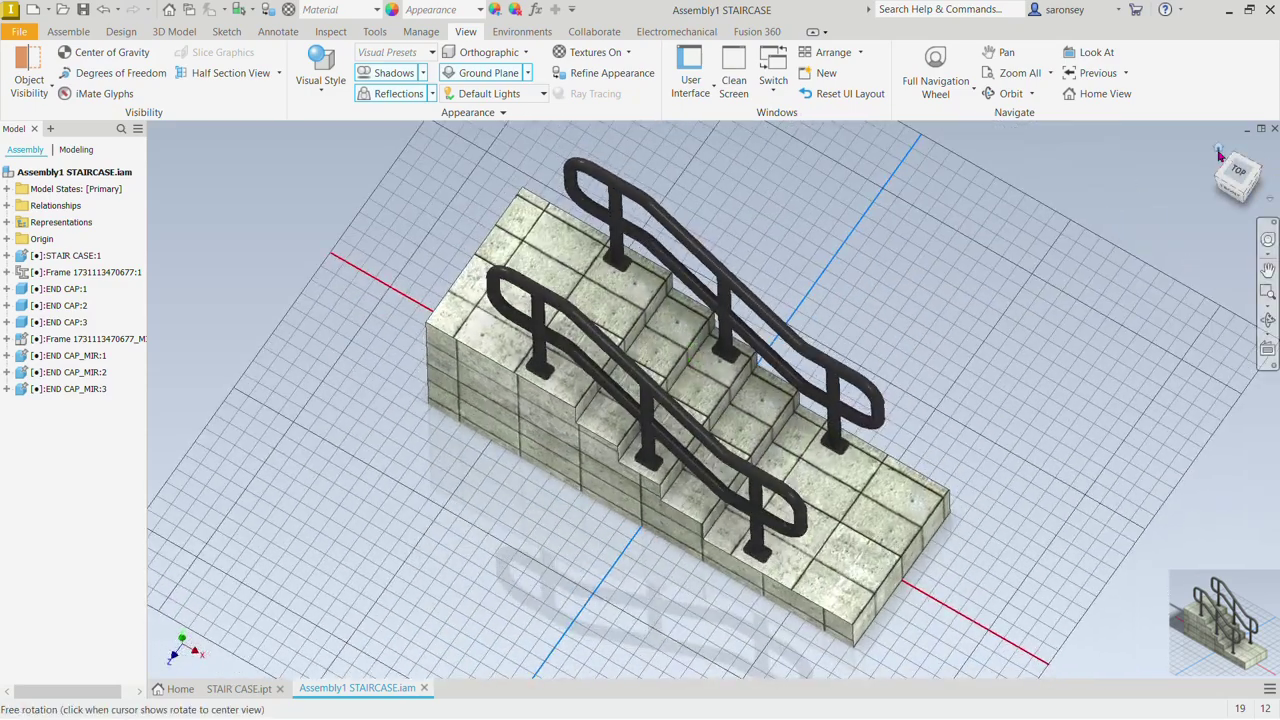
left_click(1238, 168)
scroll(859, 454, "up", 5)
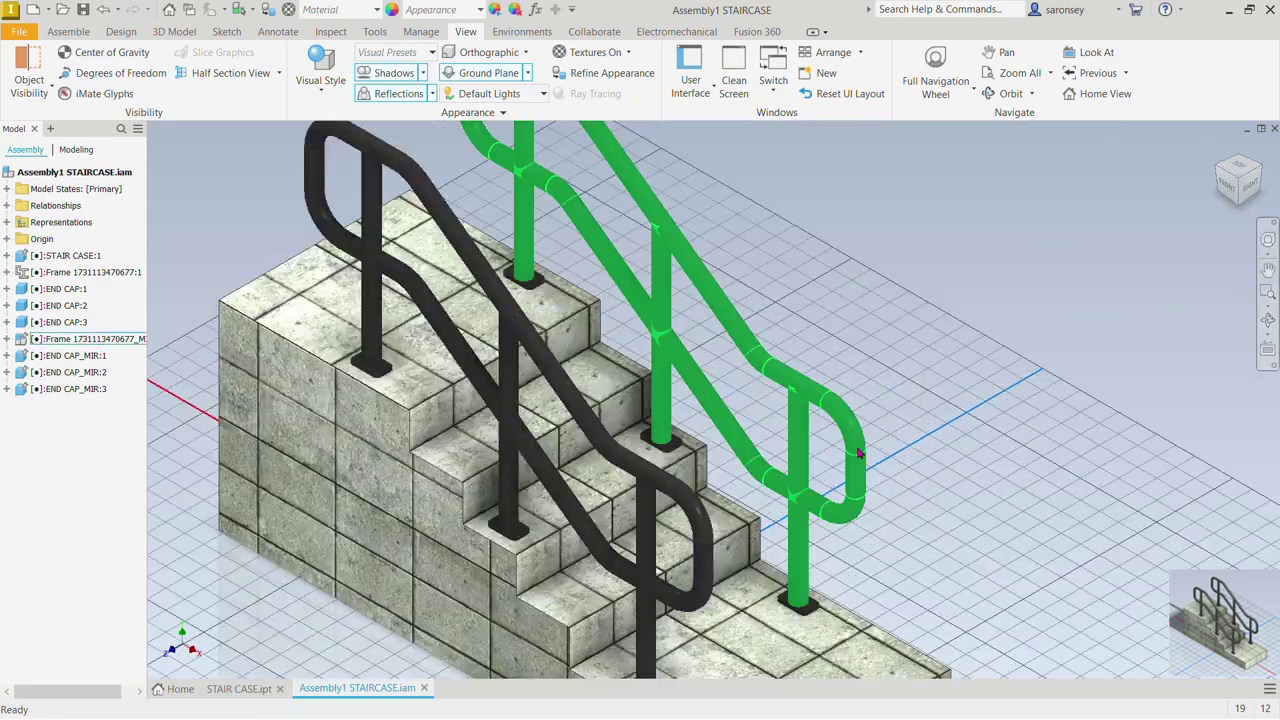
scroll(860, 454, "down", 4)
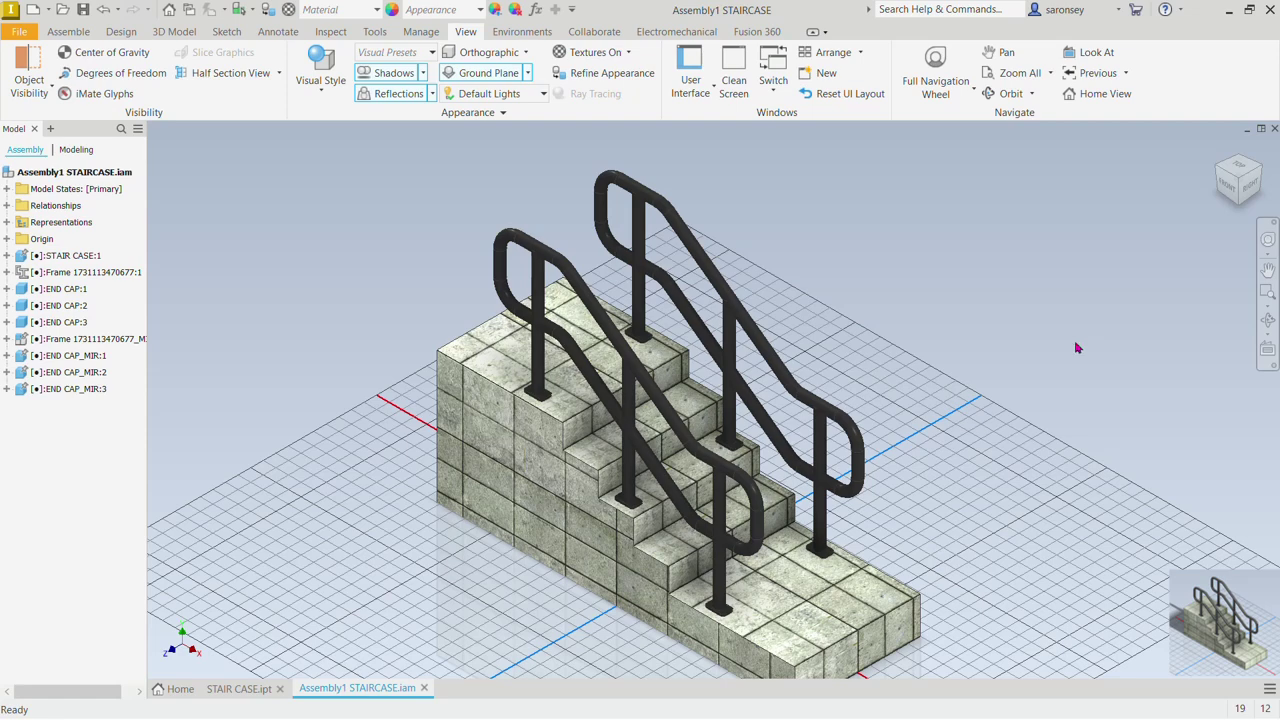
middle_click_drag(1016, 449, 1020, 423)
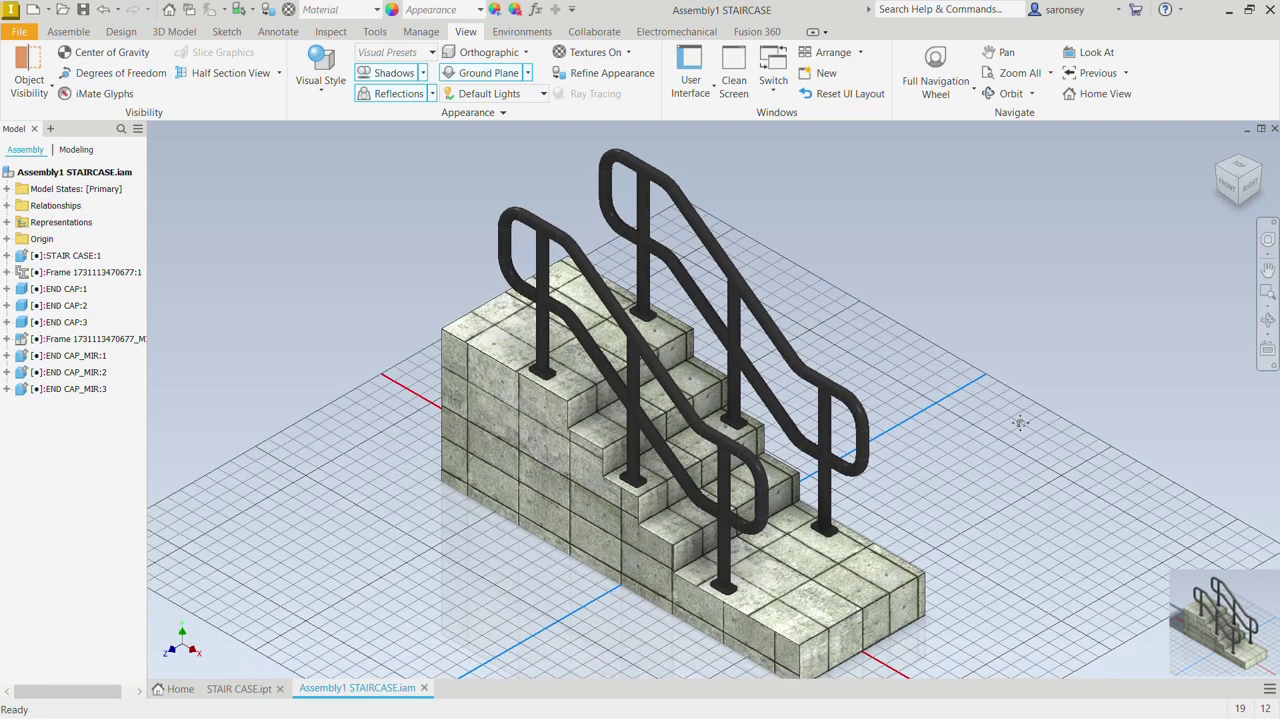